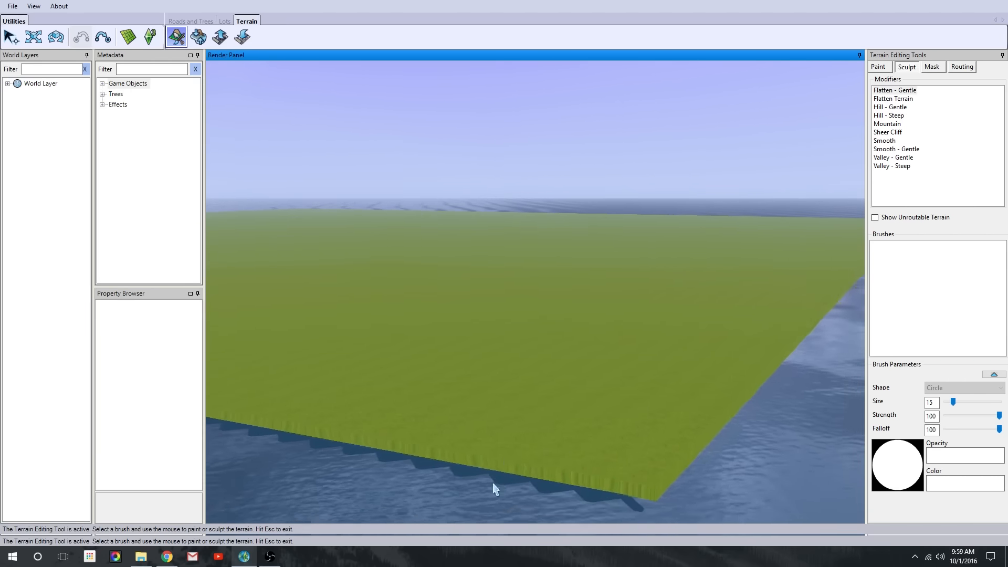
Carve a steep valley into the terrain at the near corner
right_click_drag(588, 365, 589, 264)
mouse_move(589, 264)
left_mouse_down()
mouse_move(560, 288)
mouse_move(536, 360)
mouse_move(710, 335)
mouse_move(621, 331)
mouse_move(504, 357)
mouse_move(693, 281)
mouse_move(608, 292)
mouse_move(391, 262)
left_mouse_up()
right_click_drag(391, 263, 656, 253)
Place a short trial road near the carved corner, view it against the whole terrain, and undo it
left_click(223, 37)
scroll(506, 266, "up", 3)
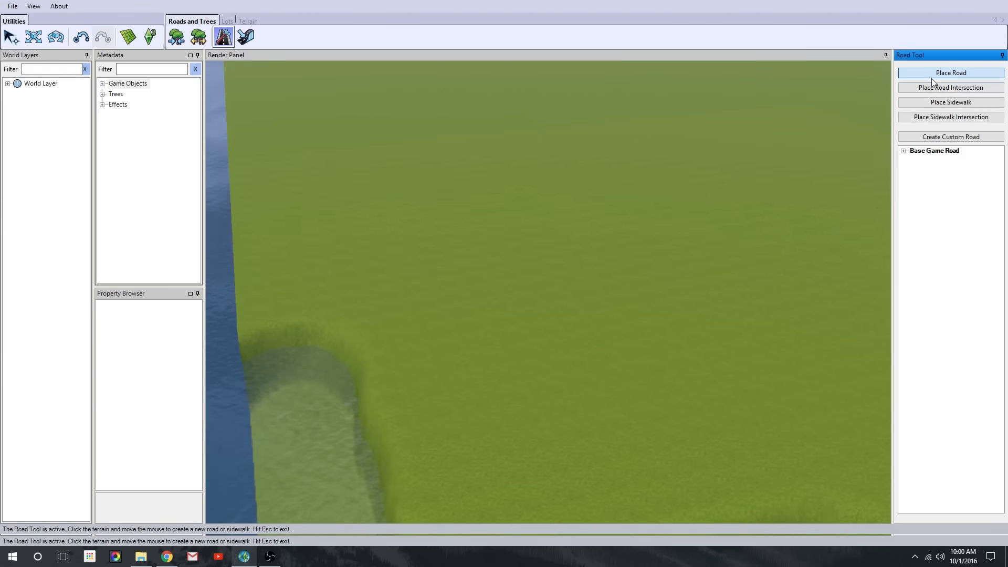
left_click(933, 152)
left_click(474, 356)
scroll(679, 310, "down", 5)
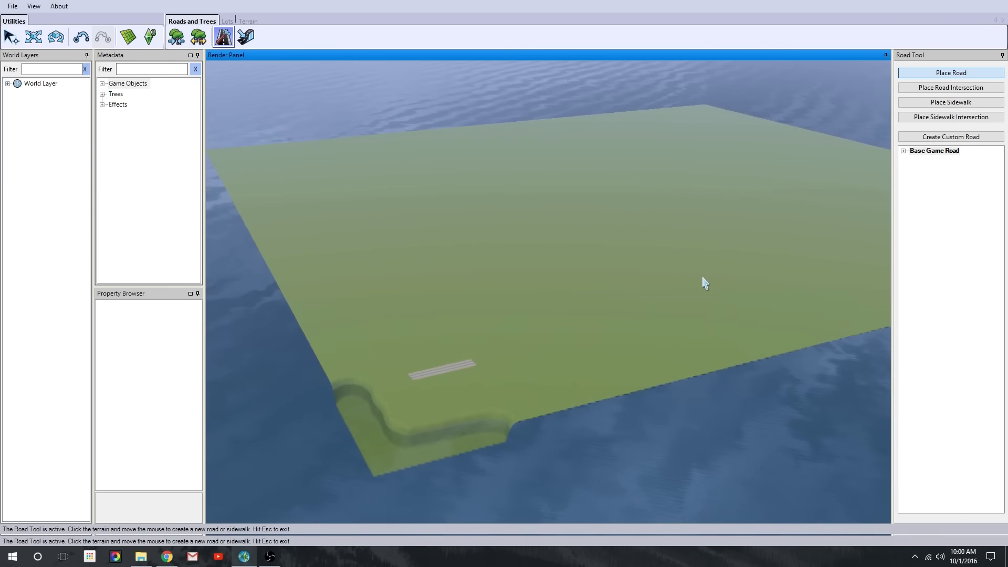
right_click_drag(703, 278, 231, 45)
key("ctrl+z")
Extend the carved shoreline along both terrain edges leading away from the corner with the Valley - Steep modifier
left_click(248, 21)
left_click(177, 37)
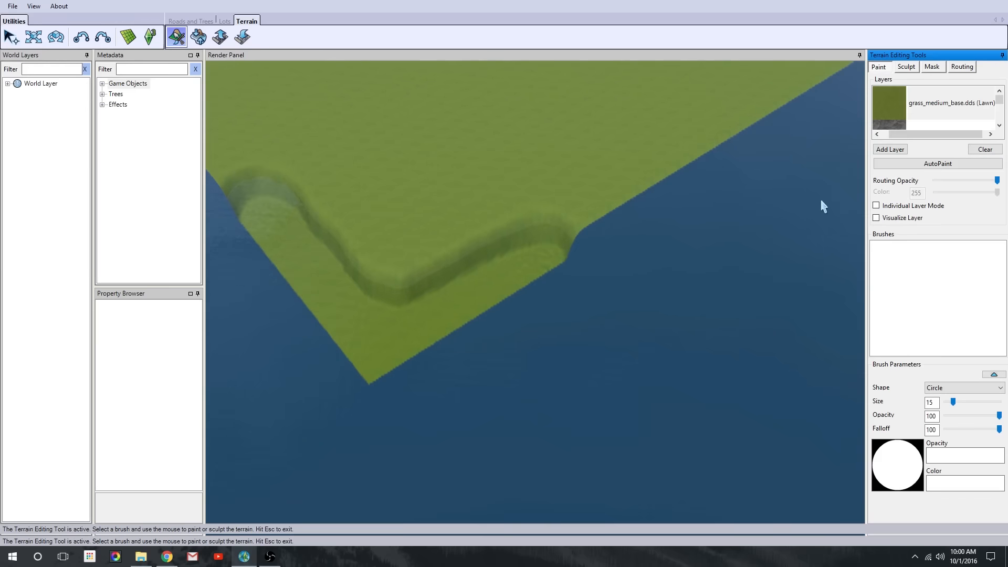
left_click(907, 66)
left_click_drag(637, 197, 772, 111)
mouse_move(441, 210)
right_mouse_down()
mouse_move(420, 209)
mouse_move(333, 150)
right_mouse_up()
left_click_drag(445, 222, 320, 100)
scroll(389, 196, "down", 3)
Continue the Valley - Steep shoreline along the long terrain edge and around its far corner
right_click_drag(506, 269, 366, 50)
left_click_drag(507, 302, 323, 112)
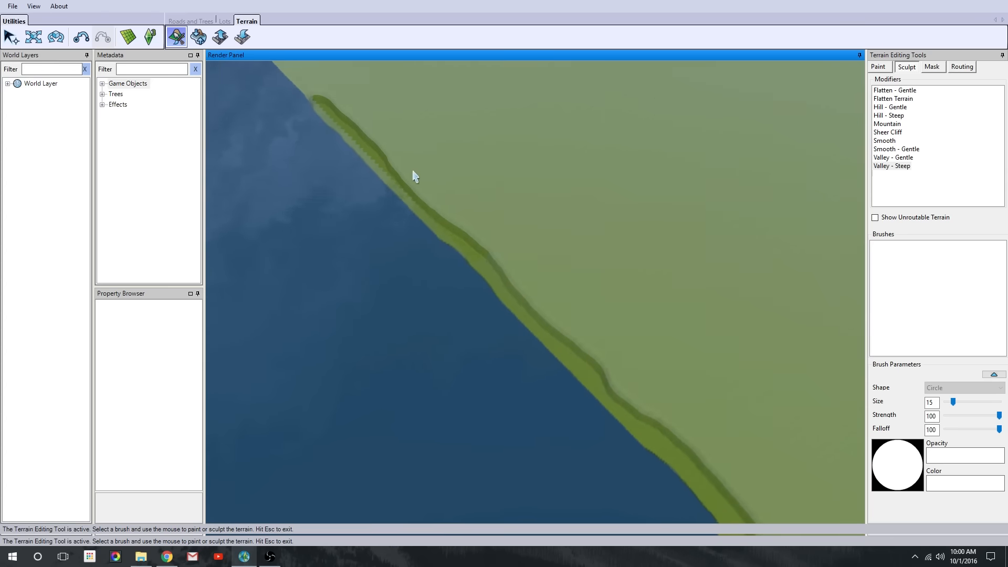
right_click_drag(413, 171, 349, 79)
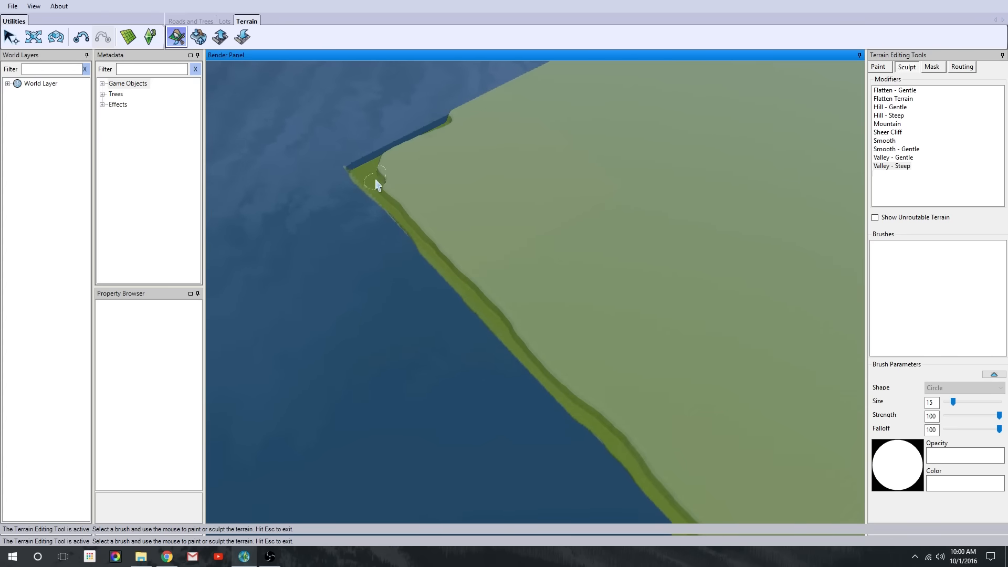
right_click_drag(437, 323, 452, 321)
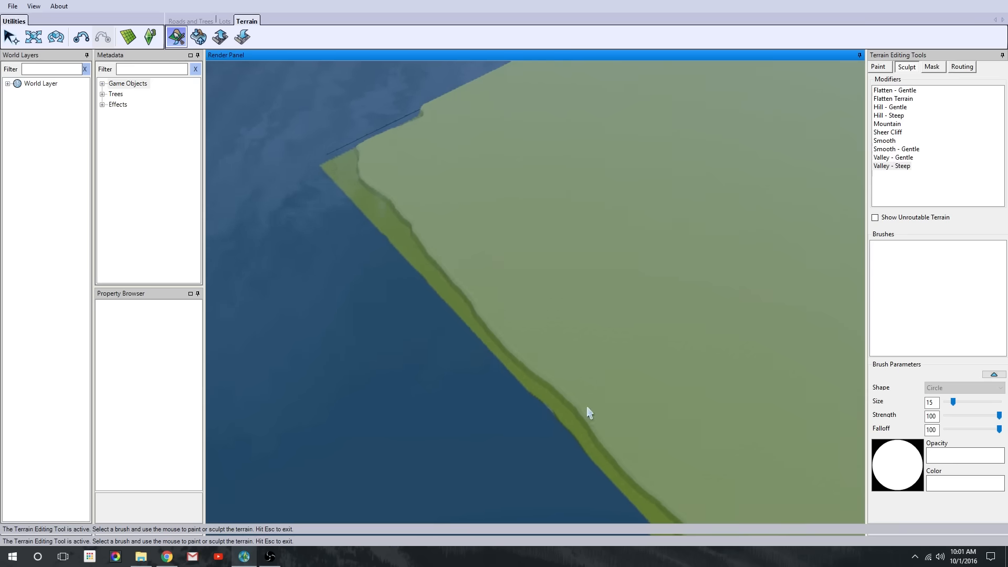
Carve away more land at the near corner with Valley - Steep strokes along the shoreline
right_click_drag(587, 408, 526, 364)
scroll(524, 363, "up", 5)
right_click_drag(544, 243, 509, 378)
left_click_drag(497, 398, 581, 379)
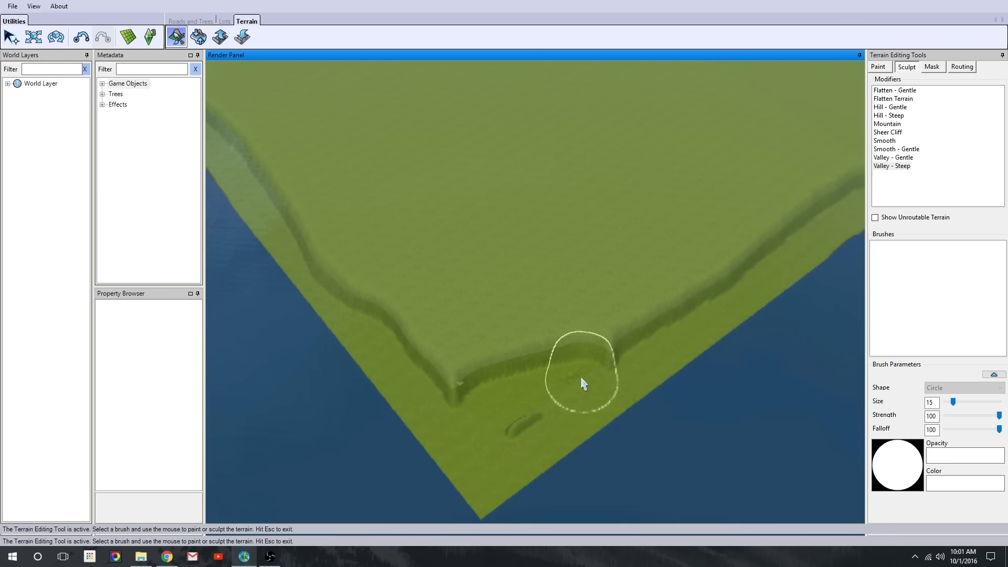
left_click_drag(637, 338, 676, 320)
Examine the carved shoreline and its banks at the near corner from close range
scroll(564, 352, "up", 5)
mouse_move(545, 376)
middle_mouse_down()
mouse_move(540, 175)
mouse_move(449, 344)
middle_mouse_up()
scroll(449, 345, "down", 4)
scroll(558, 383, "up", 5)
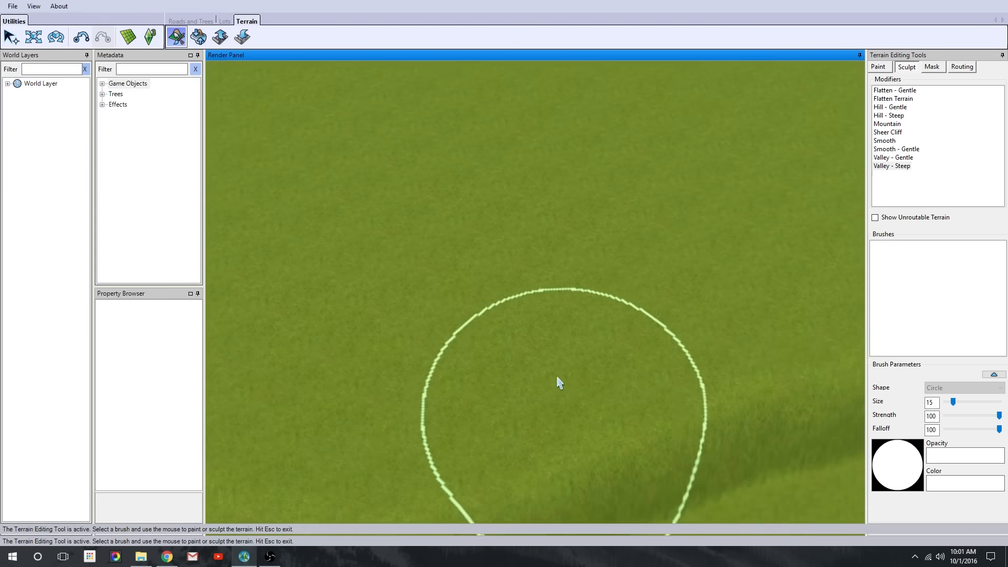
right_click_drag(558, 382, 536, 337)
mouse_move(536, 337)
middle_mouse_down()
mouse_move(572, 266)
mouse_move(549, 323)
middle_mouse_up()
scroll(549, 323, "up", 4)
scroll(466, 289, "down", 5)
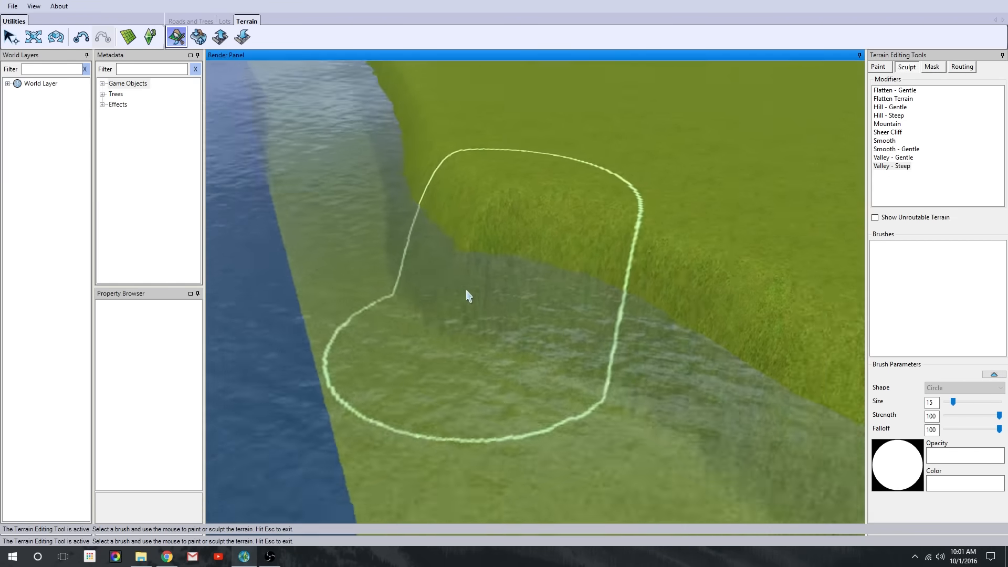
right_click_drag(336, 173, 724, 388)
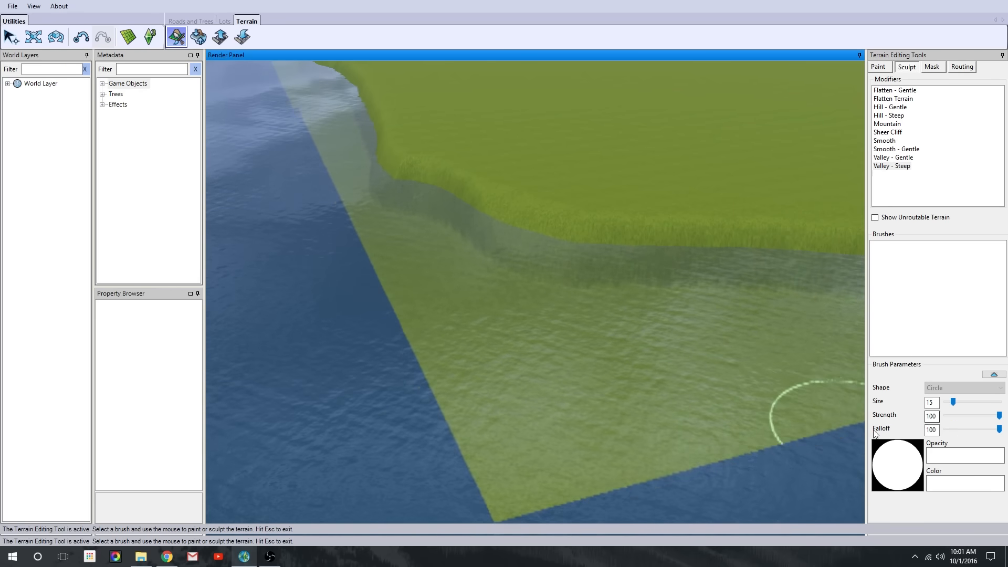
Raise uneven high ground along the corner shoreline with Hill - Steep and Mountain strokes
right_click_drag(648, 338, 861, 118)
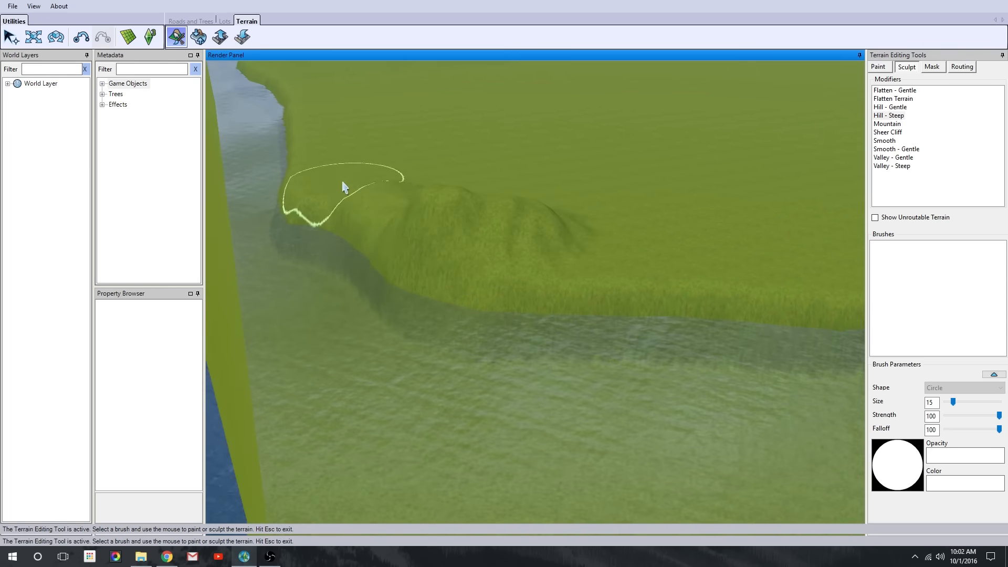
left_click(896, 149)
left_click_drag(525, 309, 430, 302)
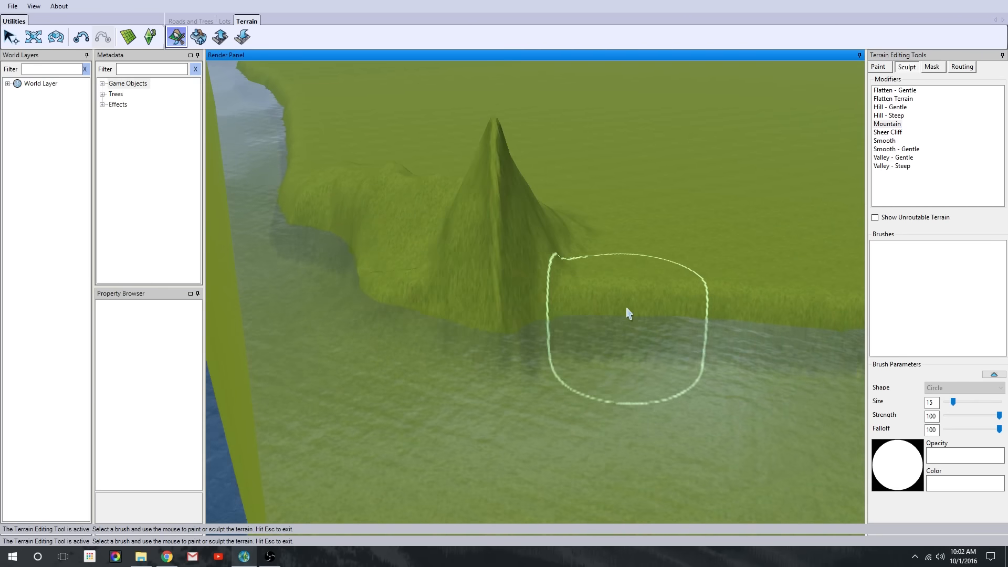
mouse_move(626, 310)
left_mouse_down()
mouse_move(666, 309)
mouse_move(592, 324)
mouse_move(312, 289)
left_mouse_up()
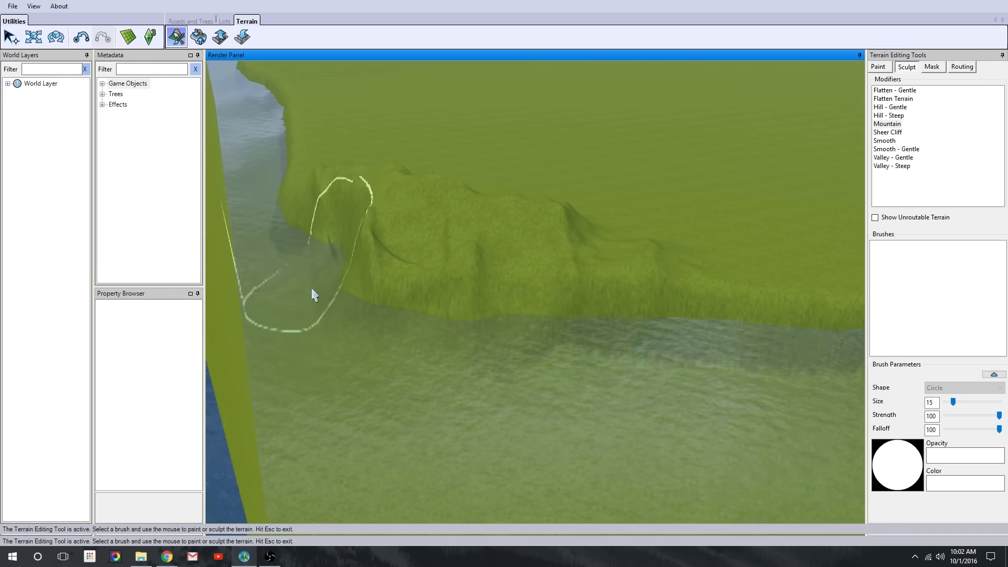
Soften the raised ground along the corner shoreline with the Smooth modifier
scroll(580, 362, "down", 3)
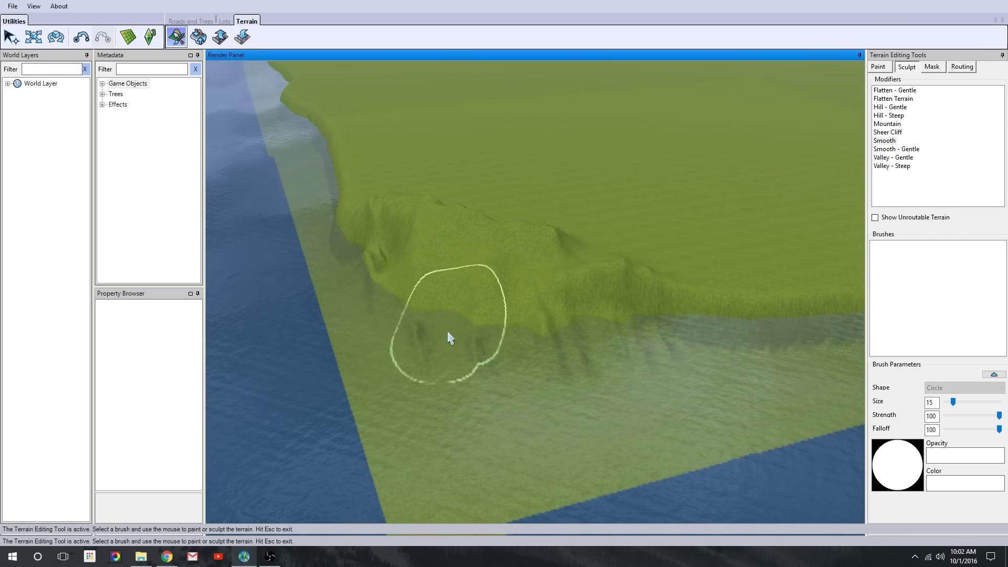
scroll(561, 378, "up", 3)
mouse_move(561, 307)
middle_mouse_down()
mouse_move(556, 331)
mouse_move(527, 250)
mouse_move(737, 410)
middle_mouse_up()
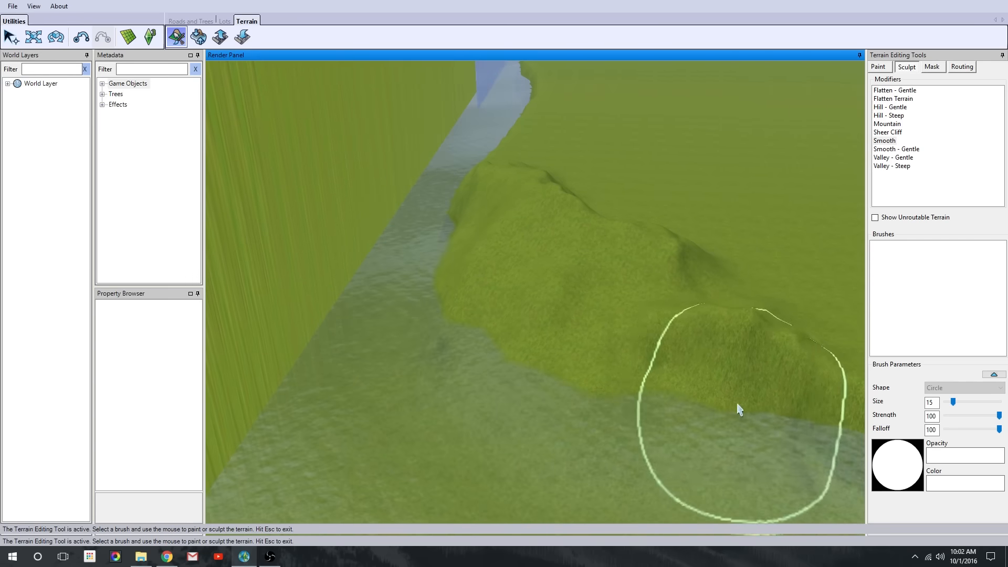
Level the top of the shoreline hill into a plateau with the Flatten Terrain modifier
left_click(902, 99)
left_click(686, 210)
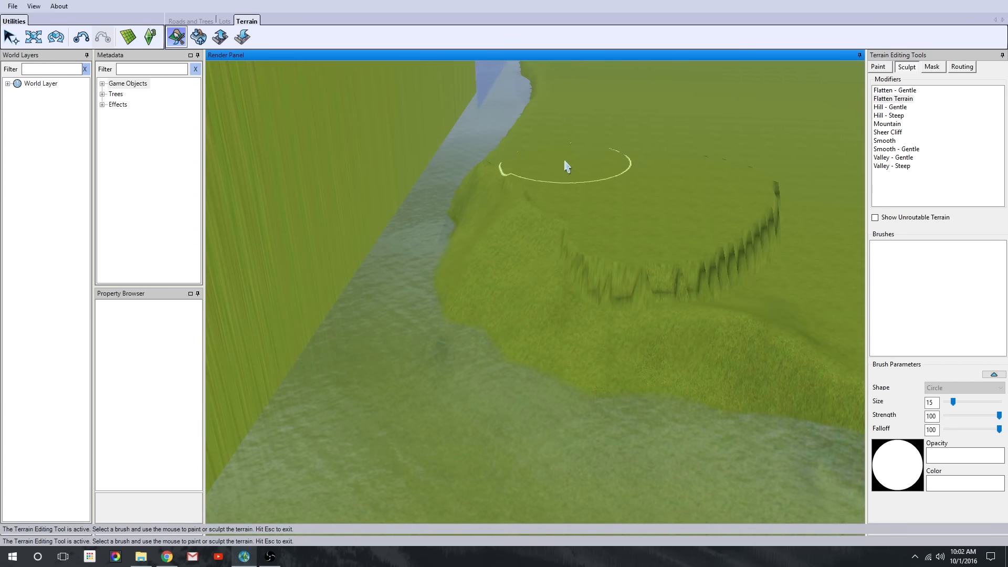
left_click_drag(567, 167, 707, 293)
middle_click_drag(706, 292, 675, 292)
left_click(675, 292)
Smooth the jagged seaward edge of the plateau
left_click(890, 141)
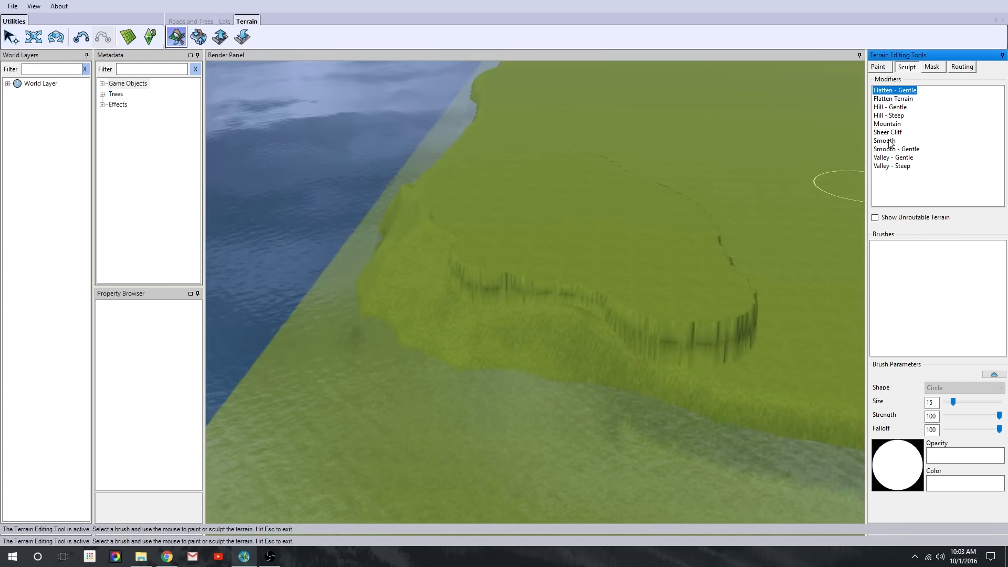
left_click(890, 143)
left_click_drag(462, 281, 522, 268)
middle_click_drag(522, 268, 367, 263)
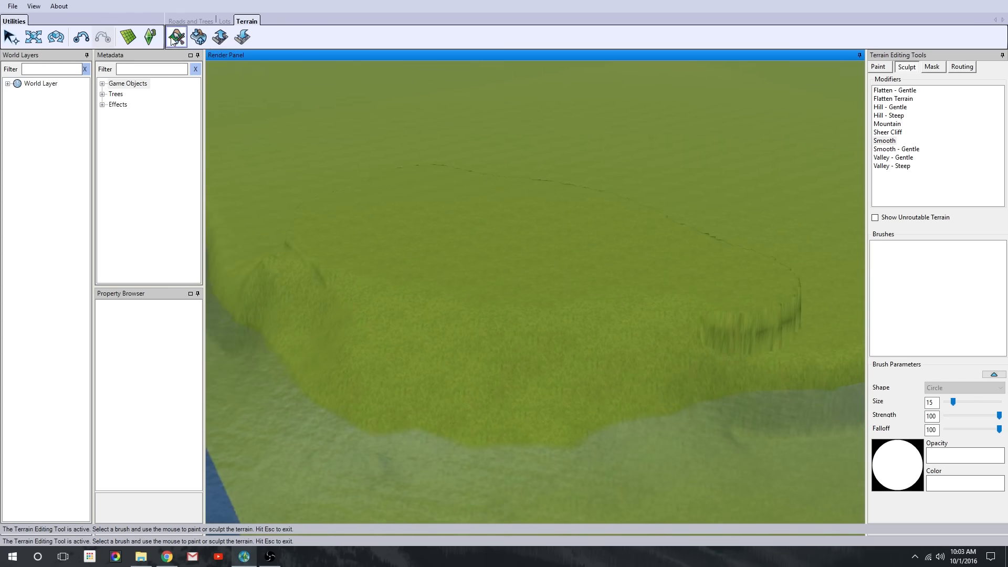
Try a road on the plateau and compare it with the whole terrain
left_click(223, 38)
key("Escape")
middle_click_drag(570, 275, 398, 466)
scroll(600, 324, "down", 6)
middle_click_drag(615, 341, 527, 319)
scroll(525, 313, "up", 5)
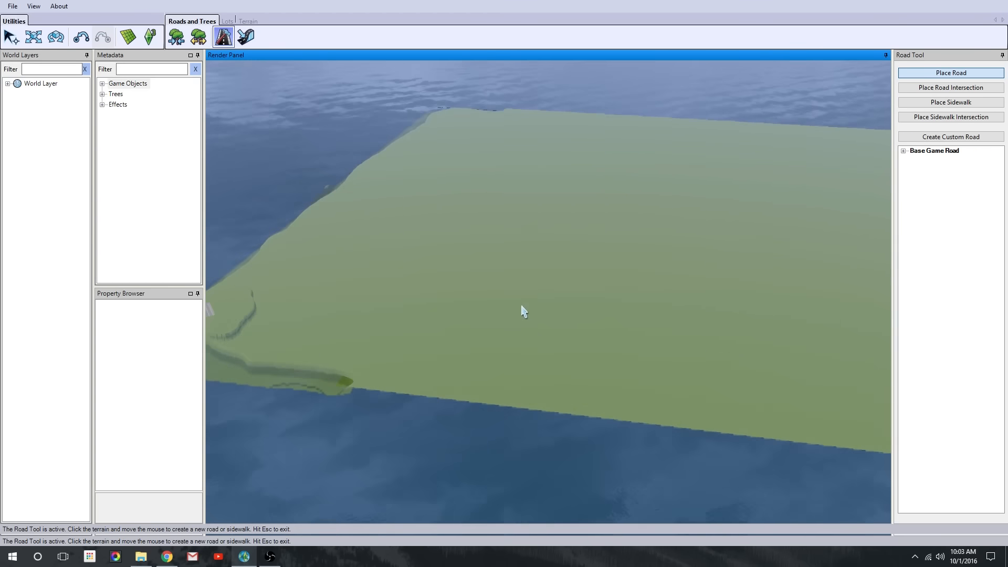
right_click_drag(517, 307, 369, 331)
scroll(370, 331, "up", 3)
mouse_move(371, 336)
middle_mouse_down()
mouse_move(349, 231)
mouse_move(414, 373)
middle_mouse_up()
Extend the plateau inland with Flatten - Gentle strokes around its rim
left_click(248, 21)
left_click(182, 38)
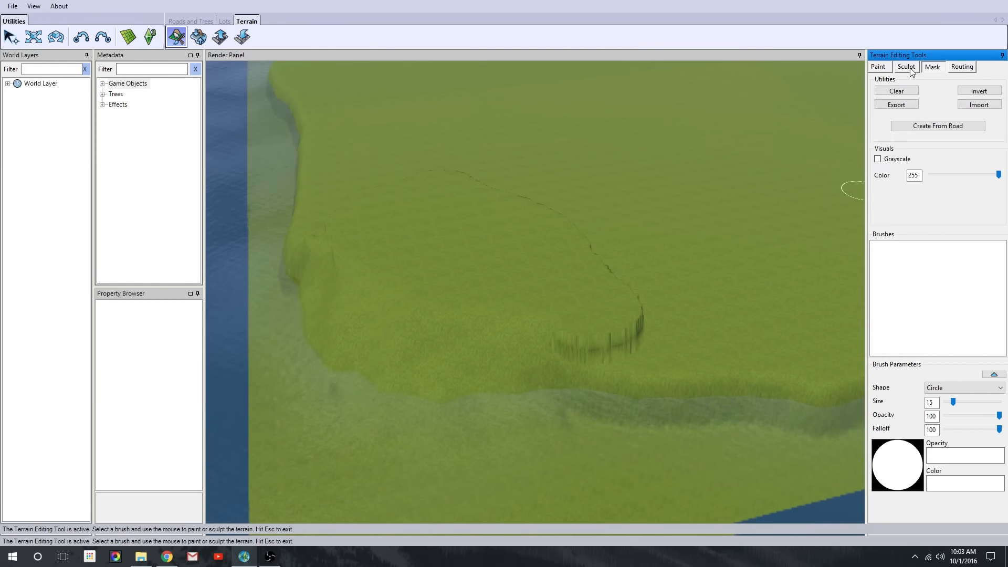
left_click_drag(488, 186, 574, 262)
middle_click_drag(575, 263, 630, 312)
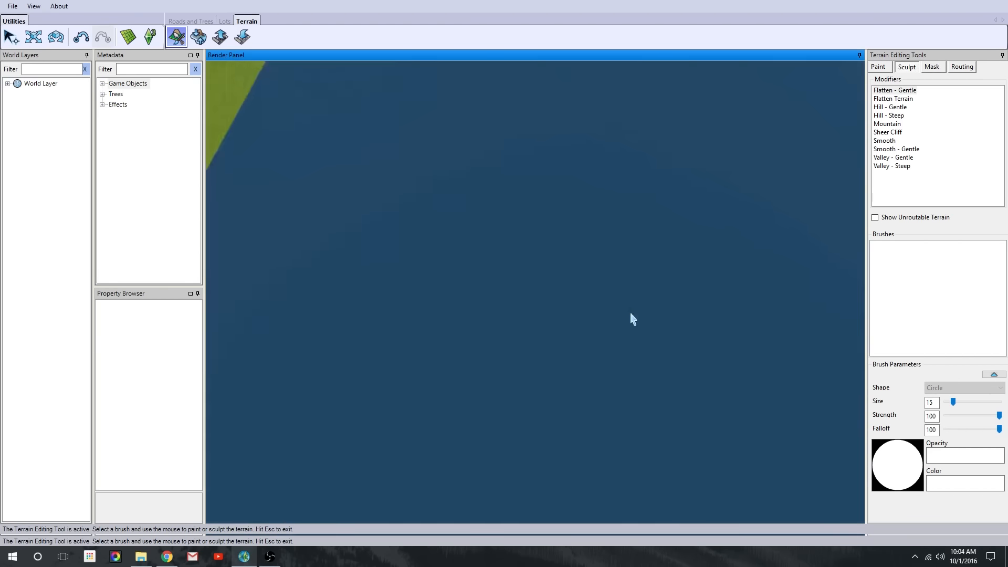
right_click_drag(630, 311, 234, 164)
middle_click_drag(234, 164, 531, 274)
left_click_drag(531, 274, 569, 208)
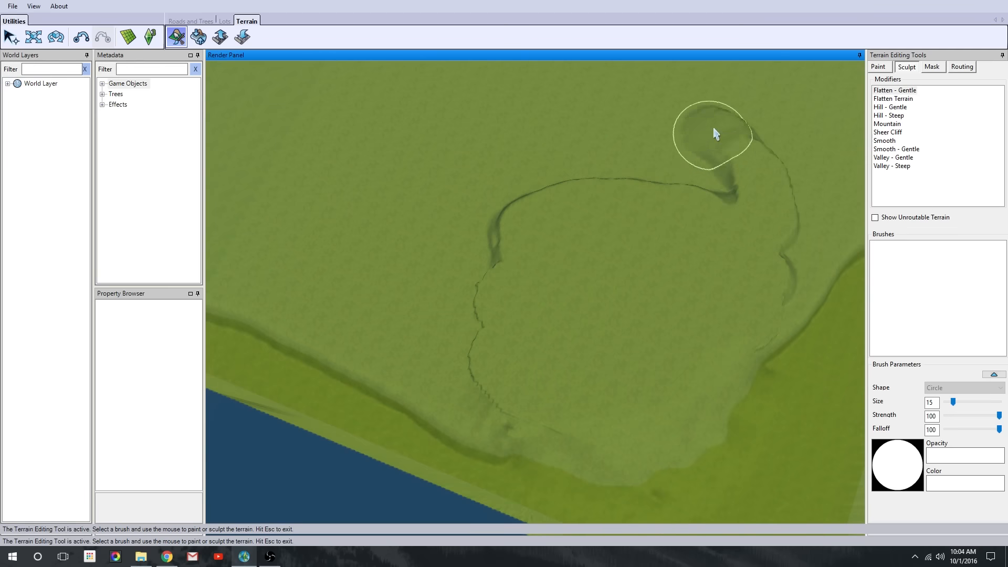
Blend the plateau's inland rim into the surrounding land with further Flatten - Gentle strokes
right_click_drag(715, 177, 625, 236)
left_click_drag(625, 236, 631, 278)
mouse_move(631, 279)
middle_mouse_down()
mouse_move(557, 227)
mouse_move(577, 432)
mouse_move(477, 398)
middle_mouse_up()
scroll(499, 372, "up", 3)
middle_click_drag(529, 337, 570, 276)
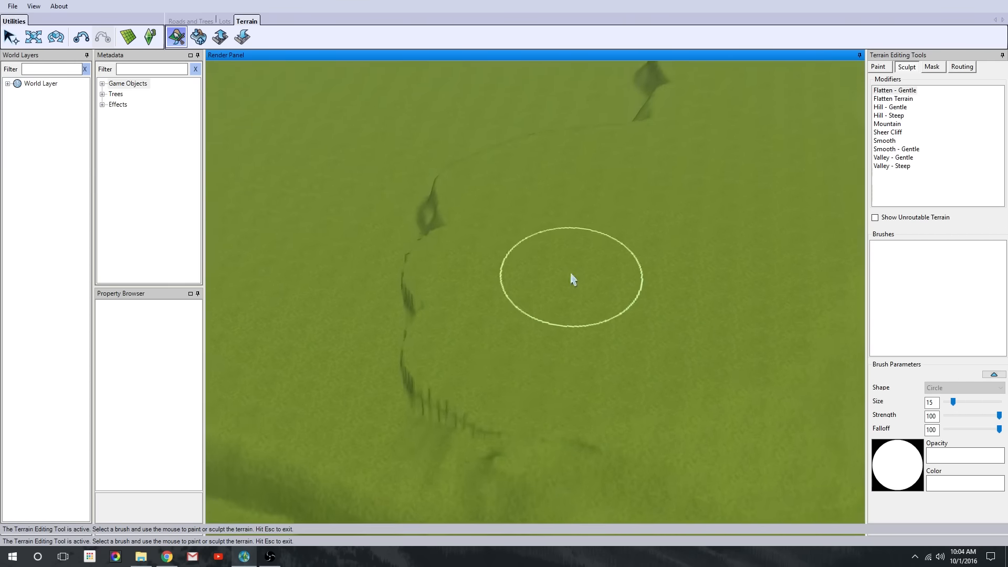
mouse_move(570, 276)
right_mouse_down()
mouse_move(654, 345)
mouse_move(669, 327)
right_mouse_up()
Carve a water channel around the plateau's inland side with Valley - Steep, separating it from the mainland as an island
left_click(892, 166)
mouse_move(514, 393)
left_mouse_down()
mouse_move(423, 237)
mouse_move(351, 208)
mouse_move(423, 149)
left_mouse_up()
mouse_move(422, 150)
middle_mouse_down()
mouse_move(748, 399)
mouse_move(525, 447)
middle_mouse_up()
mouse_move(525, 446)
left_mouse_down()
mouse_move(401, 411)
mouse_move(387, 138)
left_mouse_up()
right_click_drag(387, 139, 462, 299)
mouse_move(462, 299)
left_mouse_down()
mouse_move(492, 226)
mouse_move(567, 118)
left_mouse_up()
middle_click_drag(567, 118, 578, 344)
right_click_drag(578, 344, 754, 168)
mouse_move(754, 168)
middle_mouse_down()
mouse_move(847, 318)
mouse_move(610, 342)
middle_mouse_up()
right_click_drag(609, 341, 622, 386)
Raise rolling hills across the island with the Hill - Gentle modifier
left_click(891, 108)
mouse_move(507, 278)
left_mouse_down()
mouse_move(556, 286)
mouse_move(524, 264)
left_mouse_up()
mouse_move(636, 273)
left_mouse_down()
mouse_move(546, 288)
mouse_move(521, 268)
left_mouse_up()
mouse_move(521, 267)
right_mouse_down()
mouse_move(462, 50)
mouse_move(562, 304)
right_mouse_up()
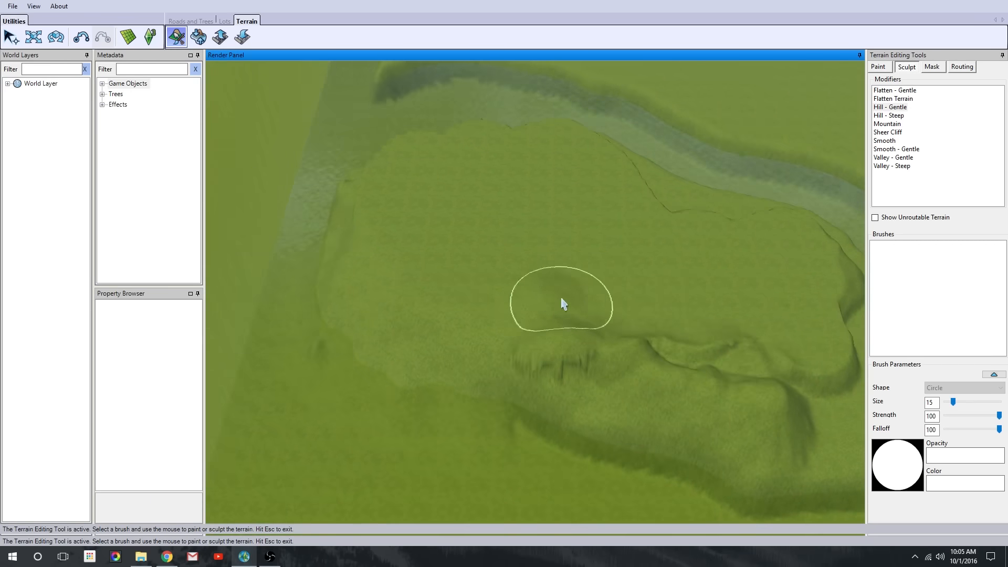
mouse_move(601, 252)
left_mouse_down()
mouse_move(479, 281)
mouse_move(653, 281)
mouse_move(706, 328)
left_mouse_up()
right_click_drag(716, 185, 648, 261)
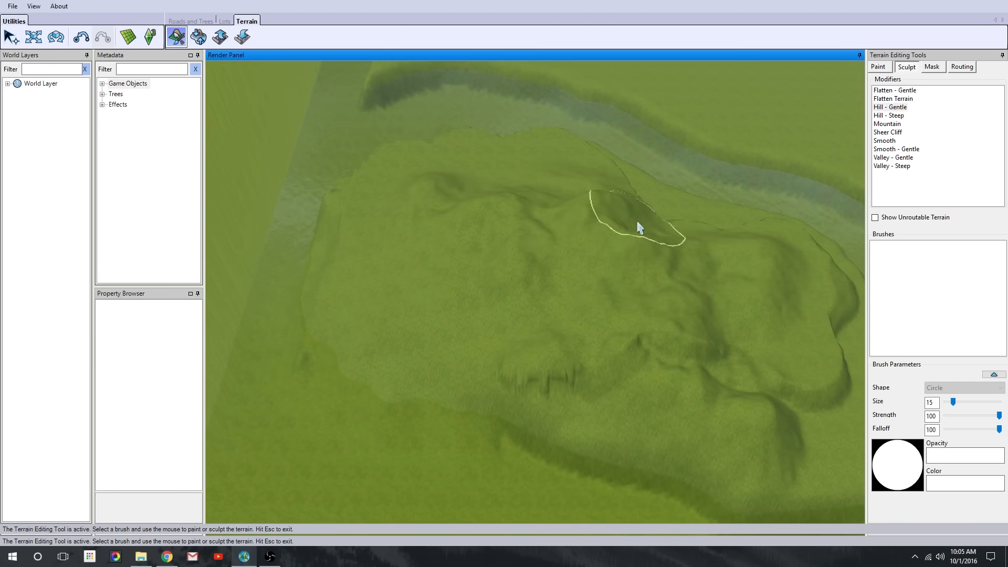
Smooth the island's hills and its steep edges with the Smooth modifier
right_click_drag(637, 222, 575, 191)
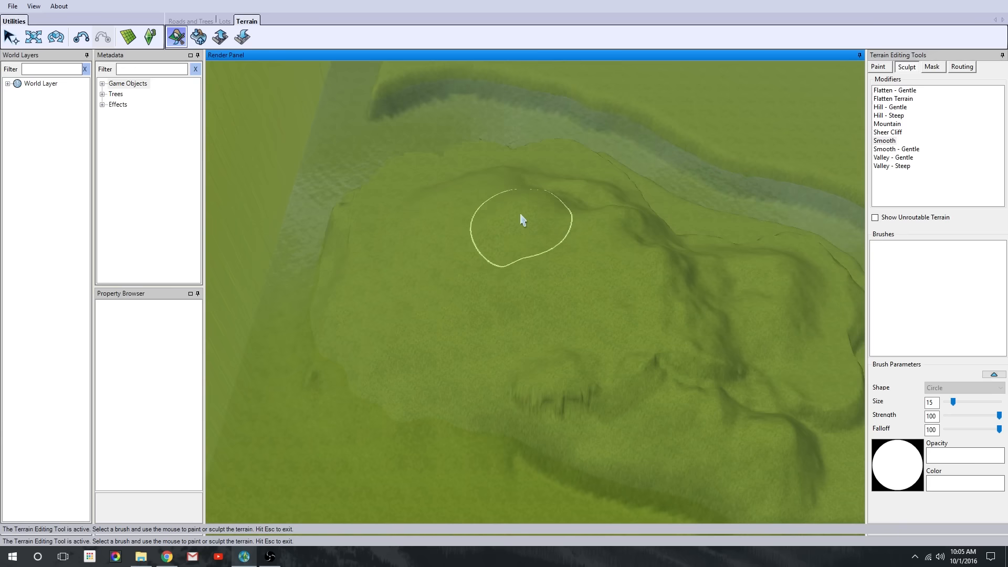
left_click_drag(551, 364, 726, 354)
right_click_drag(725, 355, 756, 370)
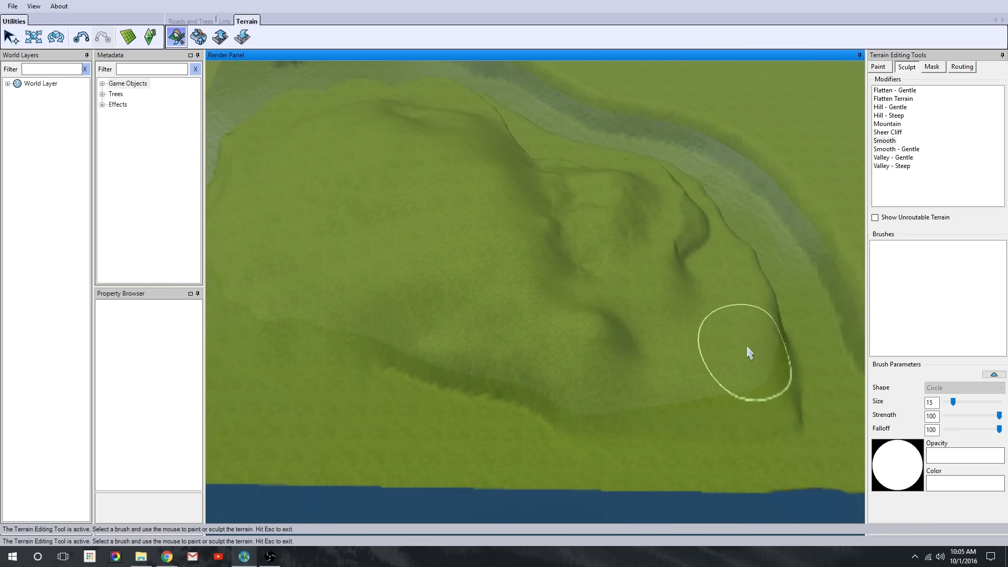
scroll(631, 357, "down", 3)
scroll(635, 266, "up", 5)
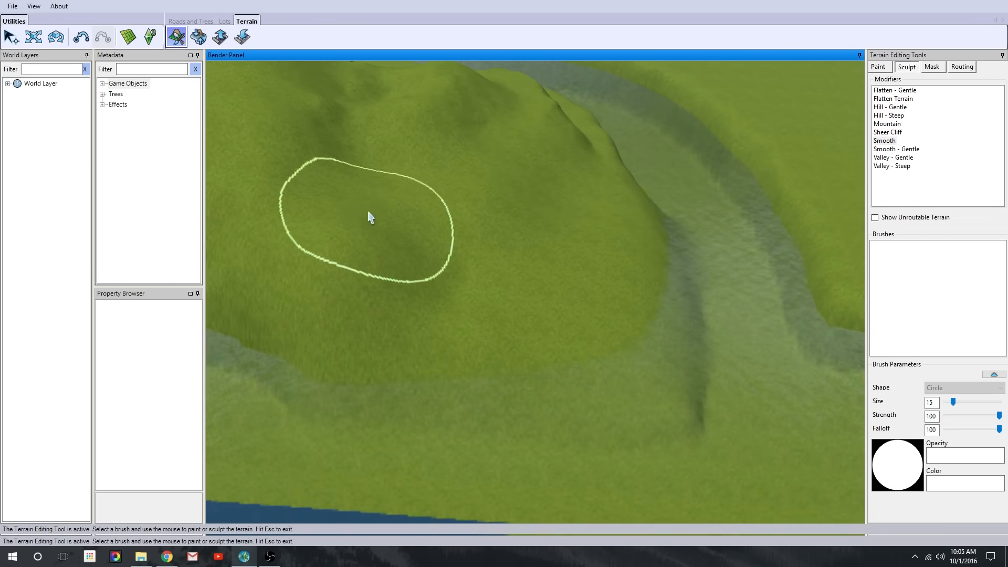
Widen the channel by cutting back the mainland shore opposite the island with Valley - Steep
mouse_move(371, 217)
middle_mouse_down()
mouse_move(837, 293)
mouse_move(533, 173)
mouse_move(626, 311)
mouse_move(811, 141)
mouse_move(798, 326)
middle_mouse_up()
middle_click_drag(727, 366, 284, 418)
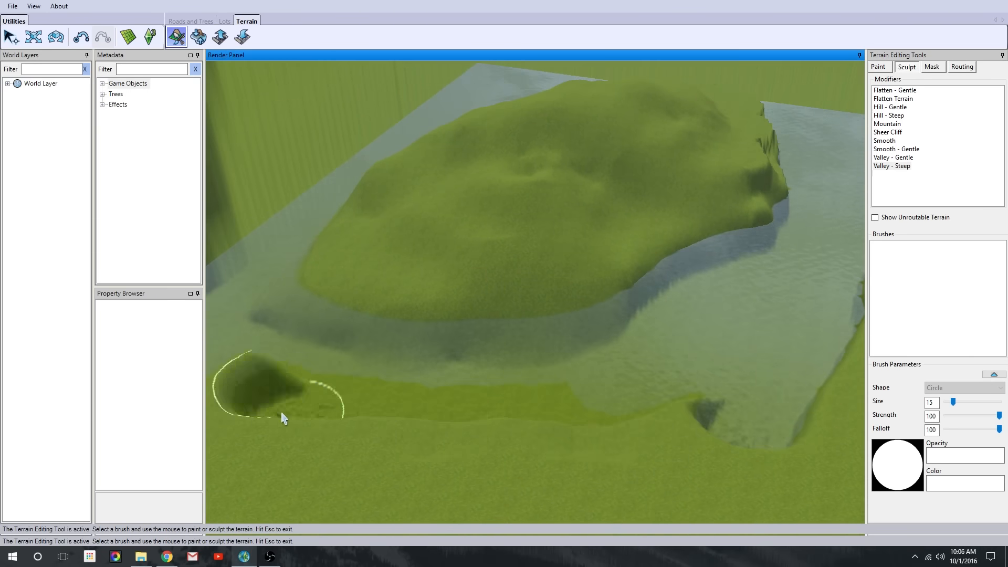
mouse_move(669, 416)
middle_mouse_down()
mouse_move(805, 162)
mouse_move(598, 360)
mouse_move(585, 272)
mouse_move(290, 210)
middle_mouse_up()
right_click_drag(604, 384, 568, 216)
scroll(569, 217, "up", 5)
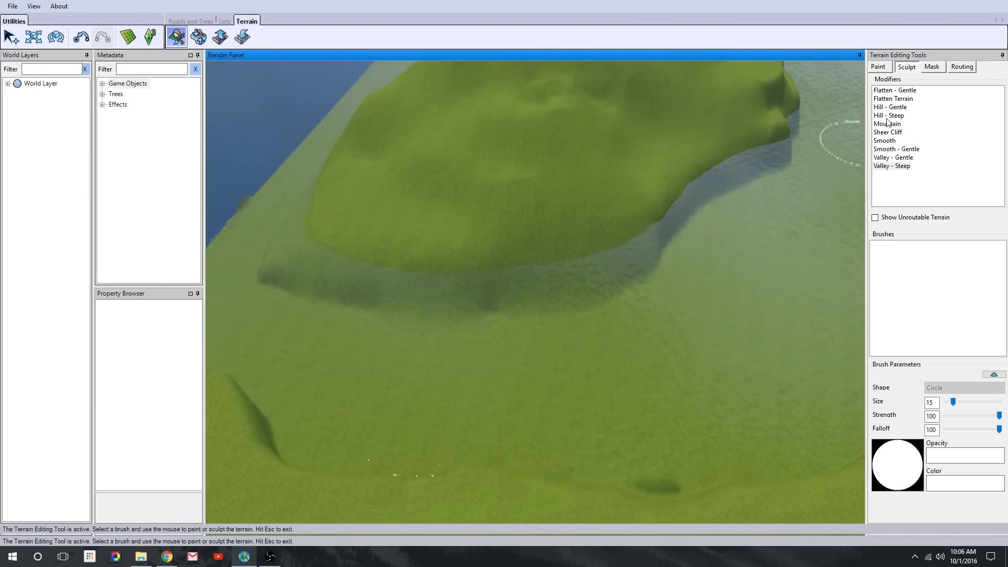
Build up the ground along the channel beside the island with Hill - Gentle
left_click(888, 108)
mouse_move(642, 291)
left_mouse_down()
mouse_move(563, 357)
mouse_move(744, 241)
mouse_move(635, 279)
mouse_move(449, 395)
left_mouse_up()
middle_click_drag(617, 403, 798, 410)
Even out the channel bed between the island and the mainland with Flatten - Gentle
left_click(904, 91)
mouse_move(517, 279)
left_mouse_down()
mouse_move(412, 297)
mouse_move(444, 234)
left_mouse_up()
middle_click_drag(443, 233, 603, 289)
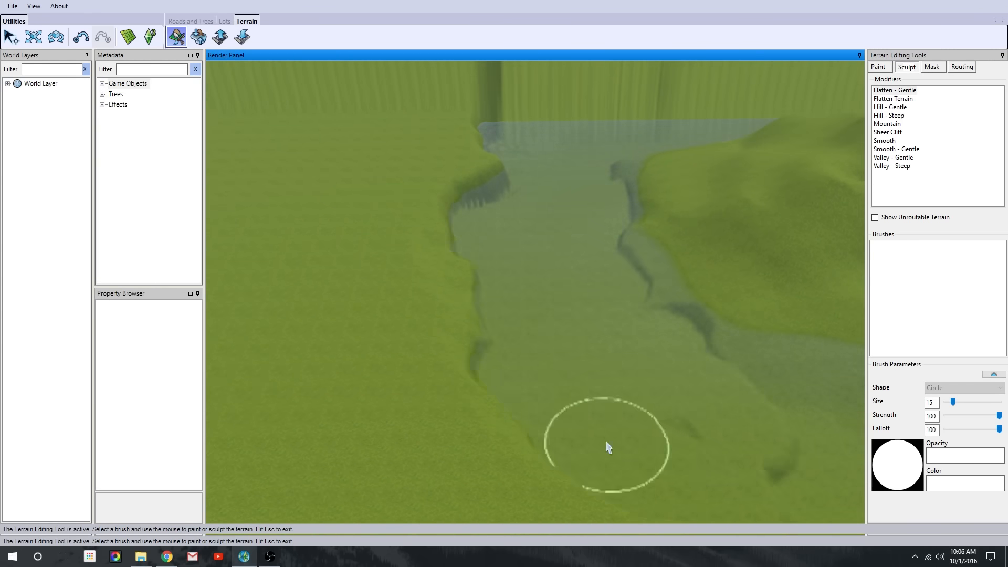
middle_click_drag(607, 447, 835, 378)
Smooth the channel bed and the island's bank along the channel
left_click_drag(601, 375, 661, 423)
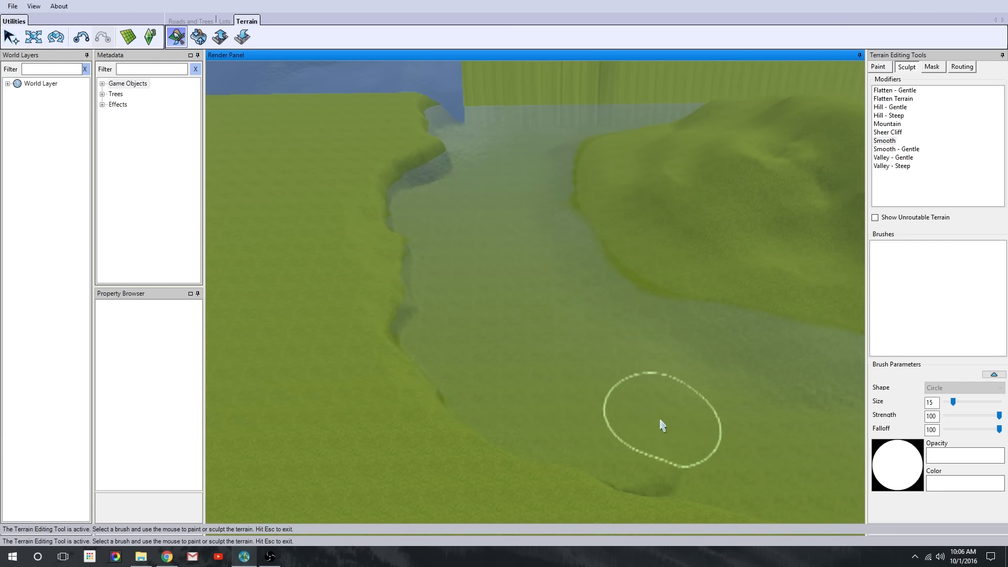
scroll(610, 302, "up", 5)
mouse_move(610, 301)
middle_mouse_down()
mouse_move(560, 252)
mouse_move(644, 399)
mouse_move(619, 254)
middle_mouse_up()
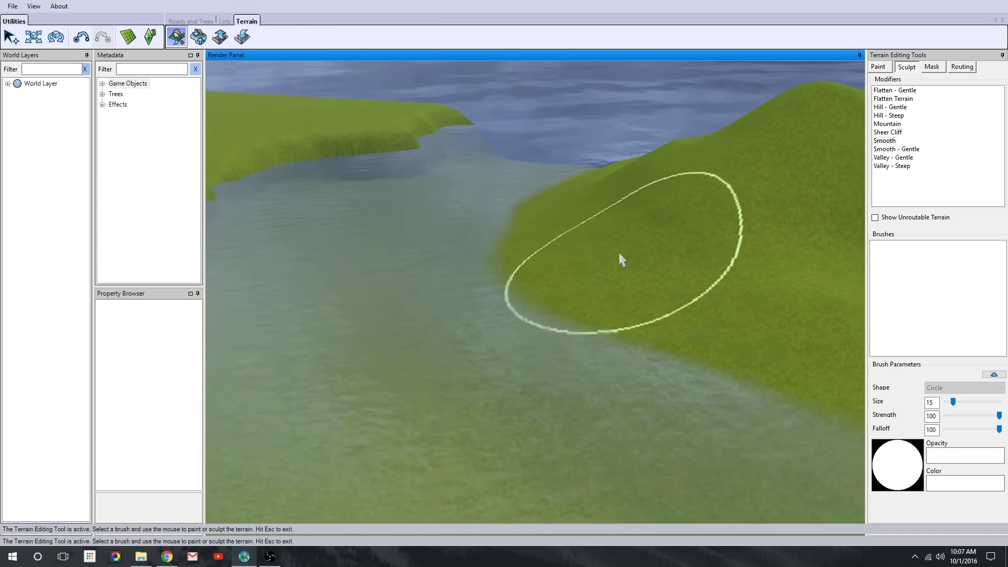
Level the island's channel-side slope with Flatten - Gentle and soften it with the Smooth modifier
left_click(894, 92)
mouse_move(659, 236)
left_mouse_down()
mouse_move(526, 265)
mouse_move(637, 306)
left_mouse_up()
scroll(638, 305, "down", 2)
left_click_drag(520, 339, 687, 357)
left_click(887, 140)
left_click_drag(750, 331, 523, 298)
mouse_move(730, 360)
middle_mouse_down()
mouse_move(637, 361)
mouse_move(646, 342)
middle_mouse_up()
scroll(646, 342, "down", 4)
Reshape another stretch of the island's shore with Flatten - Gentle and apply the Smooth modifier
left_click(900, 92)
mouse_move(548, 267)
left_mouse_down()
mouse_move(466, 263)
mouse_move(595, 204)
mouse_move(539, 189)
mouse_move(473, 348)
mouse_move(695, 297)
left_mouse_up()
left_click(888, 140)
middle_click_drag(696, 297, 758, 227)
Level the island's seaward shore near the corner of the world with the Flatten - Gentle modifier
left_click(897, 101)
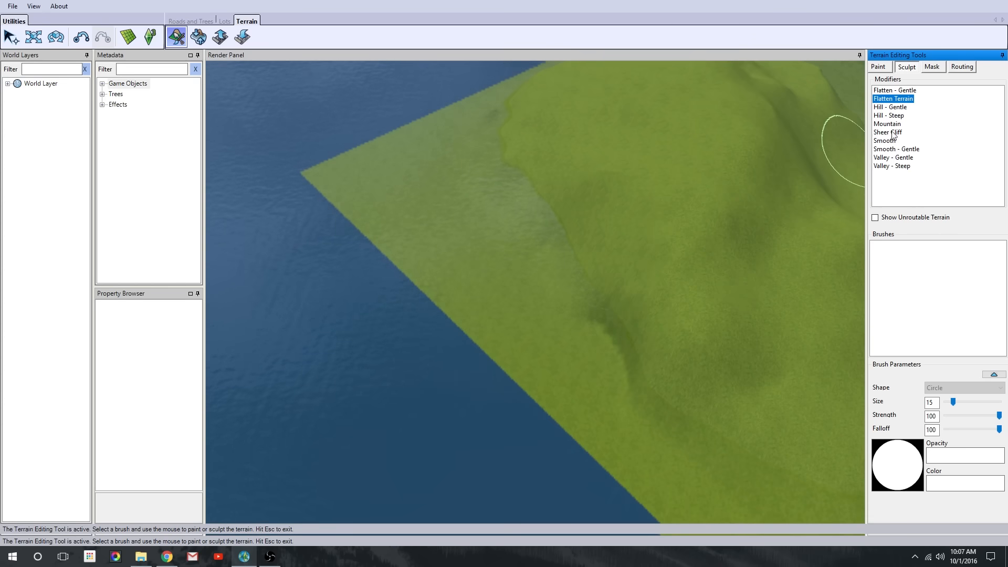
scroll(666, 245, "up", 3)
left_click(897, 94)
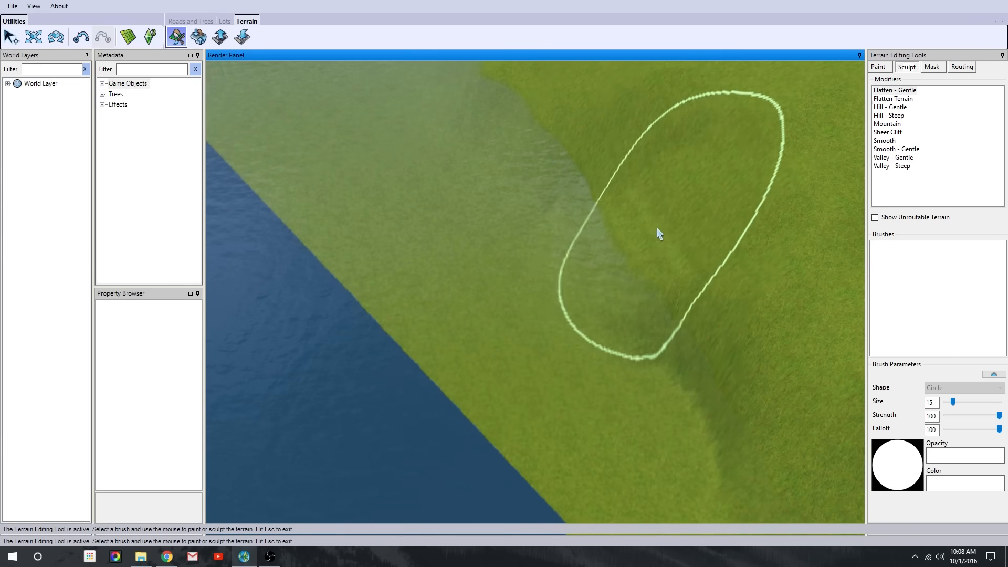
scroll(577, 211, "down", 2)
mouse_move(657, 232)
left_mouse_down()
mouse_move(577, 211)
mouse_move(656, 197)
left_mouse_up()
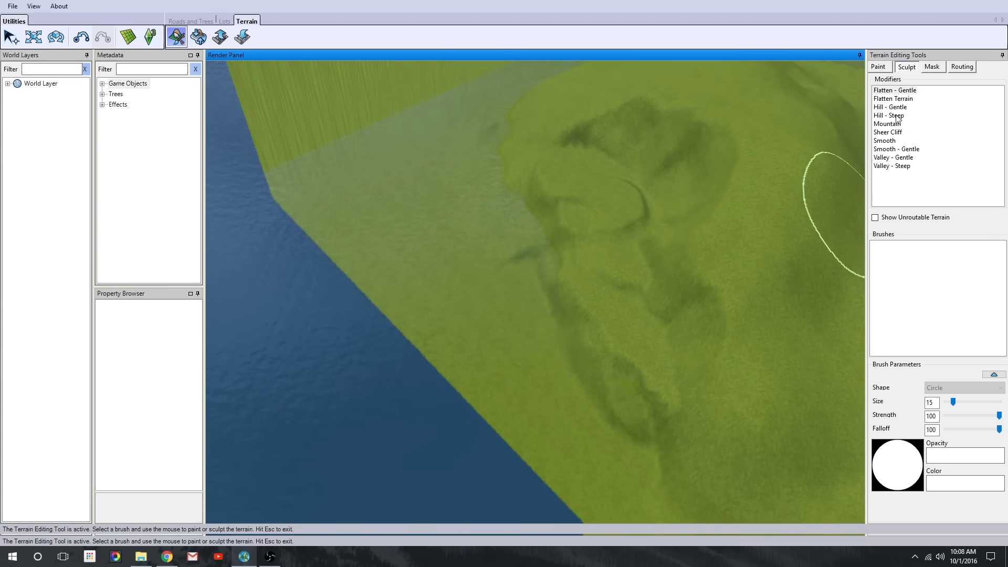
Soften the flattened seaward shore and the adjoining hillside with the Smooth modifier
left_click(891, 141)
left_click_drag(737, 275, 642, 189)
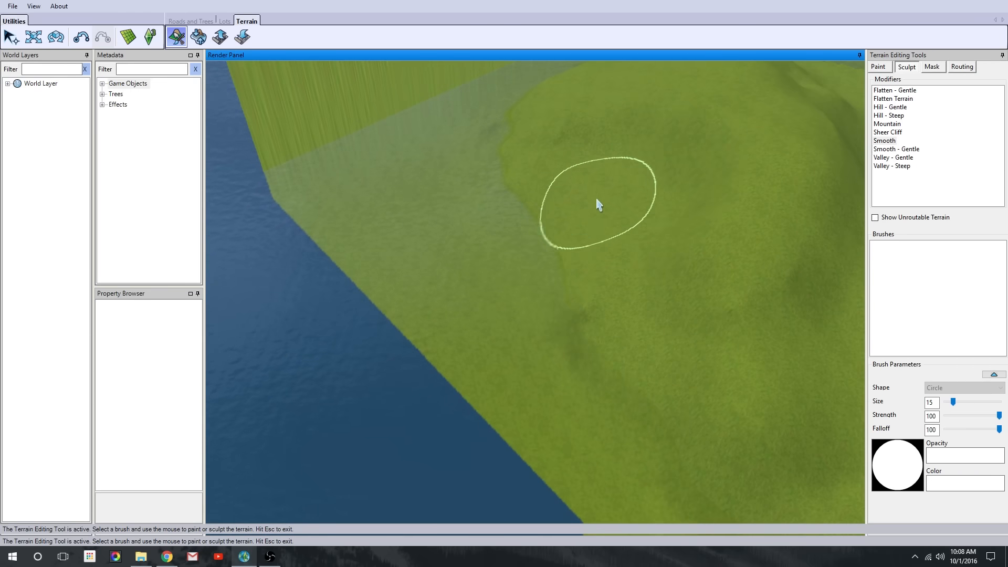
scroll(579, 243, "up", 2)
scroll(575, 315, "down", 4)
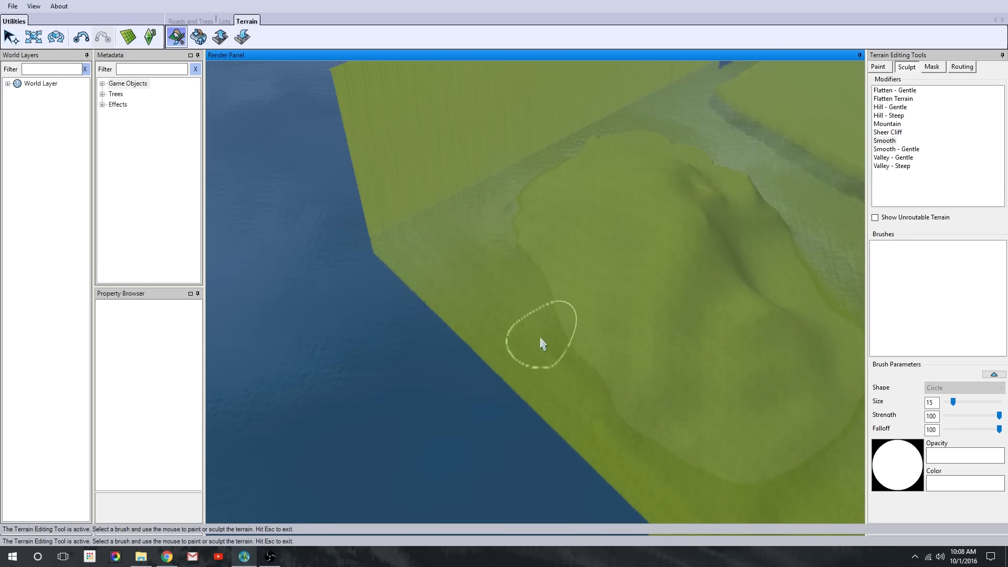
Even out the bumps on the island's slopes facing the world's edge with Smooth, and switch to Smooth - Gentle
mouse_move(540, 338)
middle_mouse_down()
mouse_move(741, 306)
mouse_move(422, 233)
mouse_move(281, 486)
middle_mouse_up()
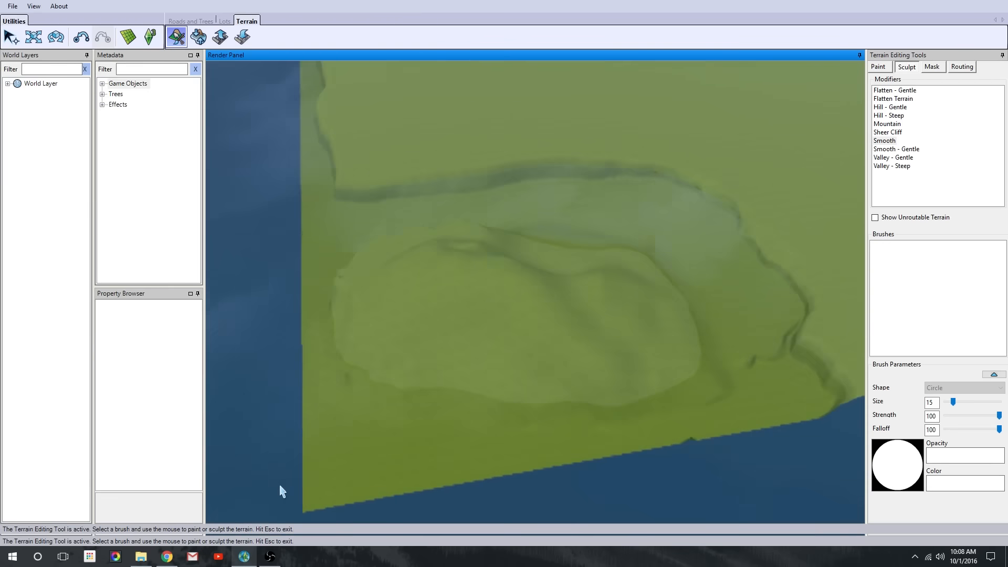
scroll(690, 393, "up", 4)
mouse_move(569, 352)
left_mouse_down()
mouse_move(509, 351)
mouse_move(630, 368)
left_mouse_up()
mouse_move(634, 326)
middle_mouse_down()
mouse_move(720, 273)
mouse_move(521, 317)
mouse_move(423, 392)
mouse_move(569, 220)
mouse_move(373, 158)
mouse_move(530, 266)
mouse_move(682, 243)
mouse_move(630, 219)
middle_mouse_up()
mouse_move(629, 219)
left_mouse_down()
mouse_move(578, 284)
mouse_move(455, 315)
mouse_move(530, 299)
left_mouse_up()
left_click(896, 149)
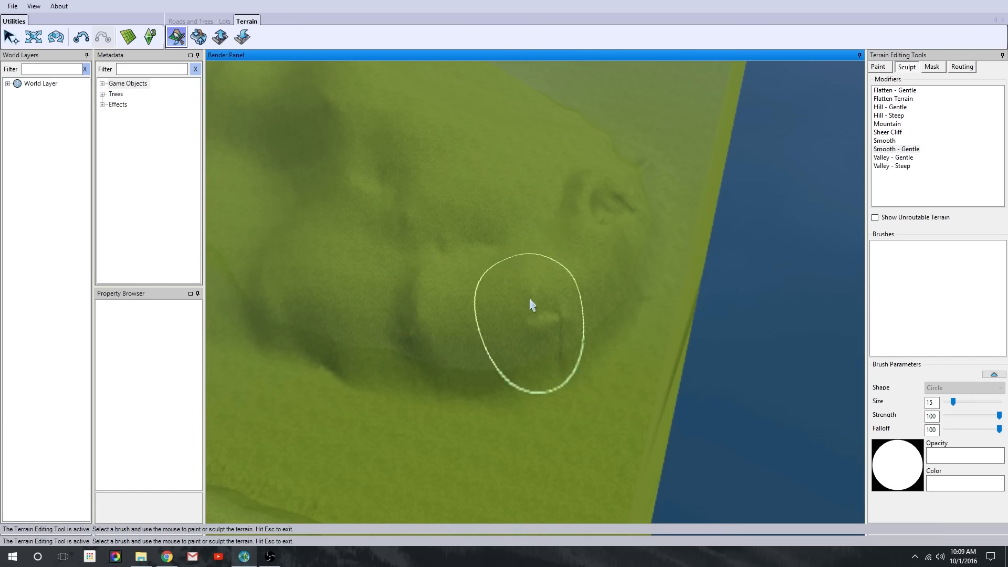
Flatten the underwater bed between the island and the mainland with Flatten - Gentle and blend the ridges with Smooth
mouse_move(607, 240)
middle_mouse_down()
mouse_move(711, 331)
mouse_move(292, 394)
mouse_move(498, 391)
middle_mouse_up()
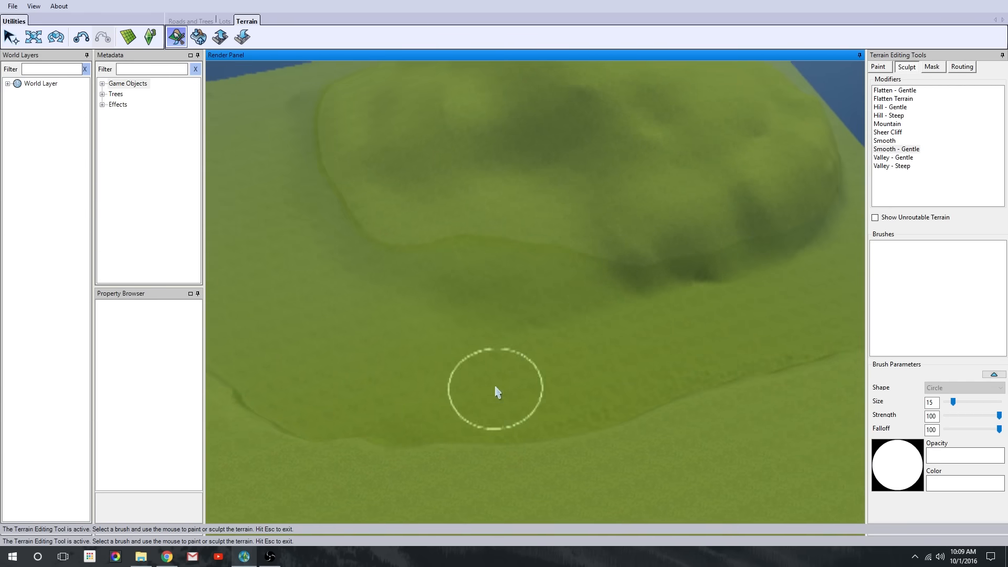
left_click(895, 91)
mouse_move(504, 330)
left_mouse_down()
mouse_move(538, 288)
mouse_move(589, 310)
left_mouse_up()
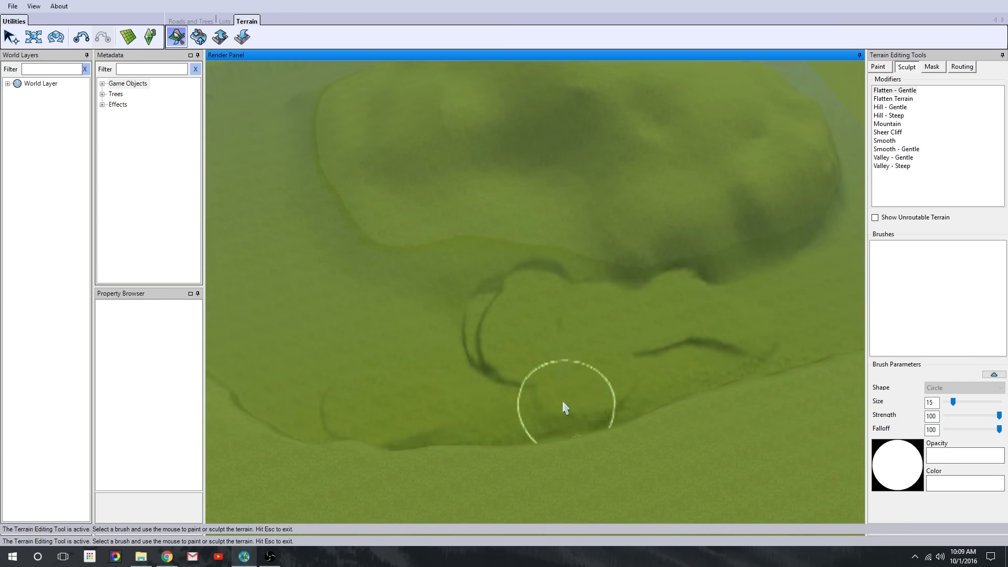
left_click(887, 150)
left_click(885, 141)
left_click_drag(546, 278, 510, 290)
left_click_drag(243, 386, 231, 404)
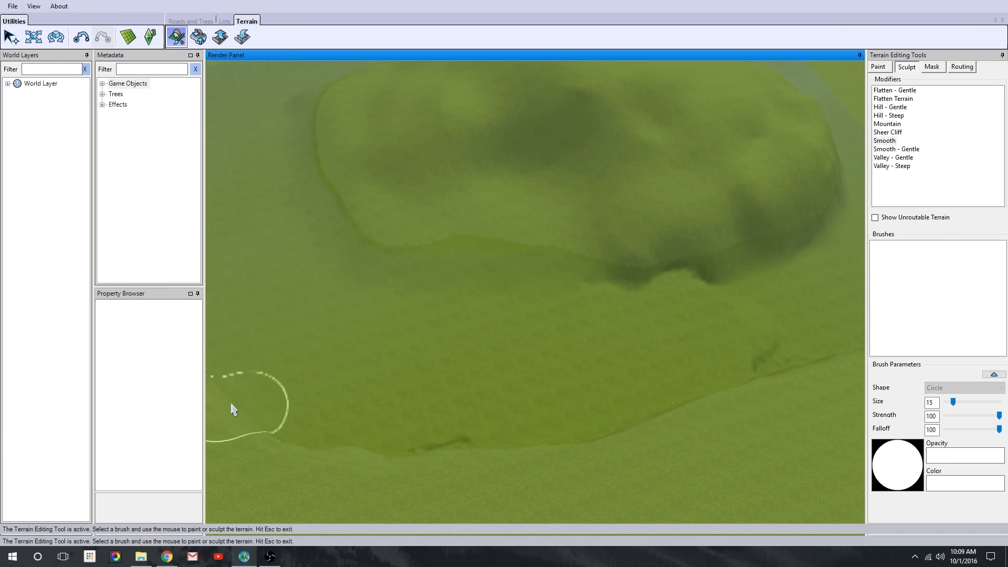
Switch to terrain painting and choose the rock_shale_base.dds (Rock 1) layer
mouse_move(698, 293)
middle_mouse_down()
mouse_move(454, 360)
mouse_move(530, 243)
mouse_move(509, 486)
mouse_move(586, 443)
middle_mouse_up()
left_click(878, 67)
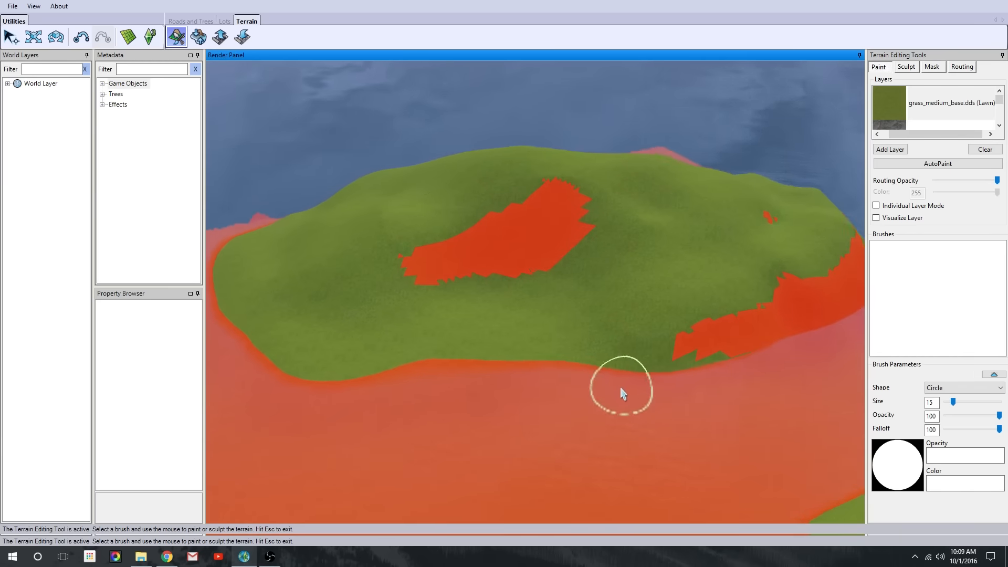
left_click(909, 220)
left_click(909, 221)
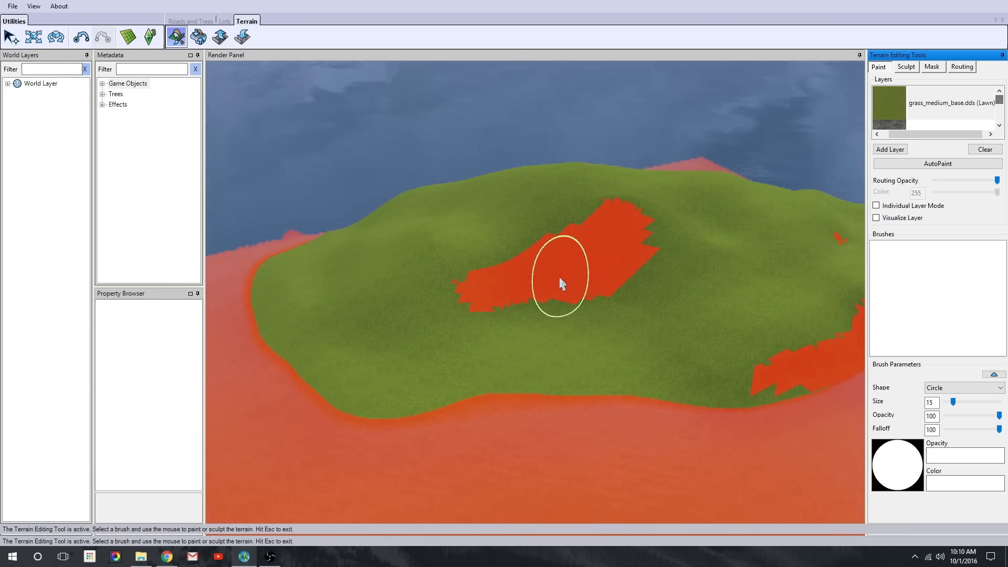
left_click(898, 125)
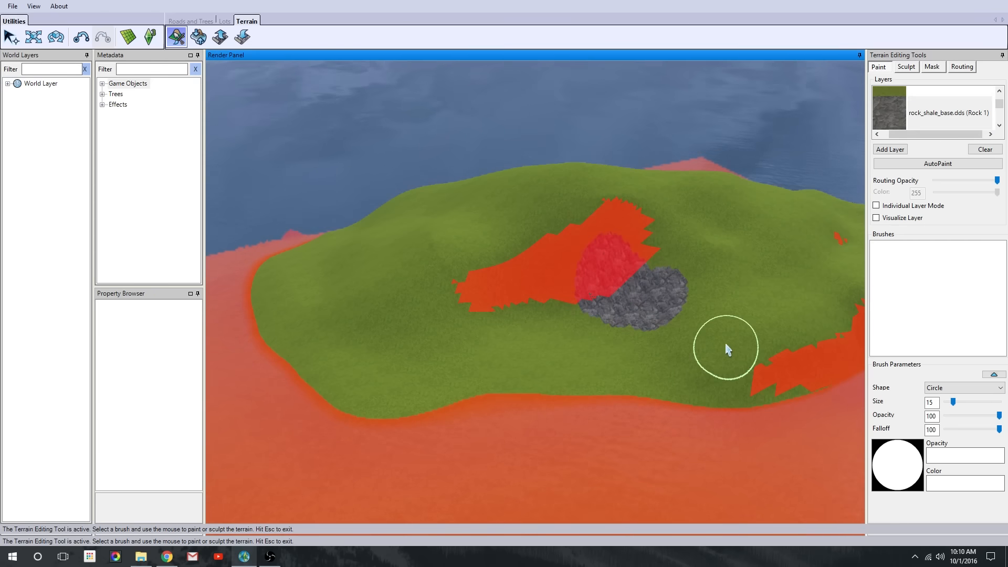
Undo the rock patch on the hillside, try painting rock with the brush falloff at 0, and undo those strokes
key("ctrl+z")
left_click_drag(960, 415, 946, 431)
left_click(689, 329)
left_click_drag(682, 370, 694, 370)
key("ctrl+z")
key("ctrl+z")
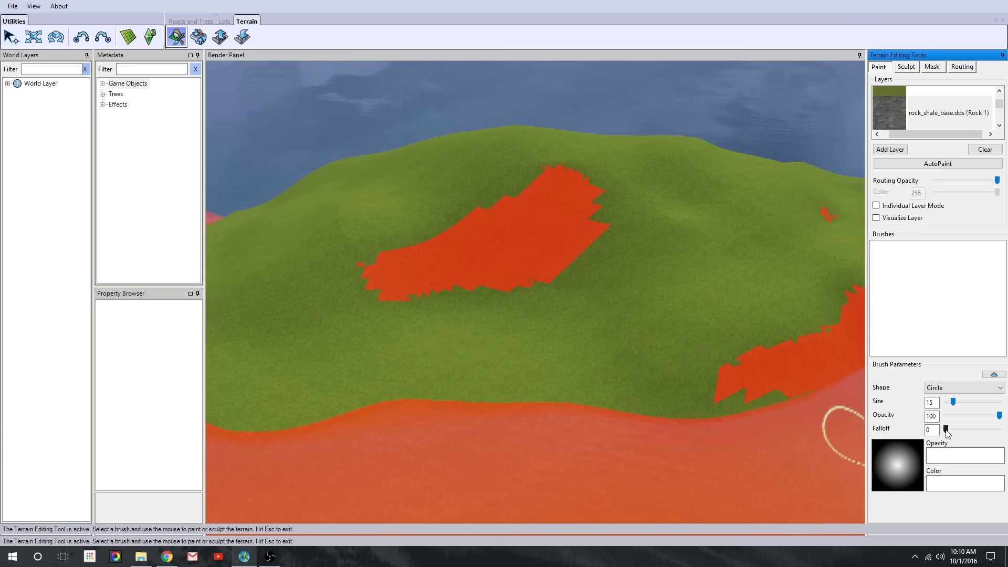
Hide the routing overlay by lowering Routing Opacity to its minimum, and turn on Individual Layer Mode
left_click_drag(976, 184, 934, 180)
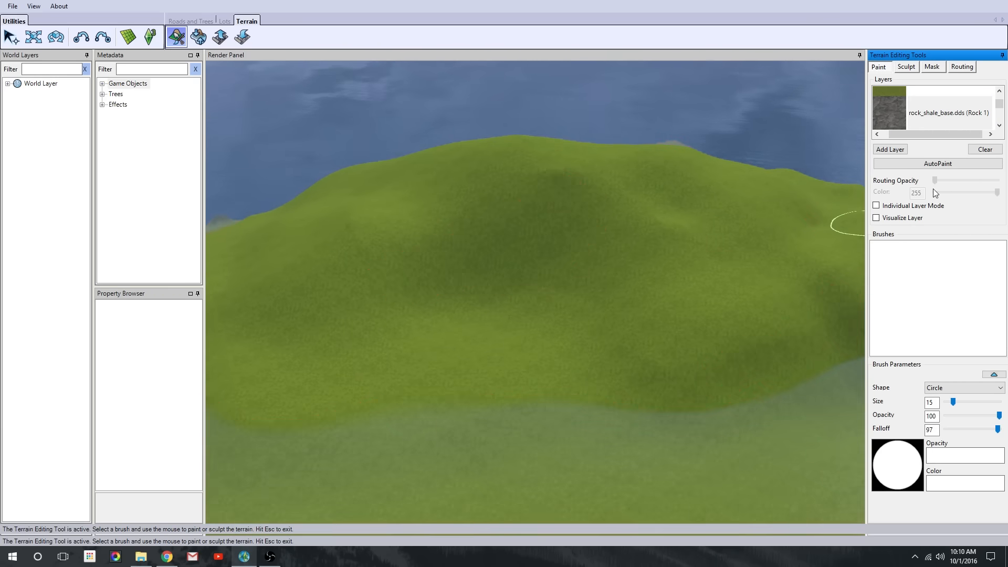
scroll(845, 210, "up", 3)
left_click(962, 67)
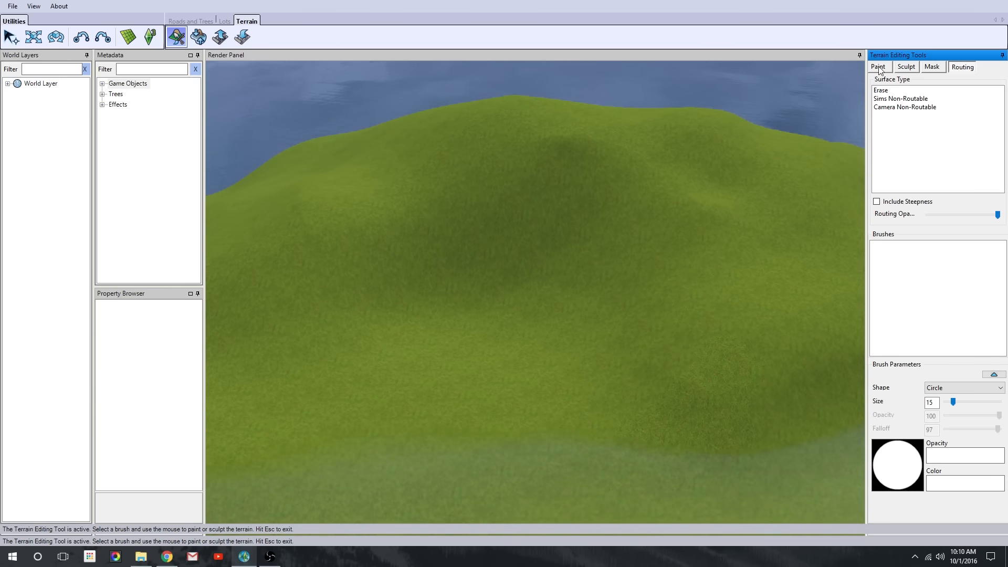
left_click(880, 68)
left_click(962, 67)
left_click(882, 68)
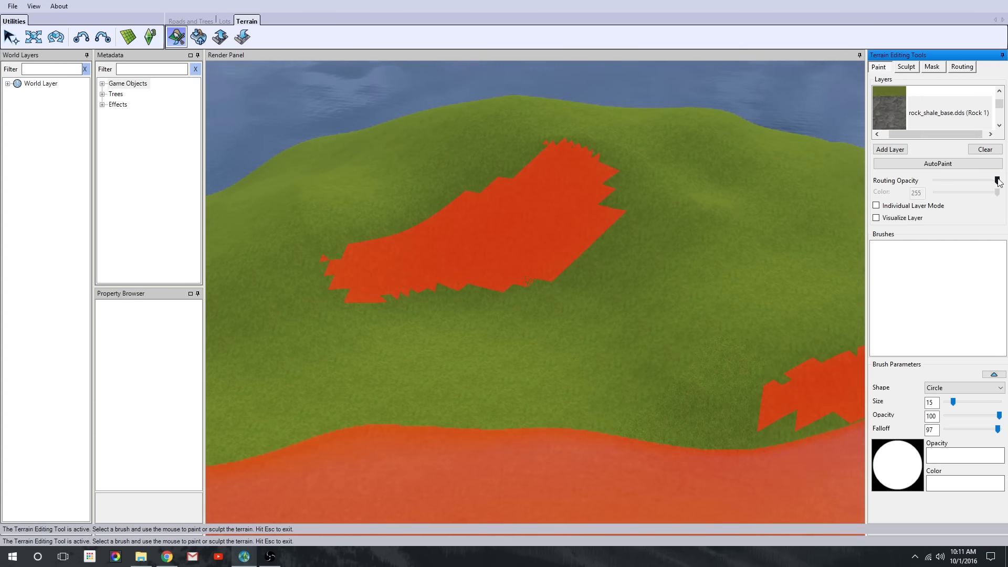
left_click(686, 274)
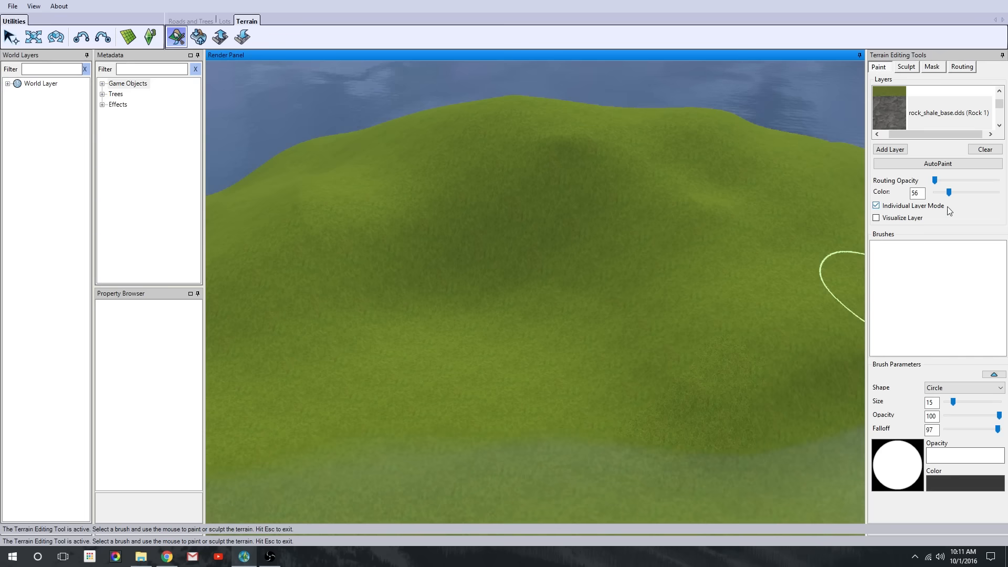
Paint a rock patch on the island's steep hillside with a size 15, opacity 100, falloff 0 brush, and save that brush
scroll(659, 380, "up", 3)
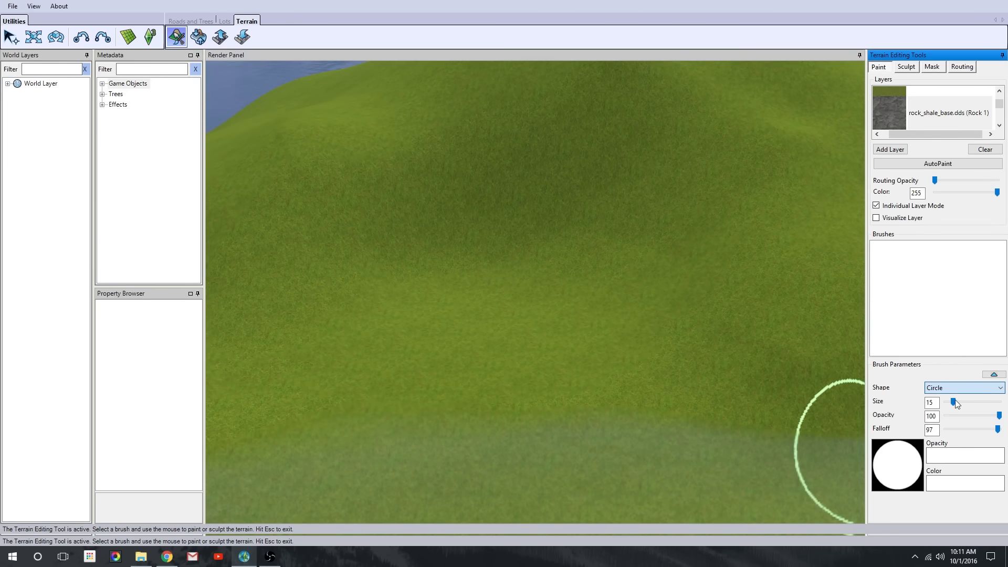
left_click(953, 398)
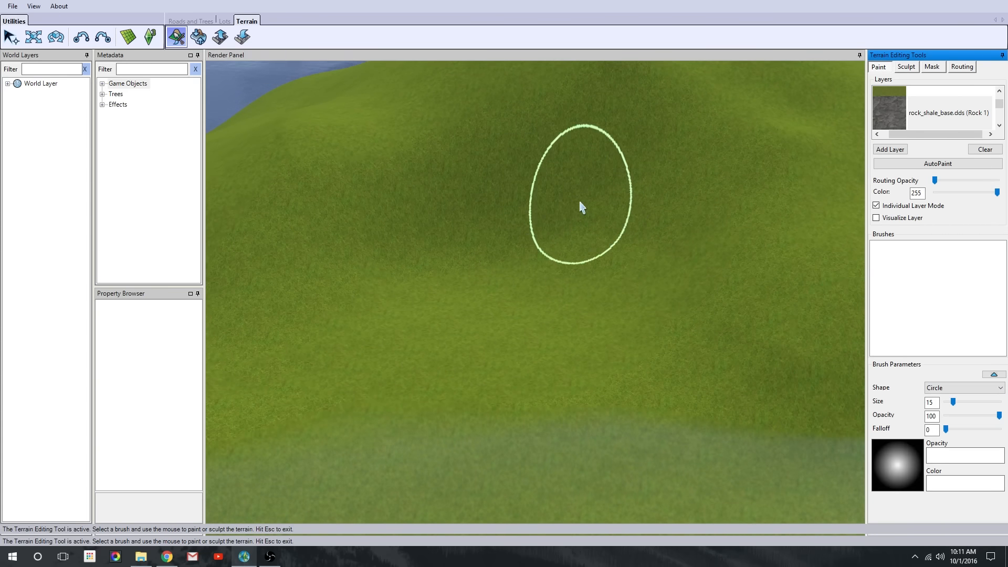
mouse_move(580, 202)
left_mouse_down()
mouse_move(586, 223)
mouse_move(478, 202)
mouse_move(567, 242)
mouse_move(657, 202)
left_mouse_up()
scroll(577, 210, "down", 3)
scroll(651, 299, "up", 2)
left_click(989, 375)
scroll(536, 291, "down", 2)
left_click_drag(536, 292, 622, 283)
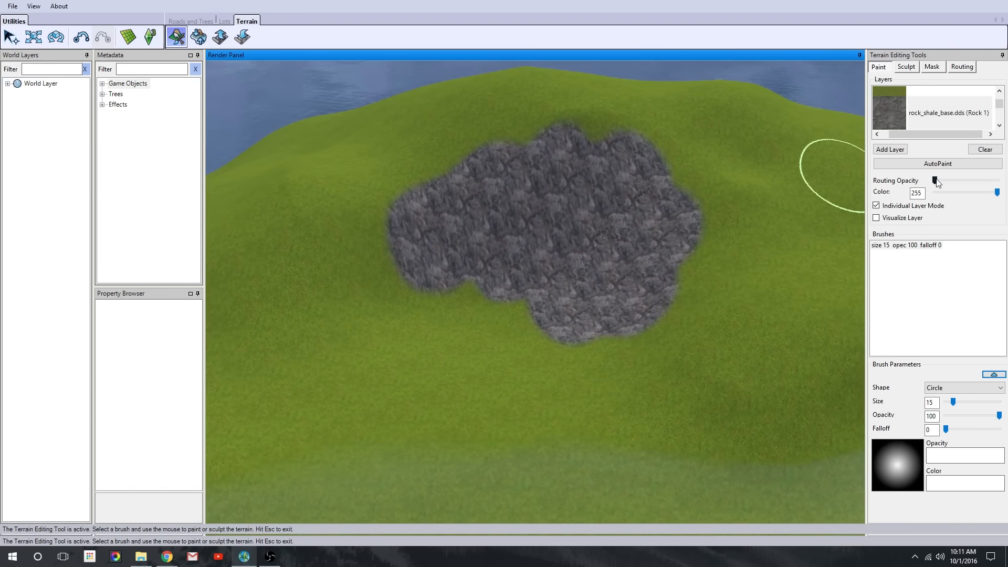
Paint the channel bed below the rock patch with the sand_dark_base.dds (Sand 2) layer
left_click(948, 113)
scroll(637, 198, "down", 2)
right_click_drag(637, 198, 556, 347)
mouse_move(556, 347)
left_mouse_down()
mouse_move(452, 387)
mouse_move(604, 454)
left_mouse_up()
scroll(604, 455, "down", 2)
mouse_move(604, 455)
middle_mouse_down()
mouse_move(619, 455)
mouse_move(605, 326)
middle_mouse_up()
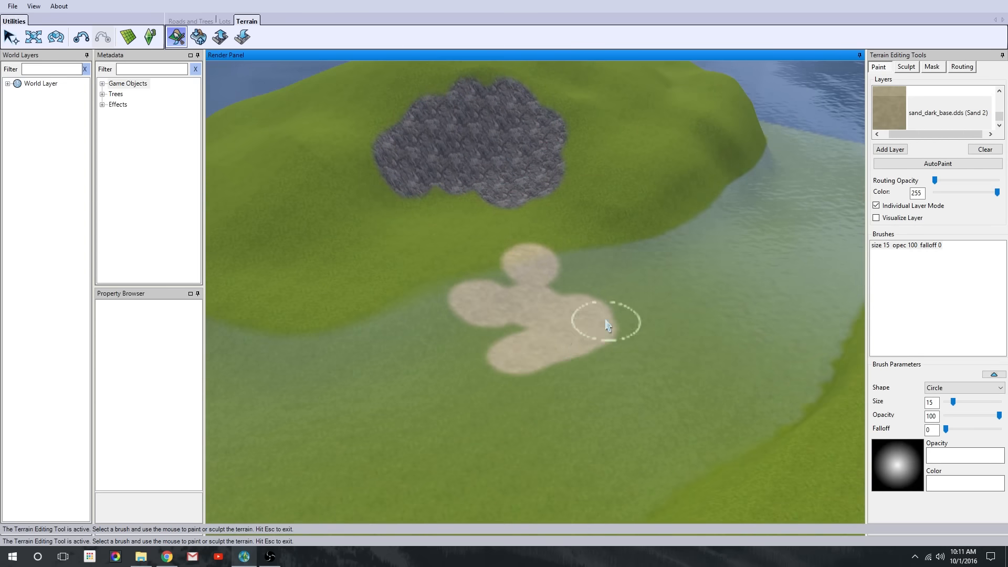
mouse_move(607, 325)
left_mouse_down()
mouse_move(707, 412)
mouse_move(639, 252)
mouse_move(716, 279)
mouse_move(549, 363)
mouse_move(788, 383)
mouse_move(817, 305)
left_mouse_up()
right_click_drag(816, 305, 796, 378)
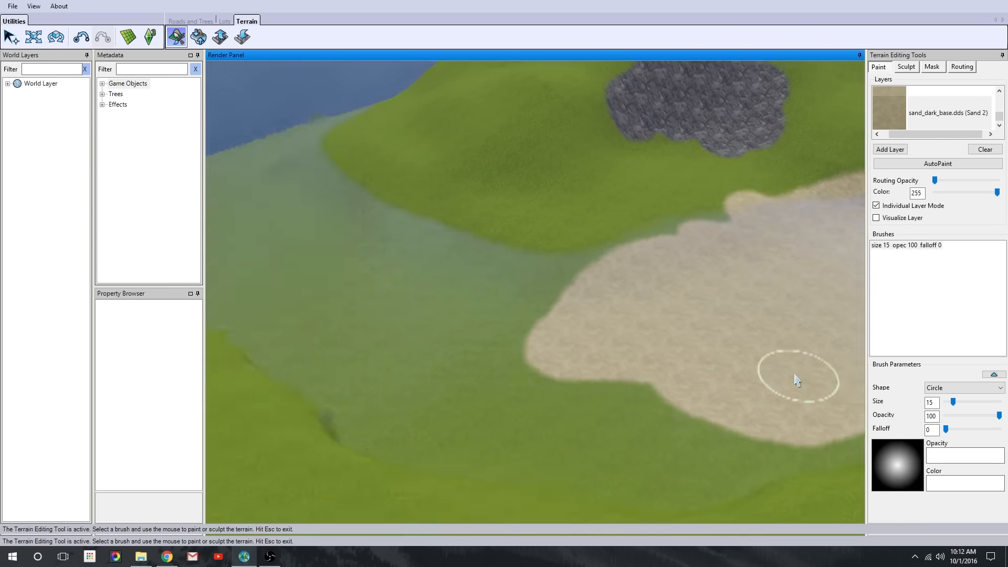
Paint another area of Sand 2 on the seabed where the channel meets the world's edge
middle_click_drag(796, 378, 646, 415)
scroll(563, 329, "up", 5)
scroll(563, 325, "down", 3)
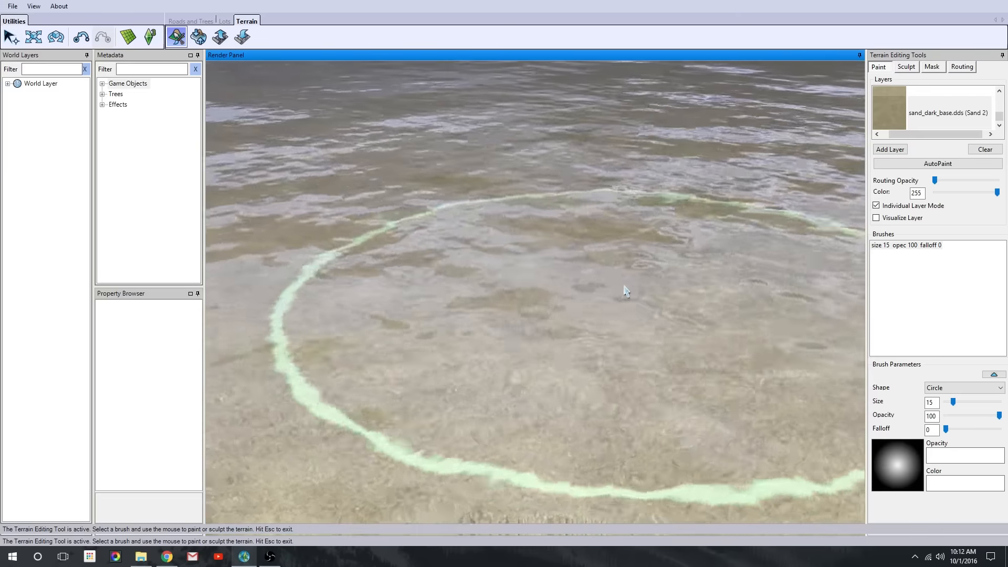
middle_click_drag(626, 290, 646, 251)
right_click_drag(647, 251, 546, 373)
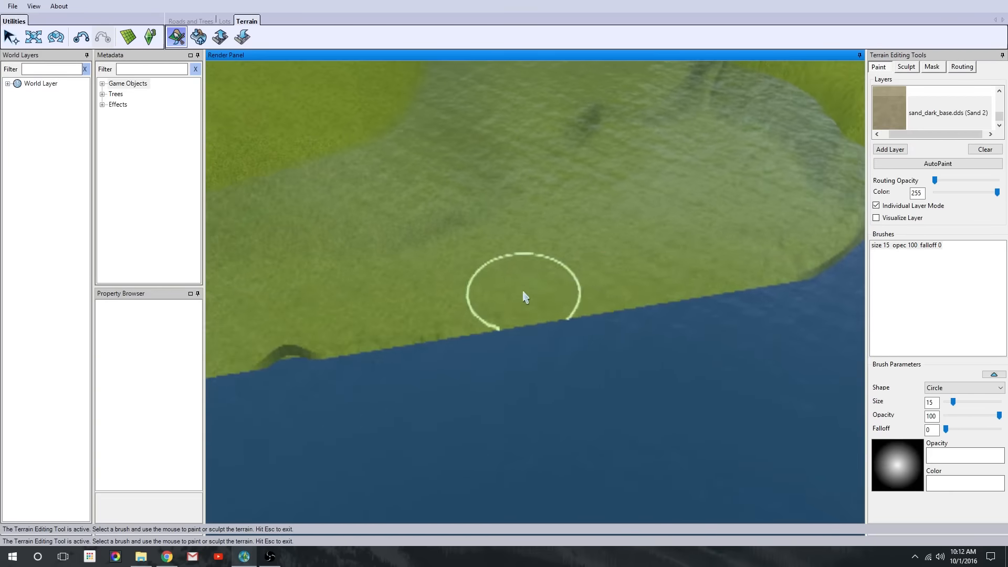
mouse_move(522, 295)
left_mouse_down()
mouse_move(499, 257)
mouse_move(612, 337)
mouse_move(464, 378)
left_mouse_up()
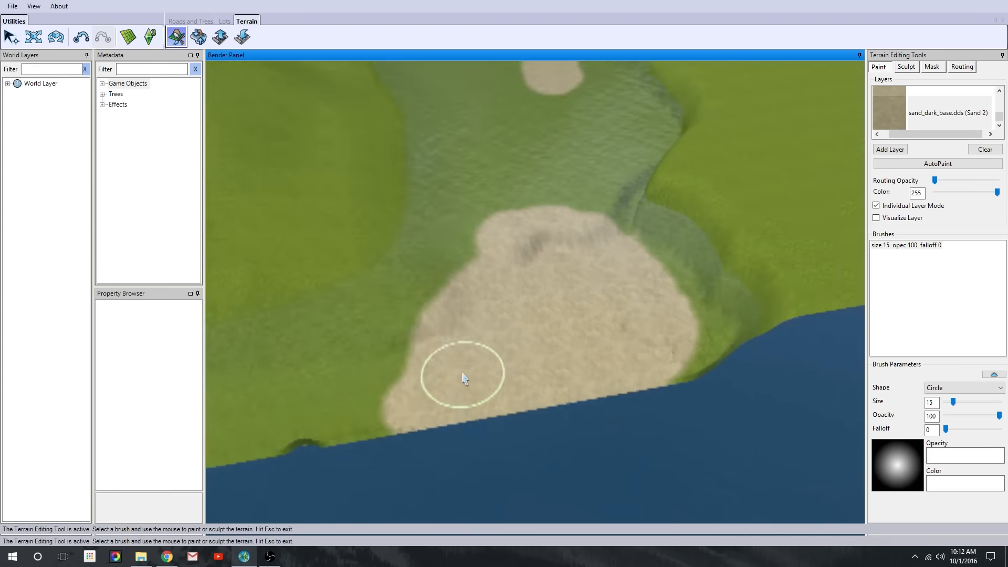
scroll(534, 394, "down", 5)
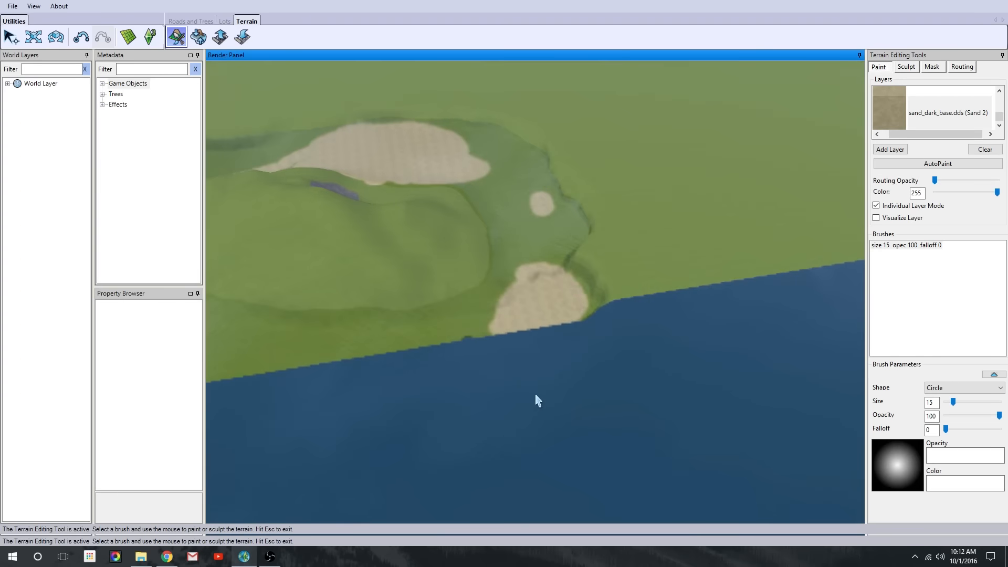
right_click_drag(534, 393, 586, 302)
middle_click_drag(586, 302, 397, 437)
scroll(398, 437, "down", 3)
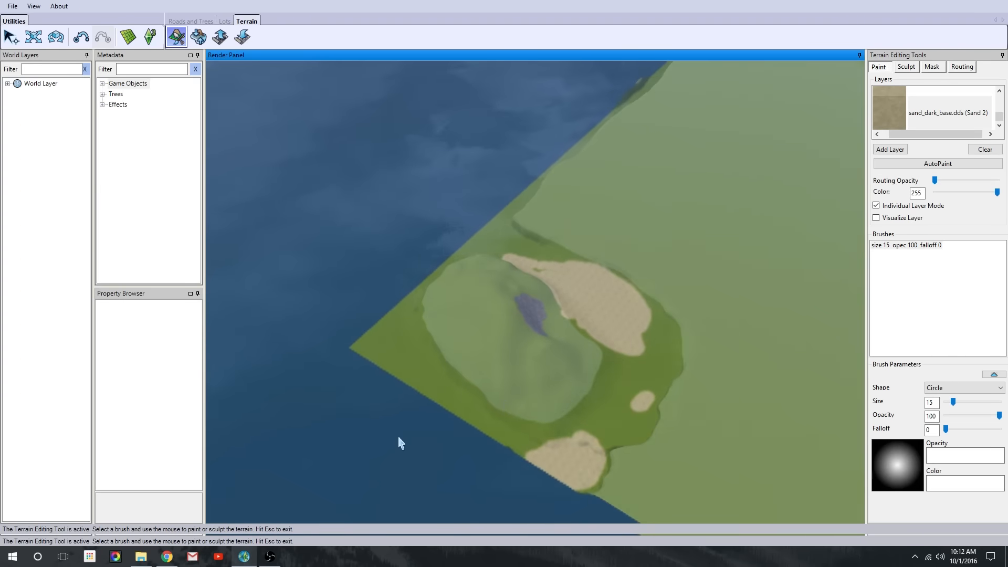
scroll(508, 410, "up", 10)
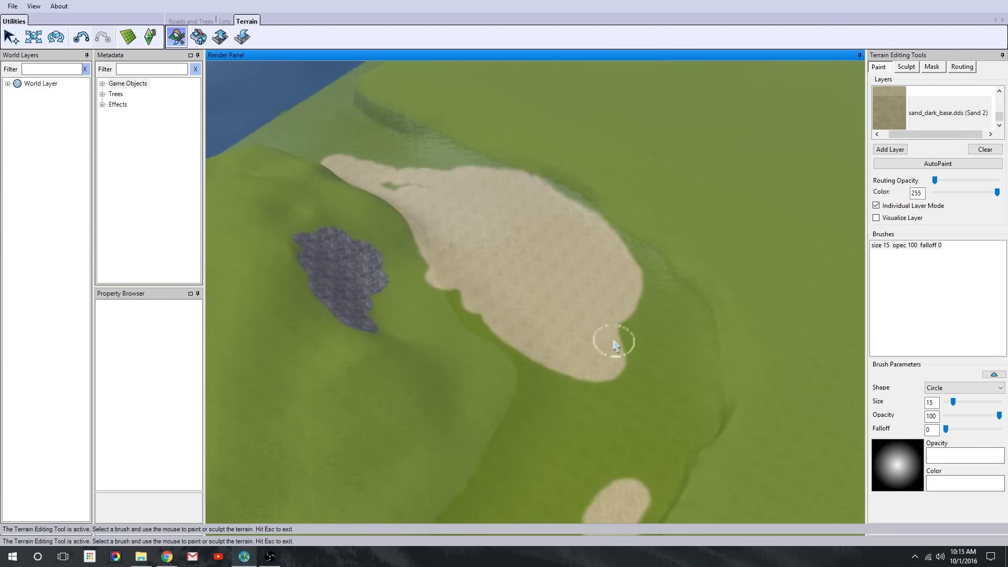
Deepen the channel bed between the island and the edge-side sand area using Valley - Steep with falloff 100
left_click(906, 67)
left_click(895, 166)
right_click_drag(840, 389, 861, 455)
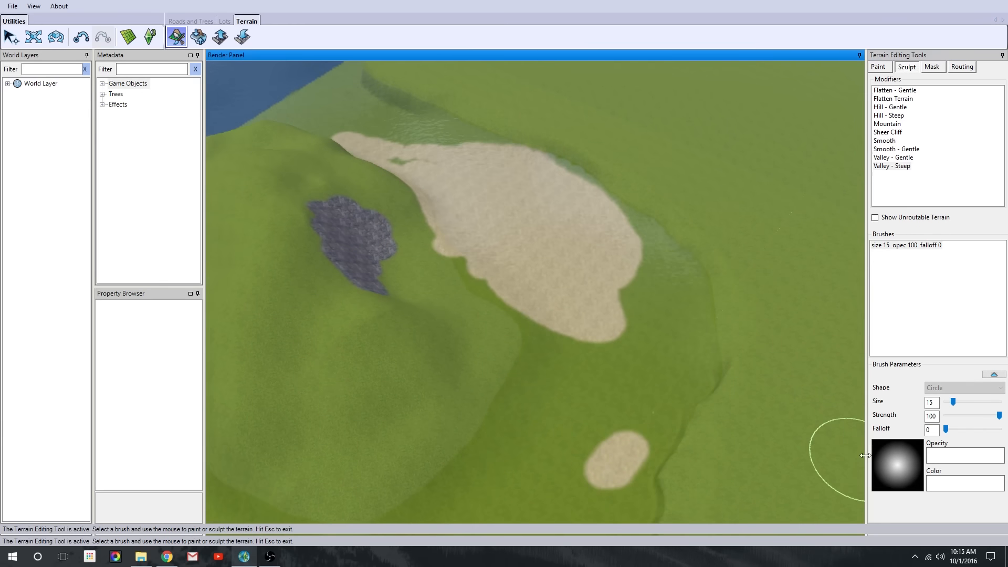
middle_click_drag(618, 364, 707, 319)
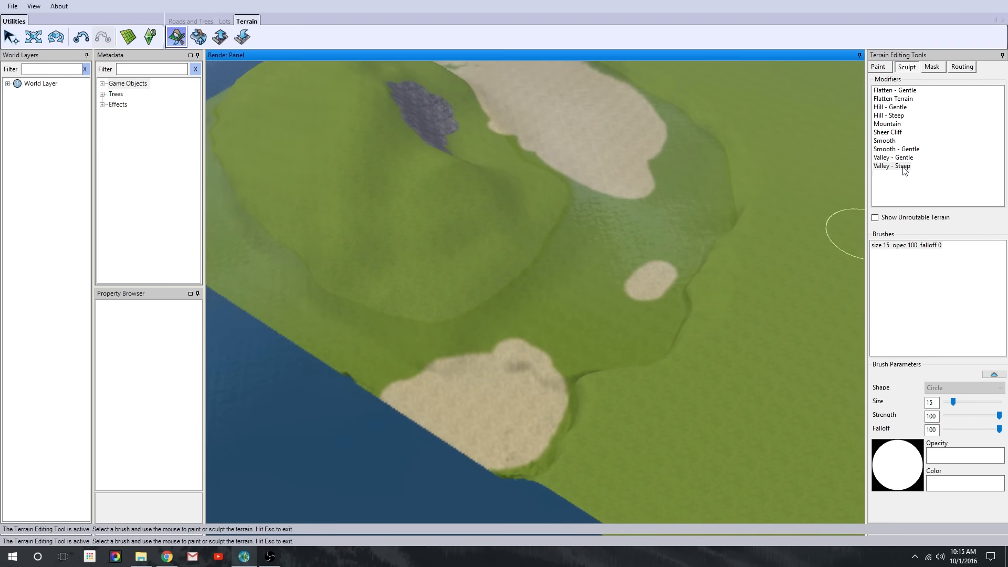
scroll(456, 435, "up", 3)
middle_click_drag(470, 418, 682, 263)
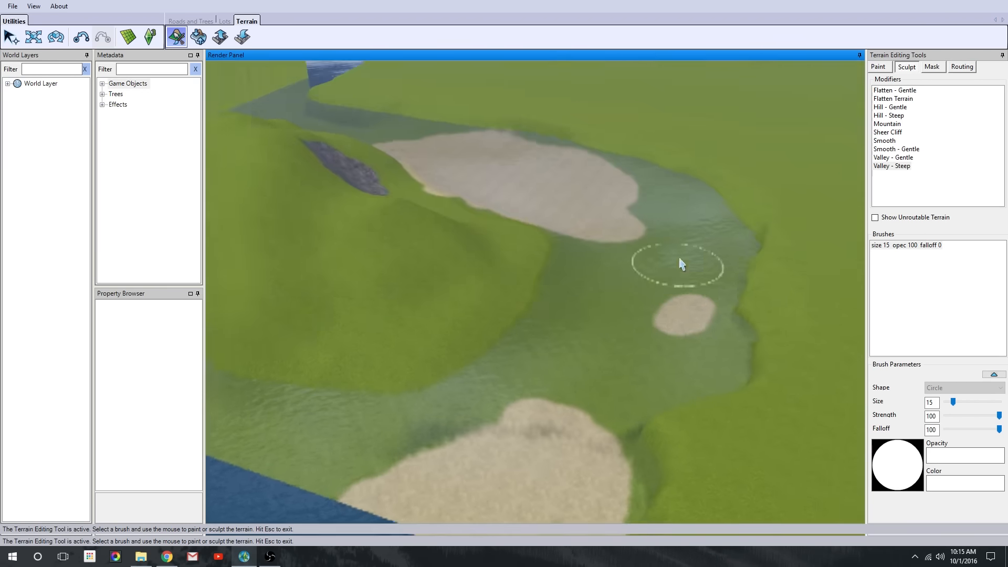
scroll(682, 263, "down", 3)
left_click_drag(646, 365, 651, 329)
scroll(628, 394, "down", 3)
Set the Valley - Steep brush size to 17
scroll(628, 394, "up", 3)
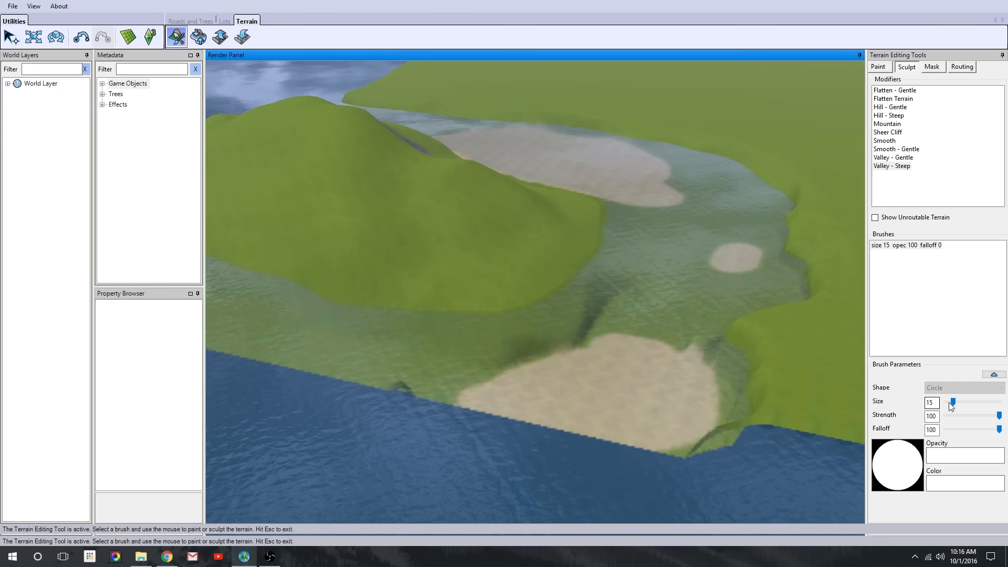
scroll(598, 357, "up", 3)
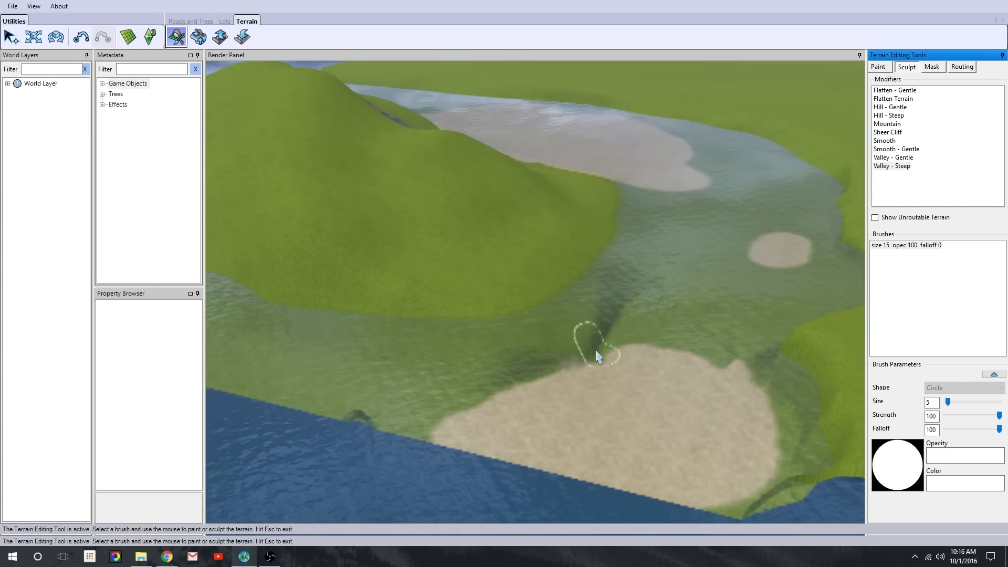
left_click(695, 395)
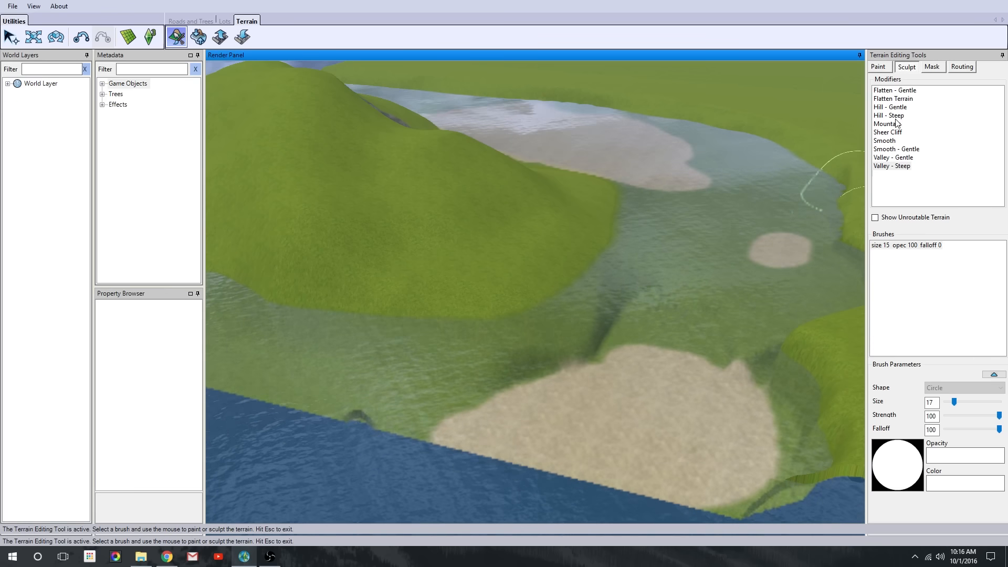
Try to raise the sea level to a point on the island's hillside with the Change Sea Level tool
key("Escape")
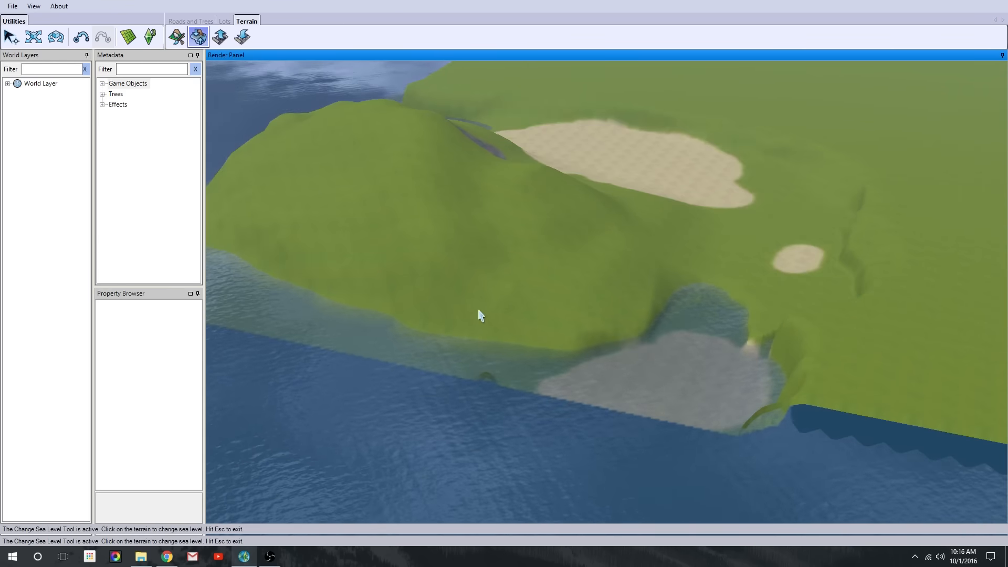
left_click(480, 315)
scroll(480, 294, "down", 5)
scroll(468, 283, "up", 5)
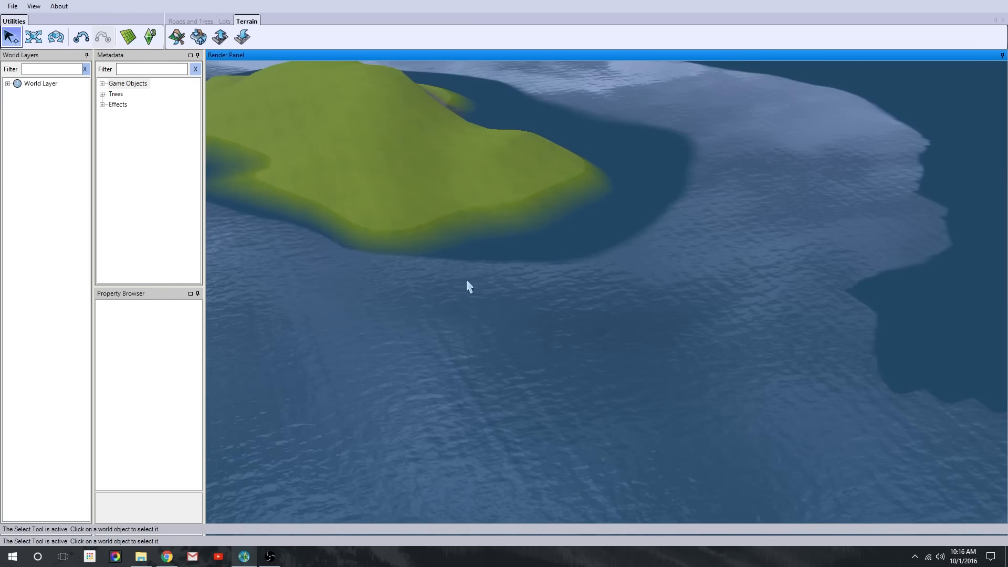
left_click(436, 224)
key("Escape")
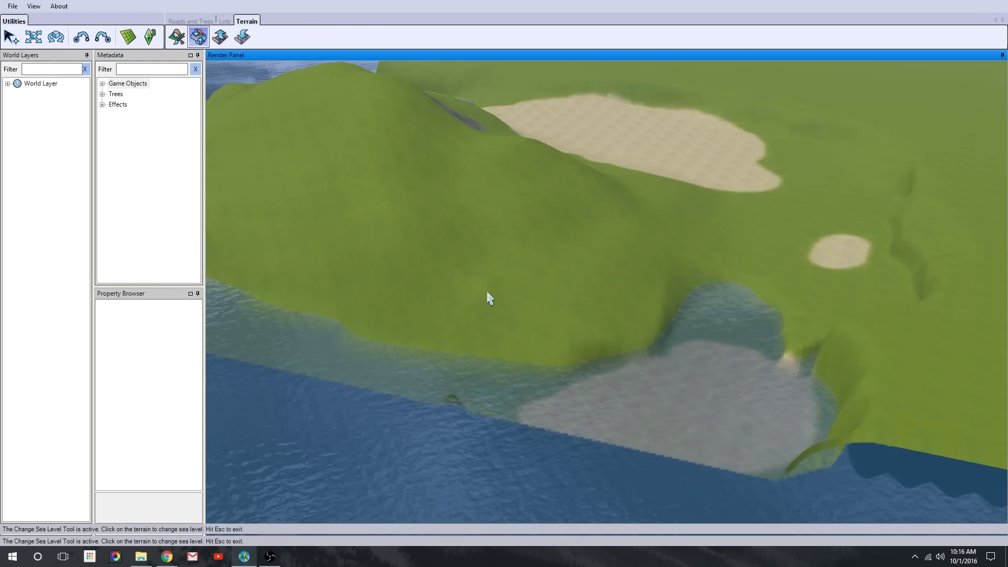
left_click(494, 313)
scroll(578, 346, "down", 4)
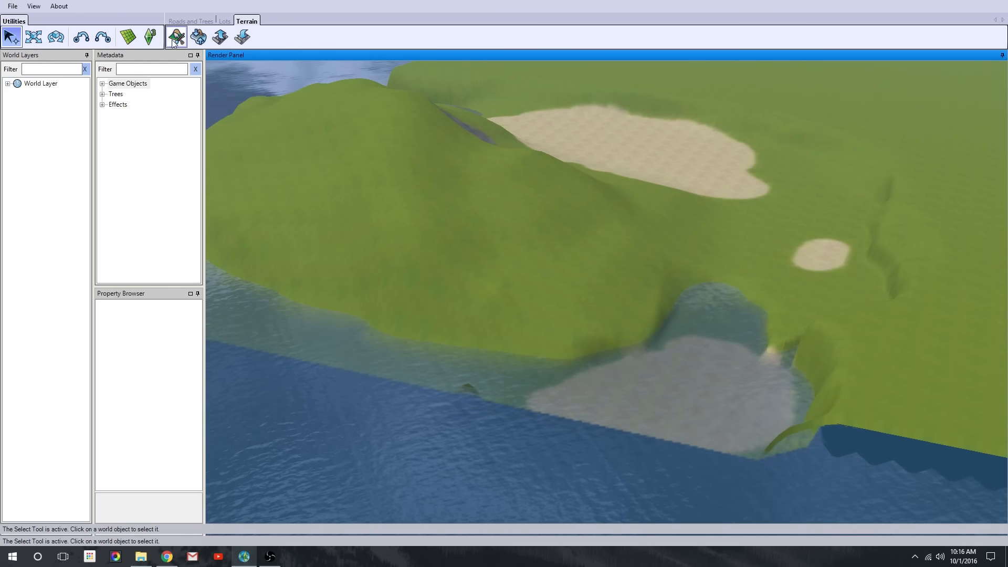
Raise the sea level to the island's lower slope so that water fills the channel around it
left_click(198, 37)
left_click(505, 334)
left_click(547, 324)
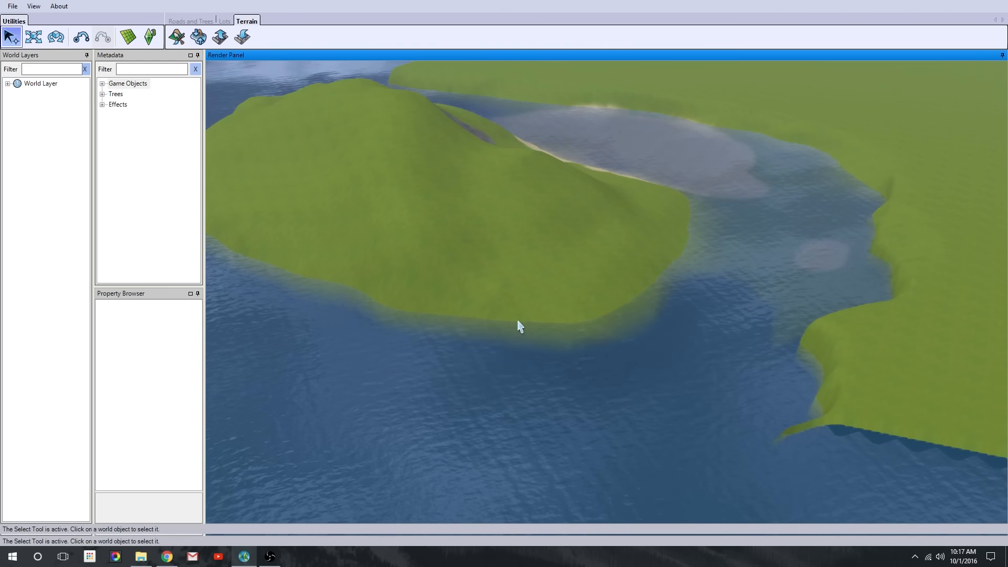
scroll(749, 68, "up", 3)
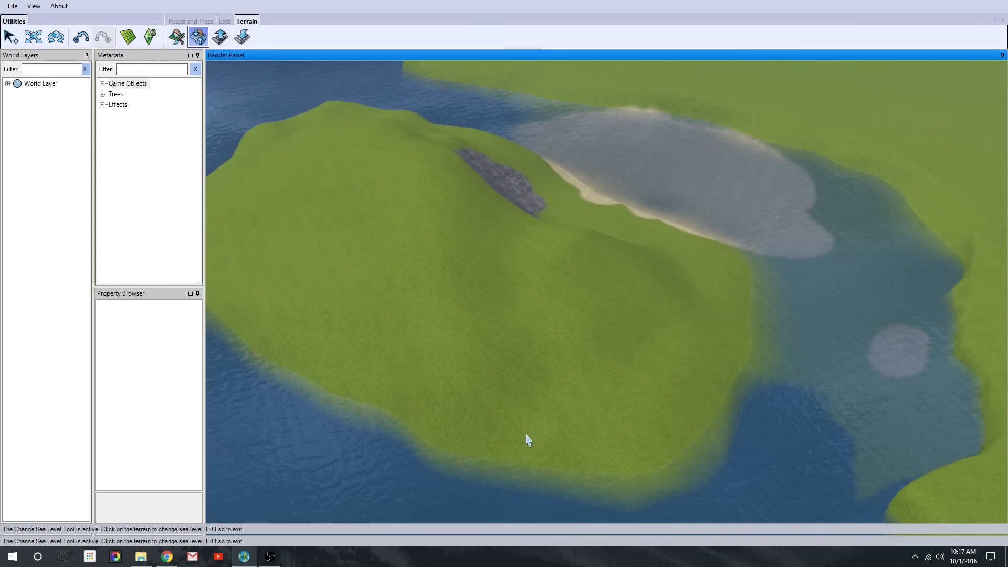
left_click(525, 435)
scroll(533, 405, "down", 5)
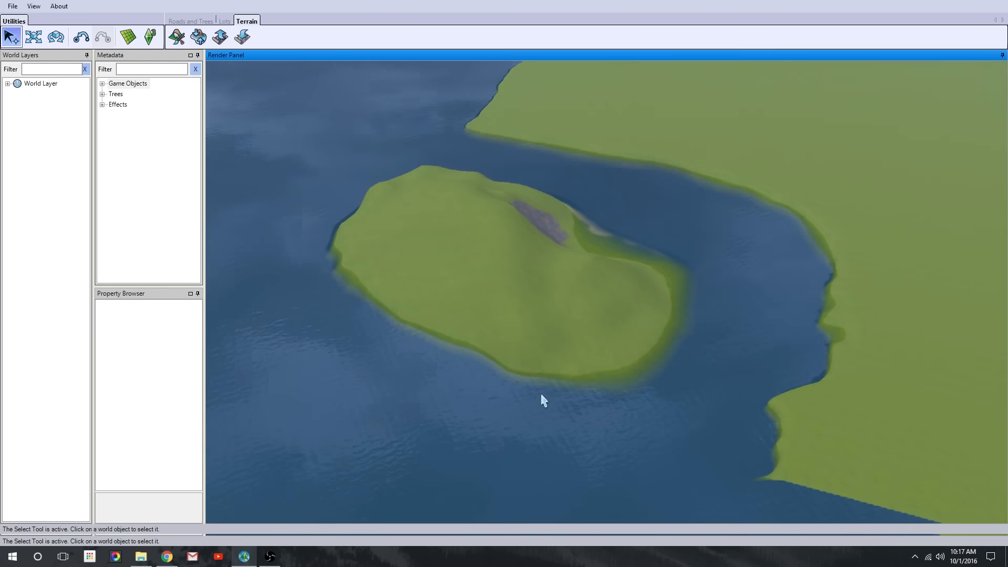
right_click_drag(541, 393, 582, 370)
scroll(581, 370, "up", 2)
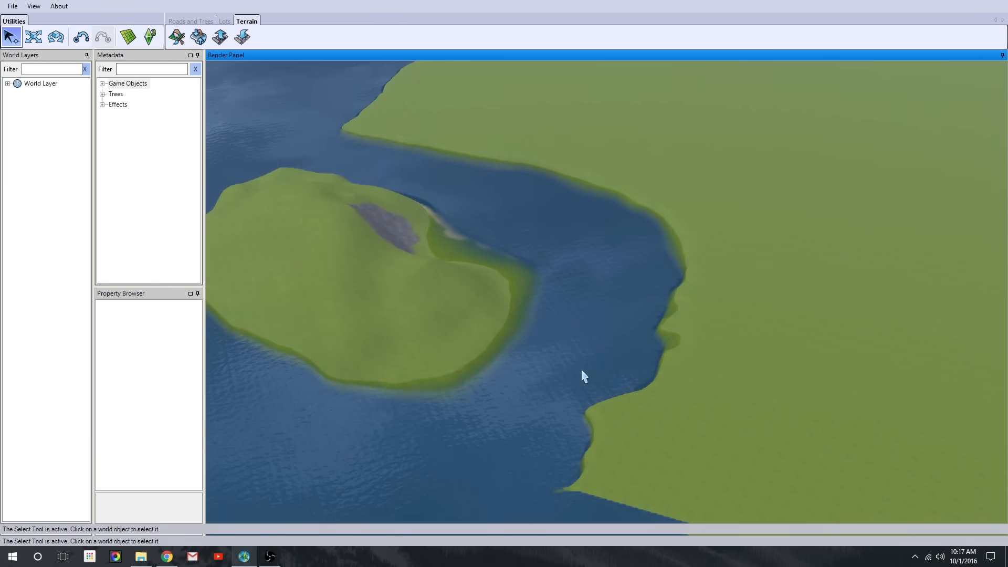
Level the island's channel-side shore below the rock patch with the Flatten Terrain modifier
left_click(177, 38)
scroll(403, 210, "up", 4)
mouse_move(410, 197)
middle_mouse_down()
mouse_move(574, 467)
mouse_move(481, 376)
middle_mouse_up()
scroll(367, 373, "up", 5)
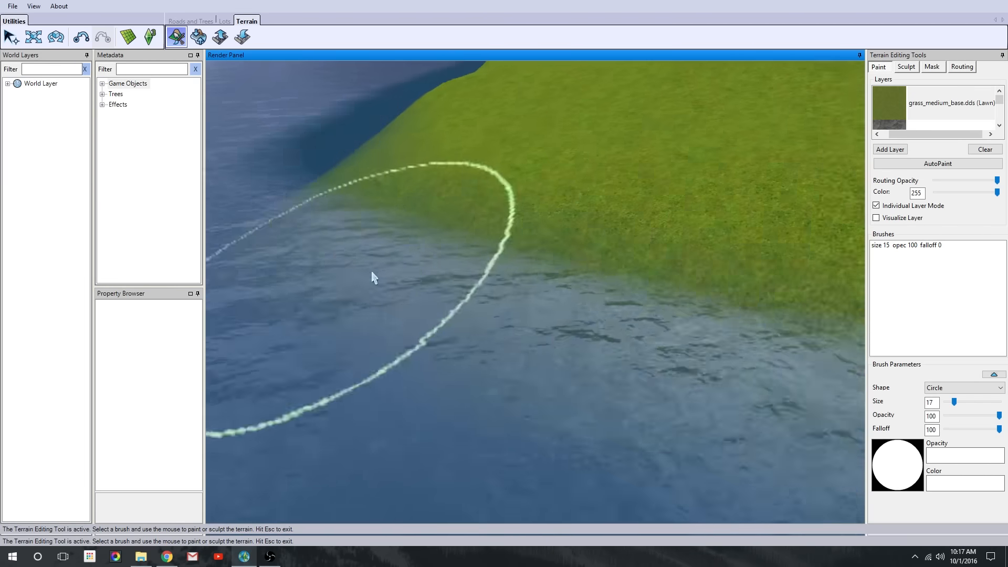
right_click_drag(372, 273, 637, 241)
mouse_move(329, 284)
middle_mouse_down()
mouse_move(536, 297)
mouse_move(621, 373)
middle_mouse_up()
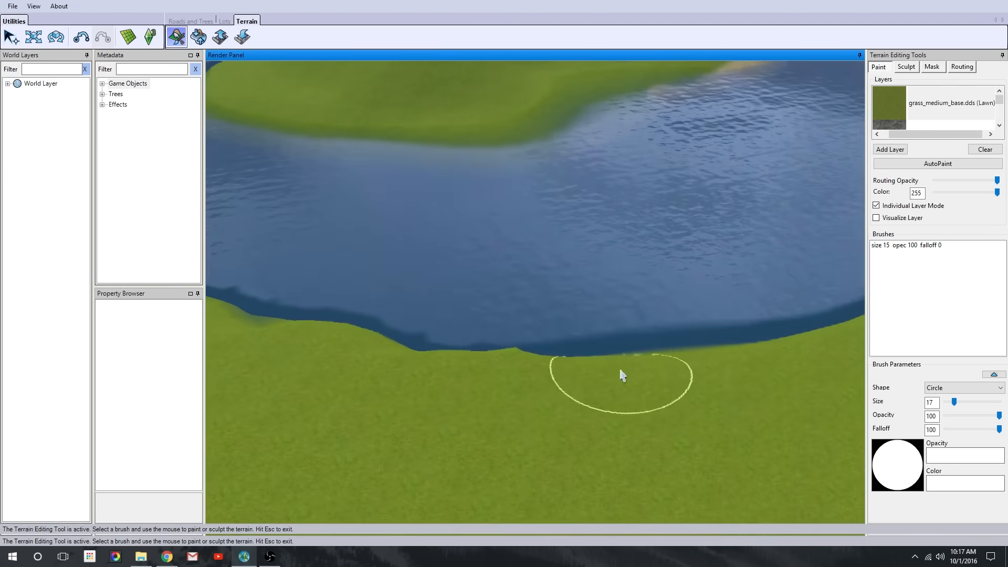
left_click_drag(488, 100, 635, 110)
left_click(907, 67)
right_click_drag(731, 152, 788, 141)
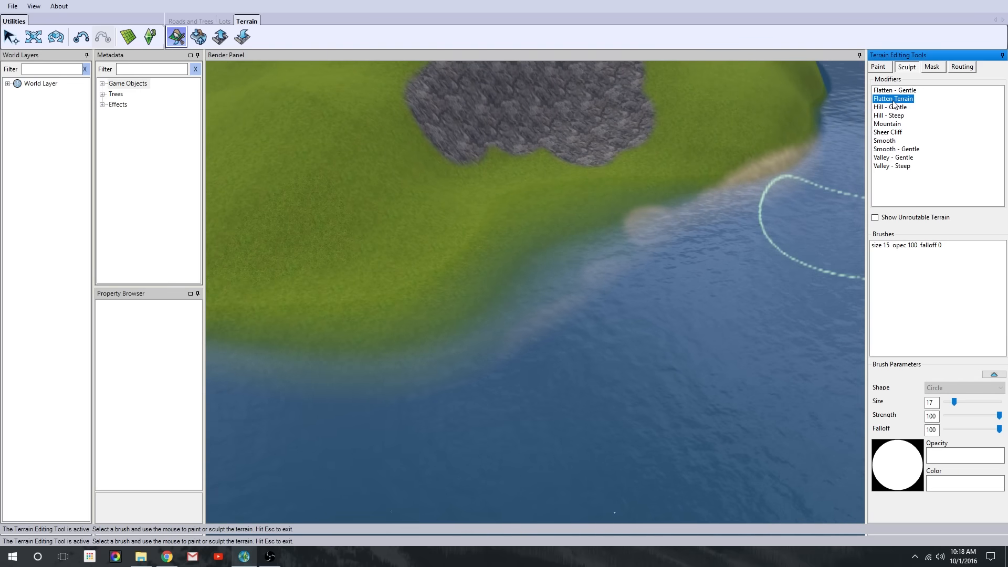
left_click_drag(512, 230, 672, 205)
scroll(673, 206, "down", 5)
left_click_drag(508, 320, 700, 244)
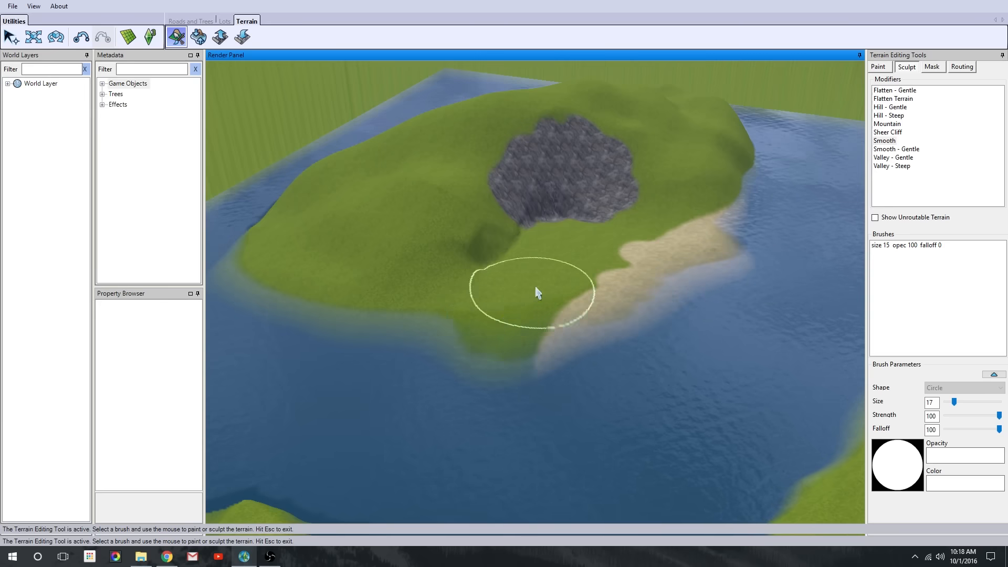
Build up the shore and nearby seabed below the rock patch with the Hill - Gentle modifier
scroll(546, 315, "up", 3)
left_click(905, 107)
mouse_move(590, 334)
left_mouse_down()
mouse_move(584, 341)
mouse_move(754, 263)
mouse_move(287, 309)
left_mouse_up()
scroll(754, 263, "down", 3)
mouse_move(525, 333)
left_mouse_down()
mouse_move(304, 311)
mouse_move(674, 305)
left_mouse_up()
middle_click_drag(610, 409, 577, 299)
left_click_drag(577, 300, 615, 257)
middle_click_drag(614, 257, 846, 165)
Smooth the raised seabed off the sand beach with the Smooth modifier
left_click(884, 140)
scroll(646, 342, "down", 1)
left_click_drag(646, 342, 584, 401)
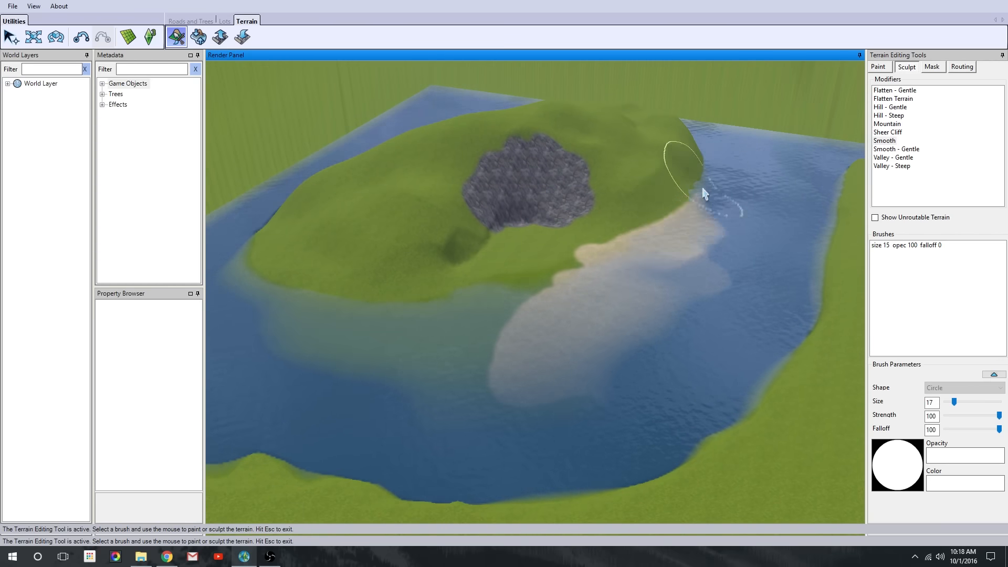
Lower the seabed off the beach and grassy shore with Valley - Gentle, and smooth the sandy slope
scroll(727, 230, "up", 3)
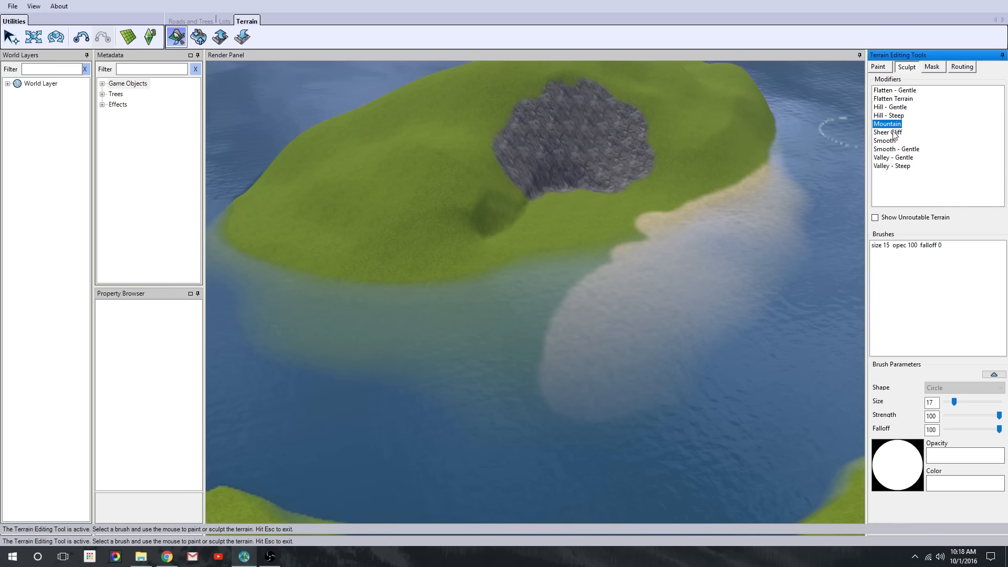
left_click(893, 158)
mouse_move(727, 284)
left_mouse_down()
mouse_move(550, 401)
mouse_move(401, 380)
left_mouse_up()
left_click(887, 123)
left_click(885, 141)
left_click_drag(750, 220, 648, 287)
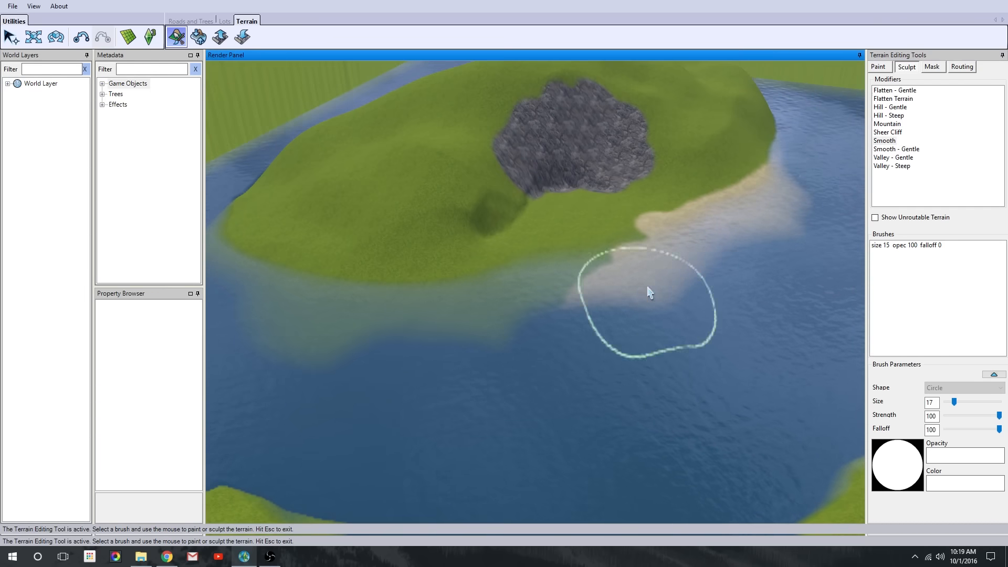
Widen the island's outer shore opposite the beach with Hill - Gentle and select the Smooth modifier
middle_click_drag(659, 287, 416, 319)
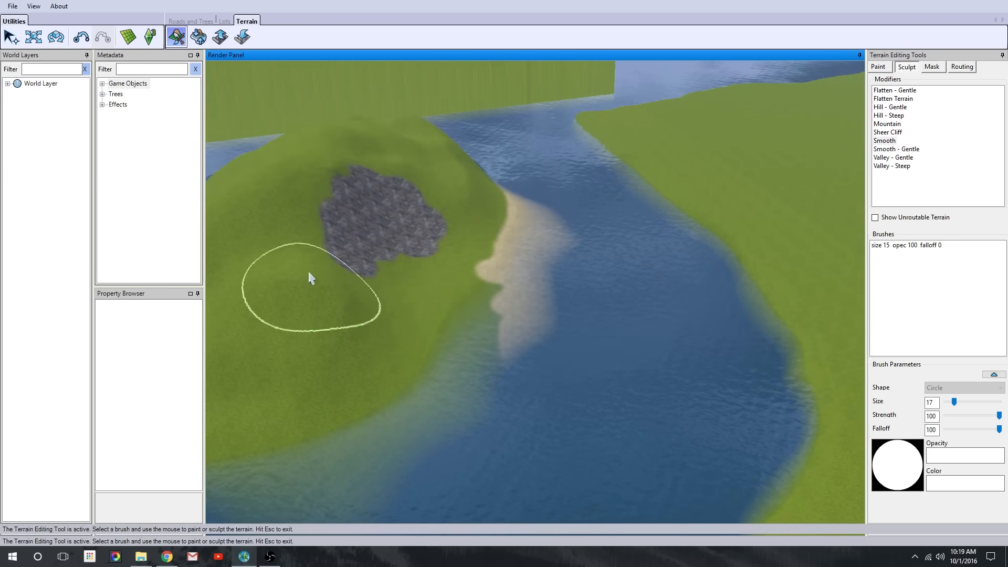
scroll(309, 274, "down", 4)
right_click_drag(309, 274, 421, 285)
middle_click_drag(405, 320, 594, 290)
scroll(594, 290, "up", 1)
left_click(896, 110)
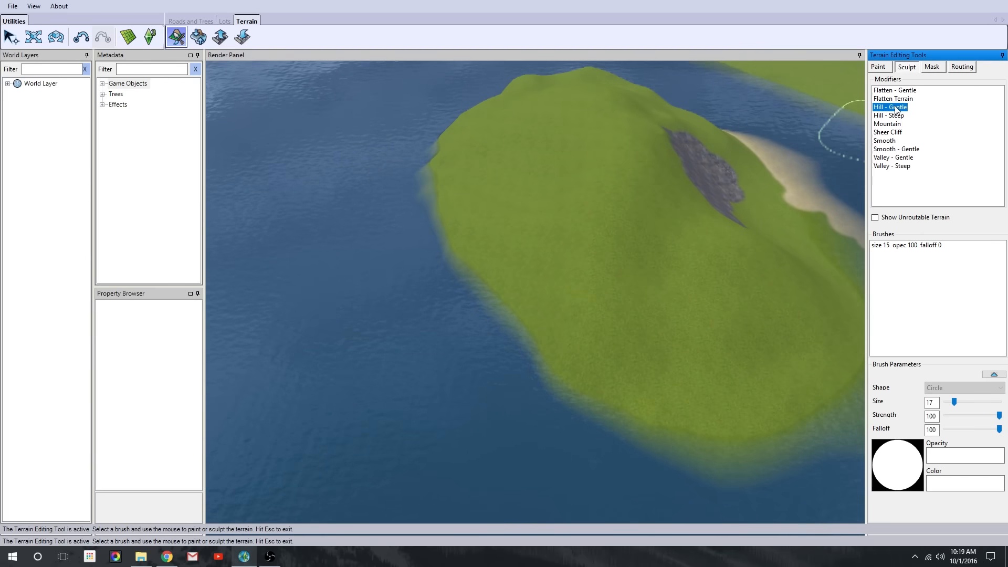
mouse_move(484, 298)
left_mouse_down()
mouse_move(490, 396)
mouse_move(451, 326)
mouse_move(466, 387)
mouse_move(451, 260)
mouse_move(620, 317)
left_mouse_up()
left_click(892, 166)
left_click(896, 115)
left_click(884, 141)
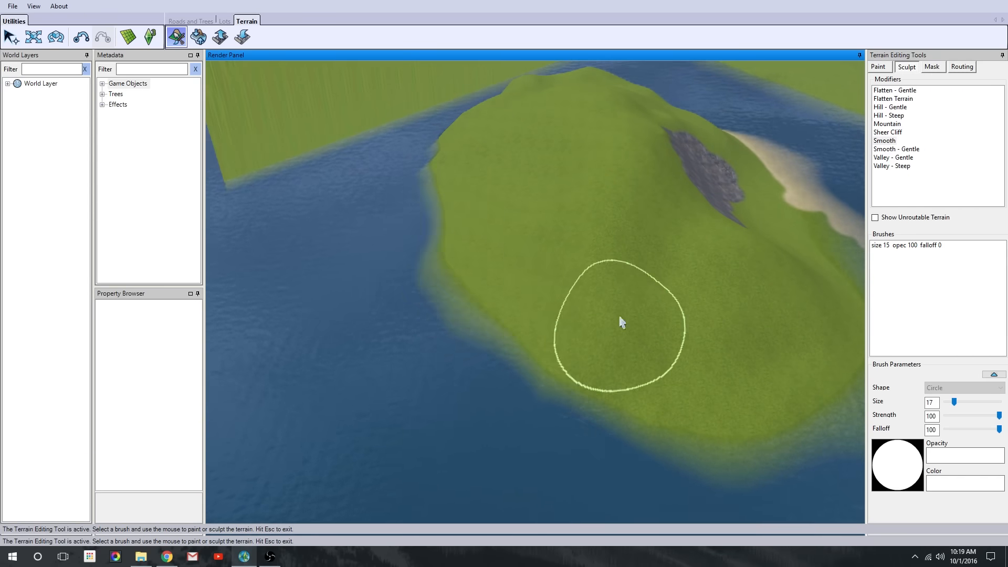
Reshape the island's outer coastline with the Mountain modifier and smooth the new edge
scroll(620, 317, "down", 2)
right_click_drag(614, 384, 677, 420)
left_click(893, 99)
left_click(891, 124)
left_click_drag(513, 306, 517, 231)
left_click(885, 141)
mouse_move(518, 231)
middle_mouse_down()
mouse_move(477, 394)
mouse_move(606, 161)
middle_mouse_up()
scroll(647, 371, "up", 3)
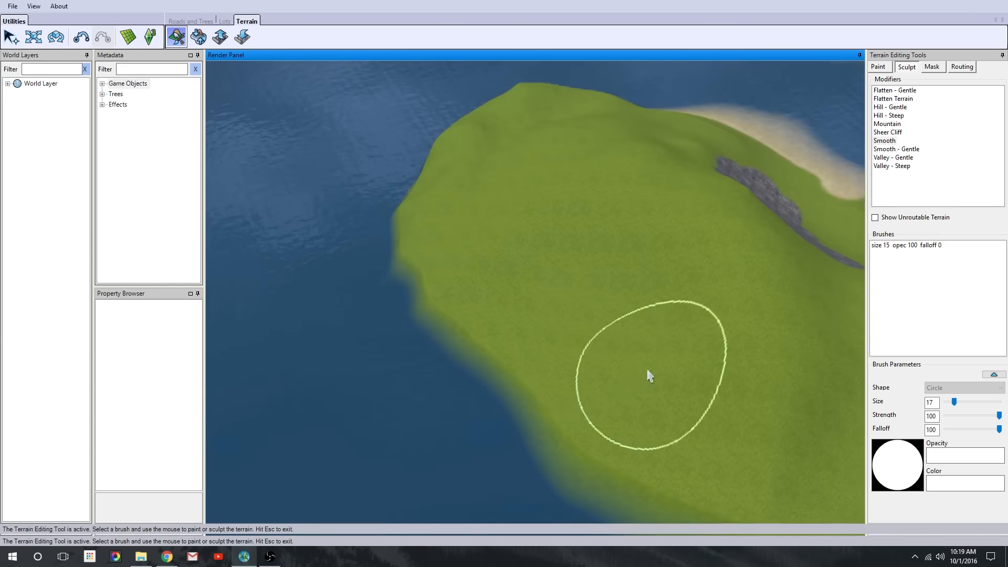
Cut a flat ledge around the grassy rim of the island beyond the rock patch with Flatten - Gentle
middle_click_drag(649, 376, 482, 373)
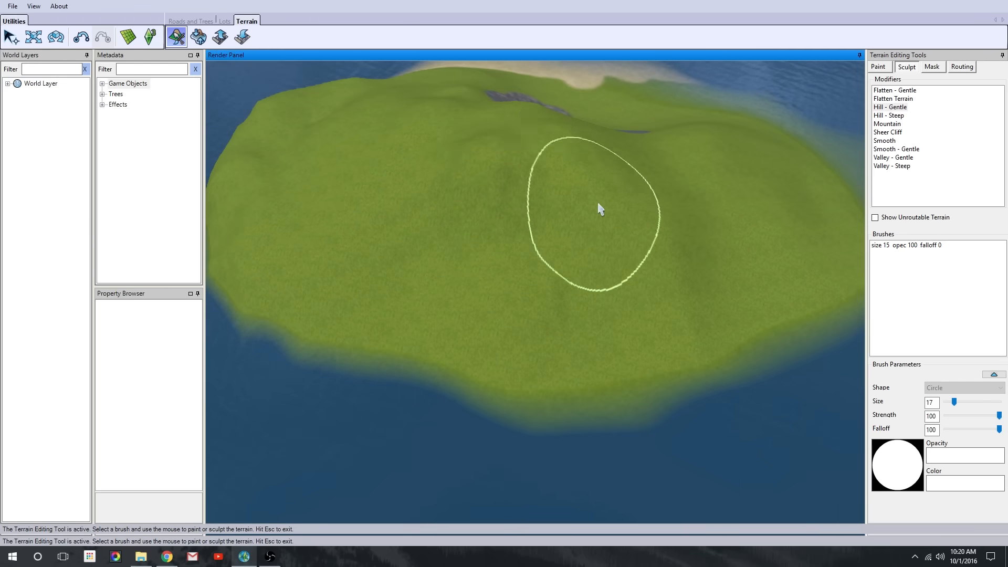
middle_click_drag(596, 256, 536, 221)
middle_click_drag(691, 113, 735, 296)
left_click(897, 117)
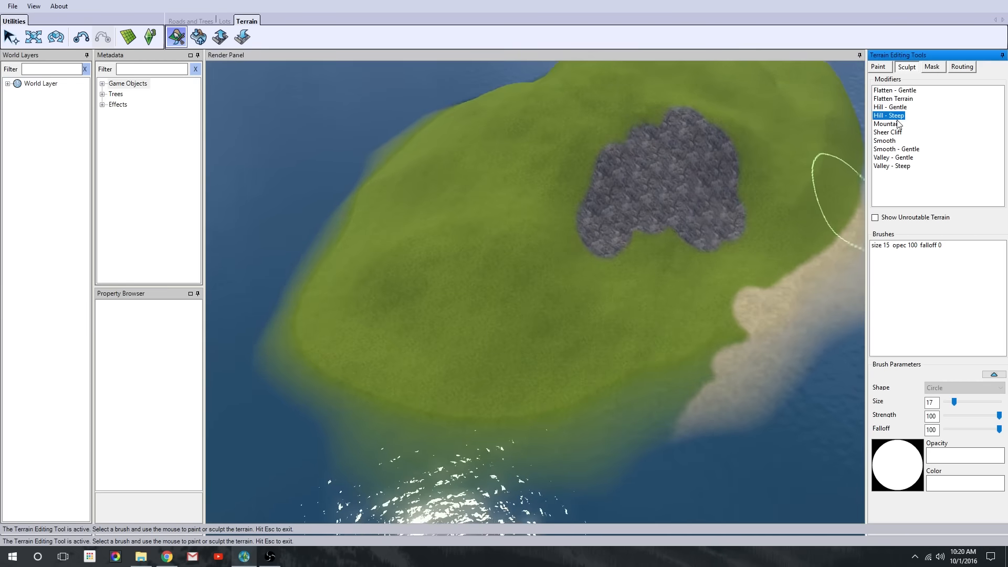
mouse_move(552, 370)
left_mouse_down()
mouse_move(364, 286)
mouse_move(399, 189)
left_mouse_up()
mouse_move(399, 189)
middle_mouse_down()
mouse_move(499, 306)
mouse_move(858, 391)
middle_mouse_up()
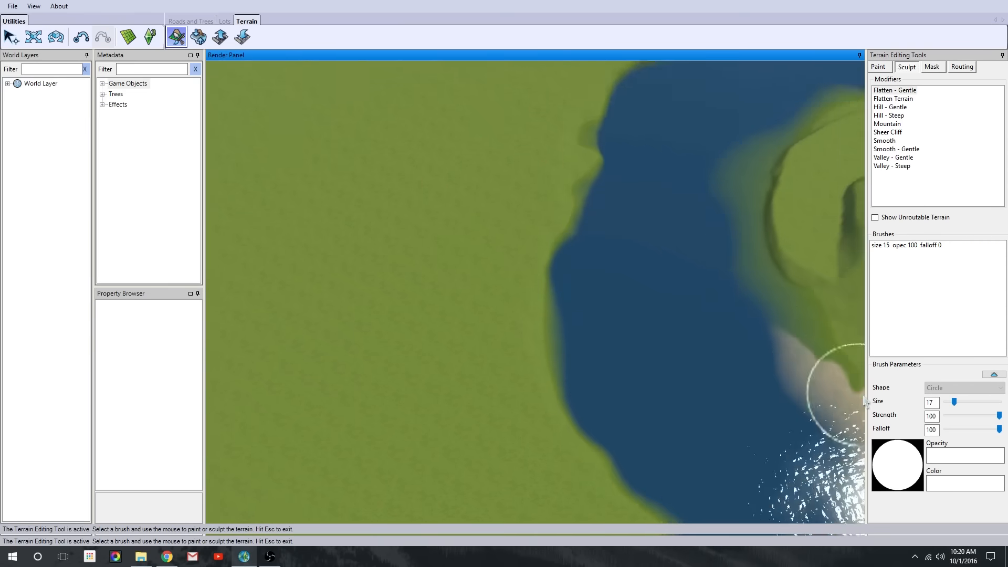
right_click_drag(858, 391, 444, 233)
left_click_drag(445, 233, 514, 263)
right_click_drag(514, 262, 587, 174)
right_click_drag(655, 229, 708, 300)
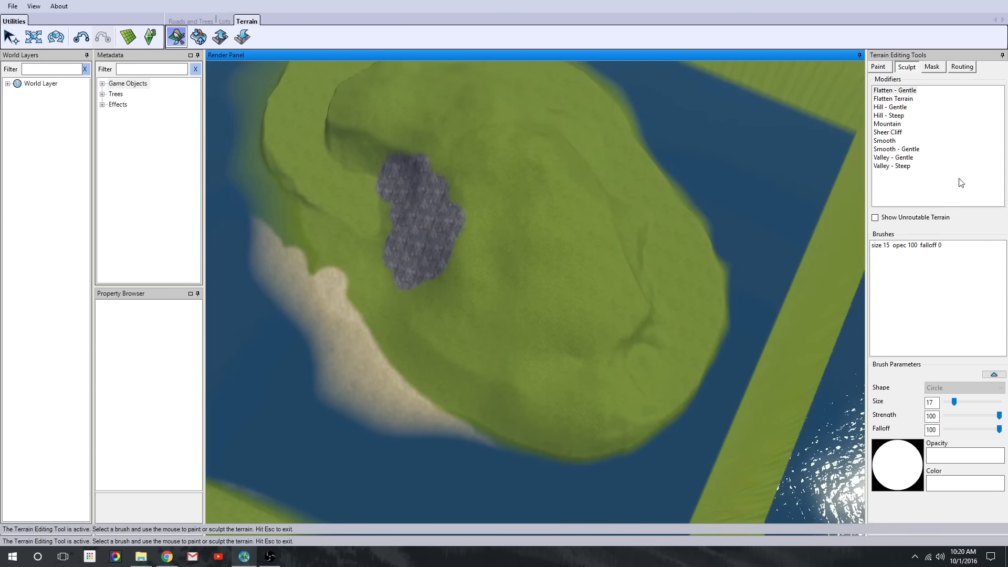
Extend a level shore at the foot of the outer hillside with Flatten Terrain, and smooth it
left_click(886, 140)
middle_click_drag(664, 215, 578, 336)
right_click_drag(577, 336, 546, 416)
scroll(546, 416, "up", 3)
left_click(893, 99)
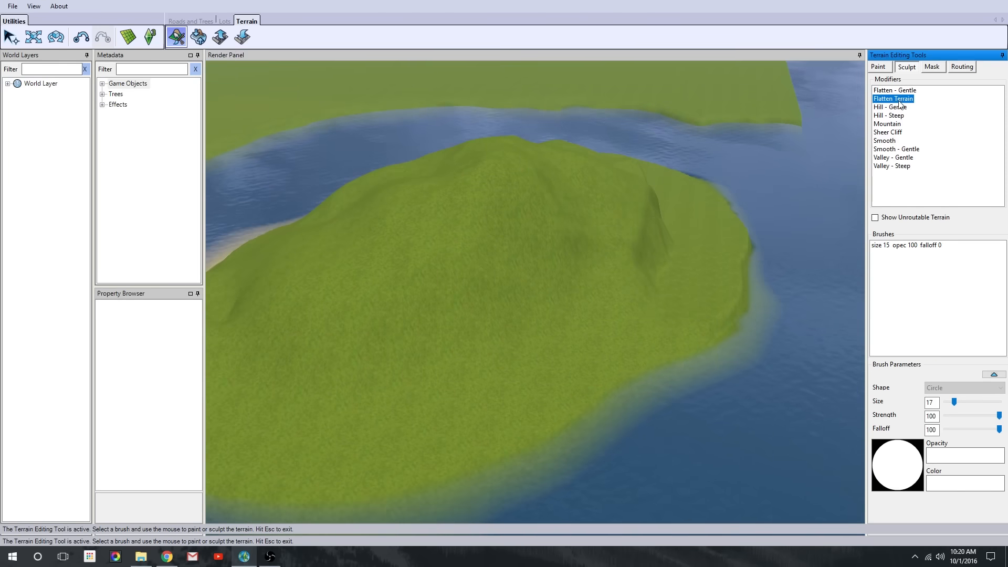
left_click_drag(645, 369, 581, 448)
left_click(888, 140)
left_click_drag(662, 405, 541, 415)
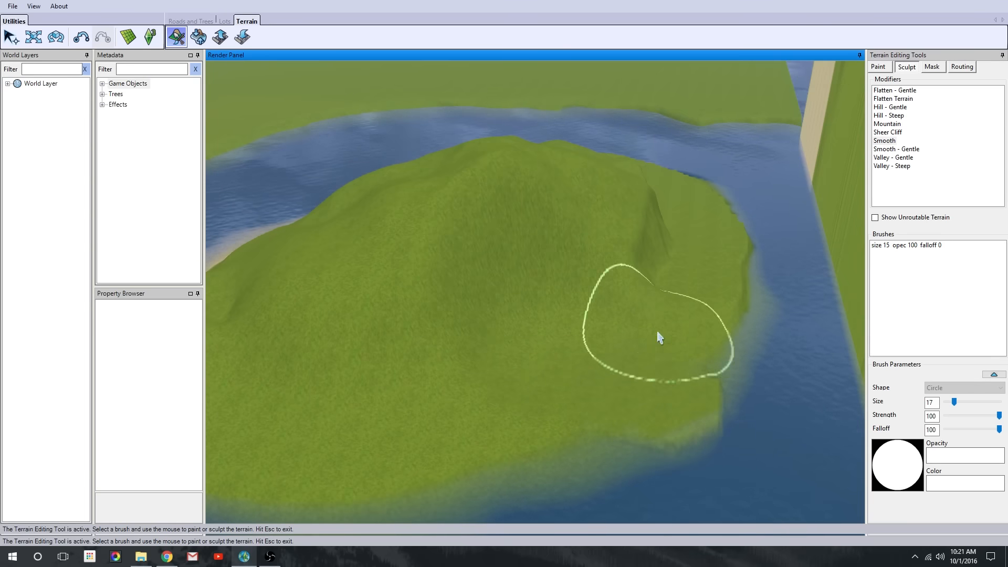
Add soft mounds to the island's outer hillside with the Hill - Gentle modifier
middle_click_drag(656, 344, 498, 468)
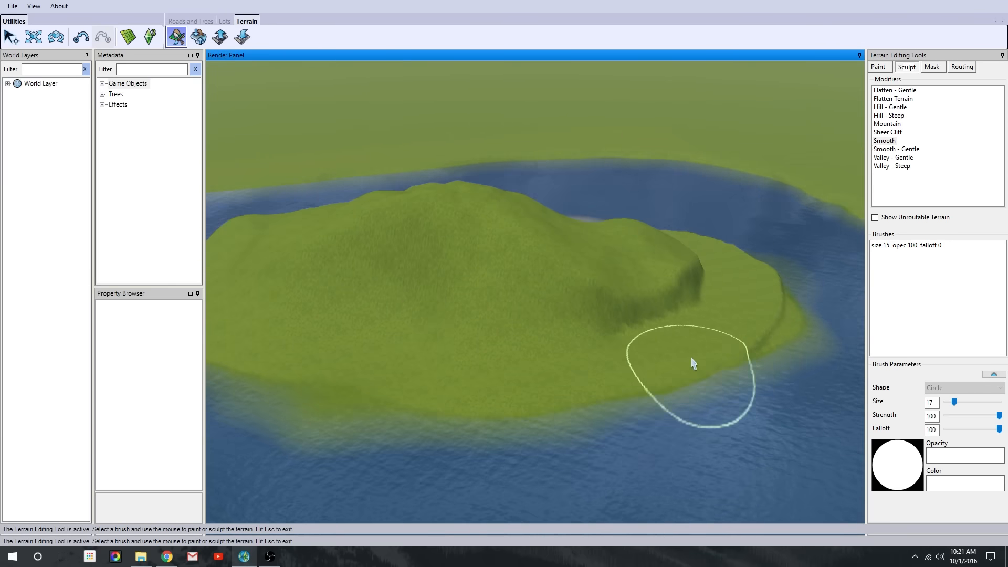
mouse_move(612, 360)
middle_mouse_down()
mouse_move(702, 477)
mouse_move(603, 428)
mouse_move(695, 374)
mouse_move(721, 206)
middle_mouse_up()
left_click(891, 107)
scroll(473, 294, "up", 2)
left_click_drag(462, 299, 423, 310)
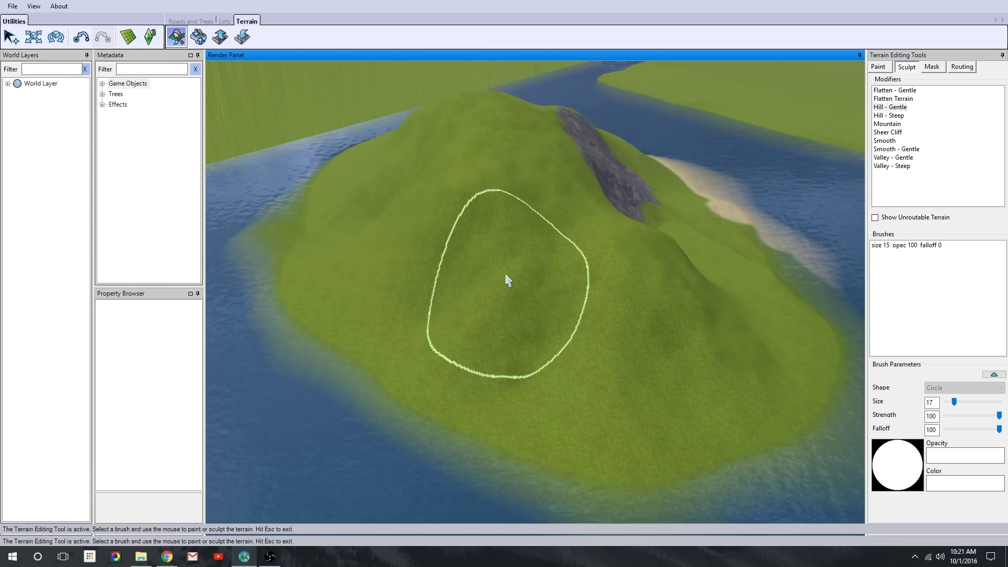
mouse_move(509, 282)
middle_mouse_down()
mouse_move(416, 263)
mouse_move(756, 231)
mouse_move(601, 318)
mouse_move(712, 314)
middle_mouse_up()
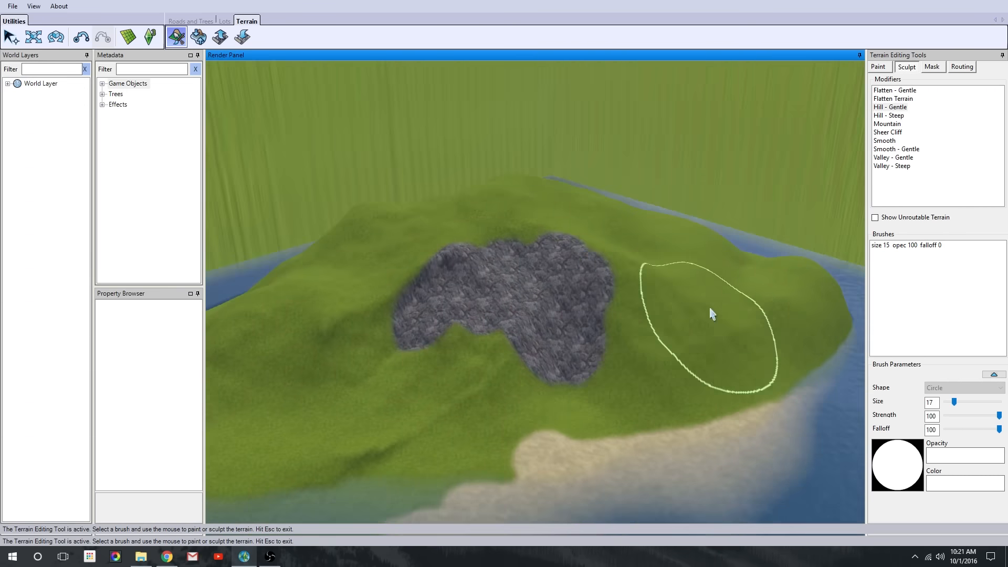
mouse_move(413, 215)
middle_mouse_down()
mouse_move(665, 337)
mouse_move(687, 284)
mouse_move(600, 342)
mouse_move(602, 329)
middle_mouse_up()
Paint extra Rock 1 texture on the slope beside the existing rock patch
left_click(879, 67)
scroll(603, 329, "up", 3)
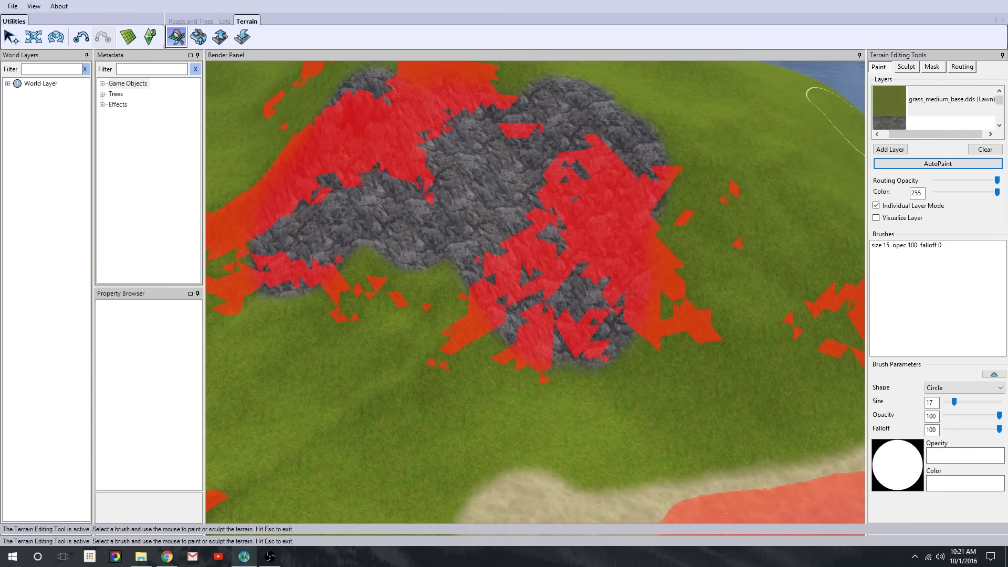
left_click(900, 124)
left_click_drag(643, 231, 677, 226)
right_click_drag(739, 301, 688, 301)
left_click(713, 211)
Paint the grass_medium_base.dds (Lawn) layer over the rock patch using brush size 20 and falloff 0
mouse_move(999, 430)
left_mouse_down()
mouse_move(946, 429)
mouse_move(956, 405)
left_mouse_up()
scroll(713, 259, "down", 1)
left_click(914, 100)
left_click_drag(683, 247, 470, 284)
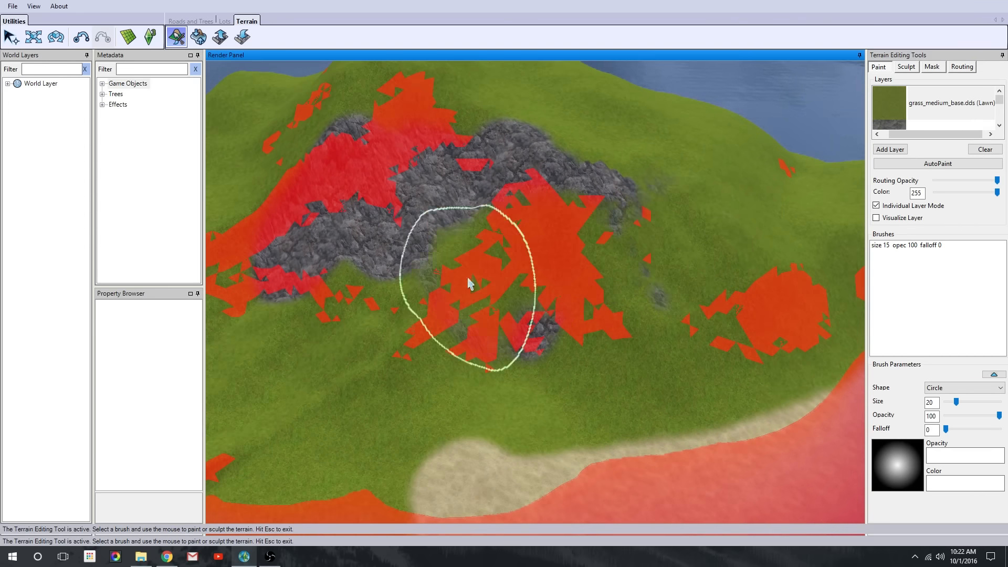
Reduce the routing opacity to its minimum and cover the remaining rock on the hillside with Lawn
left_click_drag(991, 183, 935, 180)
left_click_drag(533, 326, 530, 197)
left_click(427, 219)
Paint a soft rock_shale_base.dds (Rock 1) streak down the steep hillside with brush size 5 and opacity 3
scroll(620, 312, "up", 3)
left_click(913, 125)
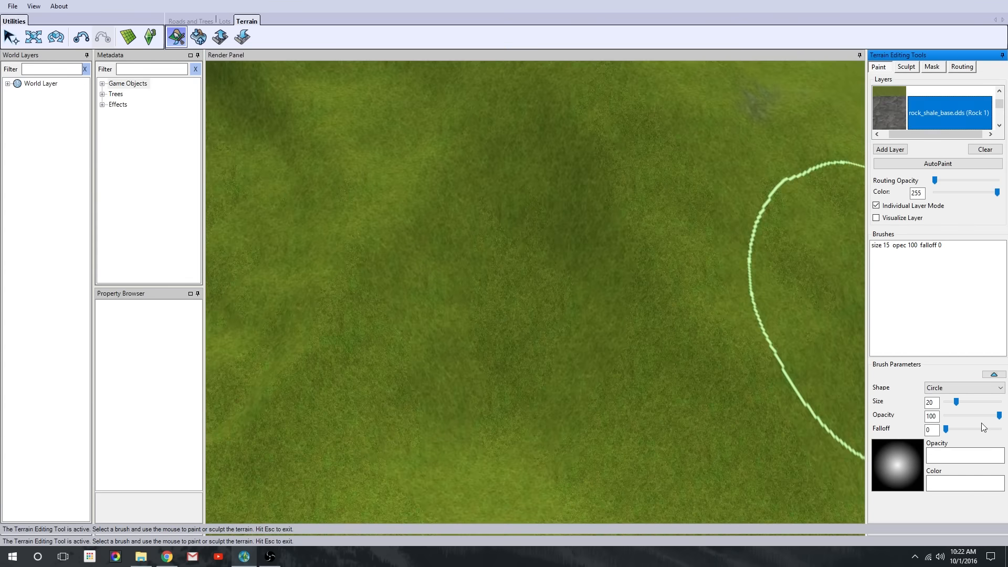
left_click_drag(952, 406, 949, 404)
scroll(515, 252, "down", 4)
scroll(630, 210, "up", 3)
left_click_drag(687, 121, 688, 155)
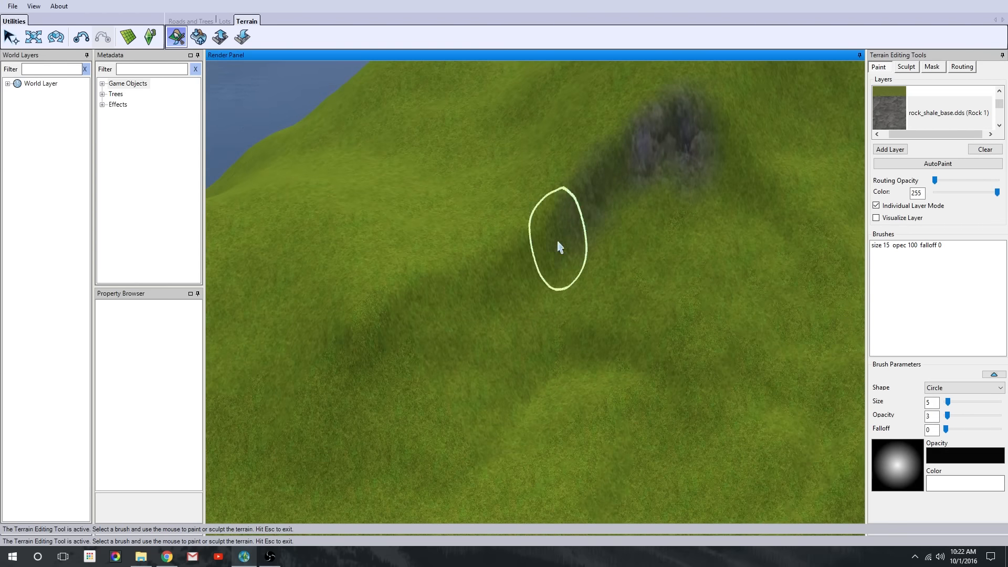
Dab small Rock 1 spots on the hillside below the streak with brush size 5 and opacity 4
scroll(632, 326, "down", 3)
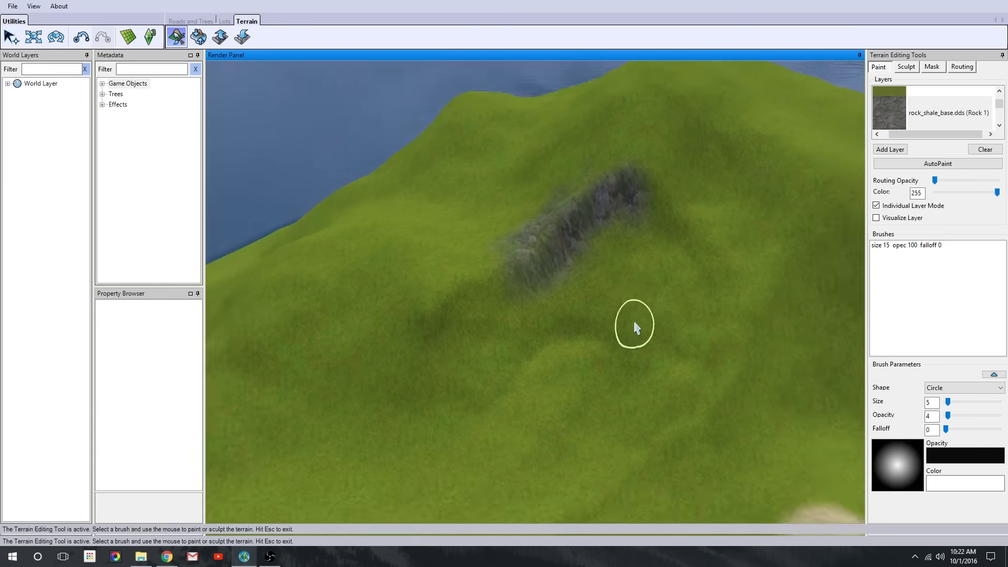
scroll(660, 209, "up", 3)
scroll(667, 231, "down", 3)
scroll(514, 266, "up", 3)
left_click(513, 266)
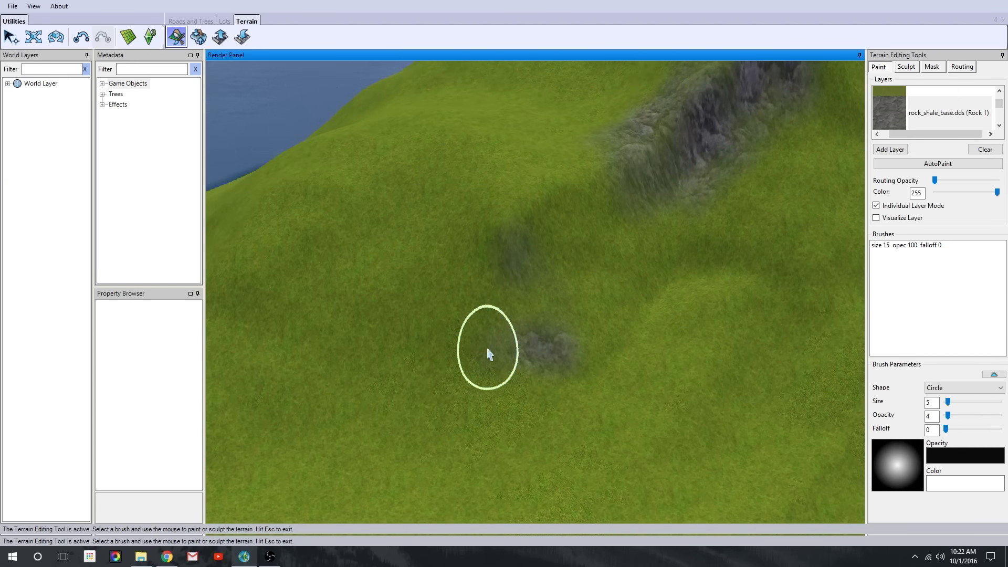
Blend faint Rock 1 texture into the grass beside the upper end of the rocky streak
scroll(621, 344, "down", 3)
scroll(423, 165, "up", 3)
left_click_drag(420, 153, 467, 225)
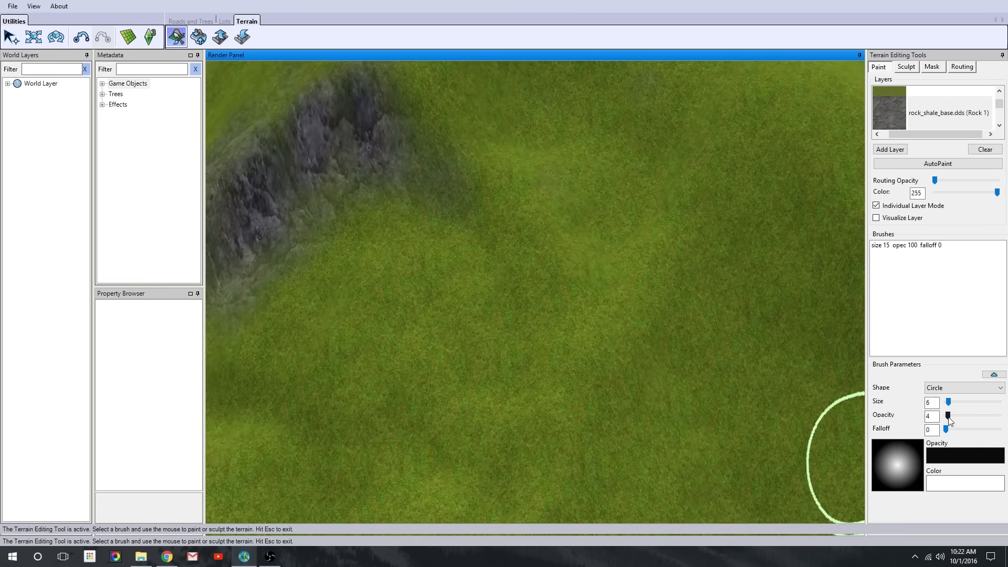
Paint Rock 1 around the rocky cliff and onto the neighbouring slopes with brush size 6 and opacity 7
left_click_drag(948, 416, 949, 416)
left_click_drag(457, 205, 388, 140)
scroll(630, 222, "down", 3)
scroll(684, 363, "up", 1)
left_click_drag(672, 271, 718, 234)
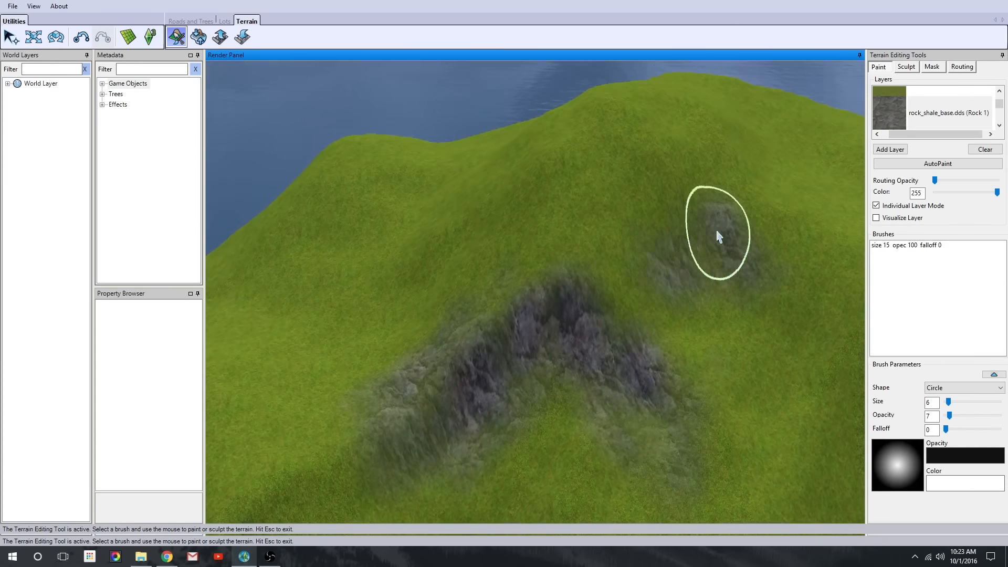
right_click_drag(686, 184, 609, 223)
left_click_drag(609, 223, 543, 257)
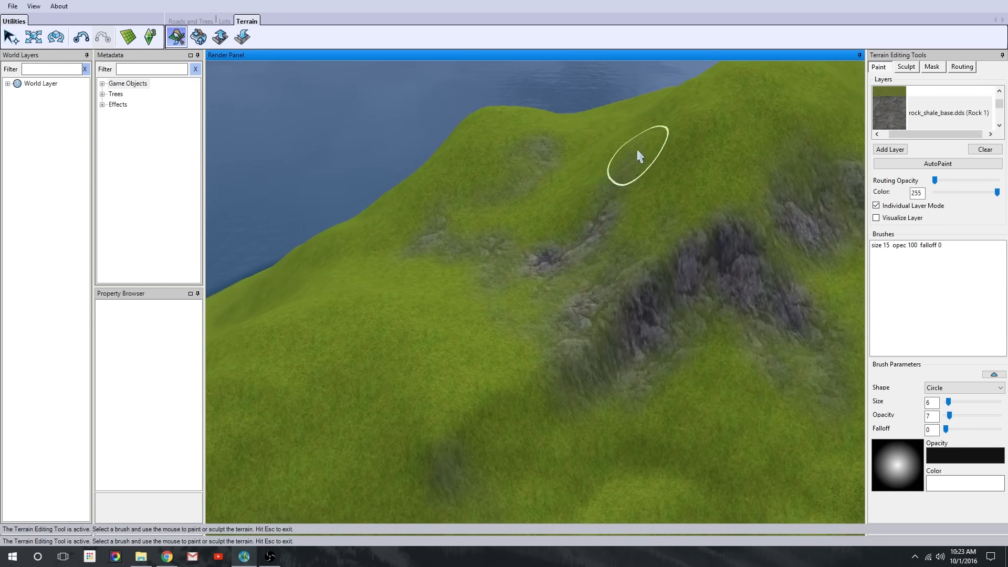
Extend the Rock 1 patches down the lower hillside towards the grassy shore beside the beach
scroll(615, 277, "down", 3)
right_click_drag(630, 483, 614, 517)
left_click_drag(551, 398, 592, 390)
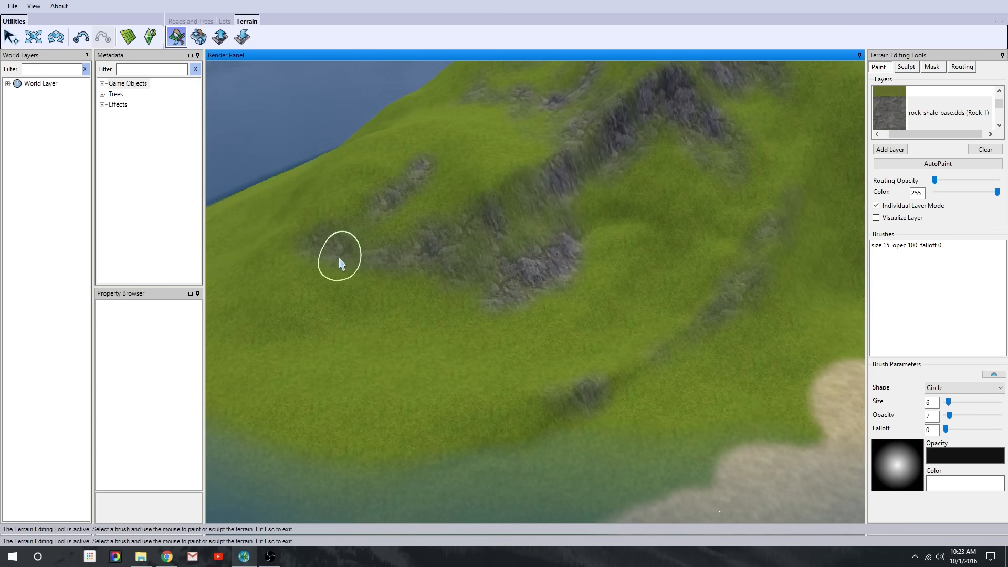
left_click_drag(707, 223, 641, 231)
scroll(577, 342, "down", 3)
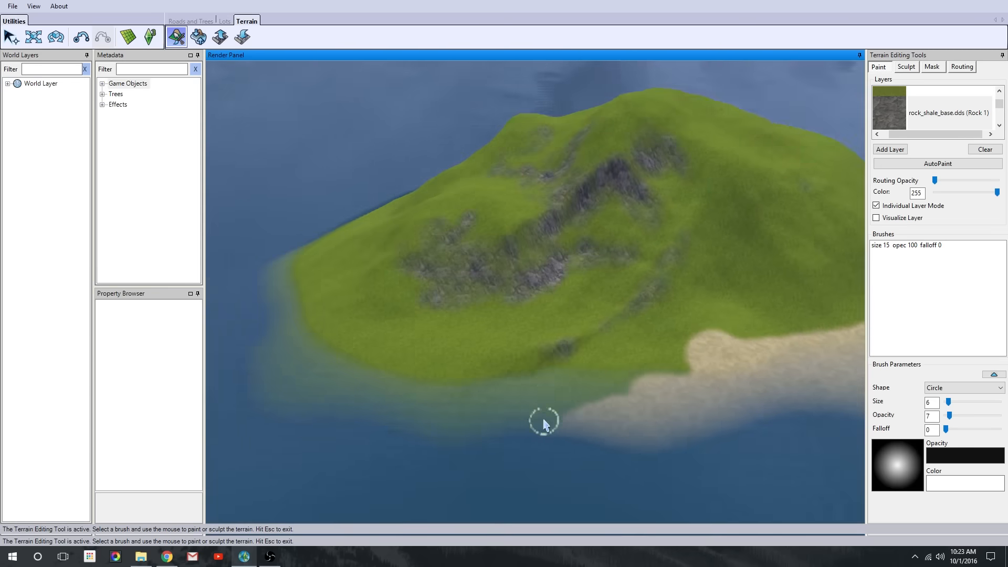
Paint scattered Rock 1 patches on the bare grassy slopes around the island's rounded end, keeping brush size 6
scroll(565, 202, "up", 3)
scroll(639, 407, "down", 3)
scroll(575, 278, "up", 3)
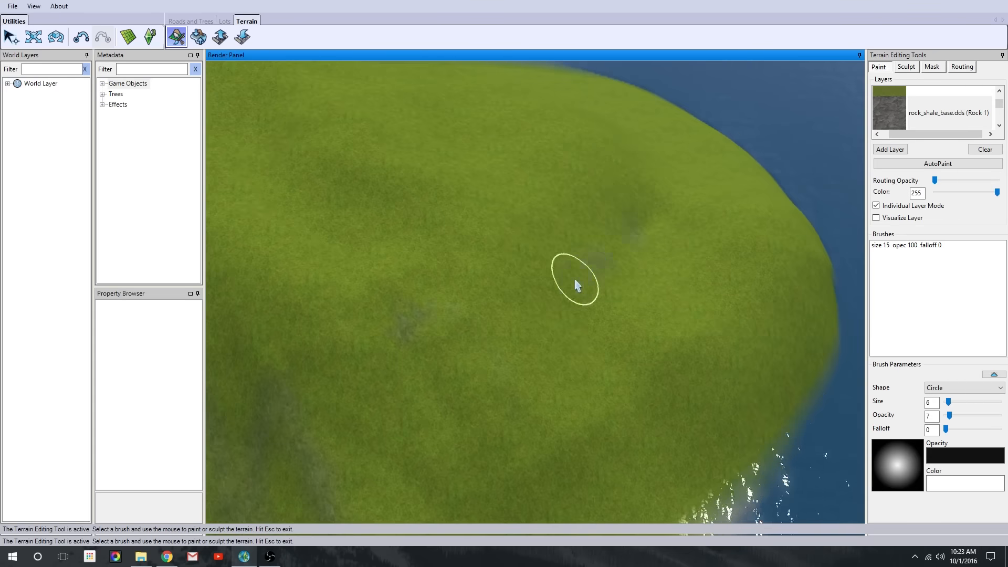
scroll(502, 271, "down", 3)
scroll(461, 241, "up", 3)
left_click_drag(531, 220, 475, 167)
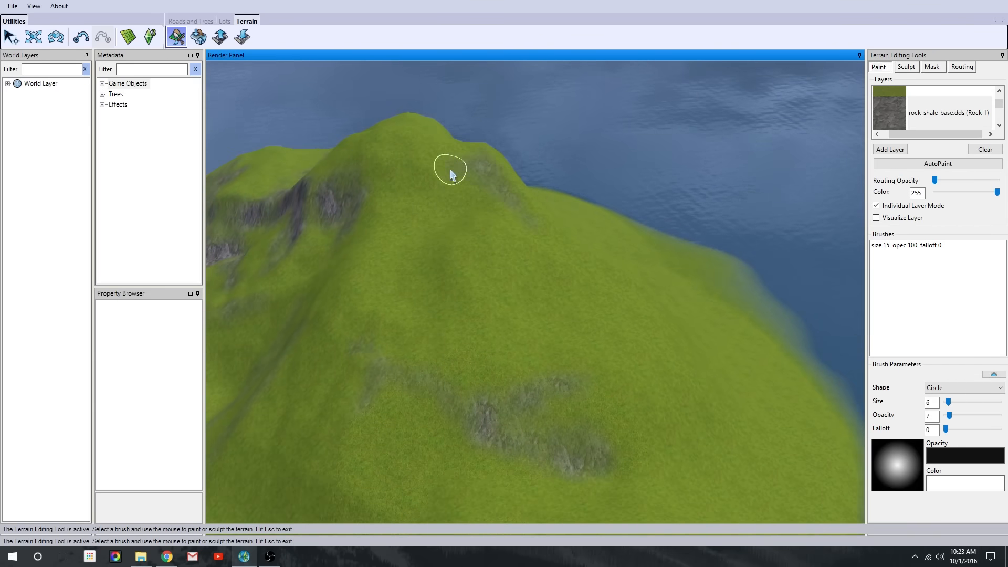
scroll(449, 279, "down", 3)
scroll(457, 421, "up", 3)
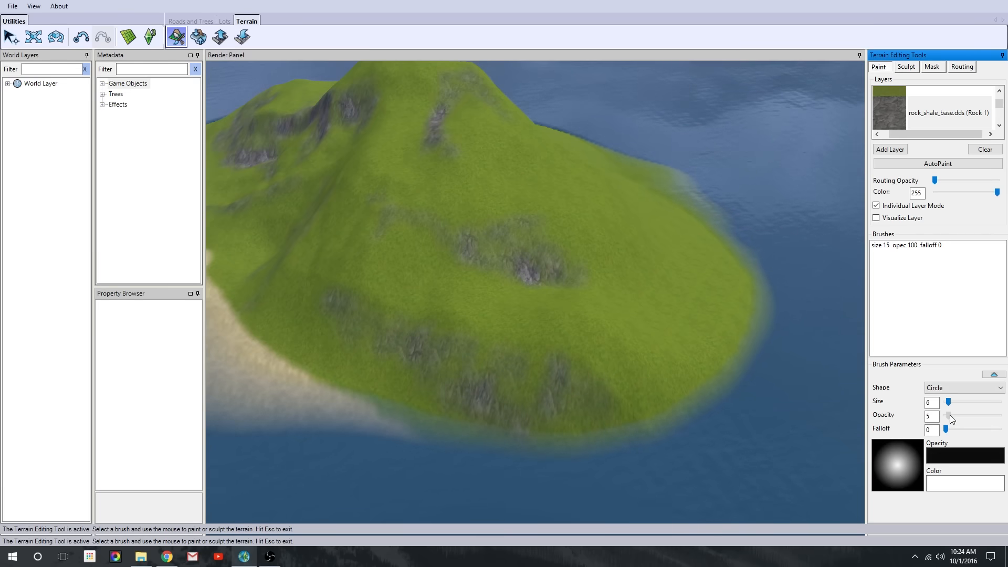
Paint broader Rock 1 streaks below the peaks on the island's far side with brush size 9 and opacity 5
scroll(510, 349, "down", 3)
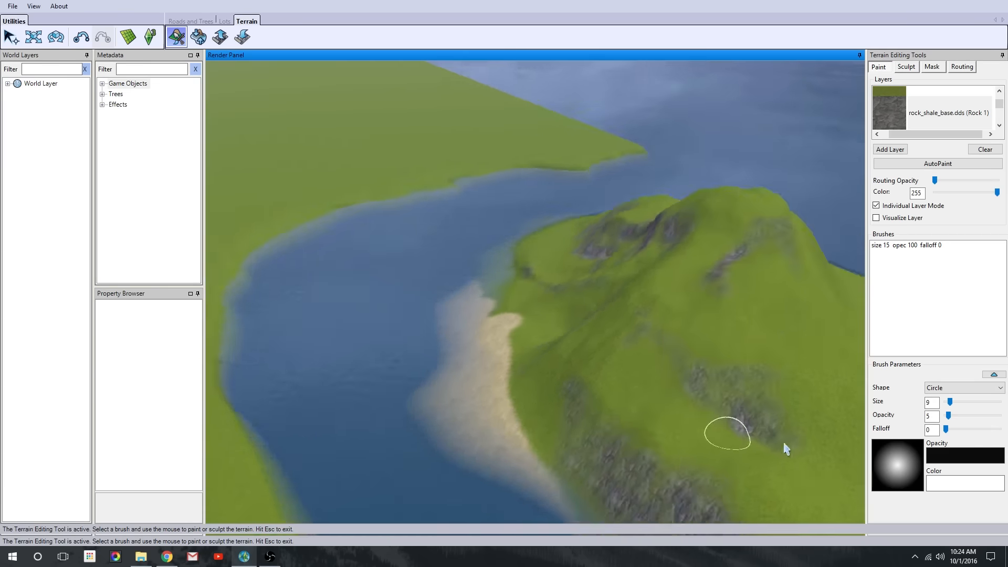
middle_click_drag(565, 310, 502, 349)
left_click_drag(548, 302, 404, 449)
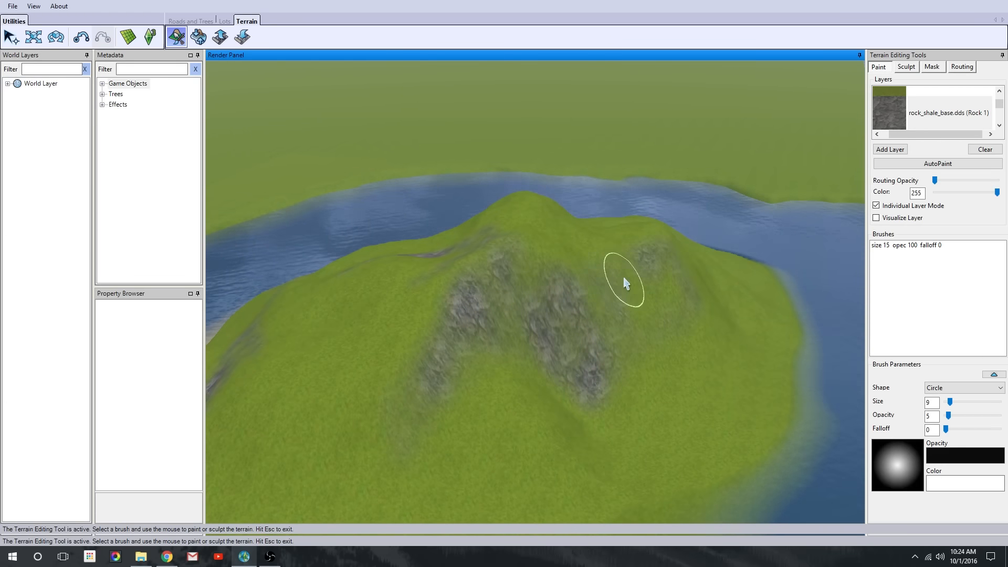
middle_click_drag(625, 341, 821, 353)
left_click_drag(652, 321, 675, 349)
mouse_move(675, 349)
middle_mouse_down()
mouse_move(551, 151)
mouse_move(660, 487)
mouse_move(645, 404)
middle_mouse_up()
mouse_move(519, 221)
left_mouse_down()
mouse_move(562, 200)
mouse_move(539, 312)
left_mouse_up()
middle_click_drag(539, 312, 588, 368)
Blend grass_medium_base.dds (Lawn) into the rocky patches around the island with brush size 9 and opacity 5
left_click(943, 92)
left_click_drag(624, 320, 608, 305)
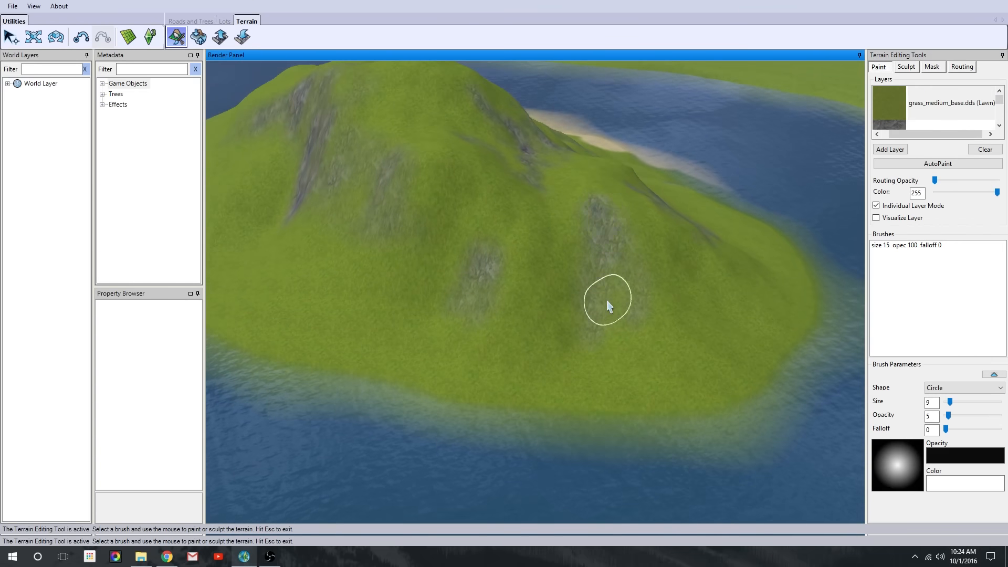
middle_click_drag(306, 151, 686, 195)
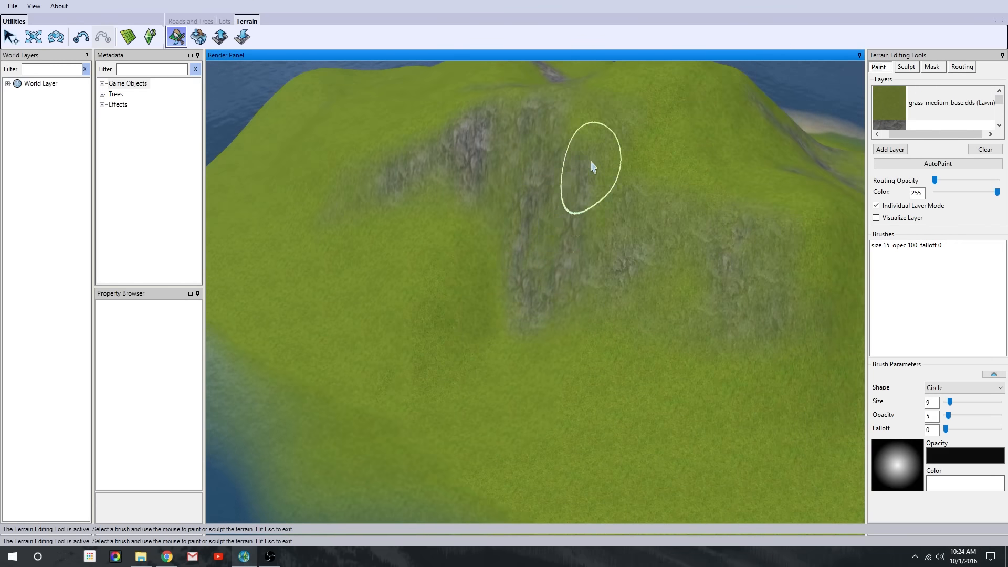
scroll(590, 163, "down", 5)
middle_click_drag(533, 176, 440, 364)
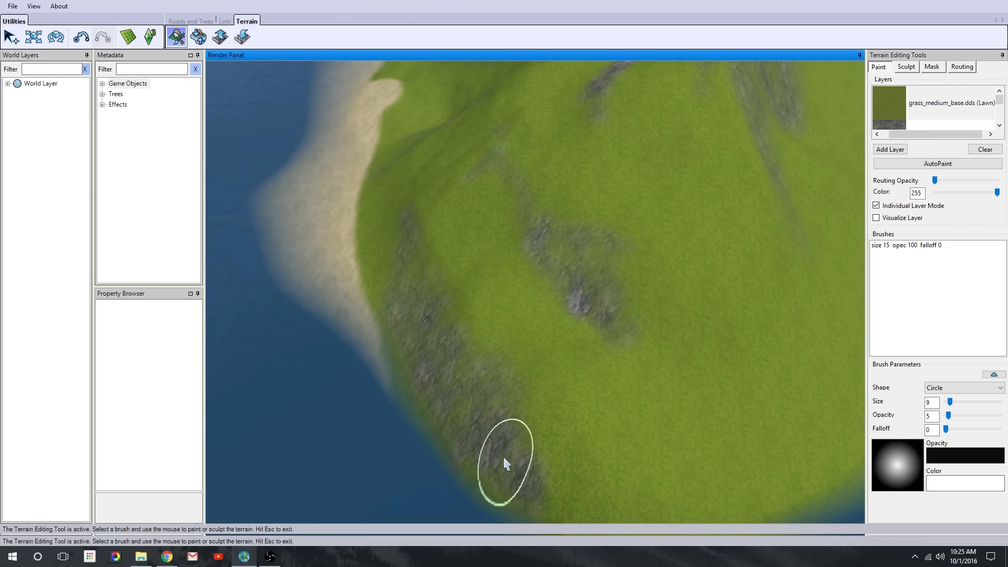
middle_click_drag(615, 367, 597, 155)
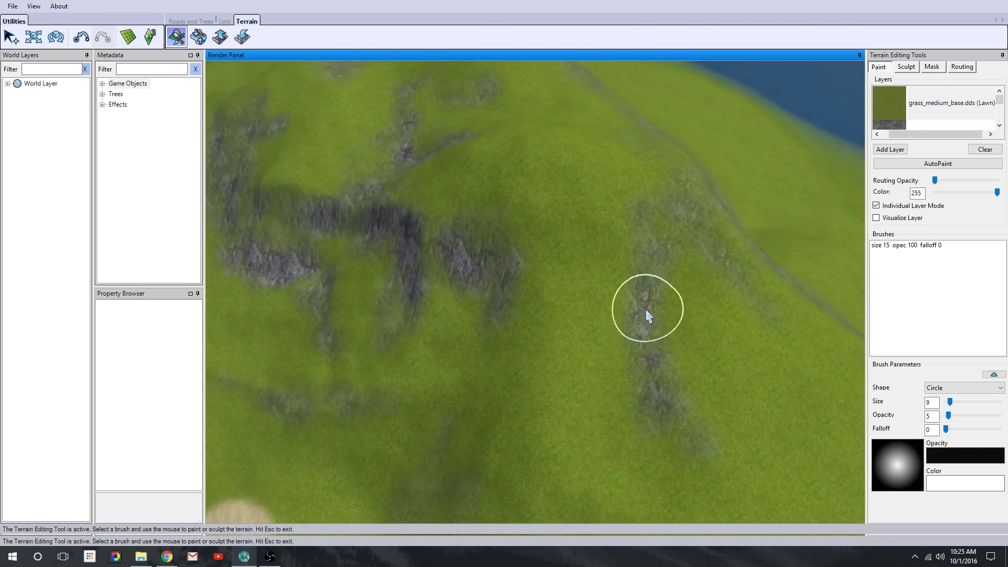
middle_click_drag(646, 310, 862, 224)
Blend sand_dark_base.dds (Sand 2) into the grass above the beach, first at size 9, opacity 5, and finally at size 24, opacity 2
scroll(935, 108, "down", 3)
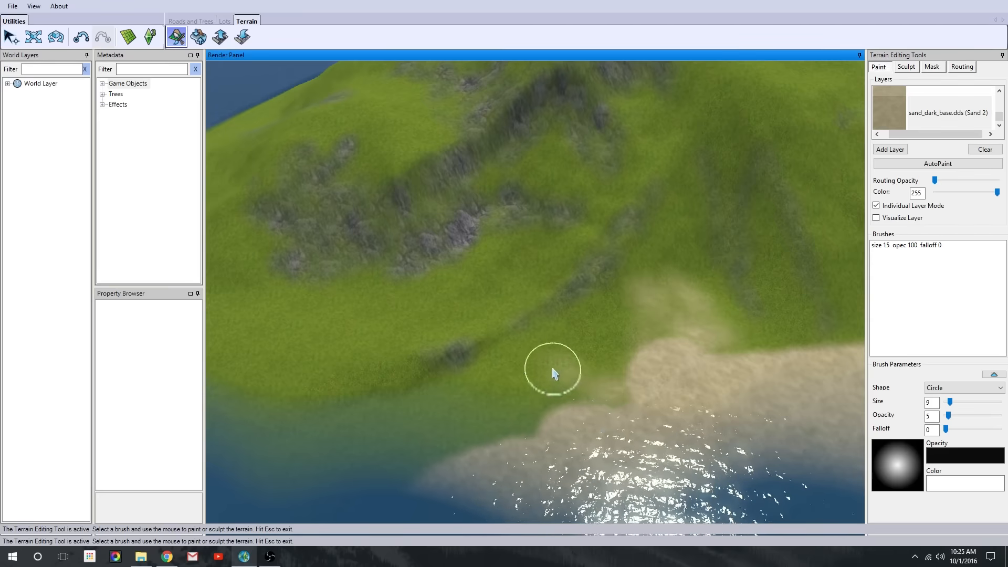
middle_click_drag(662, 331, 567, 303)
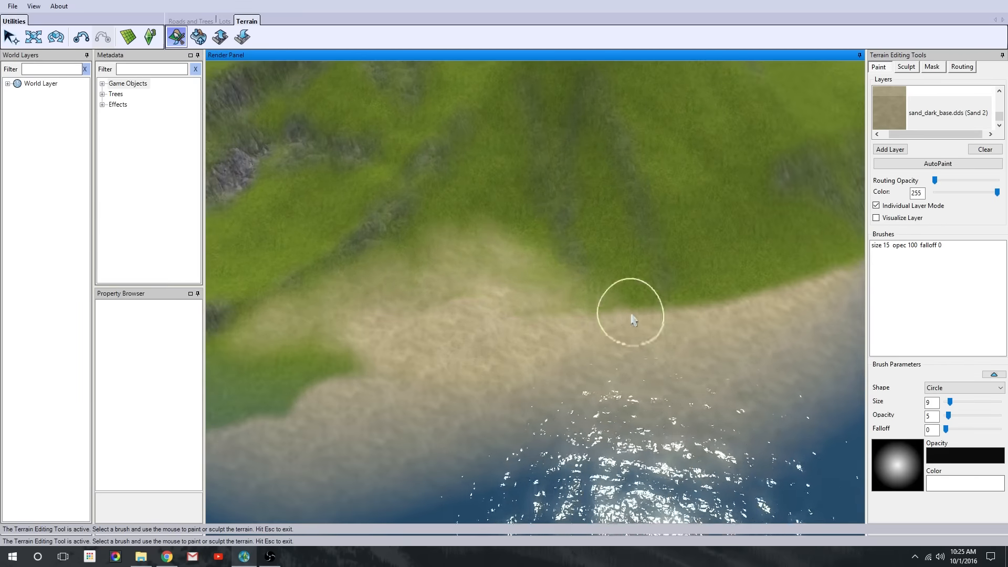
left_click_drag(949, 402, 958, 402)
left_click_drag(948, 415, 947, 415)
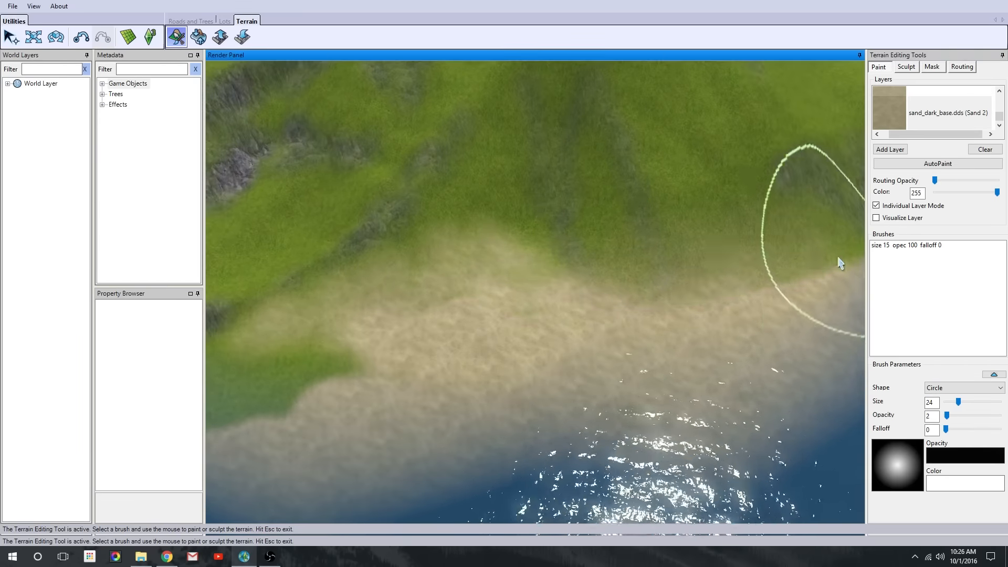
right_click_drag(841, 263, 594, 277)
right_click_drag(226, 365, 306, 369)
scroll(513, 383, "down", 3)
right_click_drag(236, 367, 482, 358)
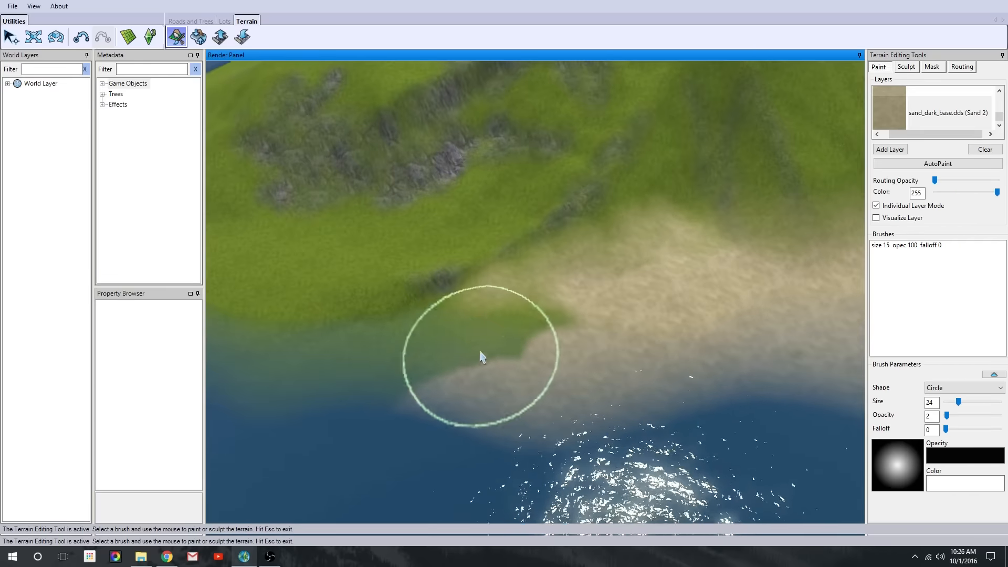
middle_click_drag(592, 311, 561, 286)
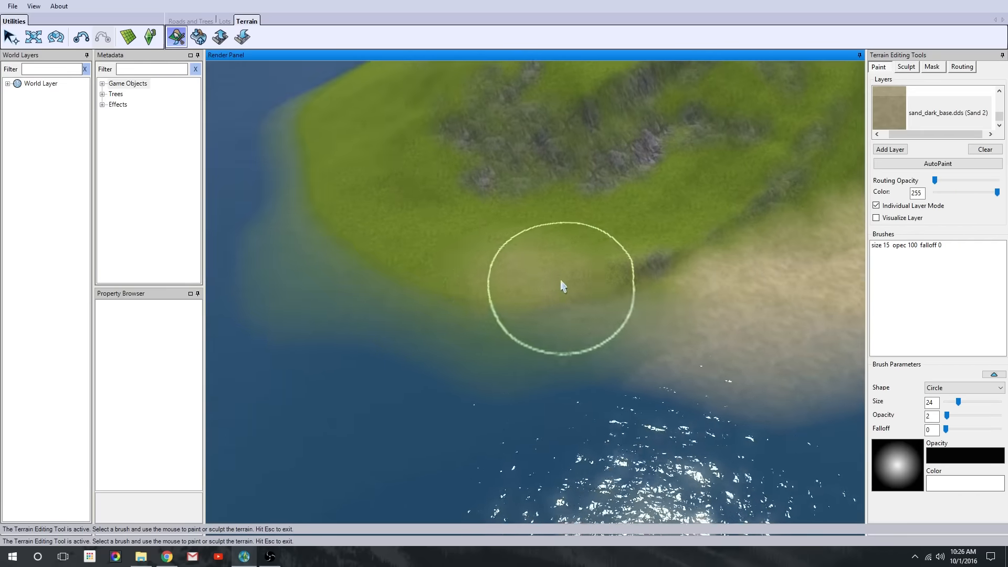
Extend a soft Sand 2 strip from the beach around the island's grassy shoreline
scroll(550, 364, "down", 4)
scroll(550, 364, "up", 2)
mouse_move(550, 364)
middle_mouse_down()
mouse_move(446, 369)
mouse_move(460, 334)
middle_mouse_up()
mouse_move(349, 291)
left_mouse_down()
mouse_move(559, 370)
mouse_move(469, 350)
mouse_move(311, 249)
left_mouse_up()
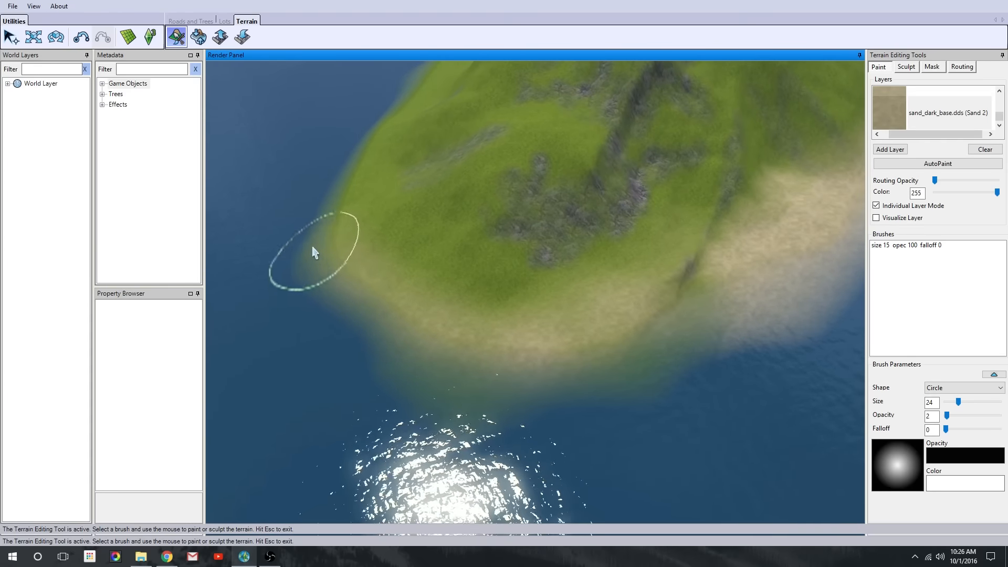
Carve away the mainland corner facing the island with Valley - Steep at size 56 and strength 100
mouse_move(312, 248)
middle_mouse_down()
mouse_move(381, 515)
mouse_move(583, 409)
middle_mouse_up()
mouse_move(448, 234)
middle_mouse_down()
mouse_move(482, 271)
mouse_move(583, 313)
mouse_move(609, 165)
mouse_move(522, 351)
mouse_move(461, 394)
mouse_move(513, 420)
mouse_move(418, 313)
mouse_move(443, 387)
mouse_move(338, 198)
mouse_move(499, 342)
mouse_move(489, 373)
middle_mouse_up()
scroll(488, 375, "up", 3)
left_click(907, 66)
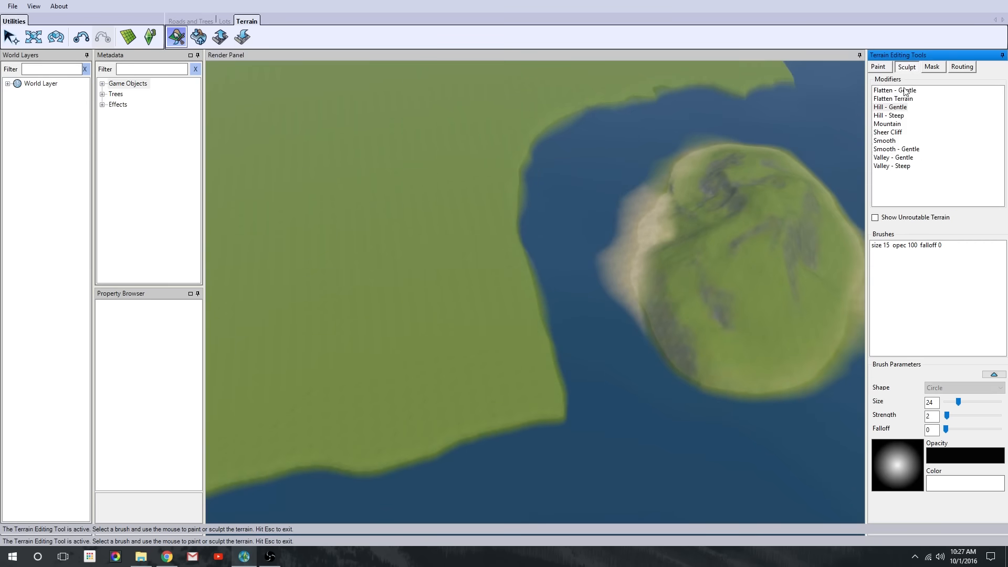
left_click(505, 336)
left_click_drag(946, 415, 999, 416)
mouse_move(535, 380)
left_mouse_down()
mouse_move(473, 427)
mouse_move(316, 468)
left_mouse_up()
scroll(538, 404, "down", 5)
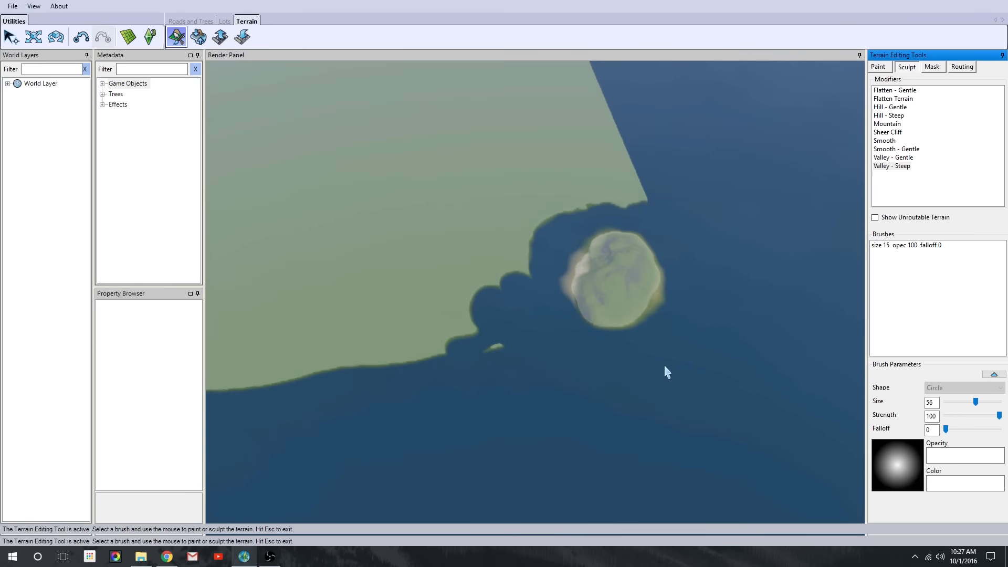
Enlarge the Valley - Steep brush to size 96 and cut the mainland's coast facing the island back into bays
right_click_drag(664, 364, 697, 399)
mouse_move(703, 295)
left_mouse_down()
mouse_move(801, 226)
mouse_move(709, 229)
left_mouse_up()
left_click_drag(976, 402, 998, 402)
left_click_drag(664, 278, 558, 414)
scroll(558, 411, "down", 2)
left_click_drag(727, 225, 678, 262)
right_click_drag(576, 401, 604, 404)
left_click_drag(614, 363, 227, 370)
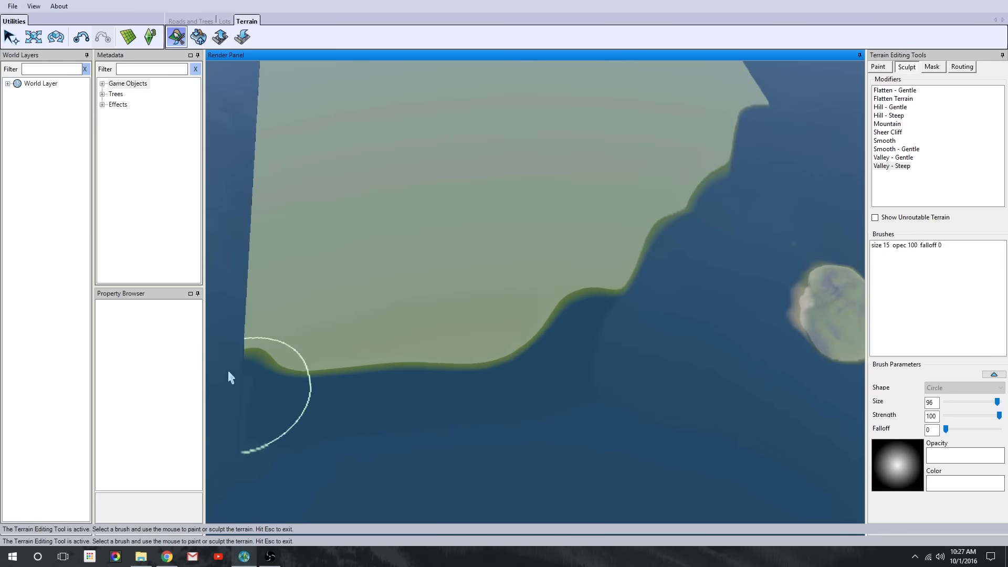
Carve the mainland's remaining straight map edges into an irregular coastline with Valley - Steep
right_click_drag(654, 454, 711, 501)
left_click_drag(310, 205, 509, 482)
scroll(509, 482, "up", 2)
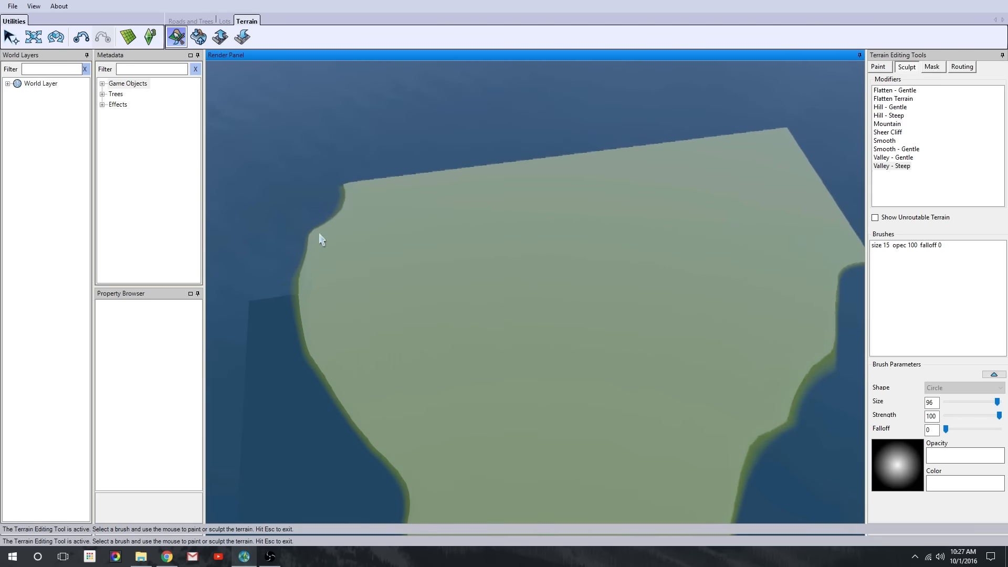
mouse_move(322, 232)
left_mouse_down()
mouse_move(513, 180)
mouse_move(846, 273)
mouse_move(842, 178)
left_mouse_up()
scroll(546, 452, "down", 1)
mouse_move(546, 441)
right_mouse_down()
mouse_move(544, 504)
mouse_move(723, 449)
right_mouse_up()
scroll(723, 449, "down", 1)
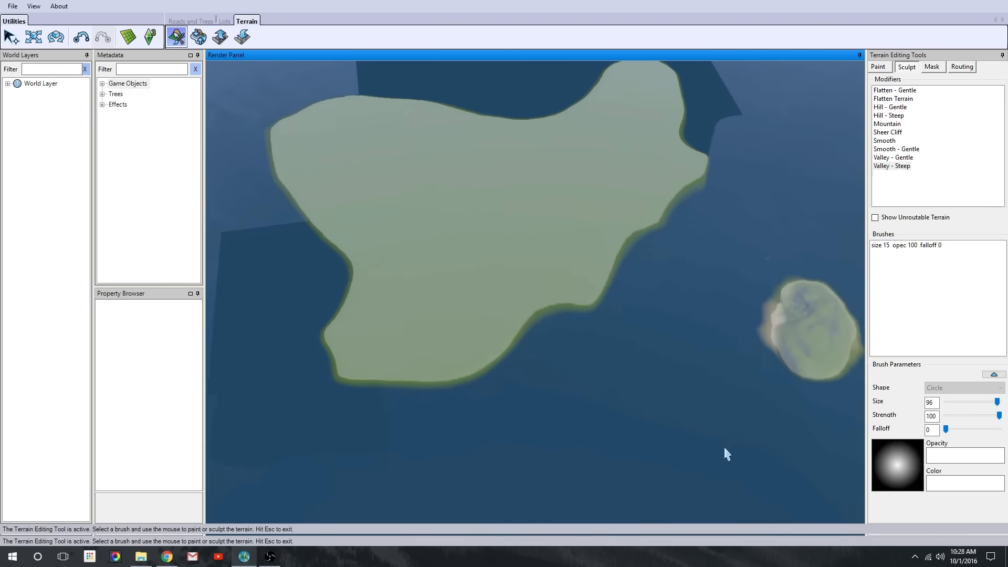
Extend the mainland's lower coast into the water with Flatten - Gentle at size 96 and strength 100
scroll(724, 449, "up", 1)
left_click_drag(589, 397, 533, 383)
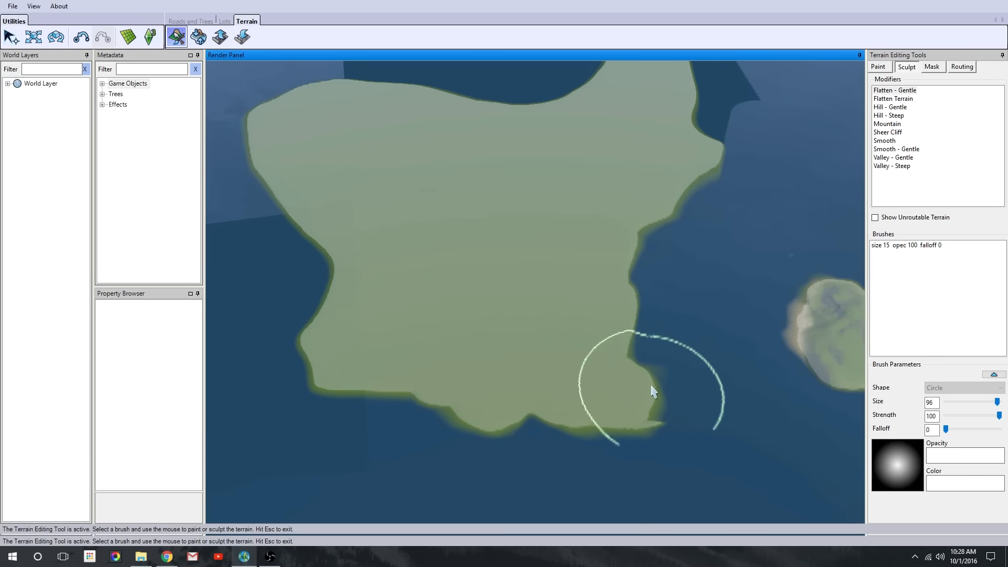
right_click_drag(497, 364, 583, 310)
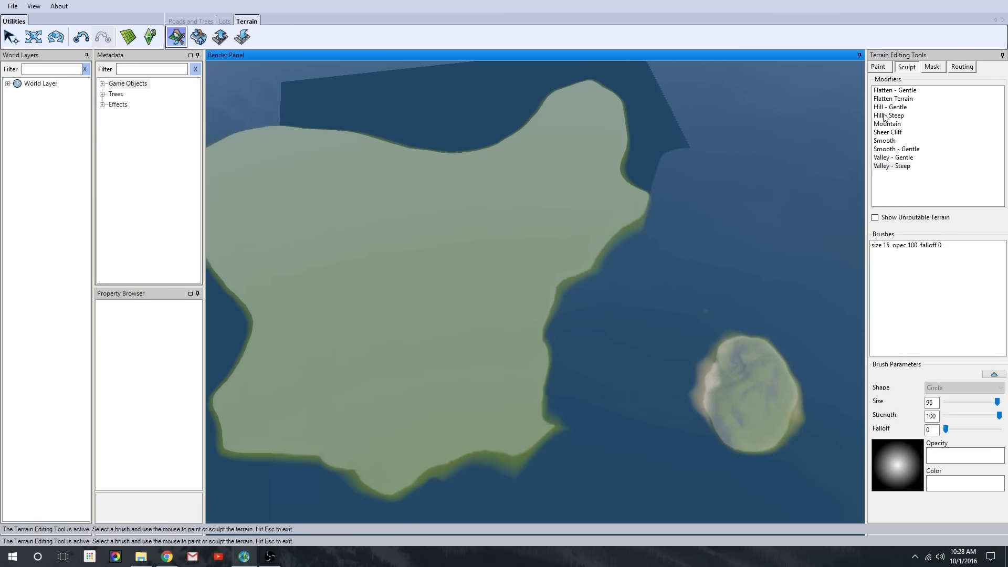
Raise a rounded headland on the mainland coast above the island with Hill - Gentle
left_click(887, 108)
left_click_drag(653, 215, 625, 250)
right_click_drag(627, 454, 626, 419)
scroll(609, 394, "up", 10)
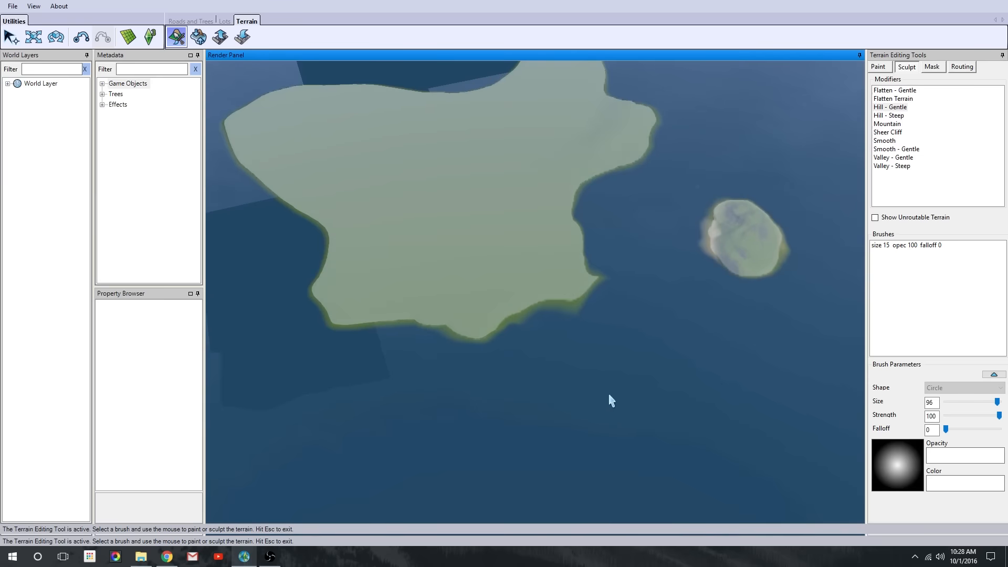
scroll(771, 330, "up", 4)
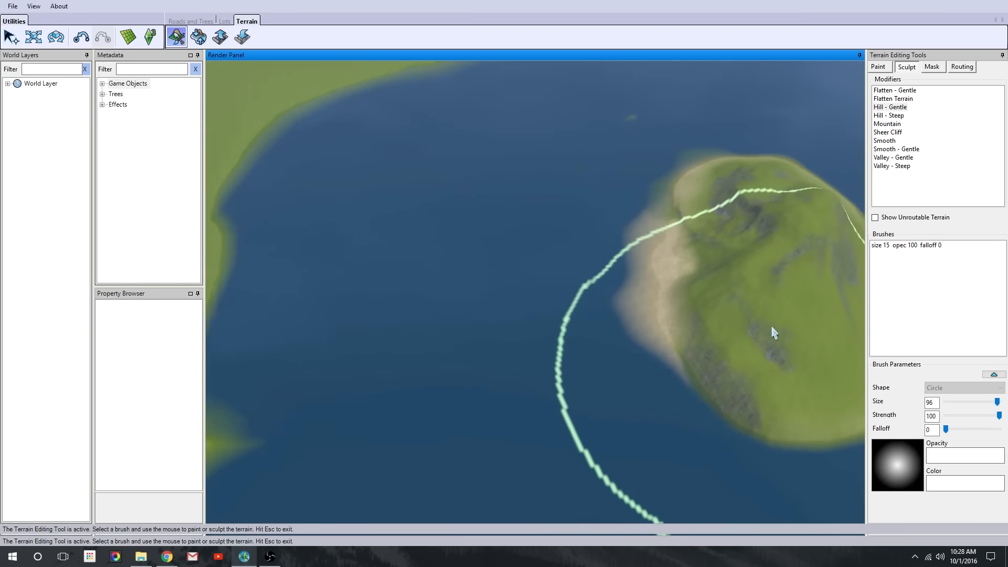
scroll(408, 236, "down", 8)
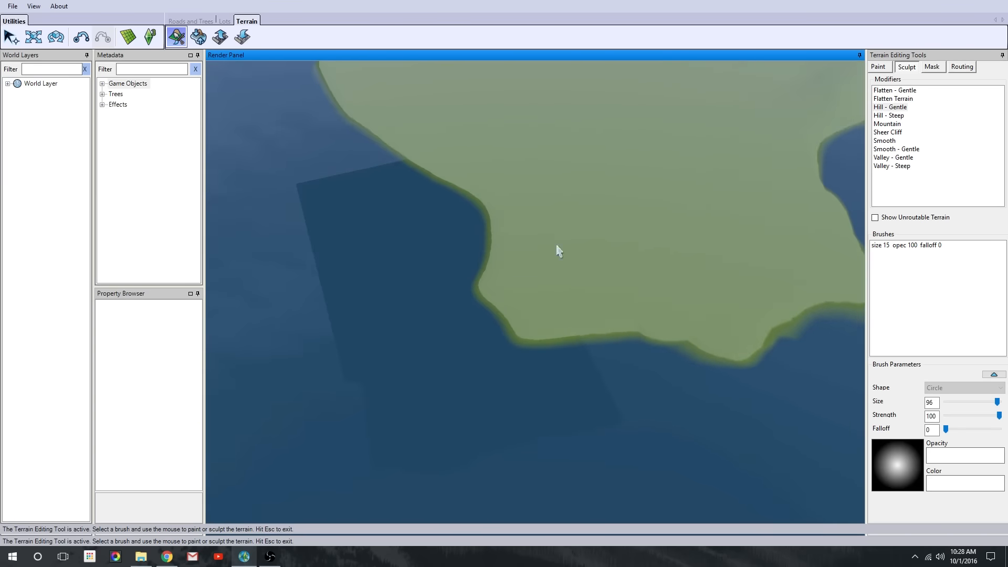
Raise extra land along the mainland's outer coast with Hill - Steep and carve a channel with Valley - Steep to separate a long island
left_click(890, 115)
mouse_move(504, 284)
left_mouse_down()
mouse_move(437, 211)
mouse_move(547, 365)
mouse_move(525, 352)
left_mouse_up()
left_click(901, 167)
mouse_move(656, 331)
left_mouse_down()
mouse_move(416, 117)
mouse_move(349, 100)
left_mouse_up()
scroll(542, 390, "down", 3)
right_click_drag(542, 390, 682, 294)
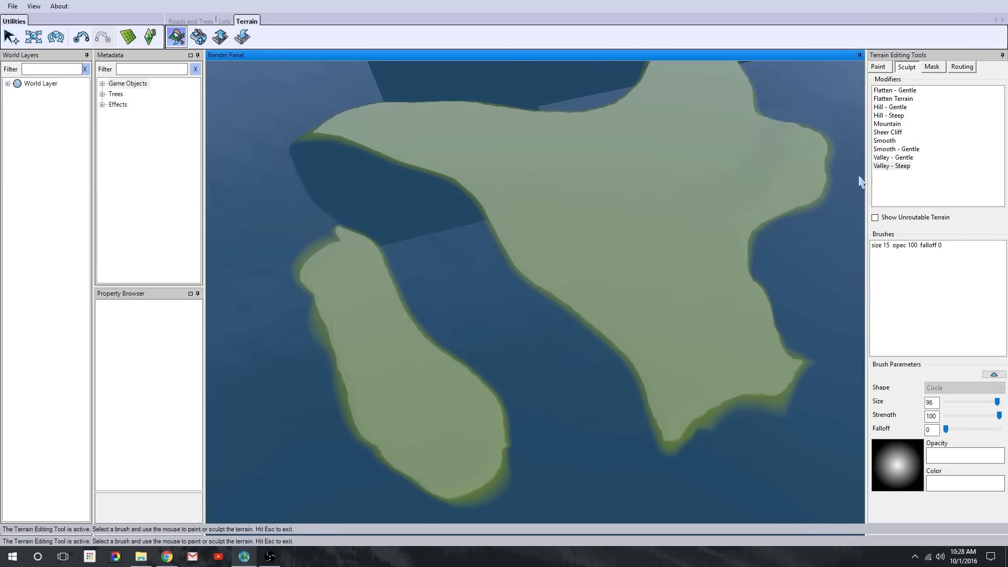
Extend the mainland coast into the channel beside the long island with Flatten Terrain
left_click(893, 99)
left_click_drag(481, 210, 587, 324)
scroll(775, 223, "up", 2)
Carve back the mainland's pointed headland and the channel shore beside the long island with Valley - Gentle
left_click(891, 166)
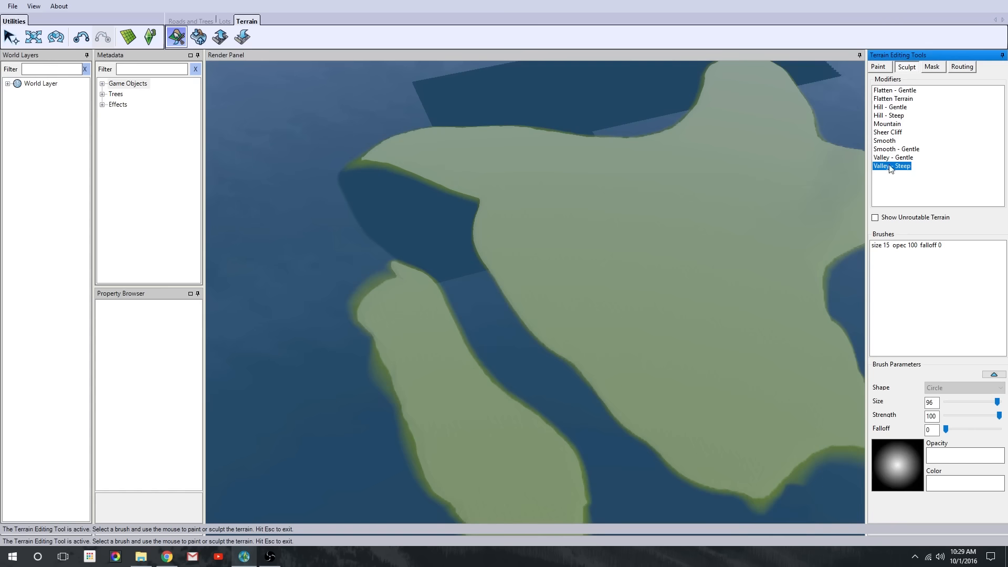
left_click(884, 158)
mouse_move(431, 150)
left_mouse_down()
mouse_move(421, 153)
mouse_move(543, 335)
left_mouse_up()
scroll(598, 262, "down", 2)
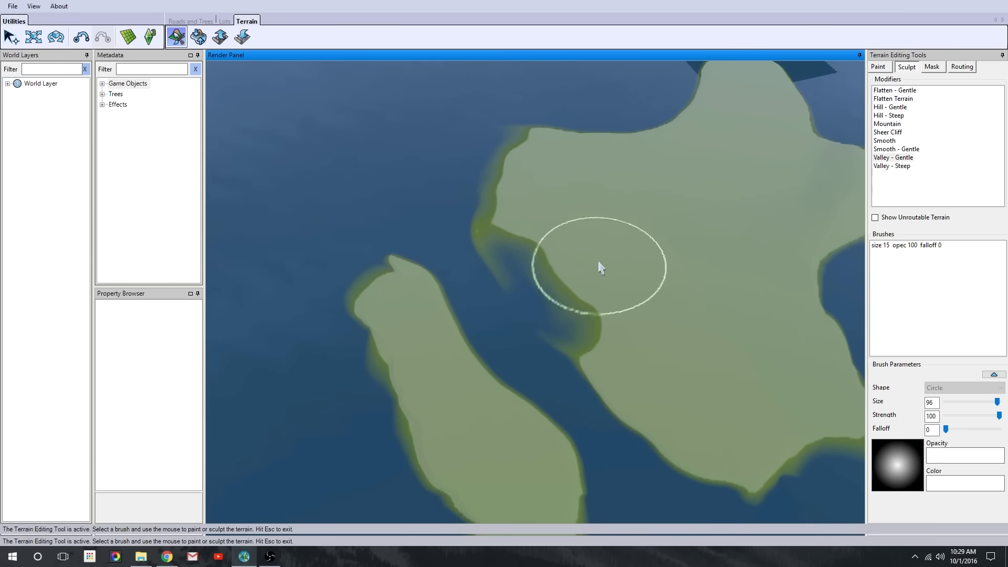
right_click_drag(599, 263, 302, 218)
left_click_drag(301, 218, 483, 434)
Reshape the mainland coastline with Flatten - Gentle at size 96 and strength 100
scroll(756, 331, "down", 3)
mouse_move(829, 299)
right_mouse_down()
mouse_move(741, 335)
mouse_move(610, 367)
mouse_move(470, 340)
right_mouse_up()
scroll(603, 377, "up", 3)
scroll(601, 378, "up", 3)
left_click(893, 91)
mouse_move(515, 343)
left_mouse_down()
mouse_move(476, 361)
mouse_move(500, 292)
mouse_move(519, 321)
left_mouse_up()
scroll(582, 383, "down", 2)
right_click_drag(565, 376, 801, 354)
mouse_move(515, 382)
left_mouse_down()
mouse_move(489, 315)
mouse_move(491, 229)
left_mouse_up()
Smooth away the tiny islet between the mainland and the rocky island with Smooth, and reduce the brush size to 13
right_click_drag(560, 369, 284, 203)
scroll(590, 281, "down", 3)
right_click_drag(589, 281, 928, 433)
scroll(477, 290, "up", 5)
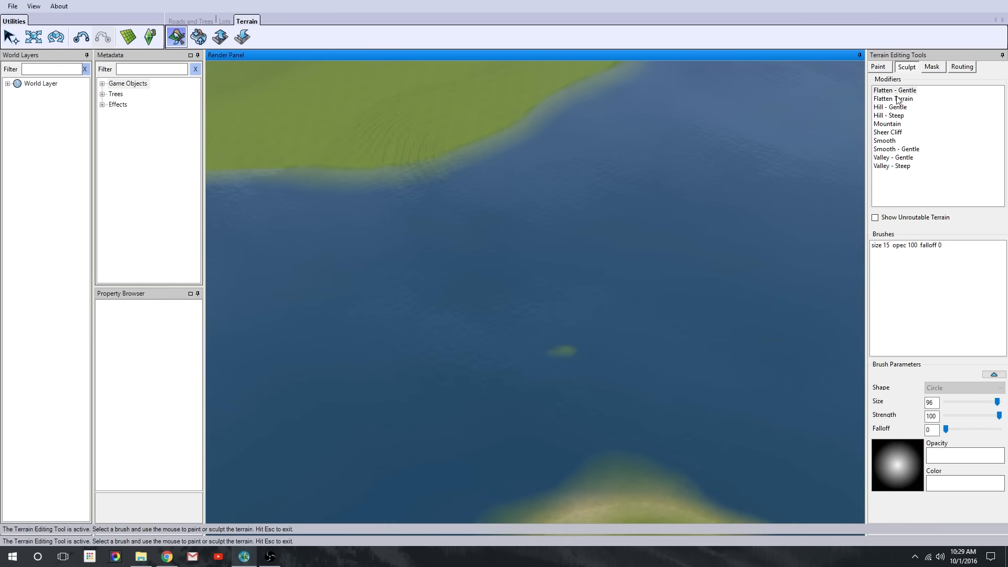
left_click(885, 140)
left_click_drag(994, 405, 965, 403)
mouse_move(683, 378)
right_mouse_down()
mouse_move(568, 347)
mouse_move(432, 150)
mouse_move(320, 359)
mouse_move(778, 440)
mouse_move(580, 412)
right_mouse_up()
mouse_move(965, 403)
left_mouse_down()
mouse_move(981, 402)
mouse_move(952, 404)
left_mouse_up()
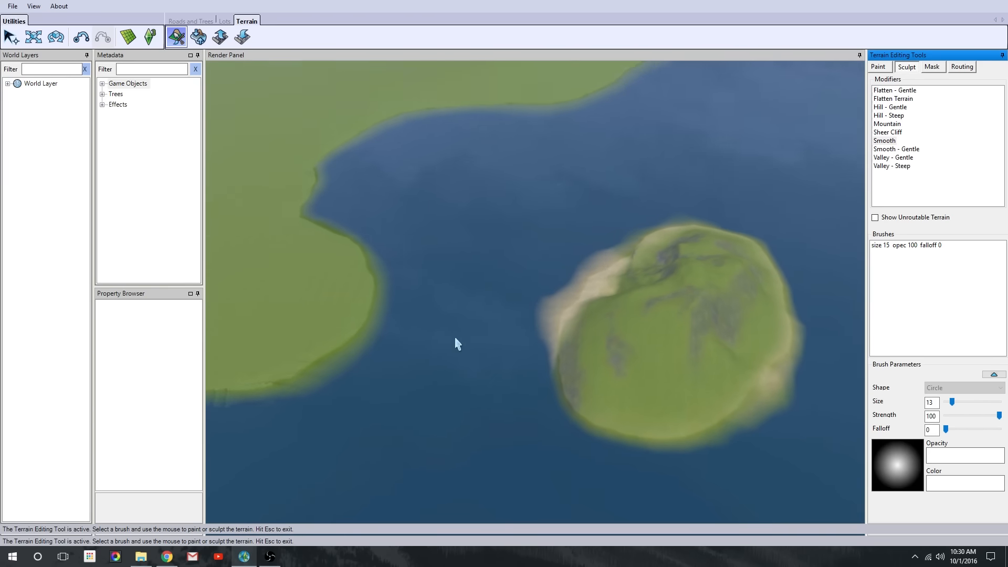
Start placing roads, then widen the object catalogue and look through its Effects and Environment game objects
left_click(192, 21)
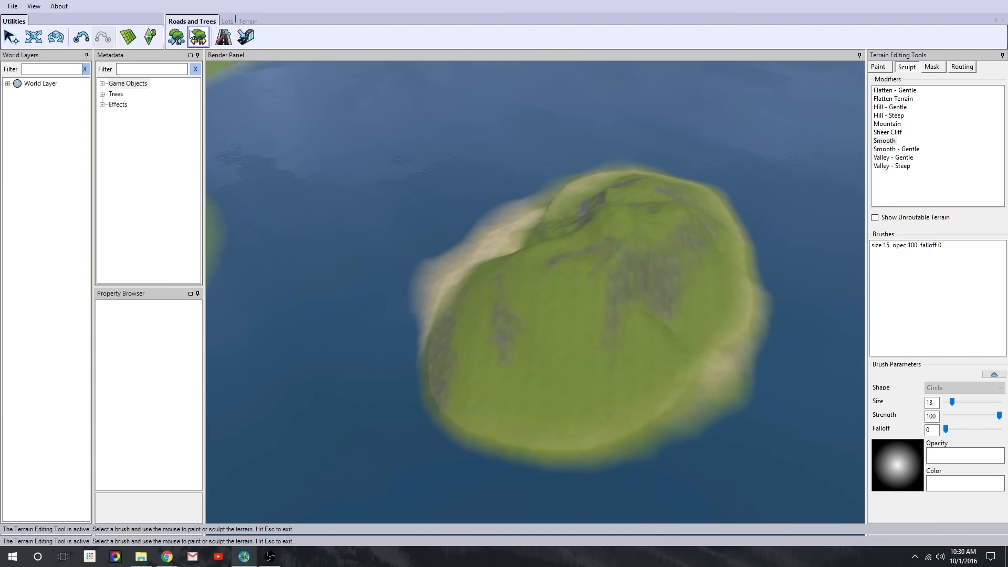
left_click(150, 38)
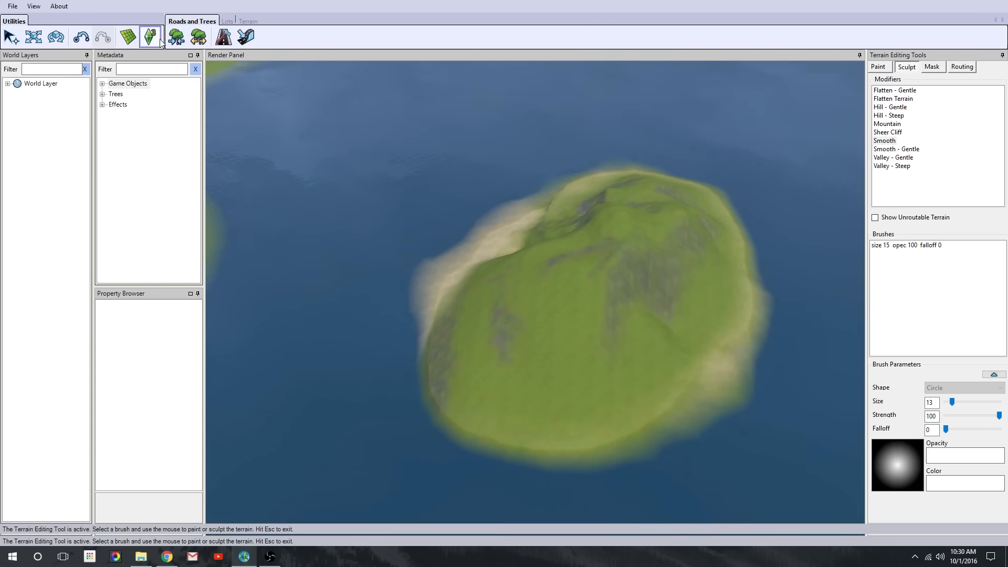
left_click(223, 37)
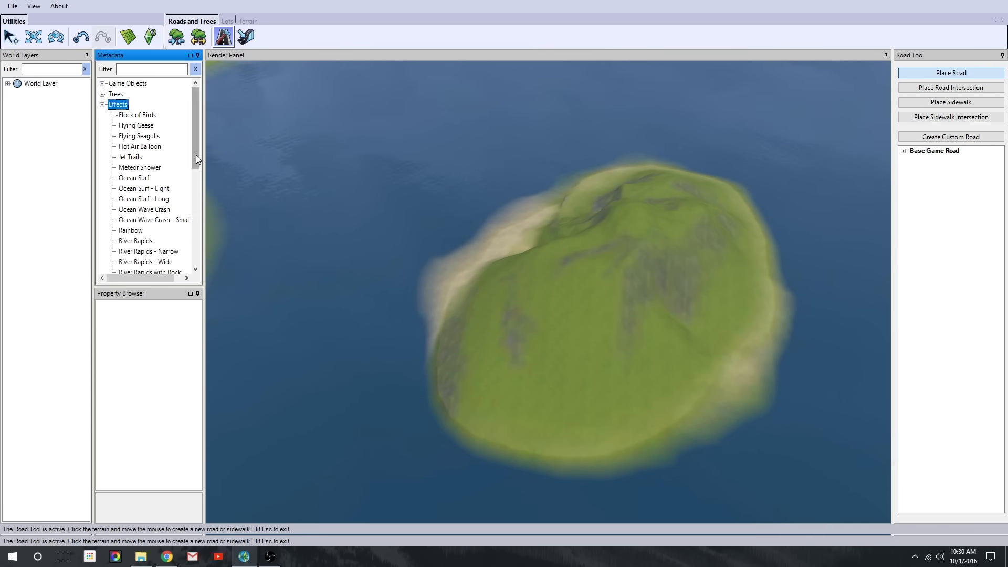
left_click_drag(205, 182, 274, 178)
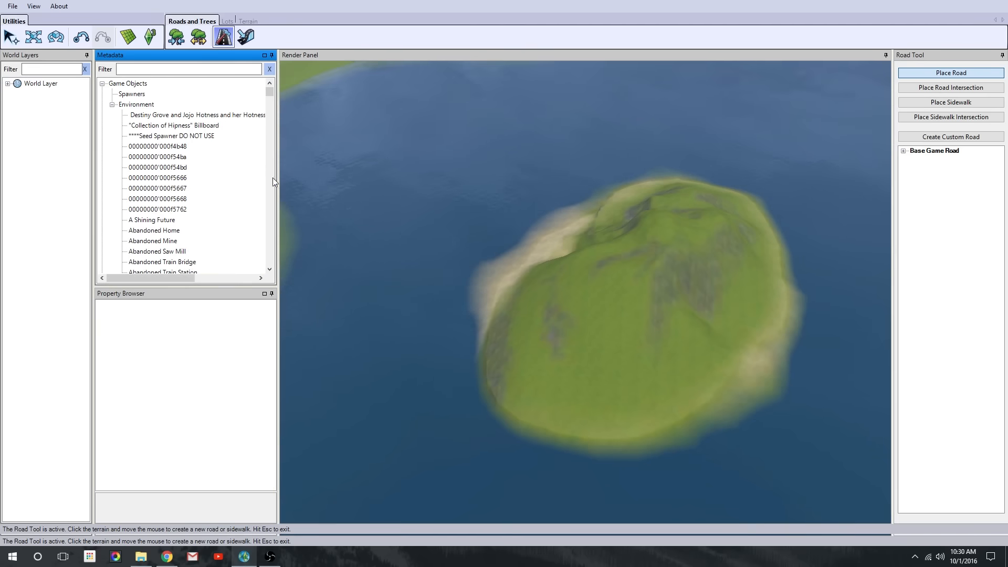
left_click_drag(269, 94, 270, 113)
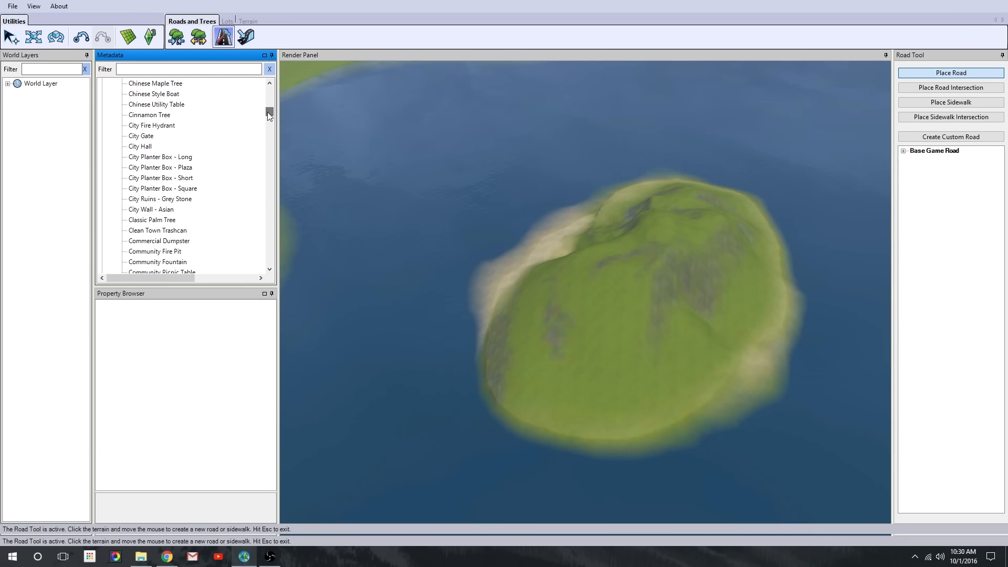
scroll(507, 286, "up", 5)
scroll(176, 221, "down", 10)
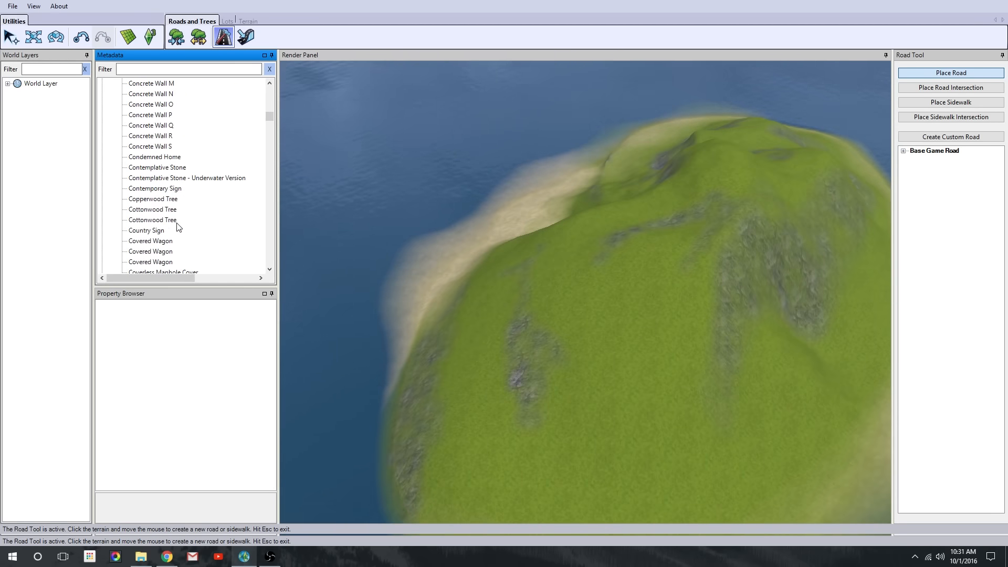
left_click(471, 251)
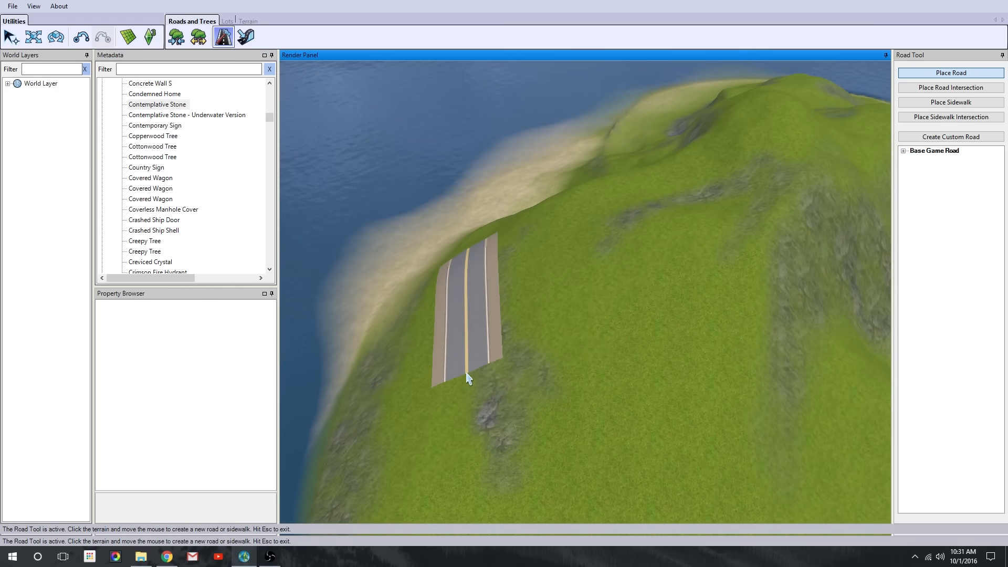
key("Escape")
left_click(224, 37)
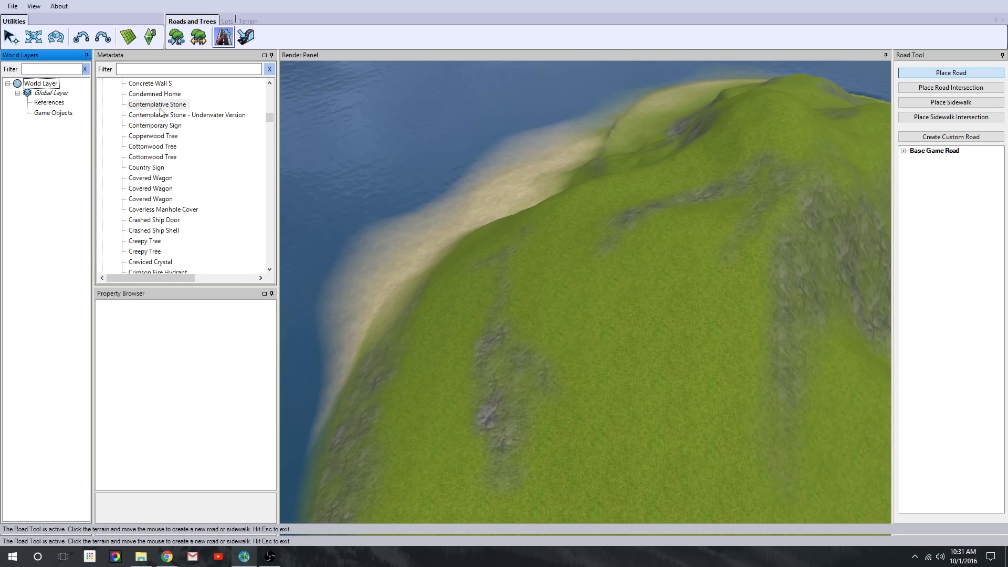
key("Escape")
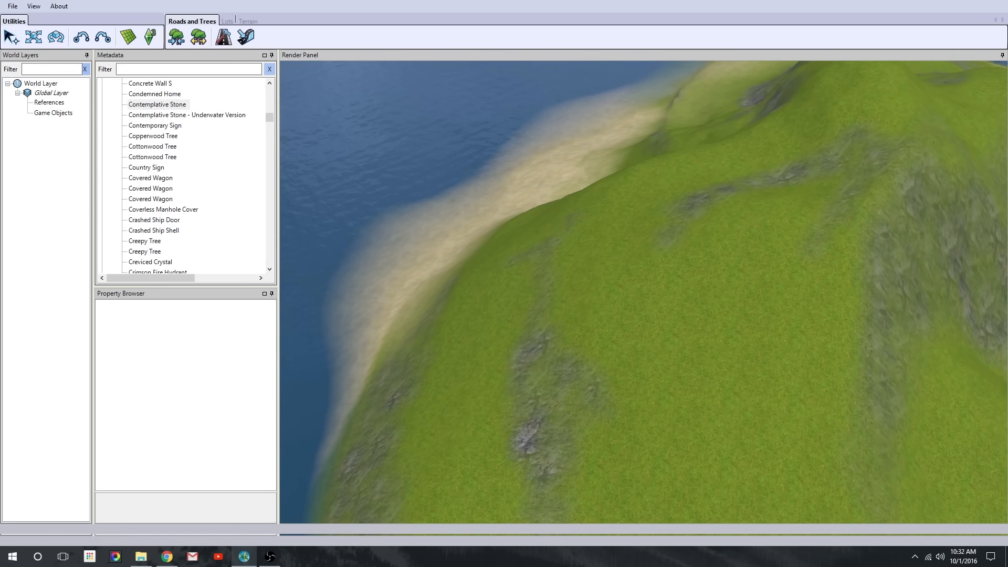
Add a new layer to the World Layer to hold placed objects
scroll(160, 203, "down", 15)
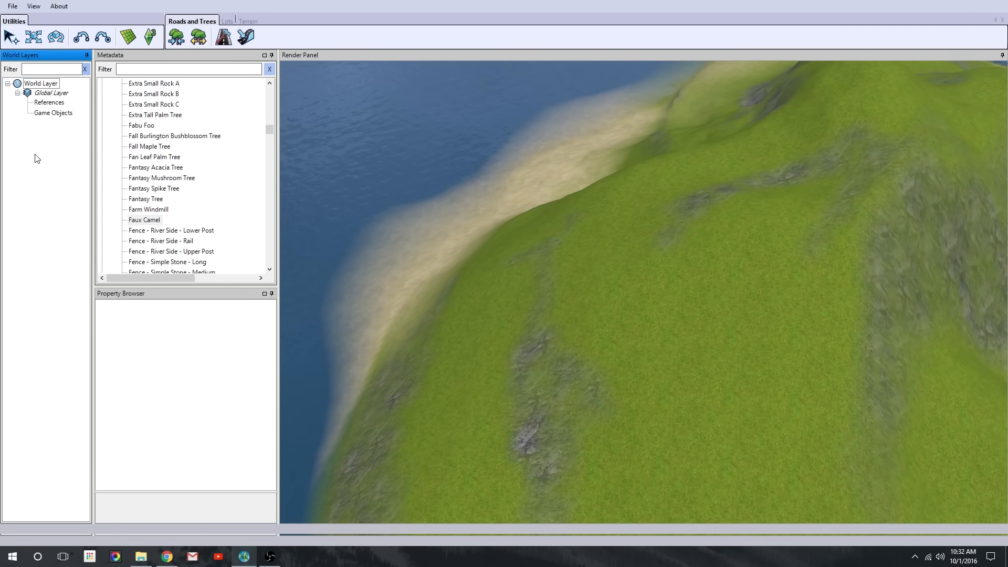
scroll(137, 244, "down", 8)
right_click(564, 284)
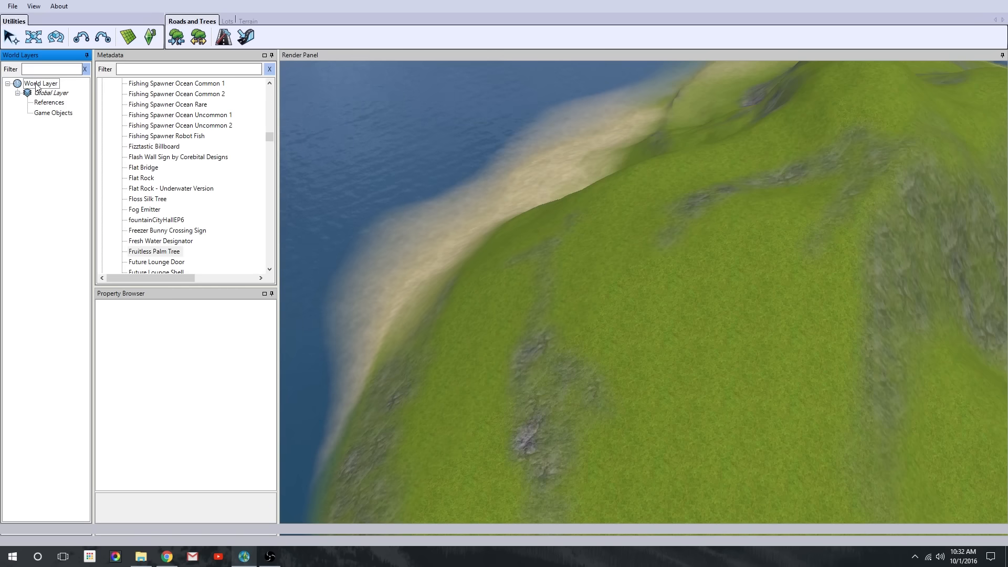
left_click_drag(181, 251, 231, 188)
Try out the Eiffel Tower object on the rocky island and remove it
scroll(230, 188, "up", 10)
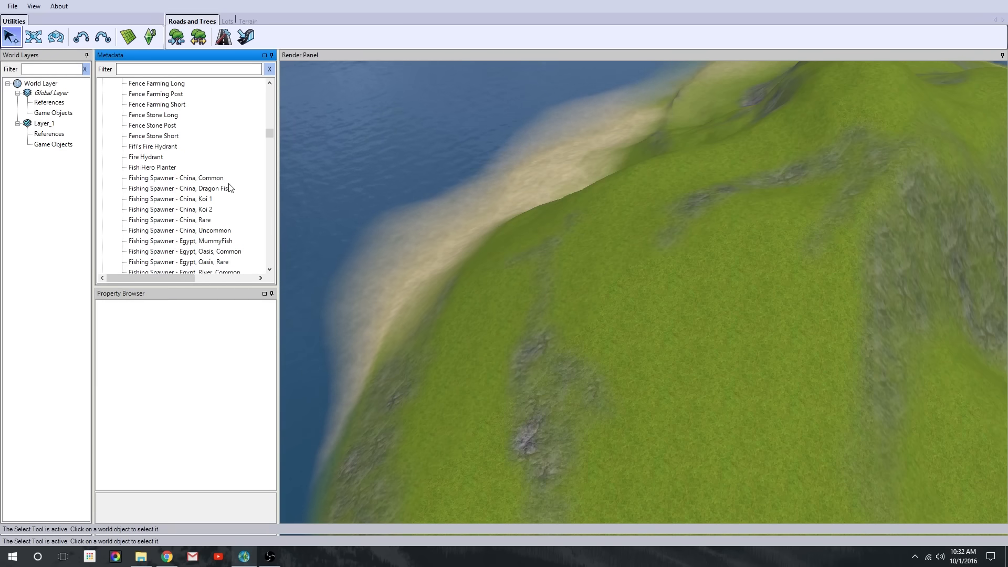
scroll(162, 154, "up", 8)
left_click_drag(149, 136, 613, 269)
scroll(613, 269, "down", 5)
key("Delete")
scroll(664, 320, "up", 5)
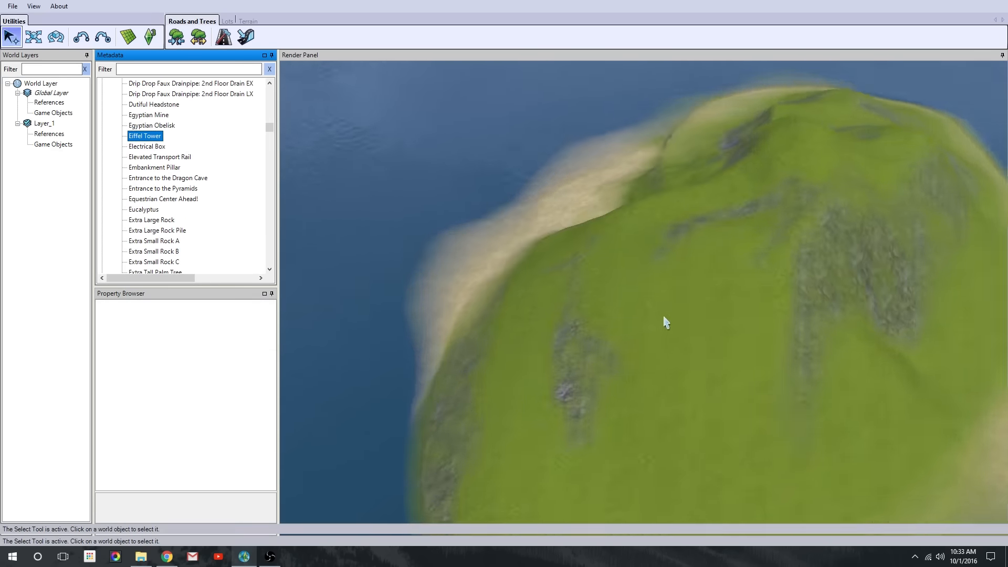
Preview the Distant Terrain - China object around the world and cancel its placement
scroll(191, 177, "up", 6)
scroll(193, 177, "up", 2)
left_click_drag(159, 156, 472, 221)
scroll(531, 272, "down", 6)
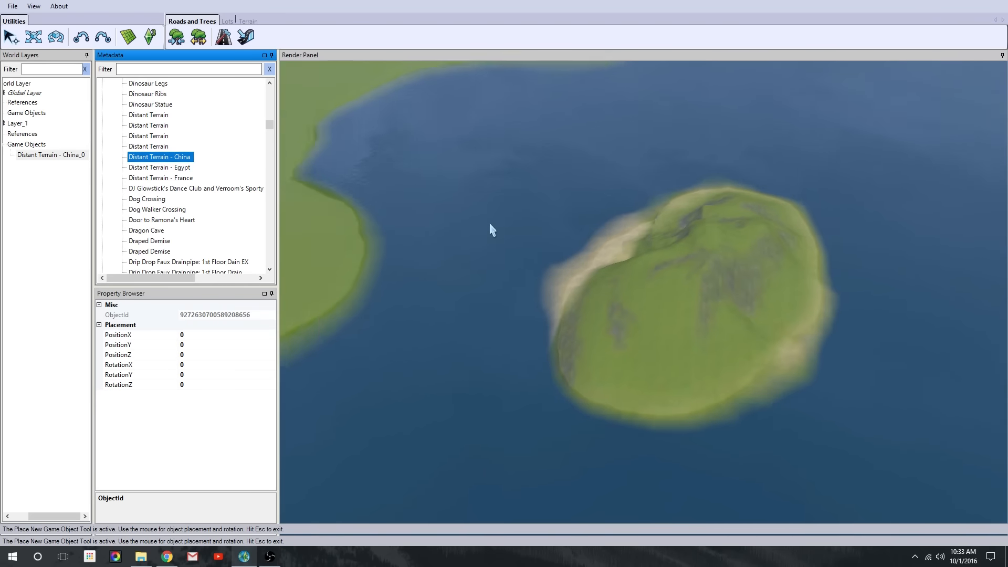
scroll(490, 229, "down", 8)
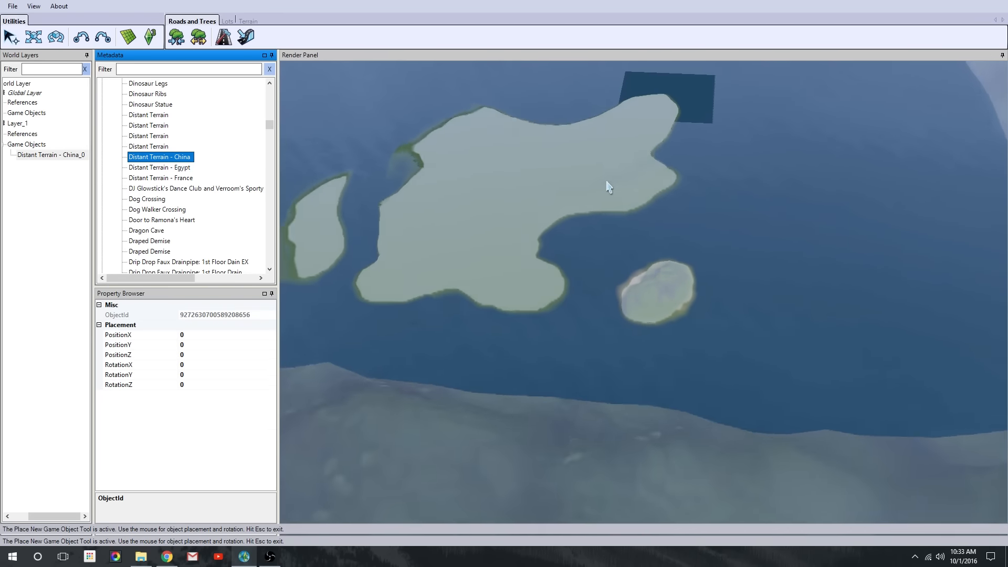
scroll(610, 210, "down", 5)
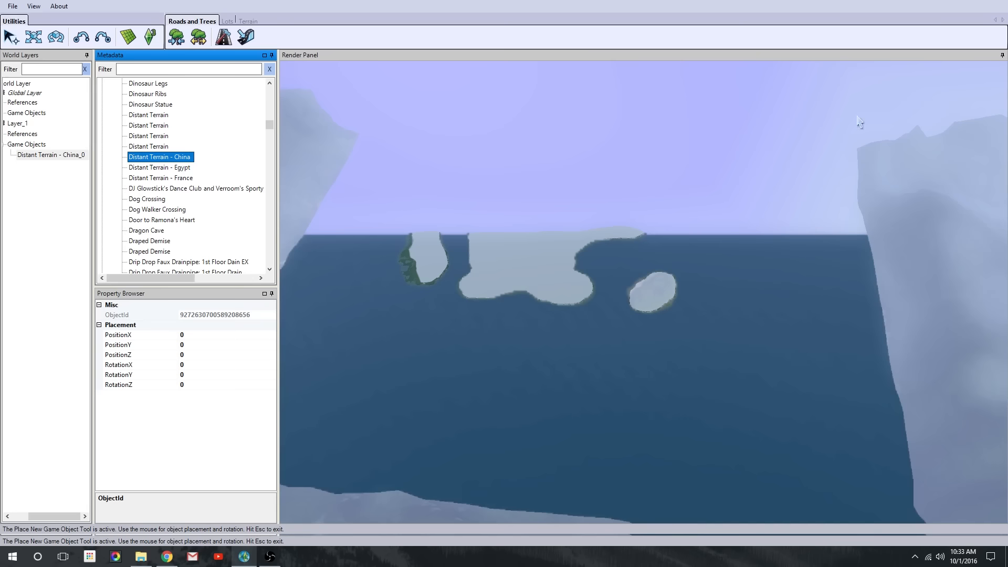
key("Escape")
Preview the Distant Terrain - France object around the world and cancel its placement
scroll(522, 214, "up", 2)
left_click_drag(166, 178, 489, 177)
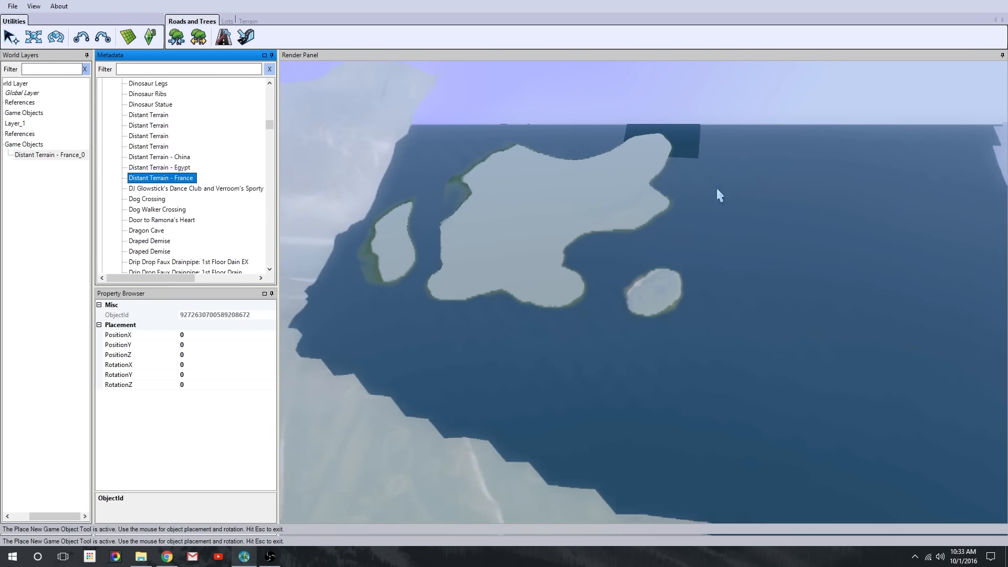
key("Escape")
scroll(675, 291, "up", 5)
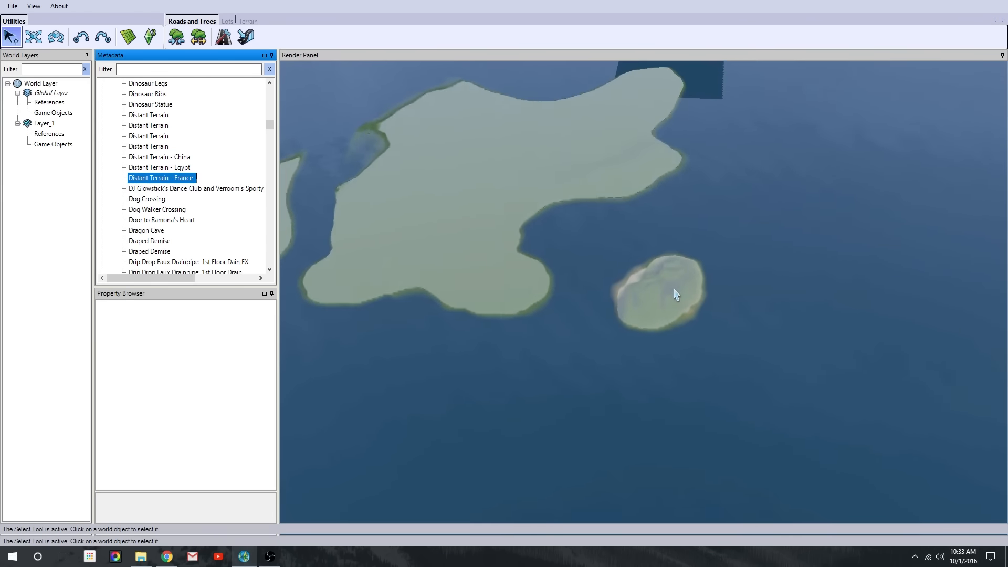
scroll(676, 294, "up", 6)
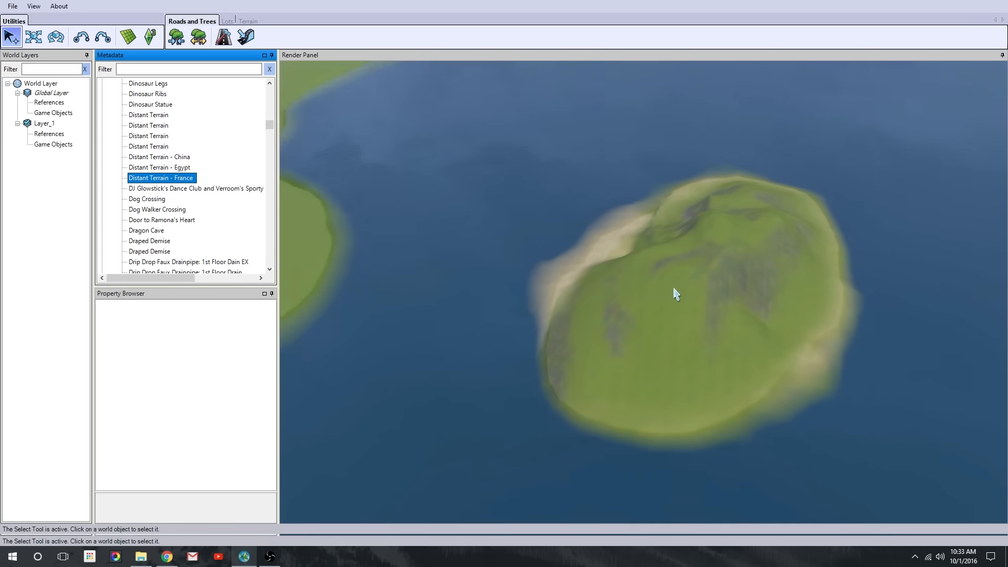
Look through the Environment objects from the trees down to the landscaping rocks for something to decorate the rocky island
scroll(169, 208, "down", 5)
scroll(606, 294, "up", 4)
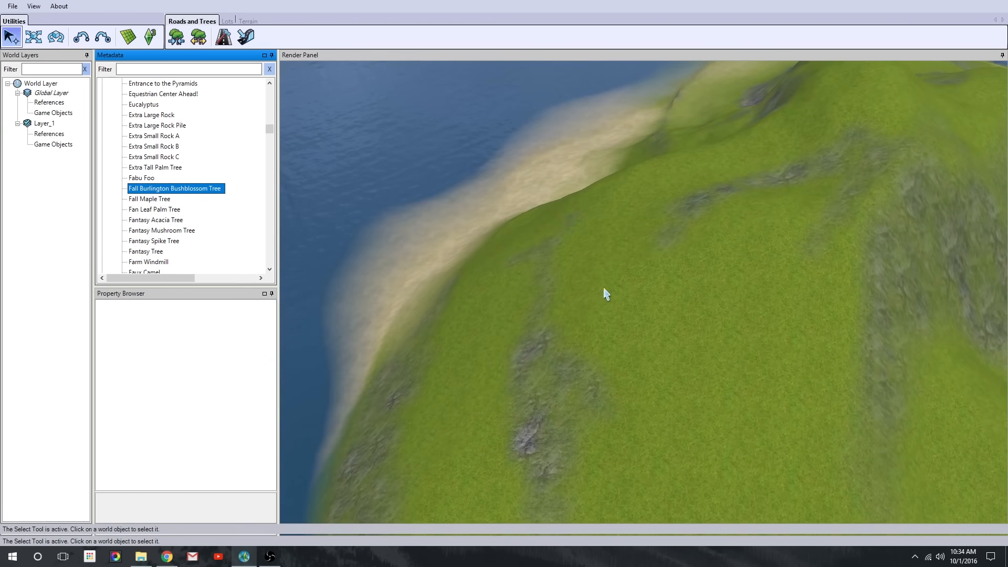
scroll(192, 212, "down", 9)
left_click_drag(172, 233, 171, 190)
scroll(479, 288, "up", 3)
left_click_drag(170, 190, 217, 229)
scroll(463, 238, "down", 3)
scroll(160, 211, "down", 12)
scroll(608, 256, "up", 2)
scroll(608, 257, "down", 3)
scroll(189, 223, "down", 15)
scroll(197, 226, "down", 7)
scroll(203, 238, "down", 1)
scroll(218, 229, "down", 1)
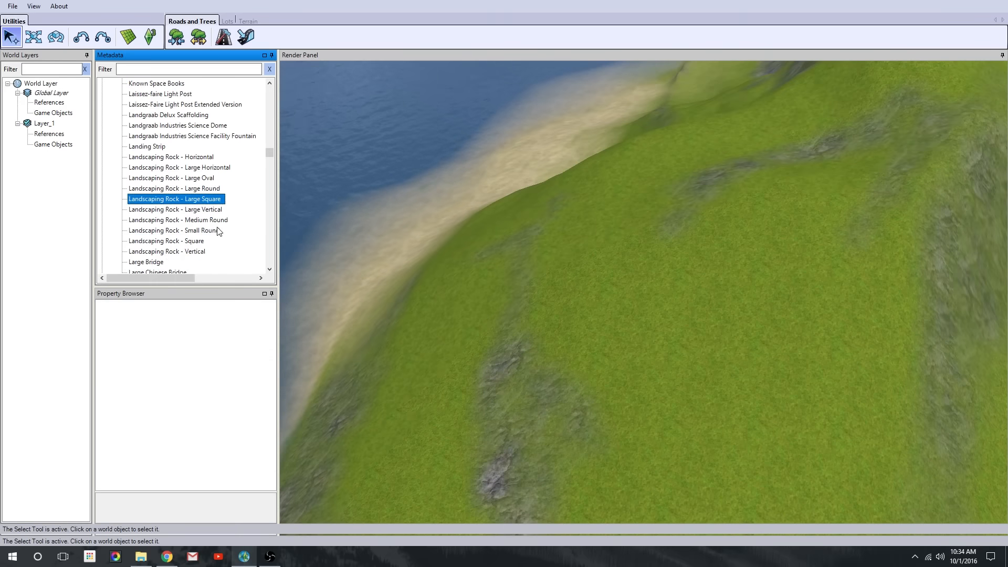
Try out a Large Rock B boulder on the rocky island's grassy hill and remove it
scroll(216, 228, "down", 4)
left_click(154, 211)
left_click_drag(154, 211, 542, 256)
scroll(542, 255, "down", 3)
middle_click_drag(542, 256, 617, 247)
scroll(692, 336, "up", 2)
left_click_drag(618, 247, 630, 256)
scroll(625, 231, "up", 2)
key("Escape")
scroll(625, 210, "down", 3)
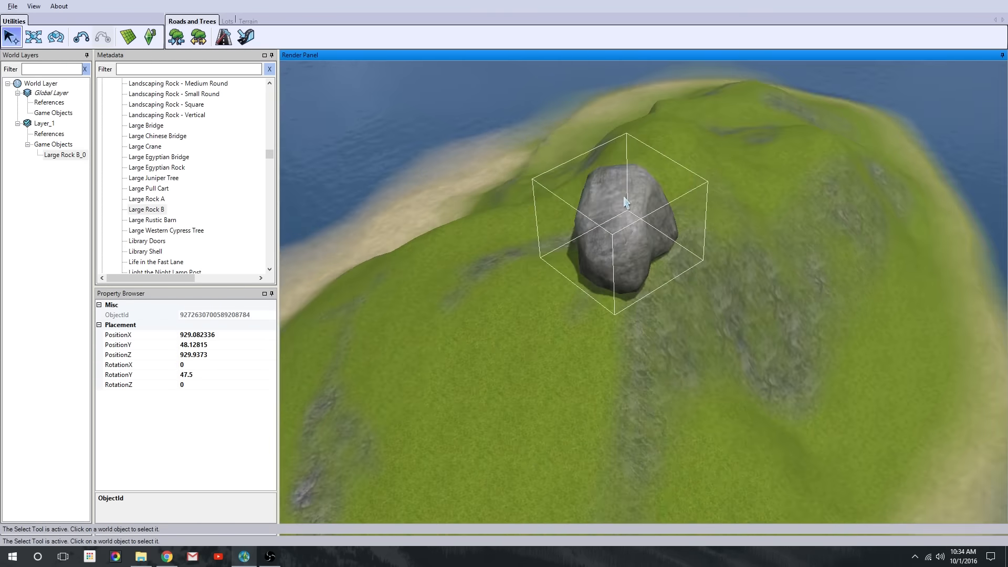
scroll(641, 268, "up", 2)
middle_click_drag(647, 283, 475, 241)
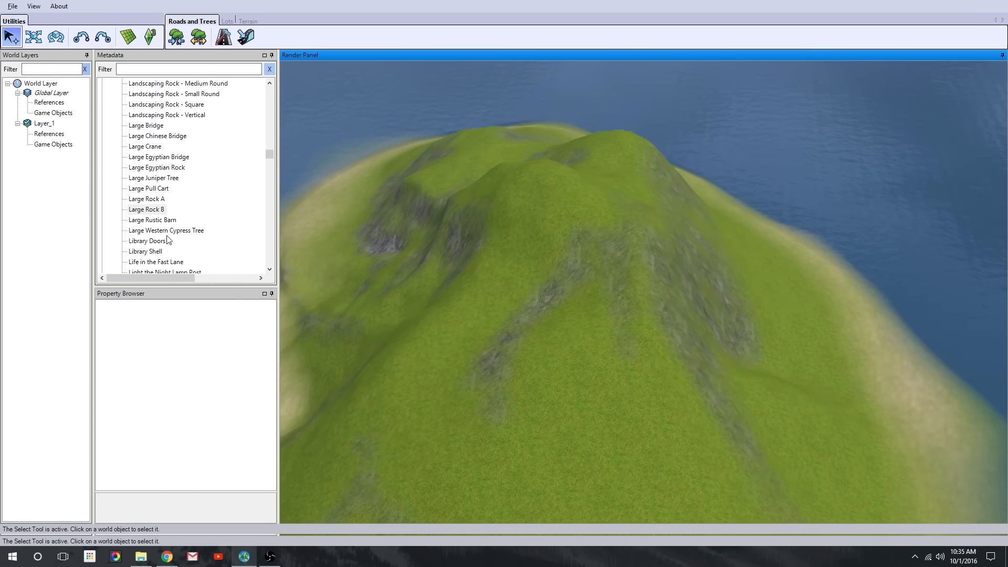
Place two rotated Large Rock A boulders along the rocky island's shore, one by the water and one on the sand
left_click_drag(146, 198, 239, 429)
middle_click_drag(237, 423, 713, 425)
middle_click_drag(791, 187, 691, 459)
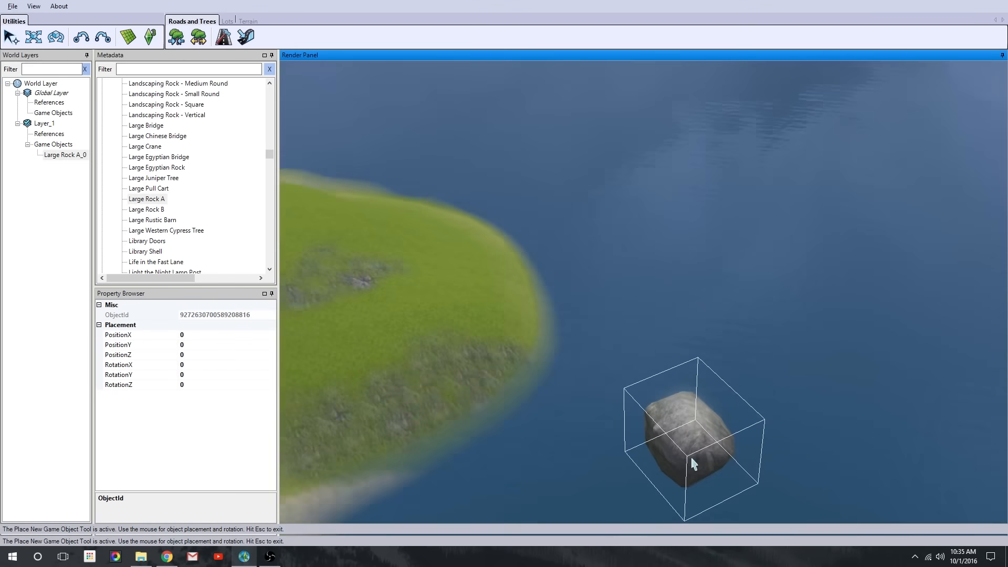
scroll(649, 298, "up", 4)
scroll(649, 299, "down", 3)
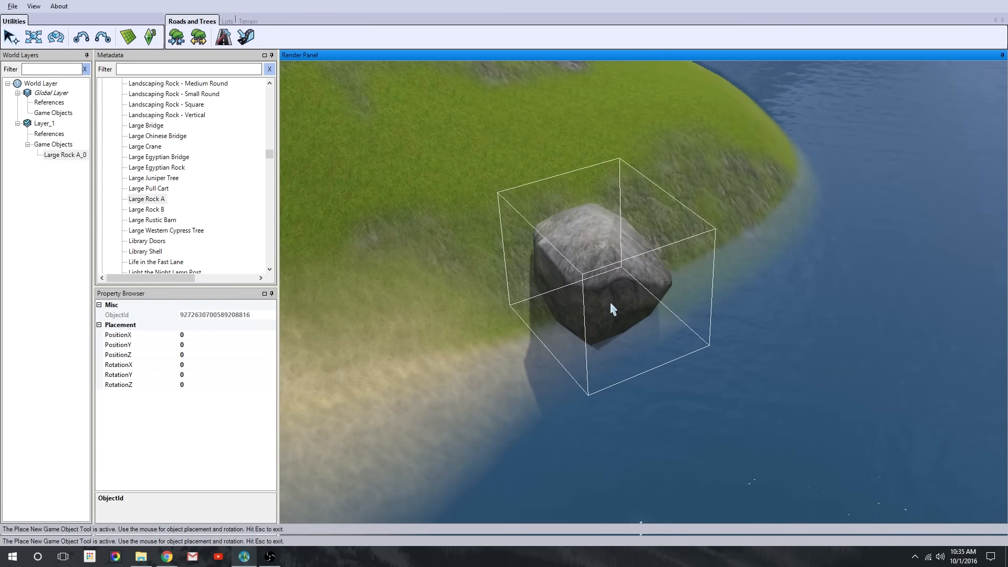
left_click_drag(610, 301, 551, 309)
Try PositionY values of -10, 3, 5, 6 and 7 on the boulder nearest the water
left_click(65, 156)
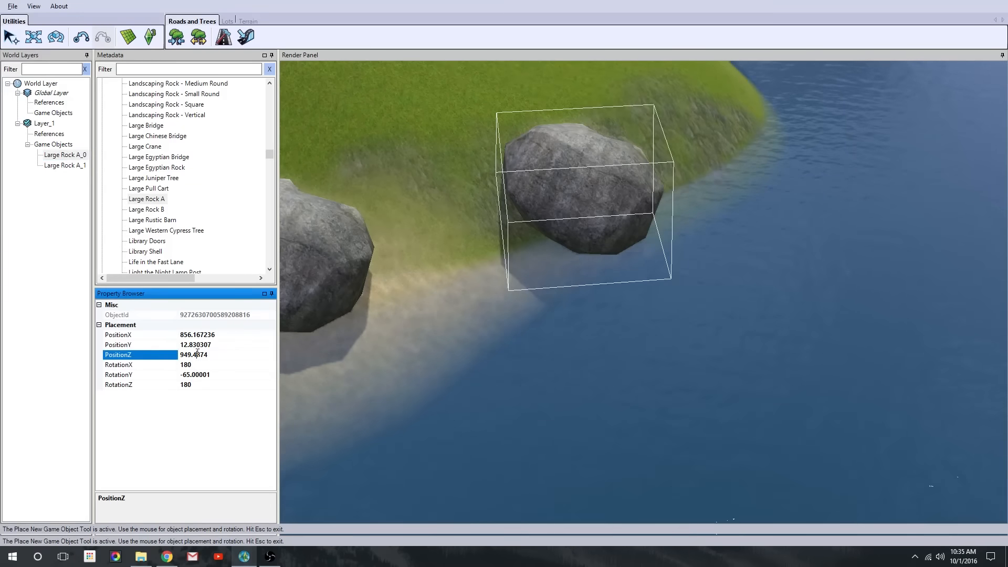
left_click(216, 345)
type("-10")
key("Return")
type("3")
key("Return")
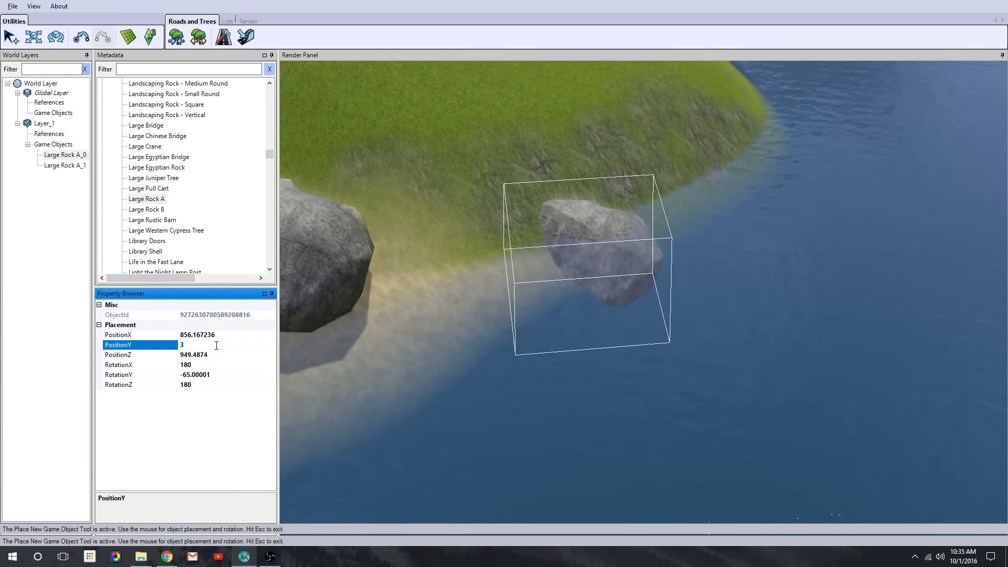
type("5")
key("Return")
type("6")
key("Return")
type("7")
key("Return")
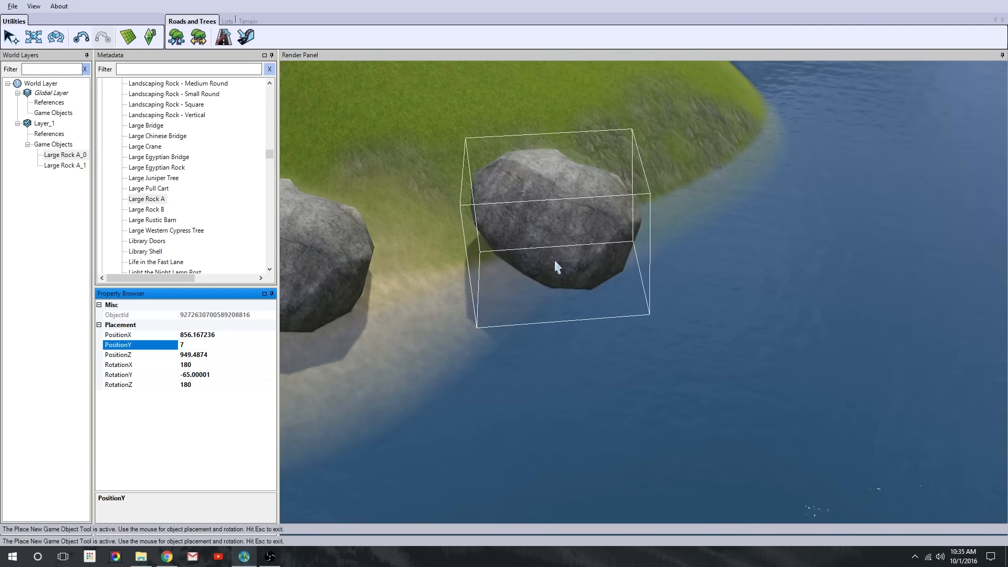
Remove the boulder nearest the water, keeping the one on the sand
key("Escape")
left_click(329, 260)
right_click_drag(329, 260, 439, 345)
key("ctrl+z")
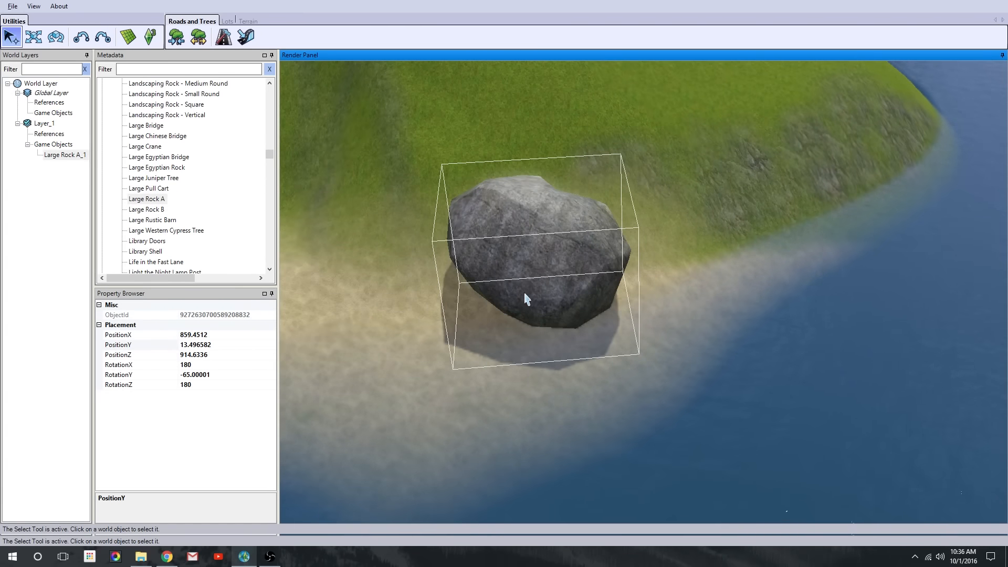
scroll(552, 257, "down", 3)
left_click(194, 355)
left_click(148, 188)
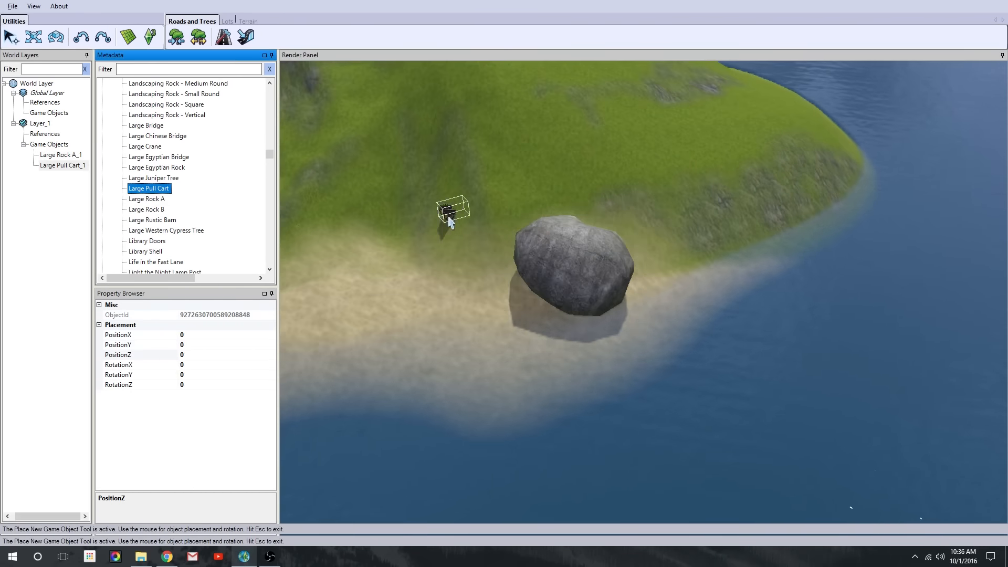
key("Escape")
Sink the boulder into the sand by setting its PositionY to 7
left_click(575, 262)
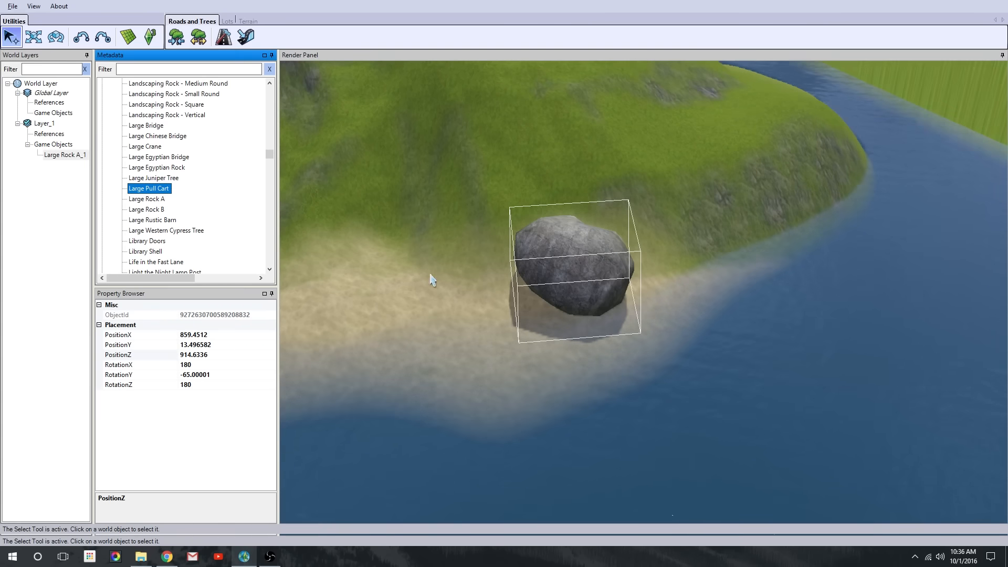
left_click(139, 335)
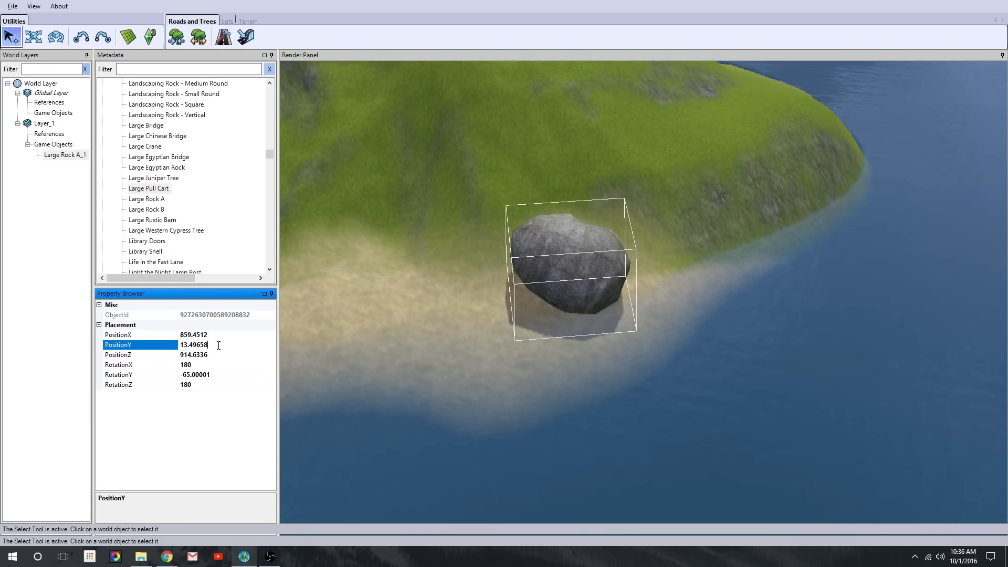
key("BackSpace")
key("BackSpace")
key("BackSpace")
key("BackSpace")
key("BackSpace")
key("BackSpace")
key("BackSpace")
key("BackSpace")
type("7")
key("Return")
Place another Large Rock A beside the sunken boulder, on the side toward the water
scroll(405, 376, "up", 3)
left_click(147, 199)
left_click(658, 268)
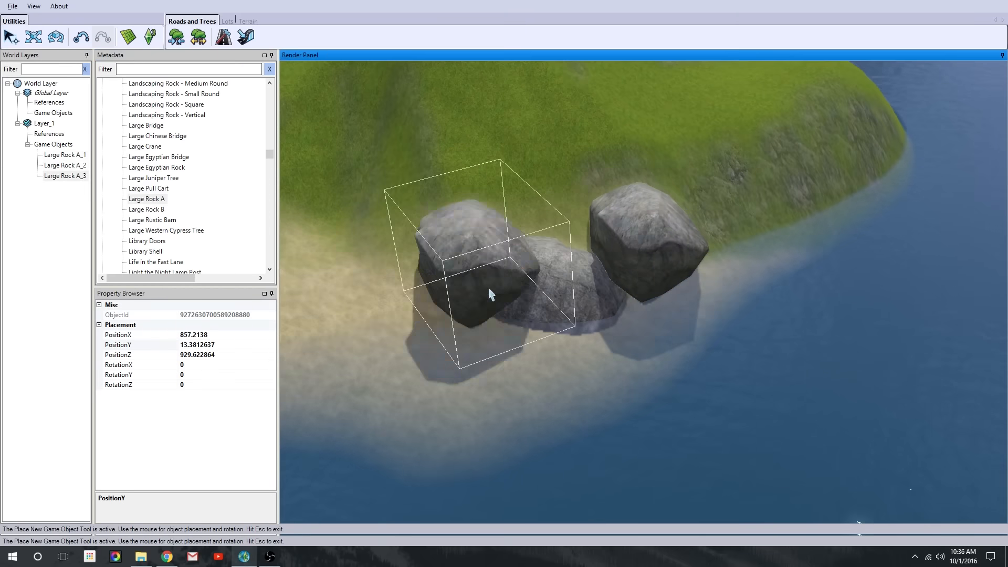
key("Escape")
Set the second boulder's PositionY to 11 after trying 5 and 8
left_click(667, 263)
left_click(220, 344)
key("BackSpace")
key("BackSpace")
key("BackSpace")
key("BackSpace")
key("BackSpace")
key("BackSpace")
key("BackSpace")
key("BackSpace")
key("BackSpace")
key("BackSpace")
type("5")
key("Return")
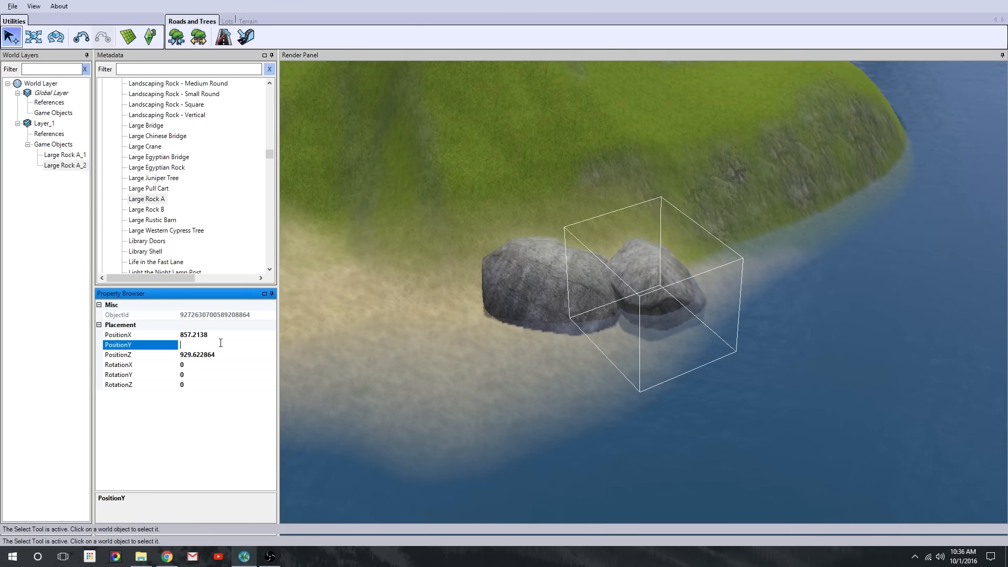
type("8")
key("Return")
key("BackSpace")
type("11")
key("Return")
left_click(604, 431)
Place a Large Rock B beside the two boulders on the rocky island's shore
scroll(604, 430, "up", 3)
left_click(488, 315)
left_click(146, 209)
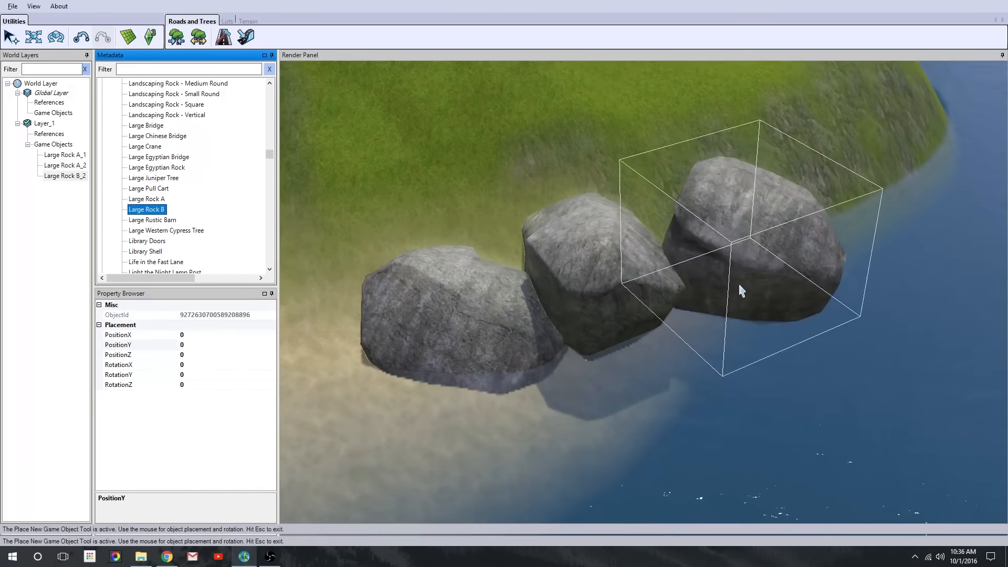
left_click_drag(499, 254, 523, 265)
scroll(767, 329, "down", 2)
middle_click_drag(685, 379, 730, 361)
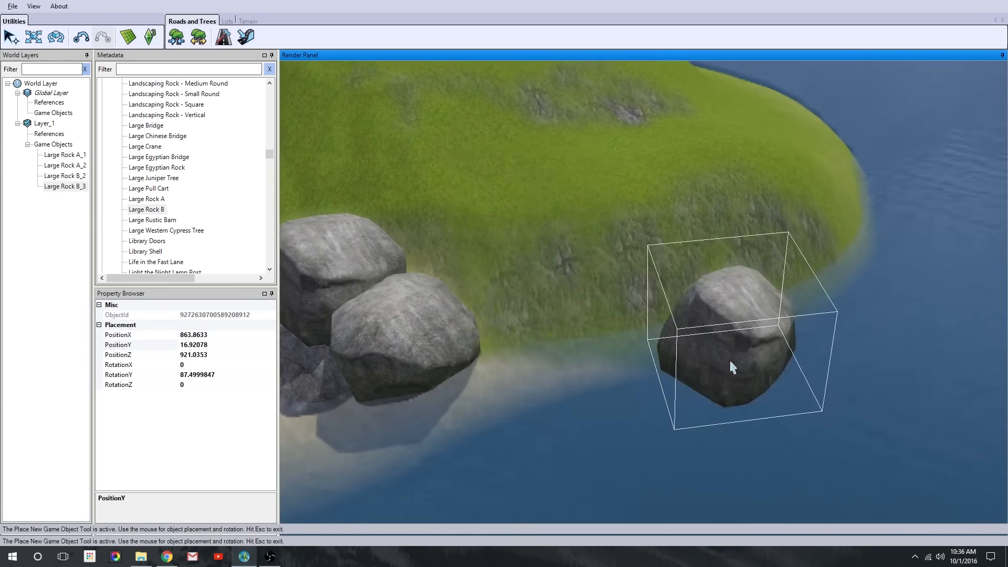
Place a second Large Rock B behind the boulder cluster, on its uphill side
right_click_drag(729, 360, 817, 383)
left_click(156, 199)
scroll(196, 225, "down", 1)
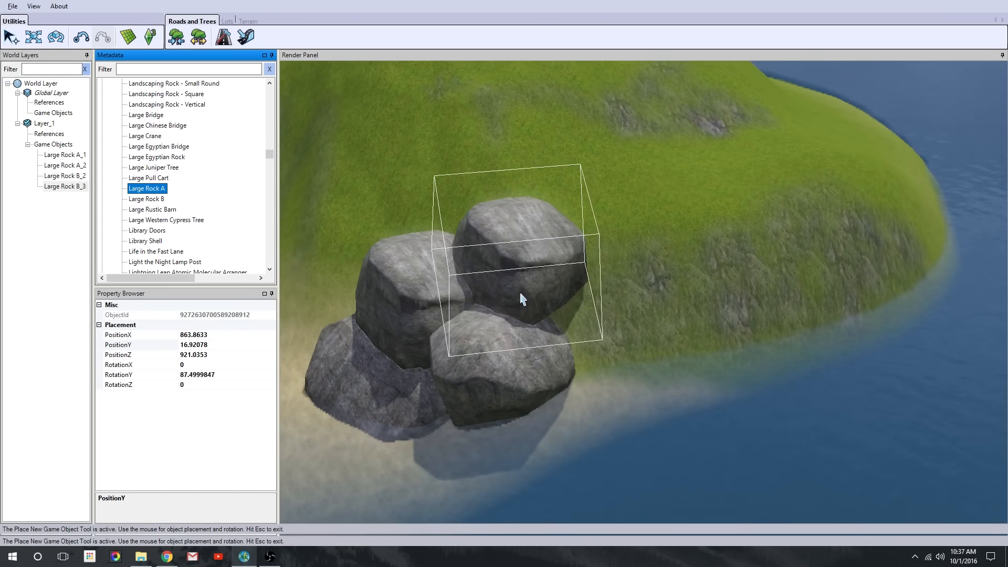
left_click(522, 299)
Set the newest boulder's PositionY to 18 after trying 17
left_click(236, 344)
key("Escape")
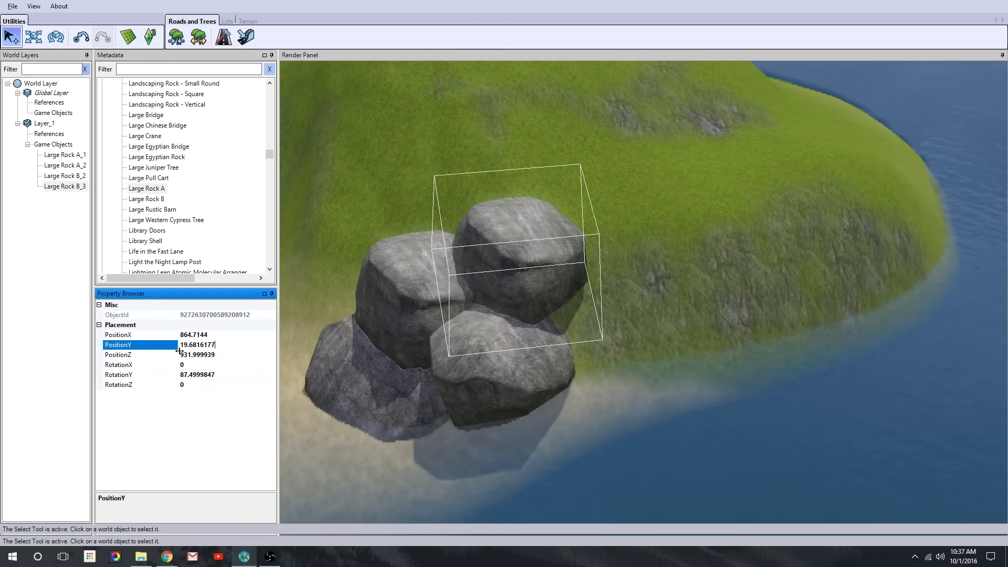
type("17")
key("Return")
type("18")
key("Return")
scroll(604, 368, "down", 3)
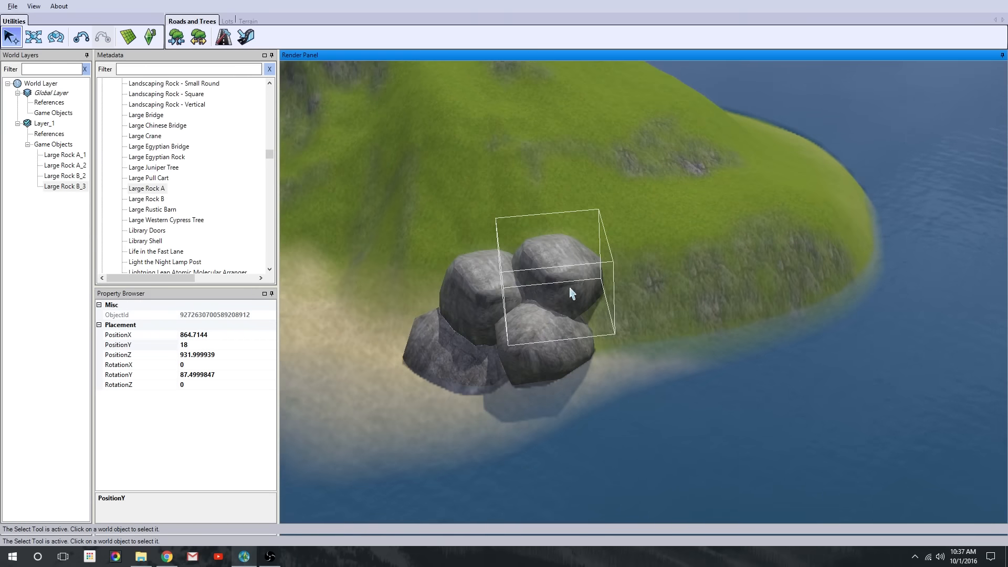
right_click_drag(569, 286, 512, 324)
scroll(191, 223, "down", 3)
left_click(147, 250)
scroll(500, 254, "up", 5)
key("Escape")
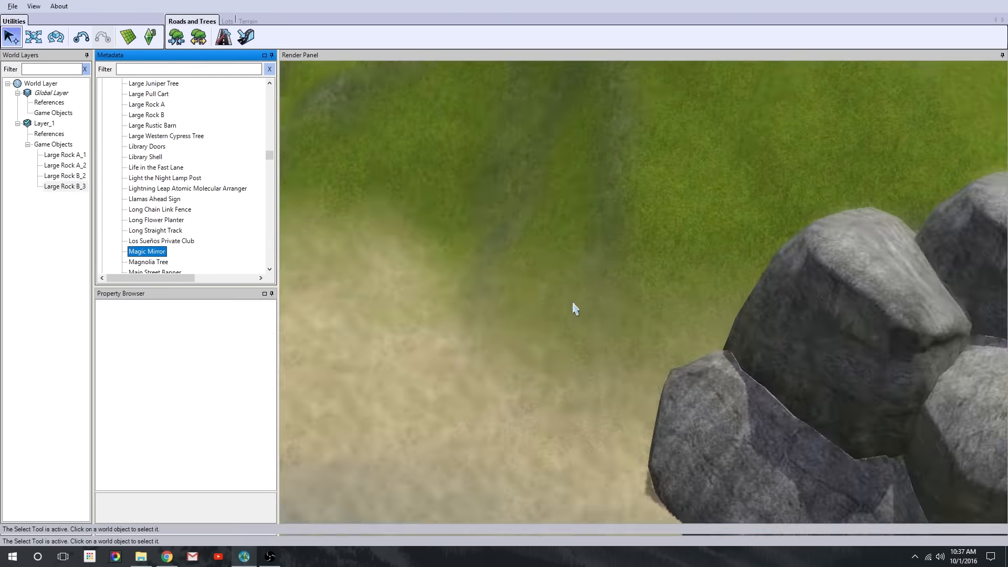
Filter the object catalogue by "light" and browse the matching entries
left_click_drag(270, 159, 270, 89)
left_click(184, 68)
type("light")
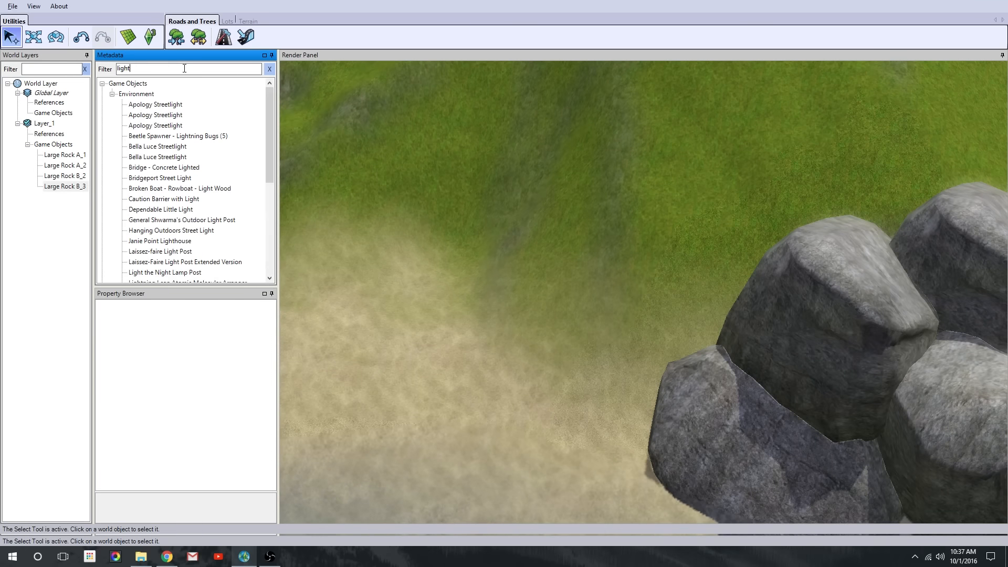
mouse_move(270, 141)
left_mouse_down()
mouse_move(267, 253)
mouse_move(268, 124)
left_mouse_up()
Filter the object catalogue by "house" and try out the Houseboat A on the island
double_click(184, 69)
type("house")
left_click(147, 104)
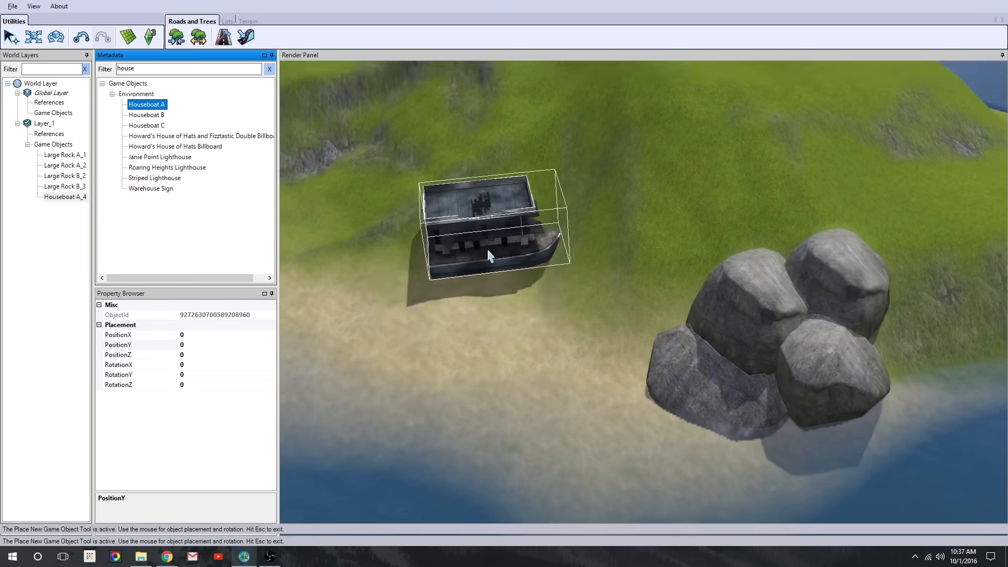
left_click(174, 136)
Place the Janie Point Lighthouse on the grassy height at the island's end, rotated about 7.5 around Y
left_click(159, 157)
left_click(489, 290)
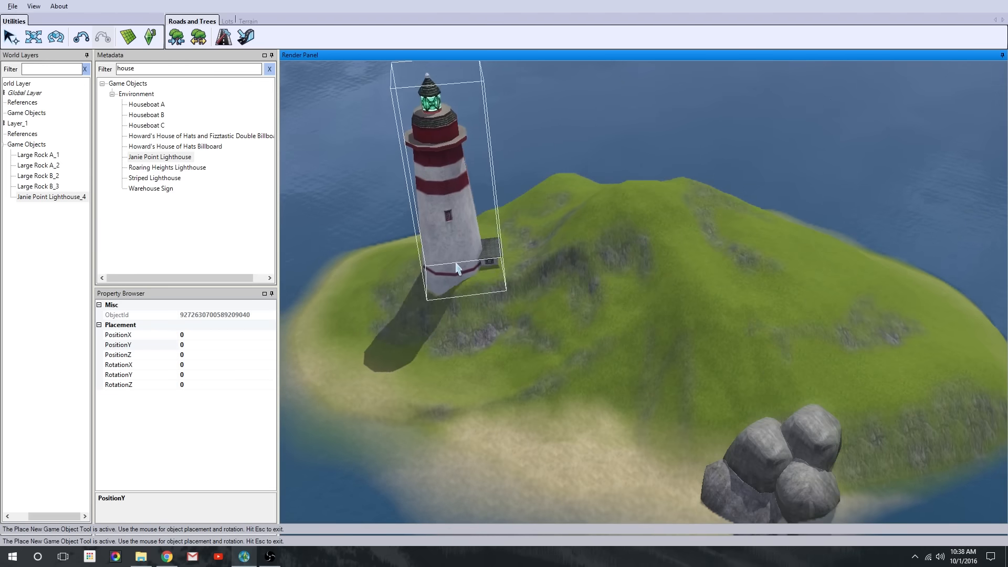
scroll(462, 256, "up", 3)
scroll(549, 233, "down", 3)
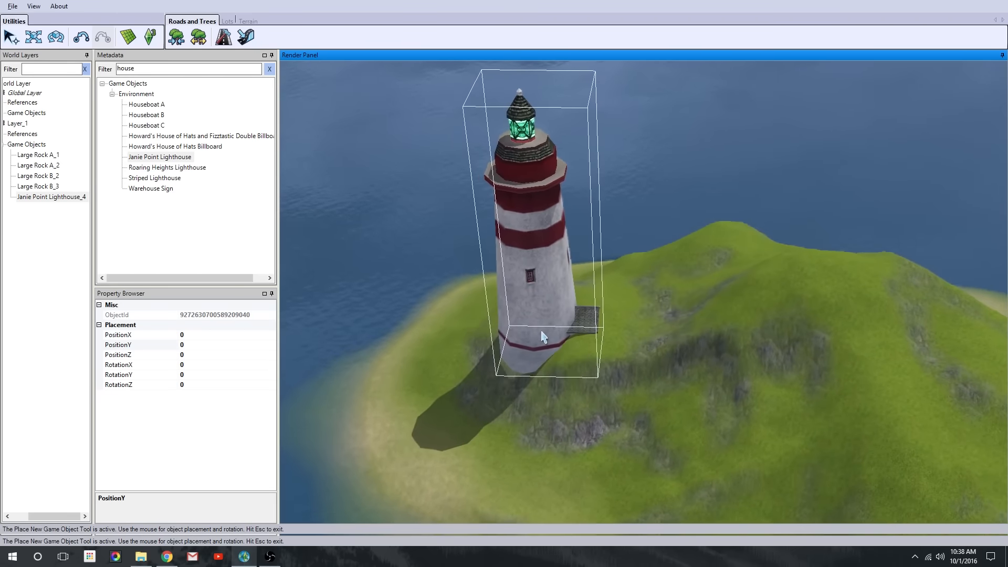
left_click(558, 340)
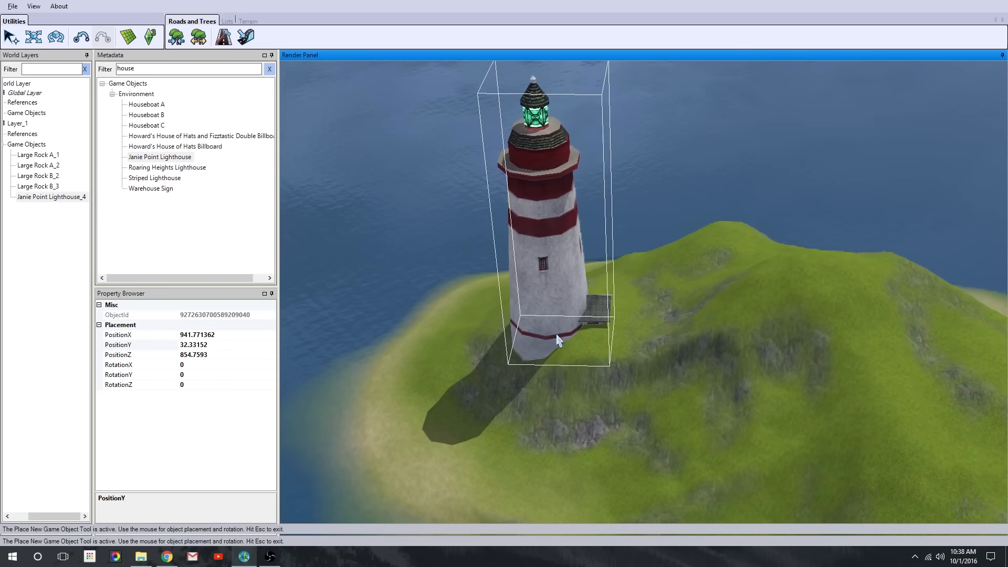
key("Escape")
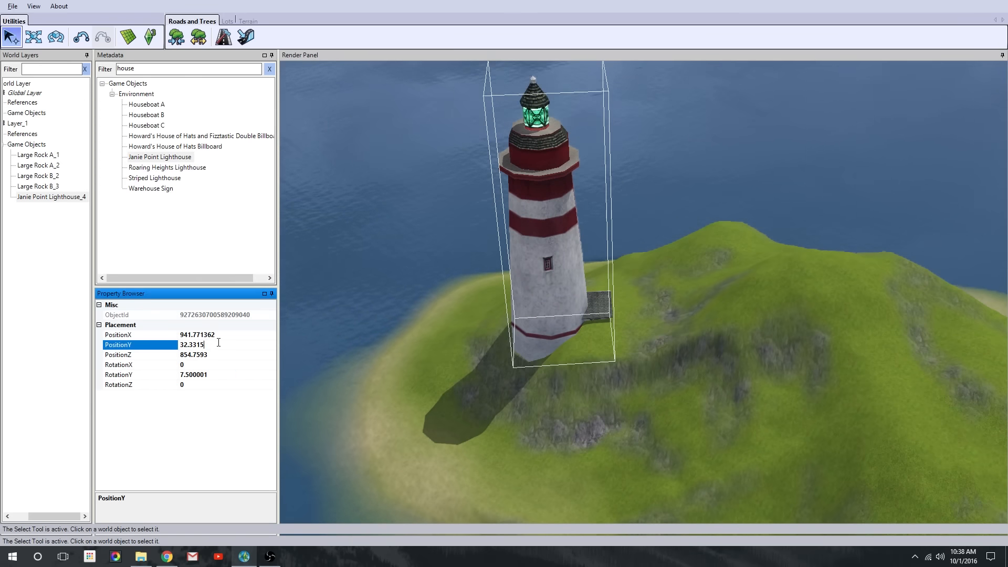
Raise the lighthouse by setting its PositionY to 35 and check how its base meets the ground
key("Return")
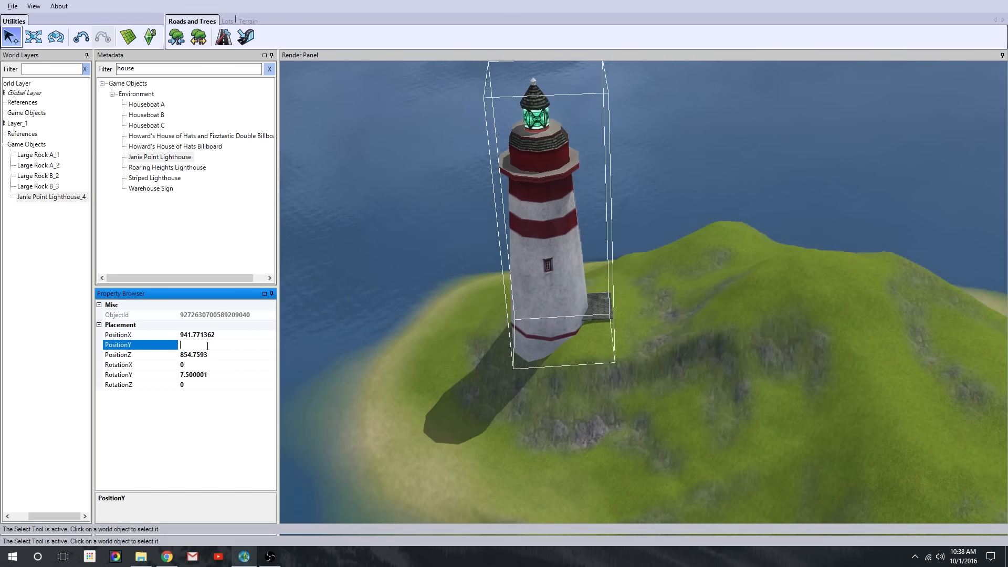
type("3")
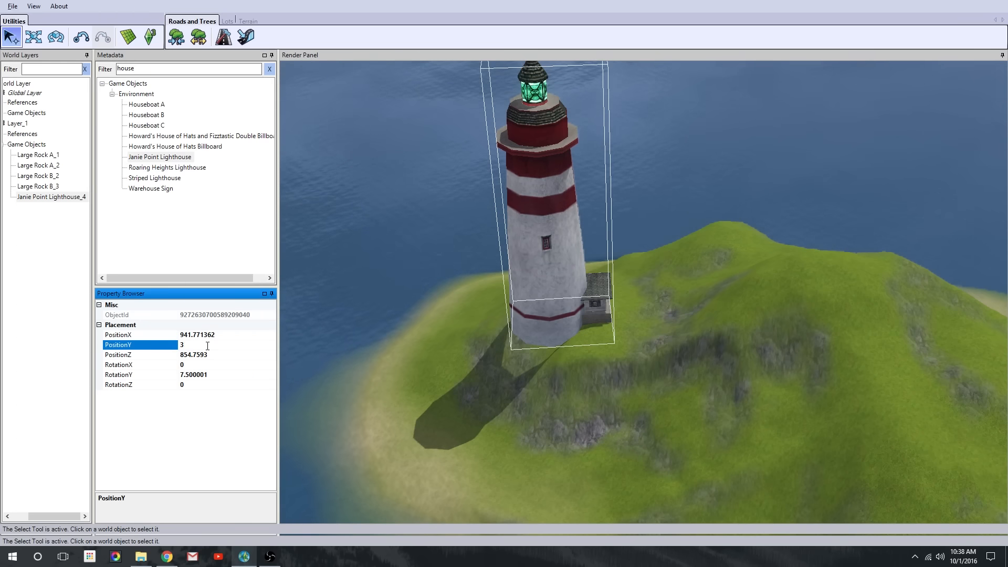
type("935")
key("Return")
middle_click_drag(761, 357, 540, 326)
scroll(540, 326, "up", 5)
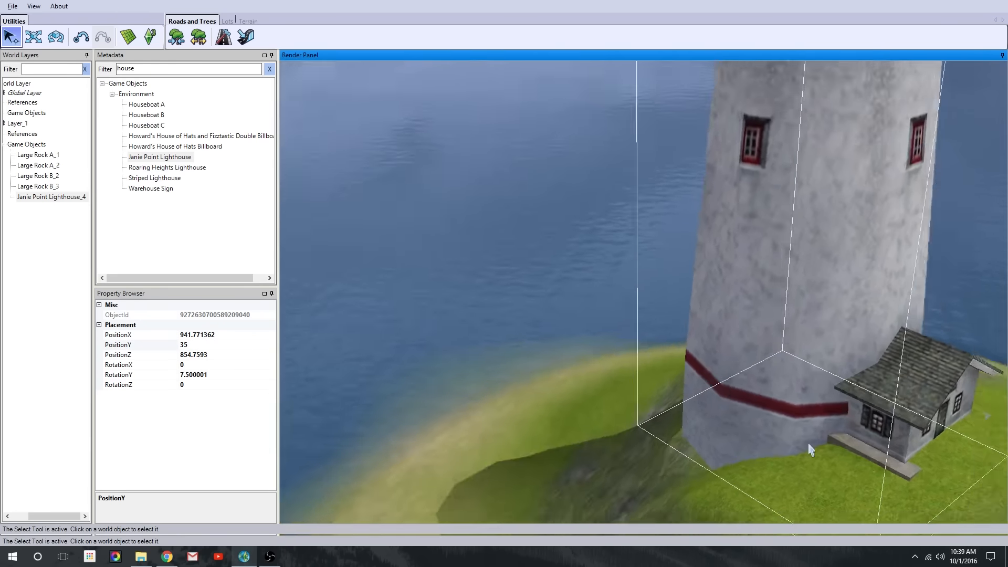
middle_click_drag(808, 443, 497, 374)
Switch to terrain sculpting and choose the Hill - Gentle modifier for the slope around the lighthouse
left_click(247, 21)
left_click(176, 37)
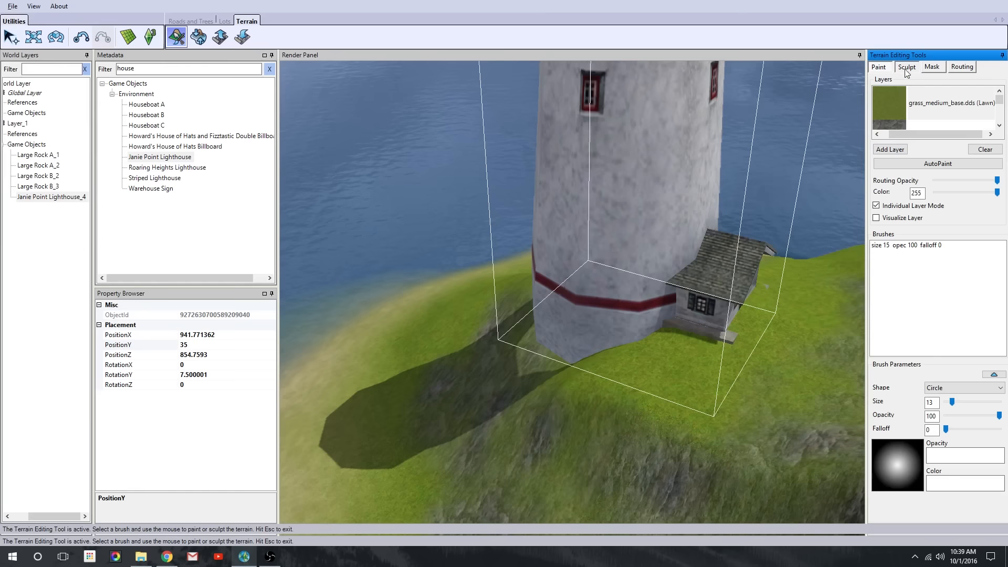
left_click(893, 116)
left_click(890, 107)
middle_click_drag(537, 376, 926, 218)
scroll(542, 337, "down", 4)
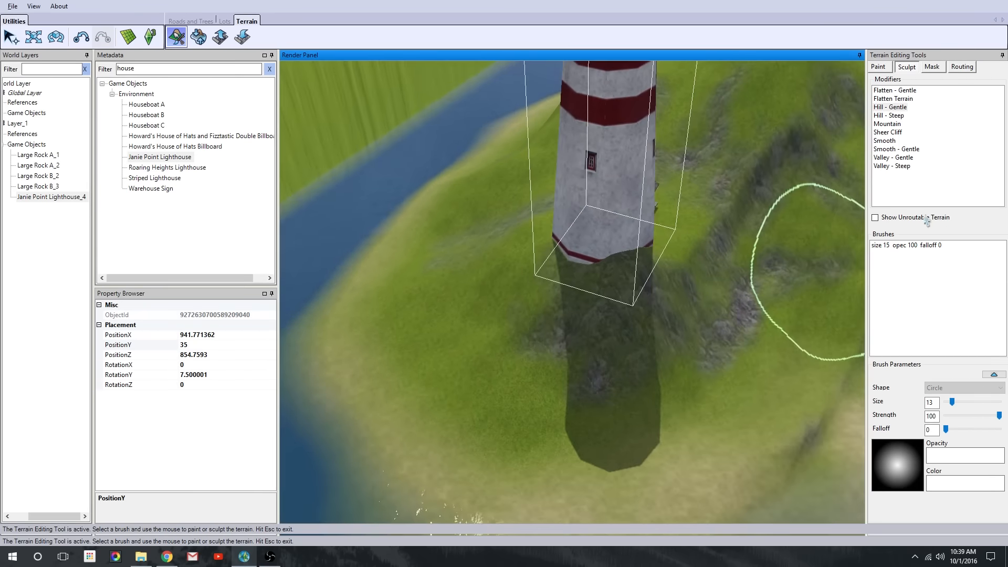
scroll(926, 218, "up", 2)
Sculpt and smooth the hillside beside the lighthouse's cottage
left_click(885, 141)
middle_click_drag(648, 268, 378, 336)
scroll(571, 348, "up", 3)
scroll(547, 377, "down", 4)
scroll(378, 336, "up", 4)
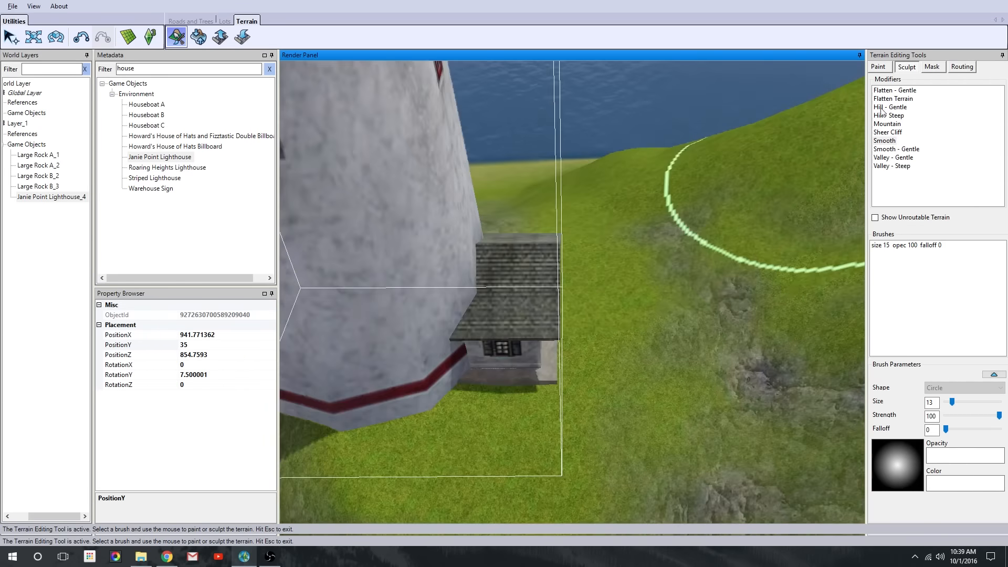
mouse_move(699, 308)
left_mouse_down()
mouse_move(625, 322)
mouse_move(638, 289)
mouse_move(720, 299)
left_mouse_up()
left_click(886, 141)
scroll(719, 299, "down", 4)
mouse_move(719, 299)
middle_mouse_down()
mouse_move(680, 377)
mouse_move(612, 345)
mouse_move(552, 428)
mouse_move(652, 333)
middle_mouse_up()
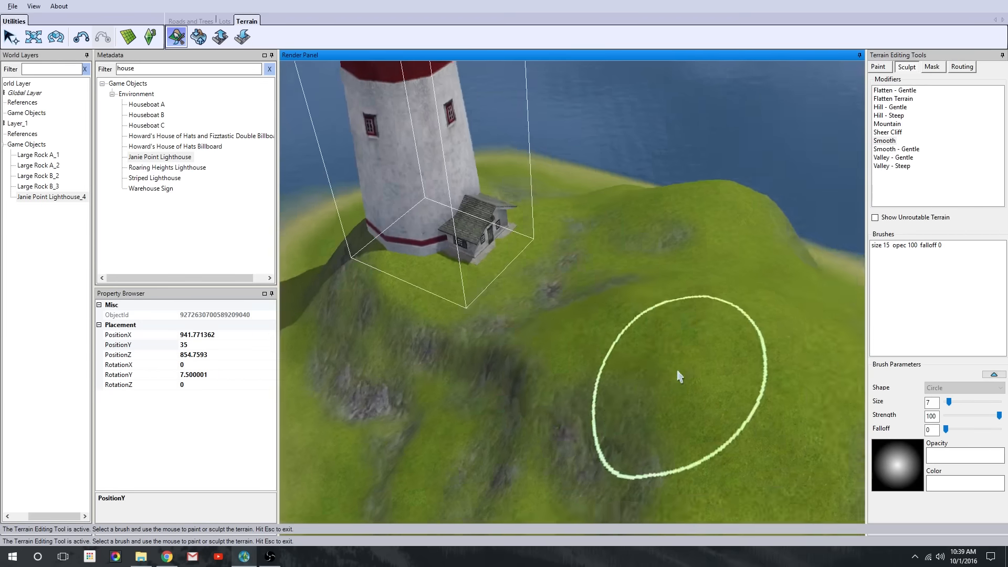
Level the ground beside and below the lighthouse with the Flatten - Gentle modifier and a size 7 brush
scroll(546, 293, "up", 2)
left_click_drag(544, 288, 664, 362)
scroll(664, 362, "down", 2)
mouse_move(664, 363)
middle_mouse_down()
mouse_move(635, 369)
mouse_move(439, 249)
middle_mouse_up()
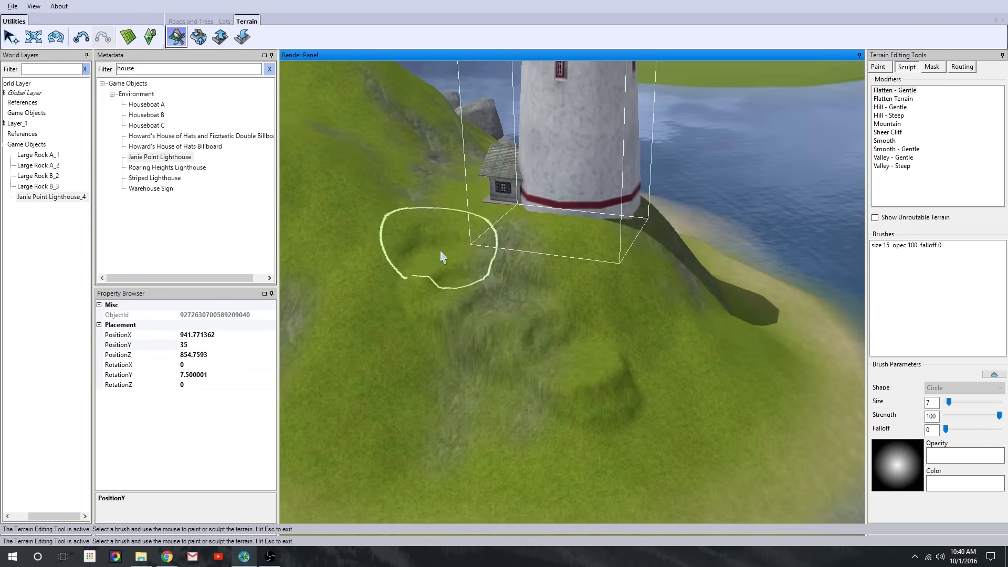
mouse_move(439, 250)
left_mouse_down()
mouse_move(704, 358)
mouse_move(683, 359)
left_mouse_up()
middle_click_drag(683, 365, 394, 366)
Smooth the slope below the lighthouse with the size 7 brush and undo the last stroke
scroll(394, 367, "up", 2)
left_click(885, 141)
right_click_drag(471, 225, 529, 230)
left_click_drag(529, 229, 700, 312)
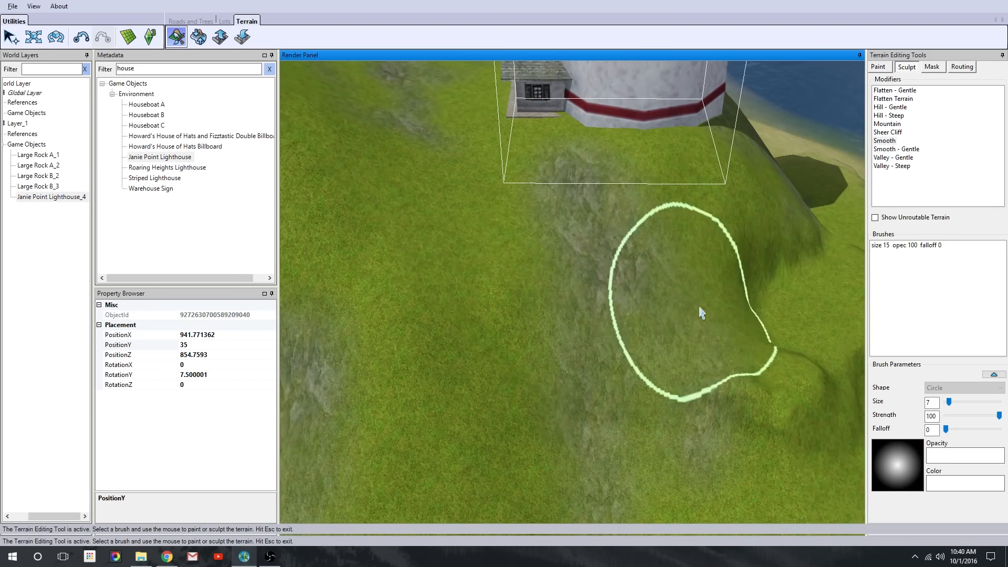
right_click_drag(835, 483, 720, 458)
key("ctrl+z")
Rework the rocky slope below the lighthouse, lowering it with the Valley - Gentle modifier at size 7
left_click_drag(607, 297, 648, 357)
scroll(577, 305, "up", 1)
mouse_move(486, 241)
left_mouse_down()
mouse_move(643, 306)
mouse_move(727, 323)
left_mouse_up()
mouse_move(727, 323)
middle_mouse_down()
mouse_move(702, 328)
mouse_move(578, 282)
mouse_move(840, 299)
middle_mouse_up()
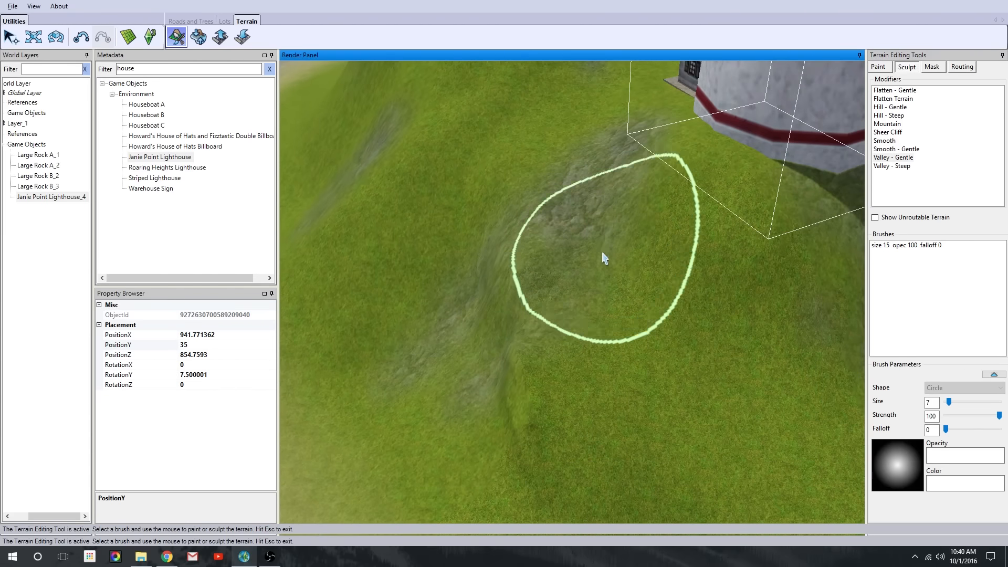
left_click_drag(602, 254, 641, 365)
Smooth the reworked slope below the lighthouse
scroll(642, 365, "down", 2)
left_click(887, 140)
left_click_drag(589, 317, 588, 297)
mouse_move(588, 296)
middle_mouse_down()
mouse_move(642, 414)
mouse_move(830, 273)
middle_mouse_up()
Lower the ledge below the lighthouse with the Valley - Gentle modifier at size 7 and strength 45
left_click(891, 166)
left_click(894, 157)
mouse_move(625, 252)
left_mouse_down()
mouse_move(576, 254)
mouse_move(565, 349)
left_mouse_up()
scroll(565, 348, "down", 2)
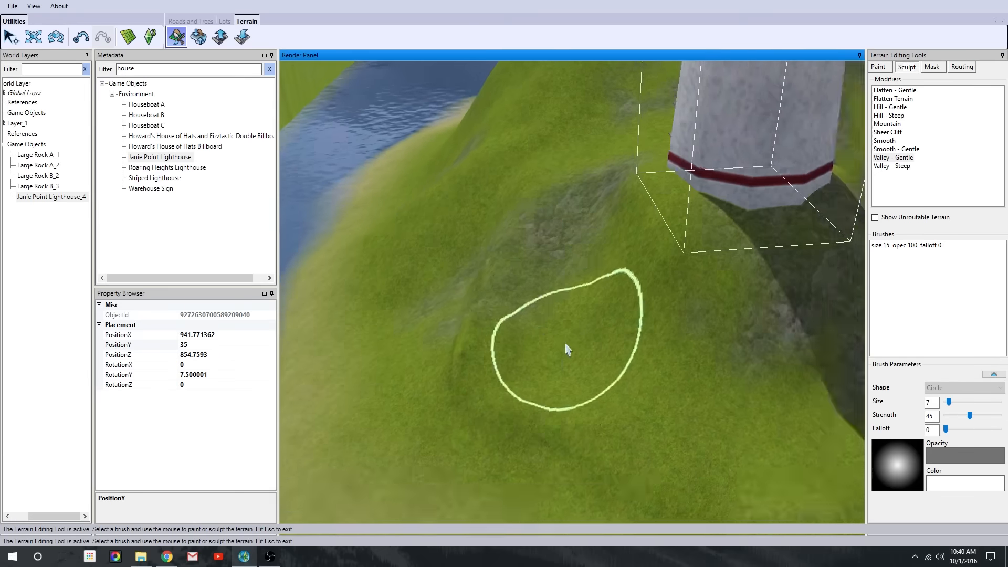
scroll(581, 294, "up", 1)
scroll(651, 342, "down", 1)
scroll(649, 342, "down", 1)
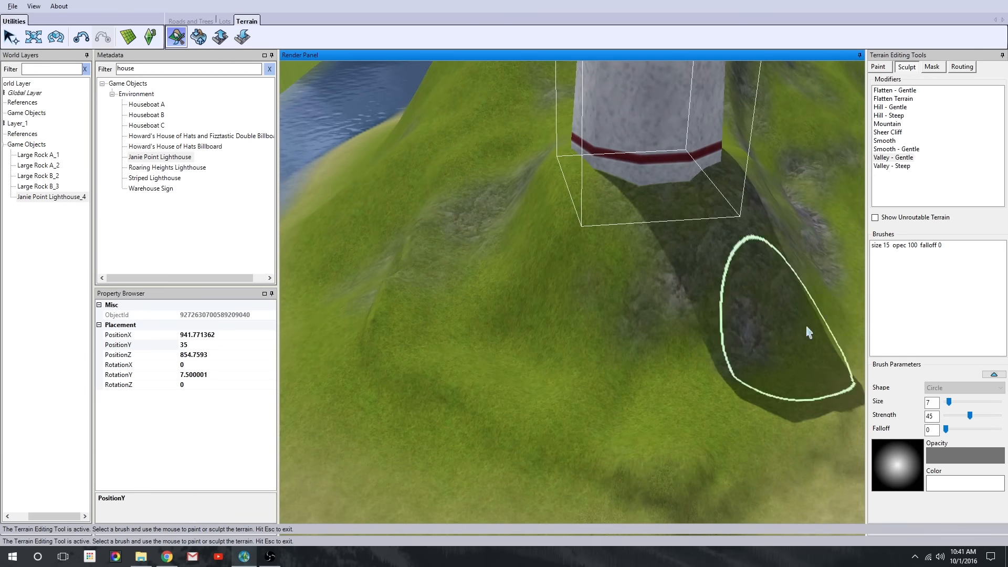
Smooth the ledge edges around the foot of the lighthouse hill with a size 4 brush at strength 45
left_click_drag(718, 407, 475, 353)
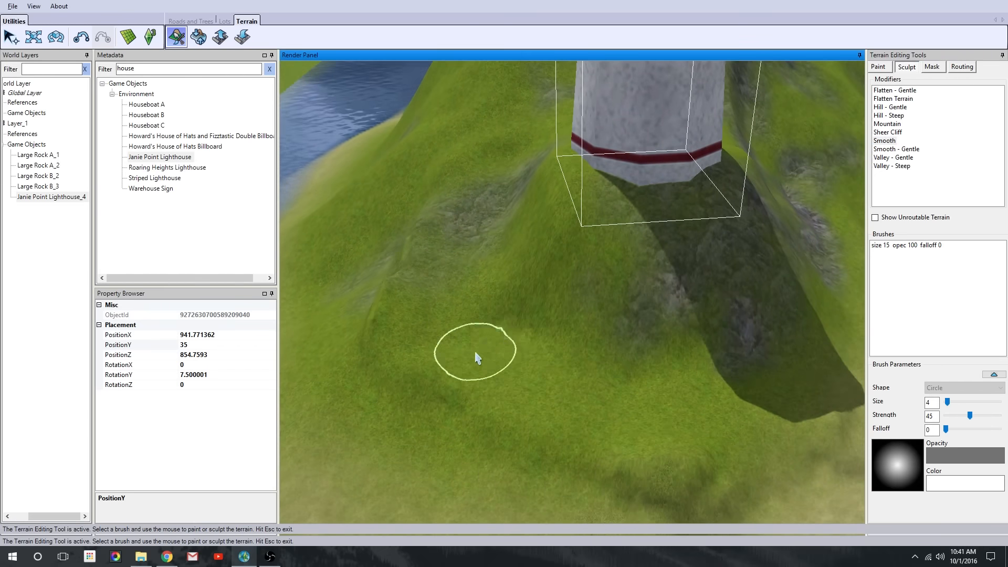
scroll(382, 116, "up", 2)
middle_click_drag(550, 165, 672, 348)
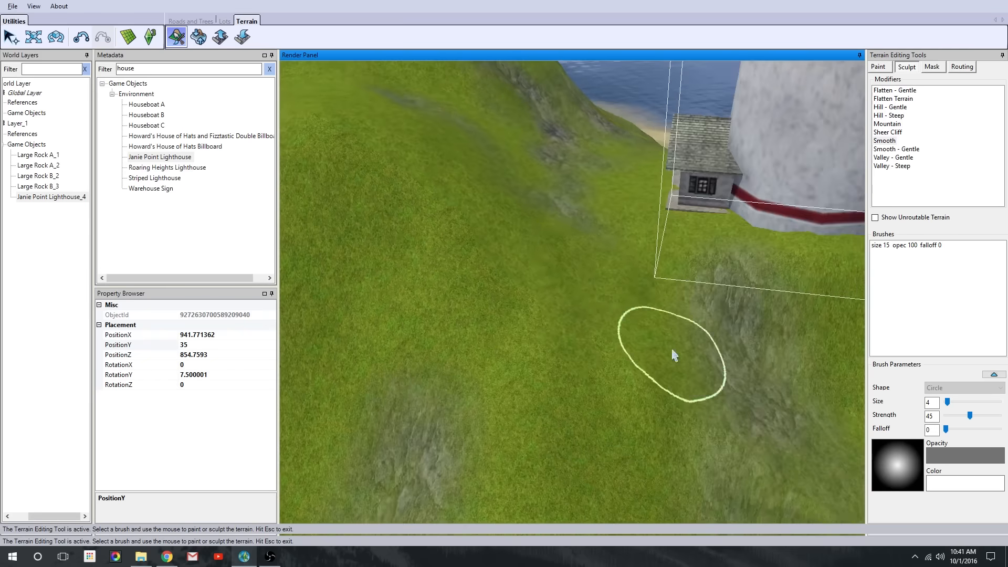
scroll(672, 348, "down", 1)
scroll(795, 393, "down", 1)
scroll(769, 313, "up", 2)
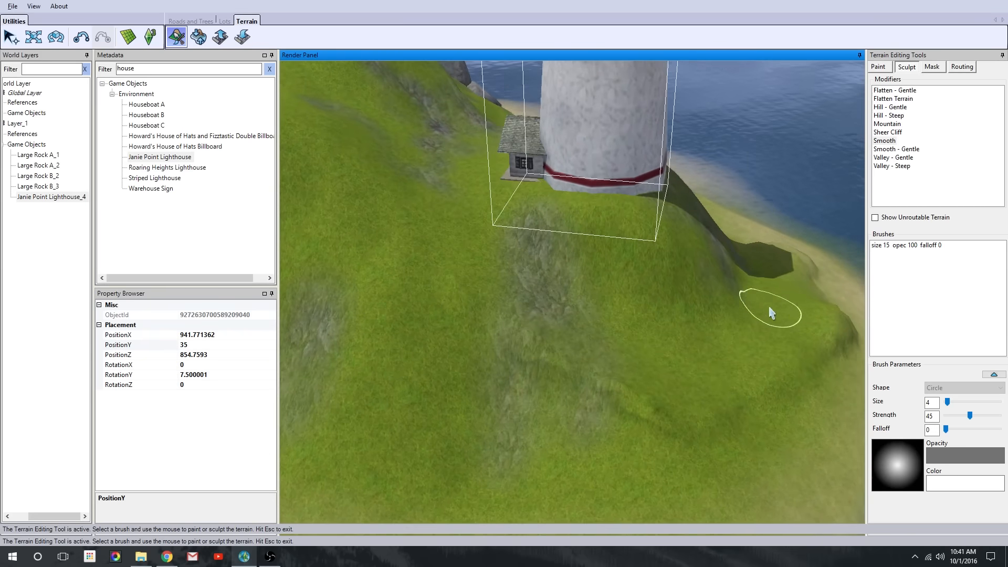
middle_click_drag(531, 424, 723, 419)
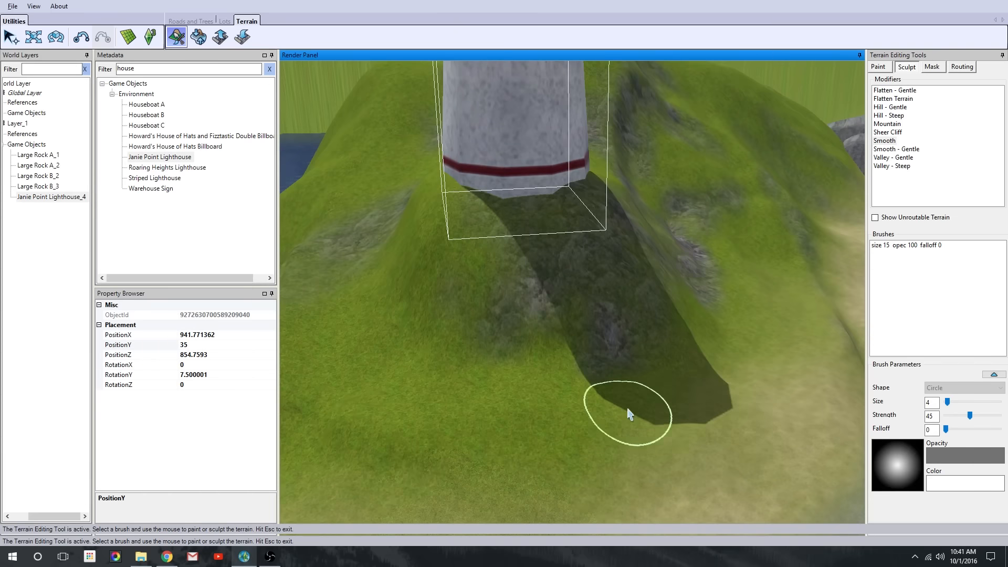
mouse_move(630, 414)
middle_mouse_down()
mouse_move(693, 418)
mouse_move(688, 350)
middle_mouse_up()
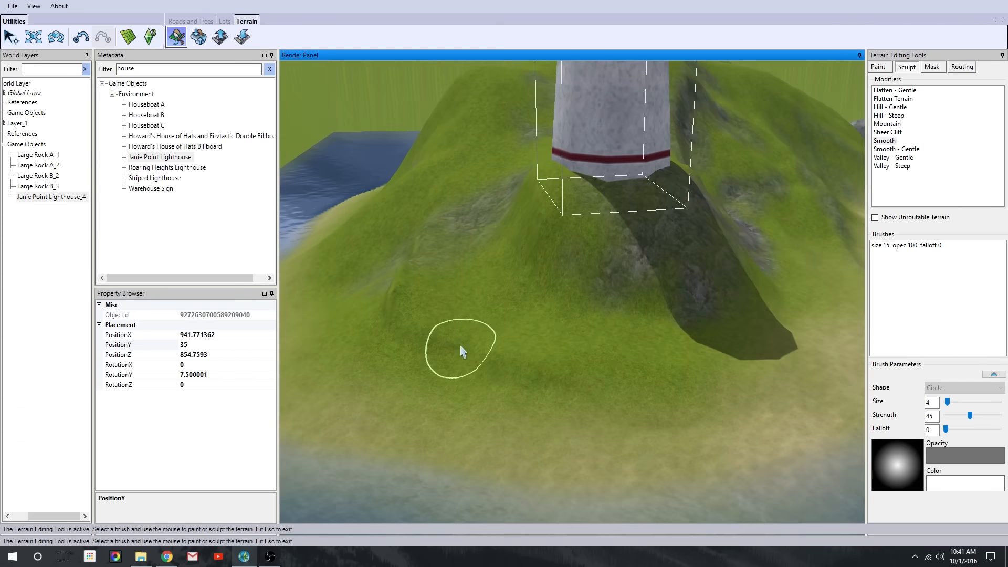
Activate the Road Tool and look through the Base Game Road's street, sidewalk and intersection textures
left_click(192, 21)
left_click(223, 37)
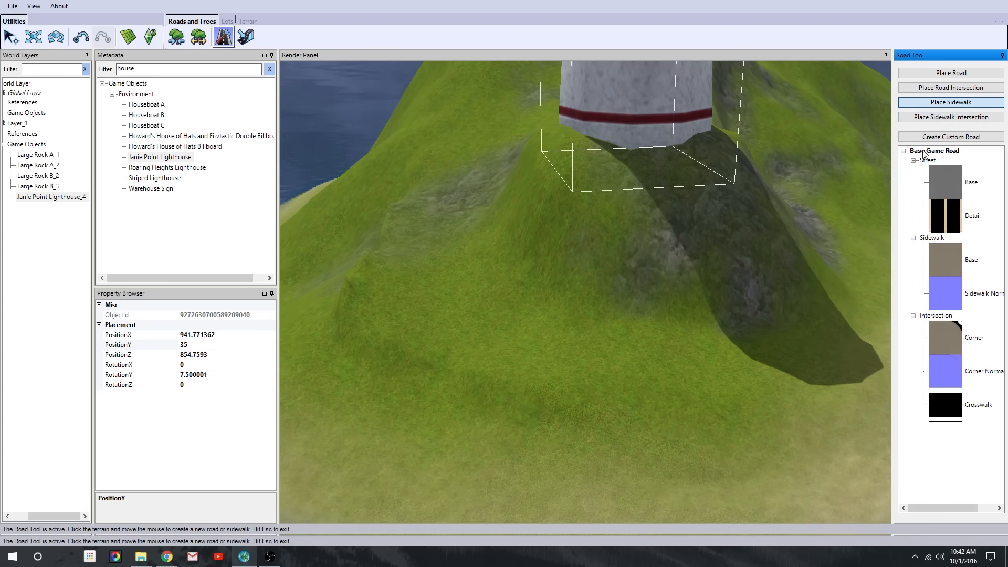
left_click(903, 151)
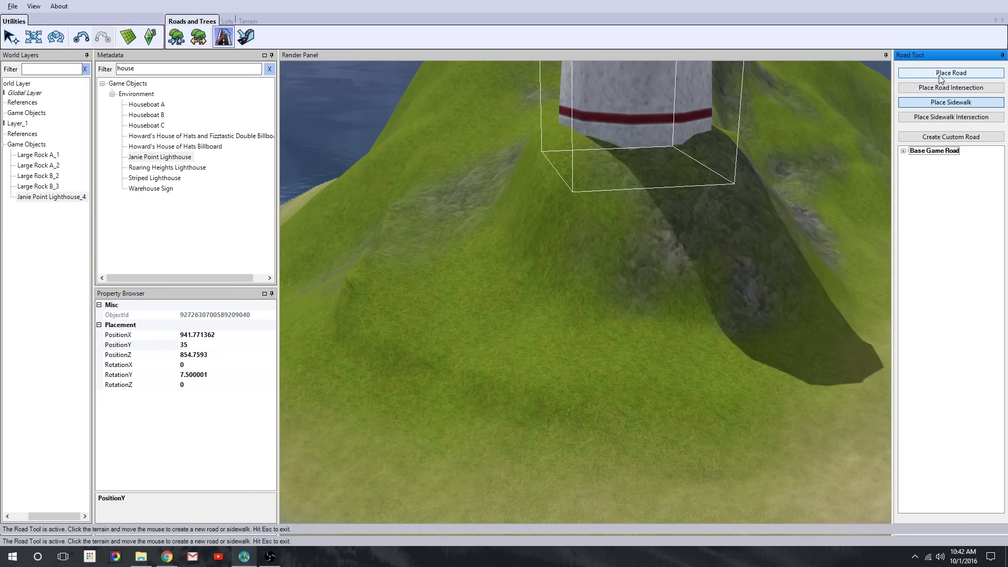
middle_click_drag(525, 289, 599, 295)
scroll(599, 294, "up", 8)
left_click(904, 151)
scroll(741, 366, "down", 5)
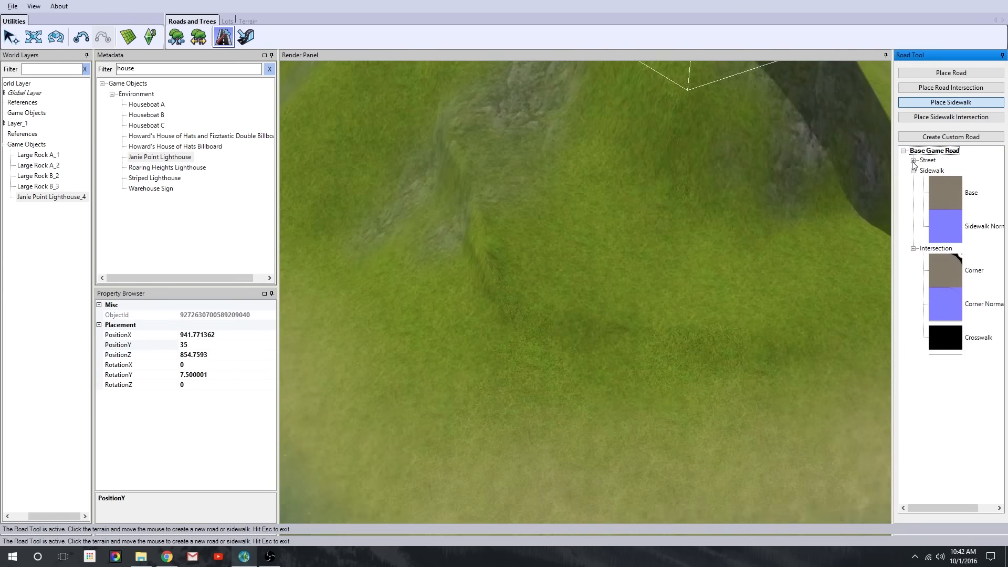
Place a sidewalk intersection tile in front of the lighthouse cottage's door
left_click(943, 117)
scroll(572, 242, "up", 5)
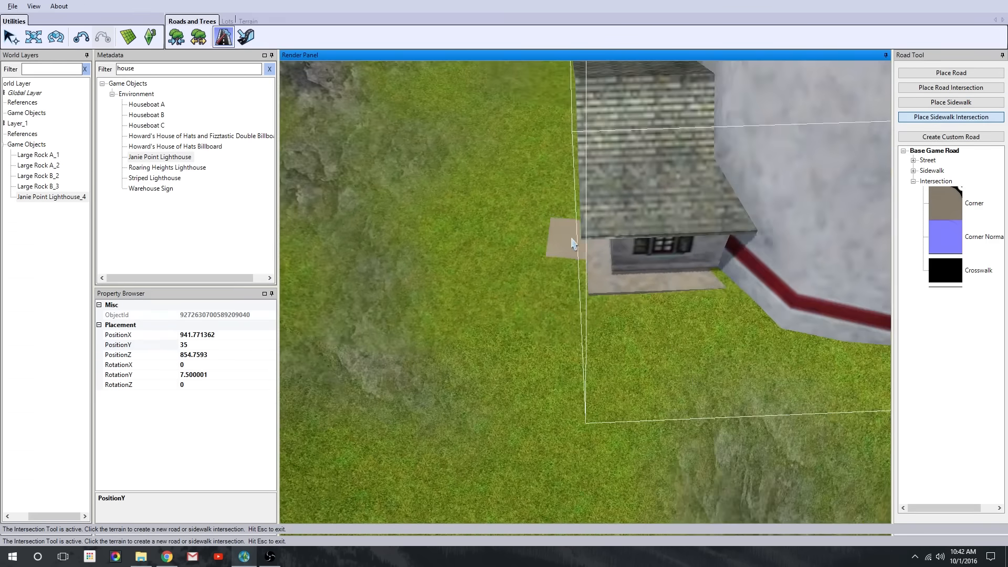
middle_click_drag(572, 243, 527, 184)
right_click_drag(527, 184, 568, 232)
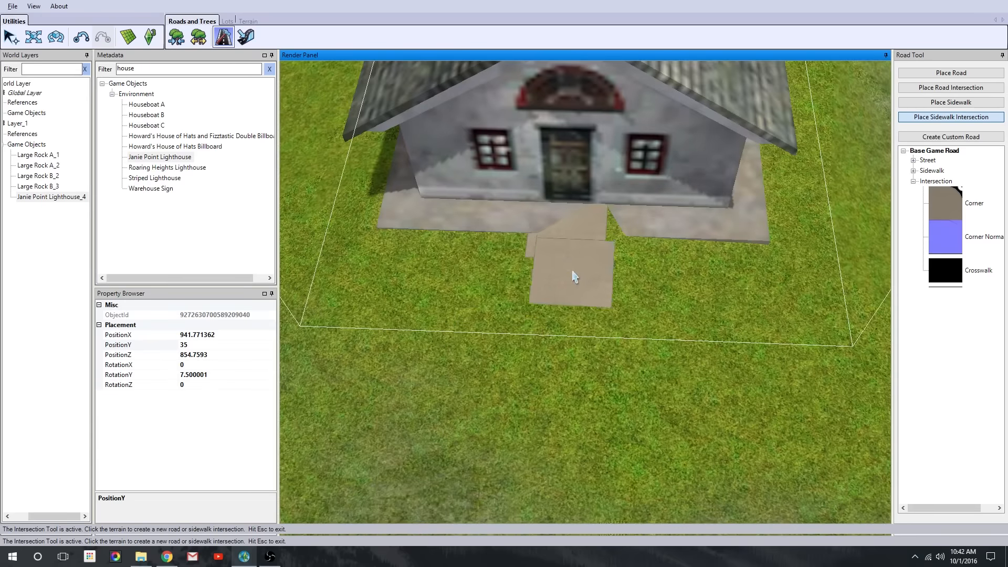
scroll(563, 298, "down", 3)
scroll(614, 394, "up", 3)
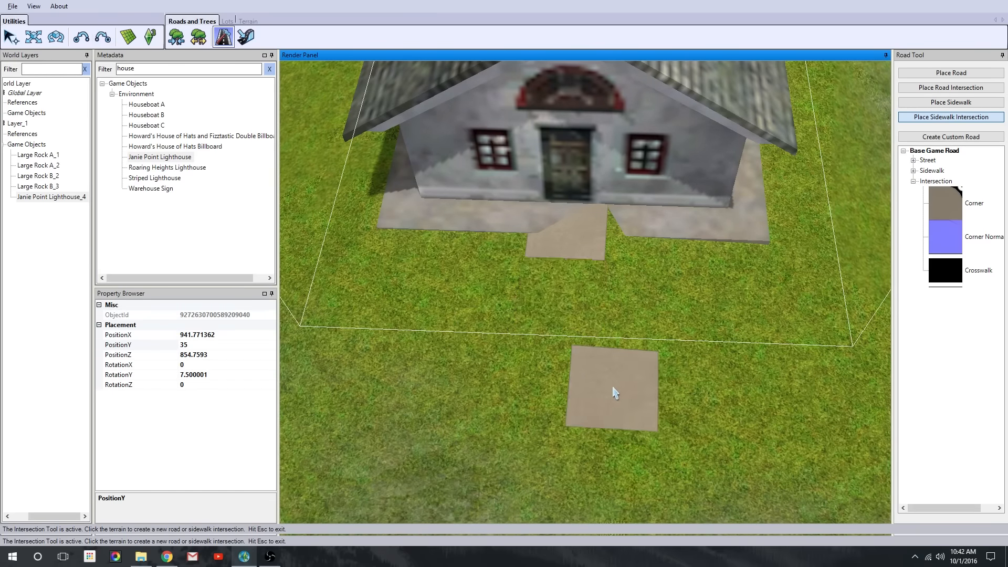
Start a sidewalk at the lighthouse cottage's door and extend it down along the side of the lighthouse hill
left_click(951, 103)
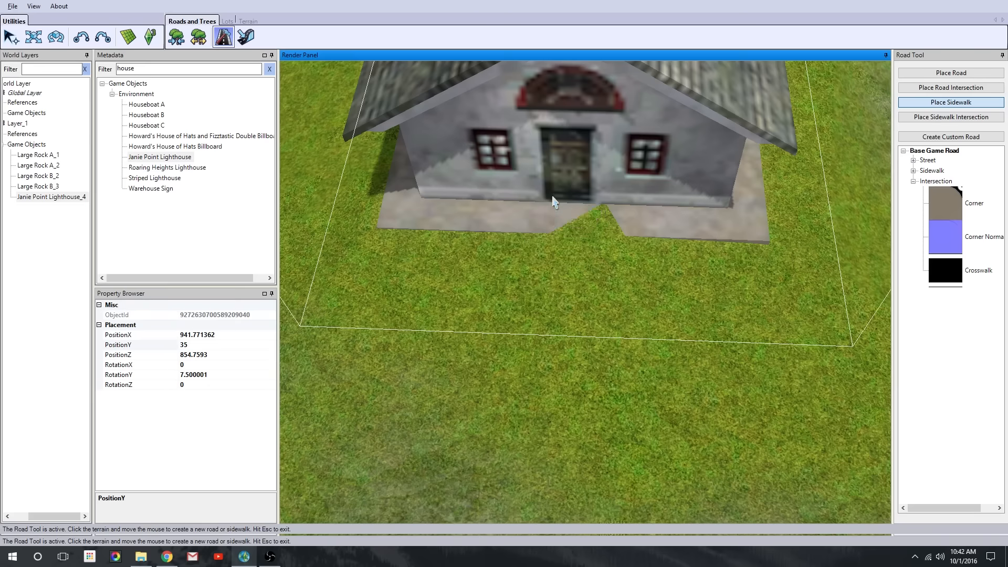
left_click(554, 338)
scroll(647, 332, "down", 3)
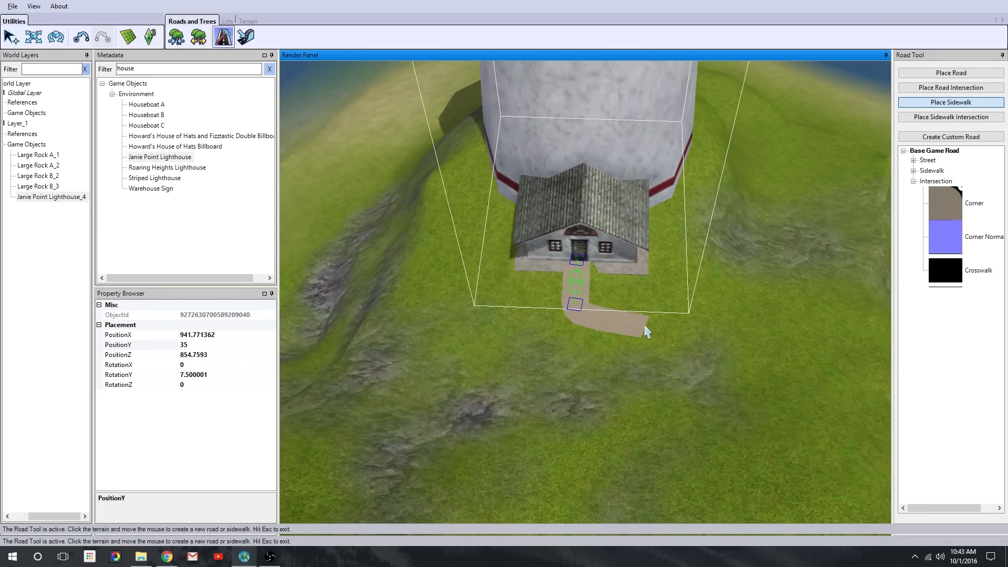
left_click(802, 232)
right_click_drag(802, 231, 511, 359)
left_click(408, 263)
Continue the sidewalk in curves around the foot of the lighthouse hill, ending on the grass above the beach
right_click_drag(409, 262, 535, 336)
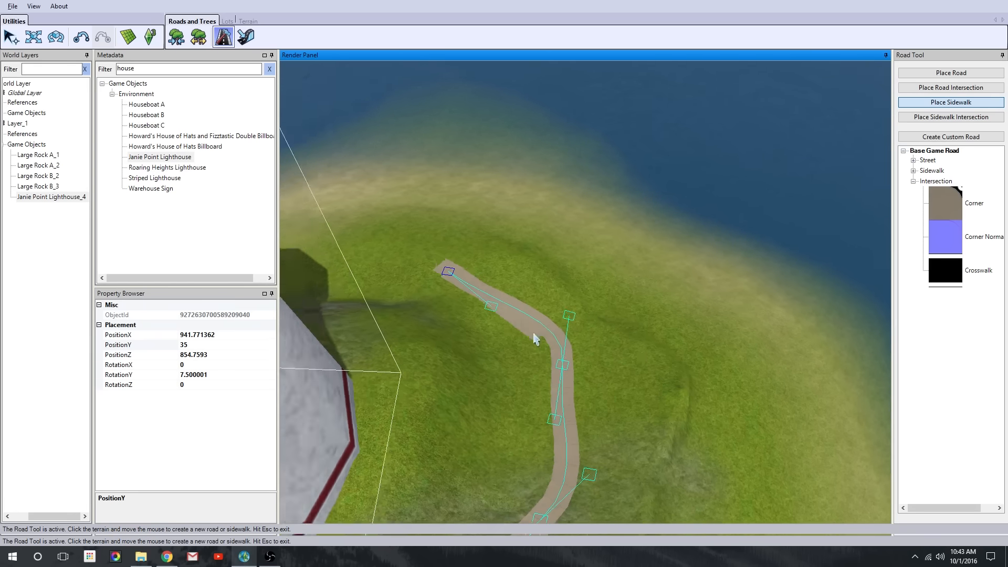
middle_click_drag(536, 336, 546, 210)
left_click(556, 192)
right_click_drag(556, 192, 612, 384)
left_click(531, 245)
right_click_drag(531, 245, 414, 429)
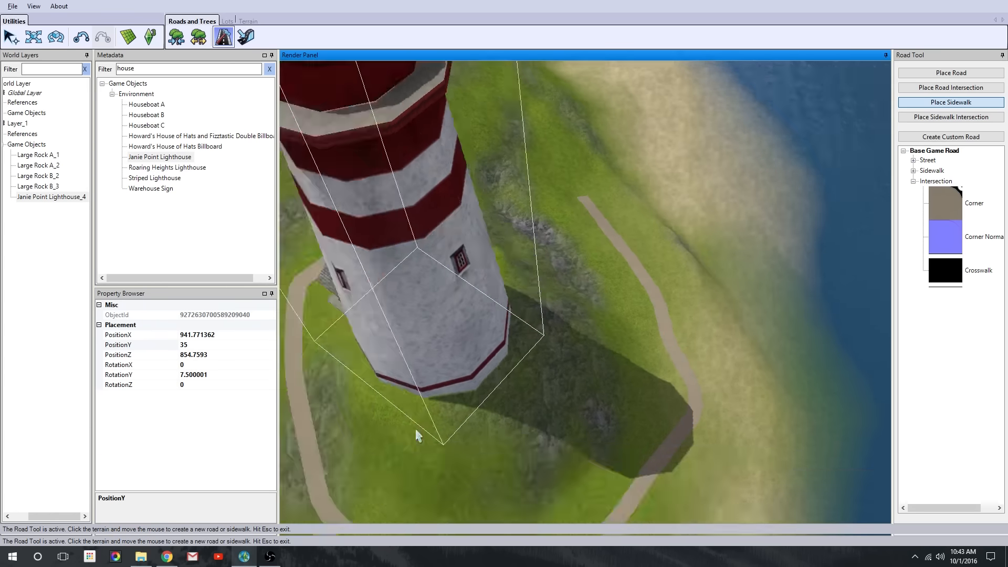
scroll(540, 248, "up", 6)
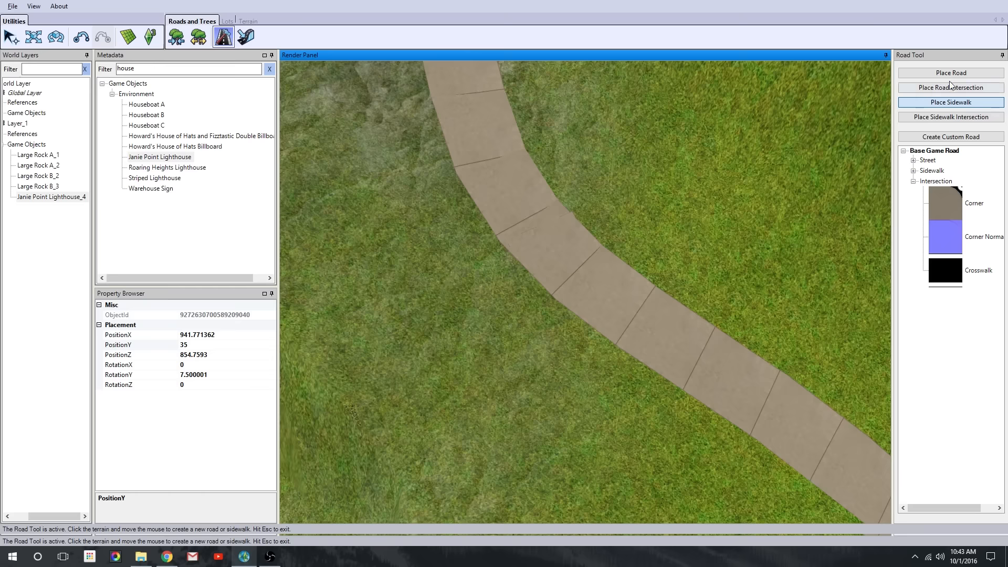
left_click(940, 366)
left_click(622, 172)
left_click(177, 36)
left_click(878, 67)
scroll(530, 223, "up", 3)
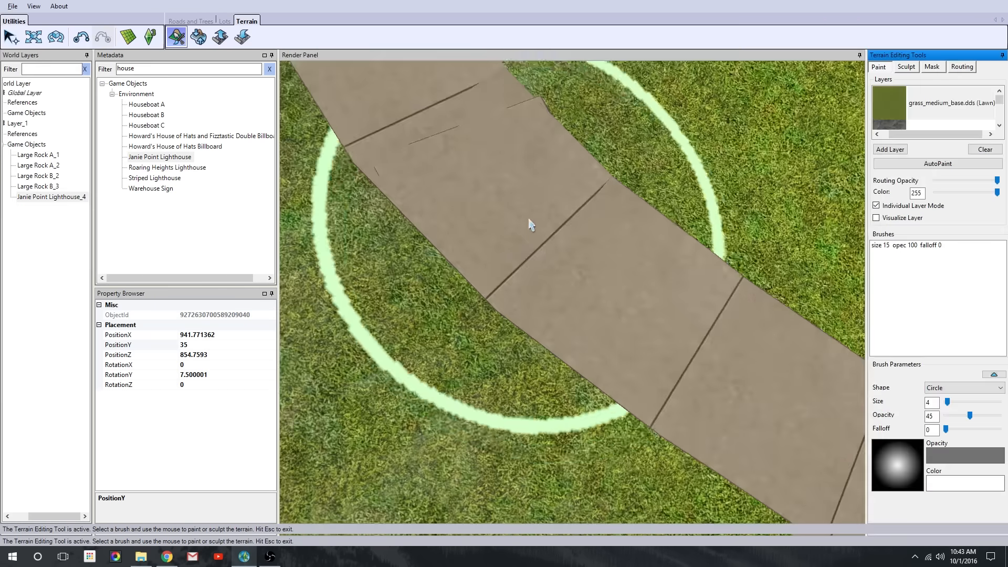
scroll(531, 224, "down", 6)
middle_click_drag(681, 311, 630, 315)
left_click(907, 67)
middle_click_drag(496, 314, 515, 215)
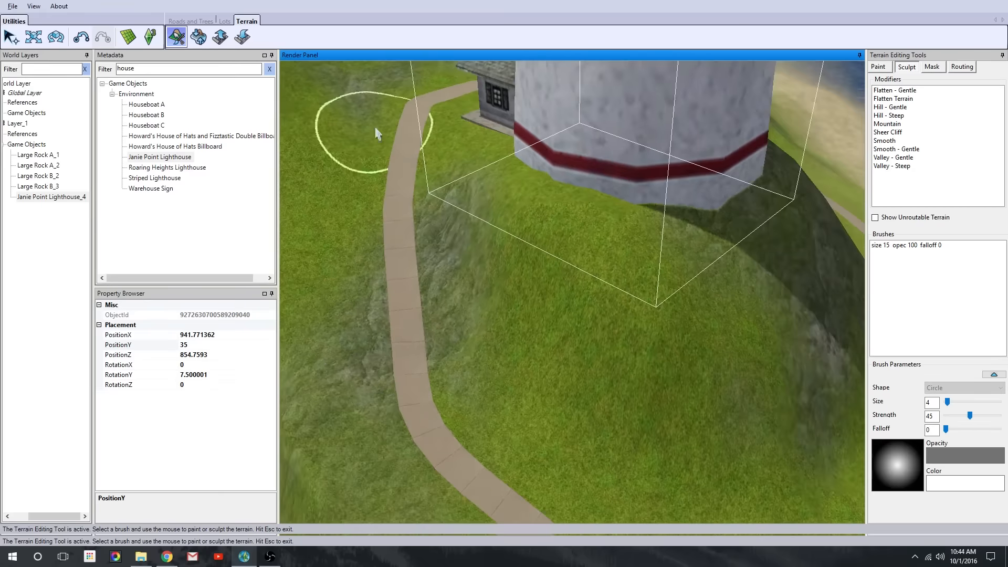
Try the Road Grading Tool's Limit Road Grade mode with grade limit 0 on the sidewalk, and undo the grading
left_click(191, 22)
left_click(226, 37)
left_click(245, 36)
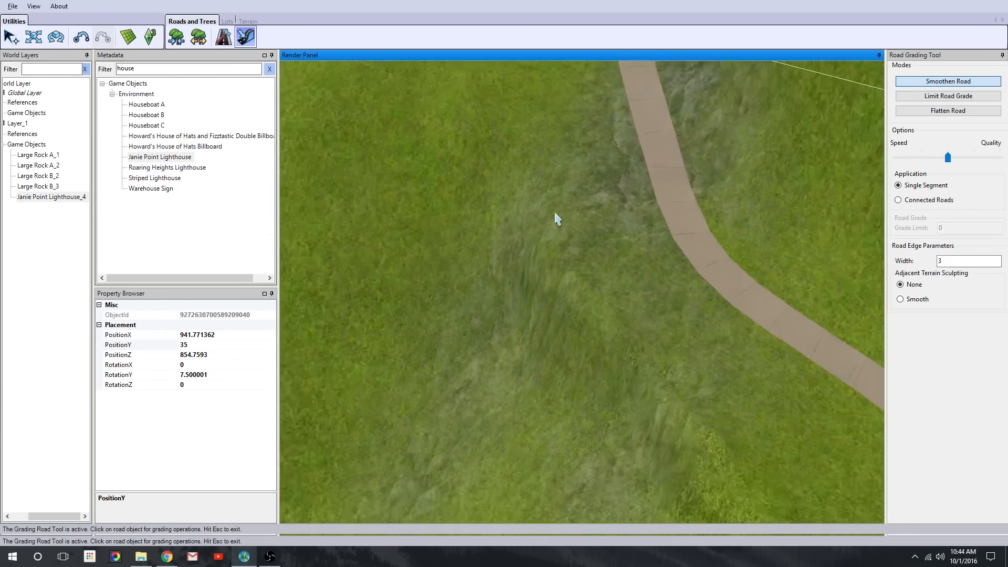
left_click(740, 389)
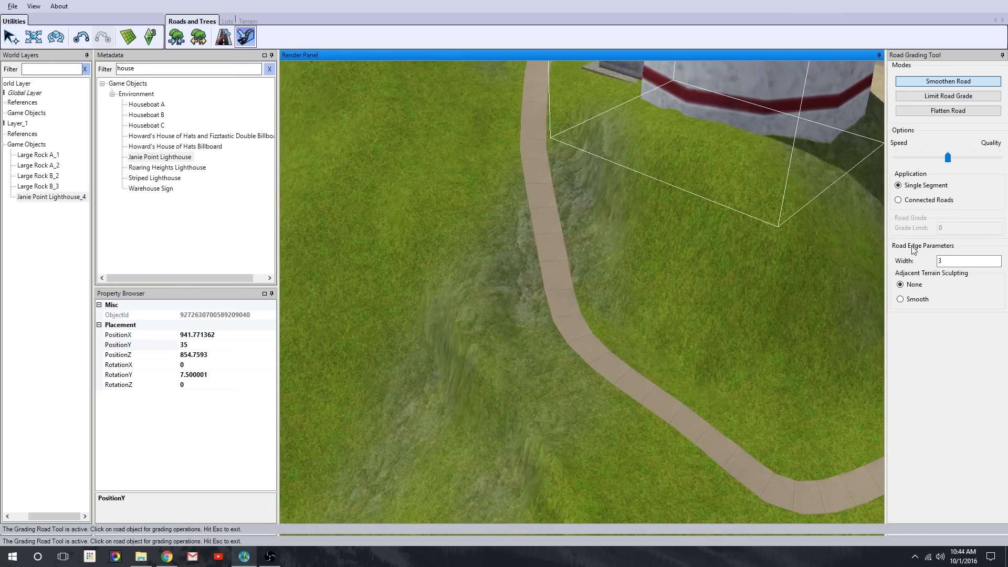
left_click(226, 37)
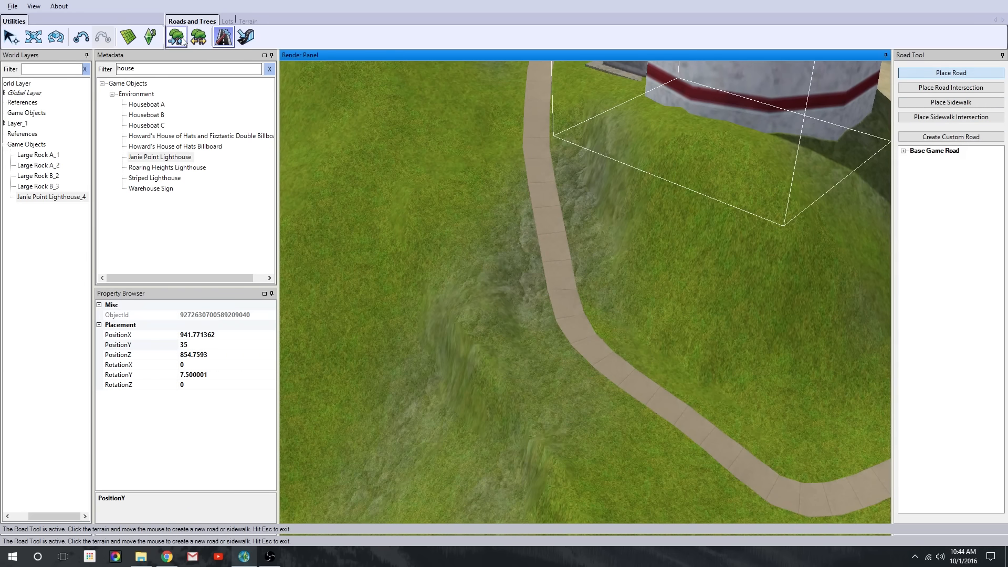
left_click(247, 37)
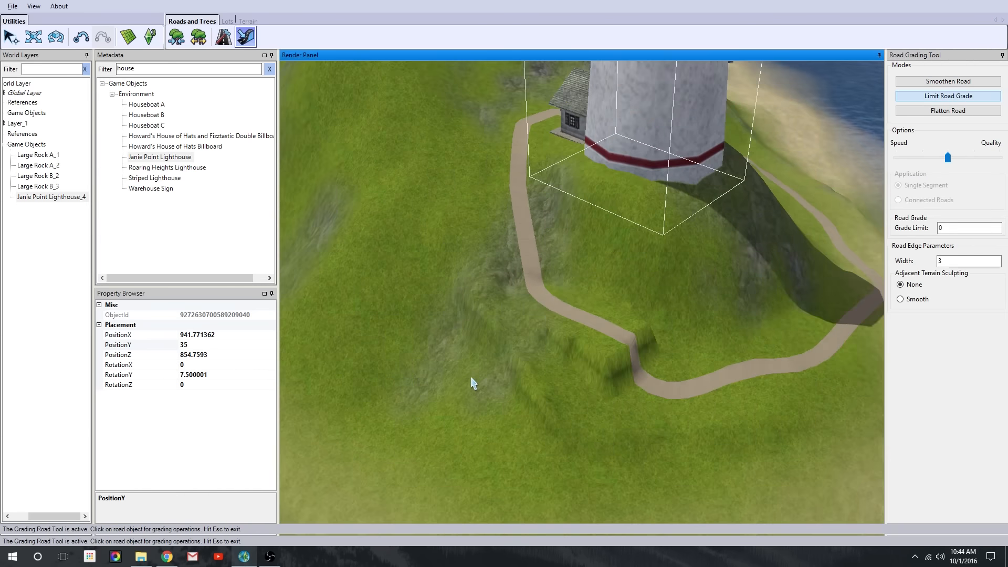
key("ctrl+z")
scroll(541, 379, "up", 2)
right_click_drag(544, 378, 703, 435)
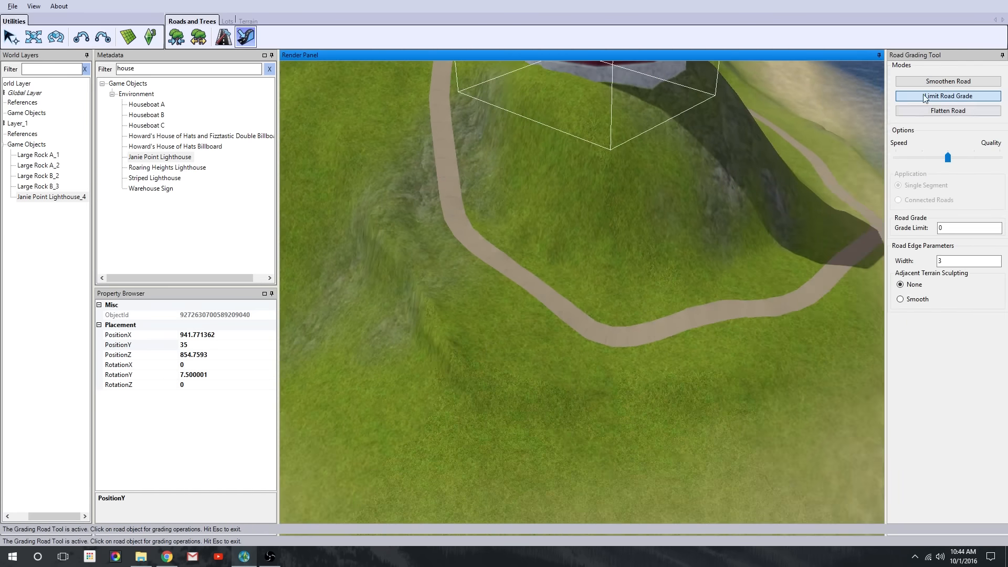
Undo the remaining grading changes along the sidewalk
left_click(223, 37)
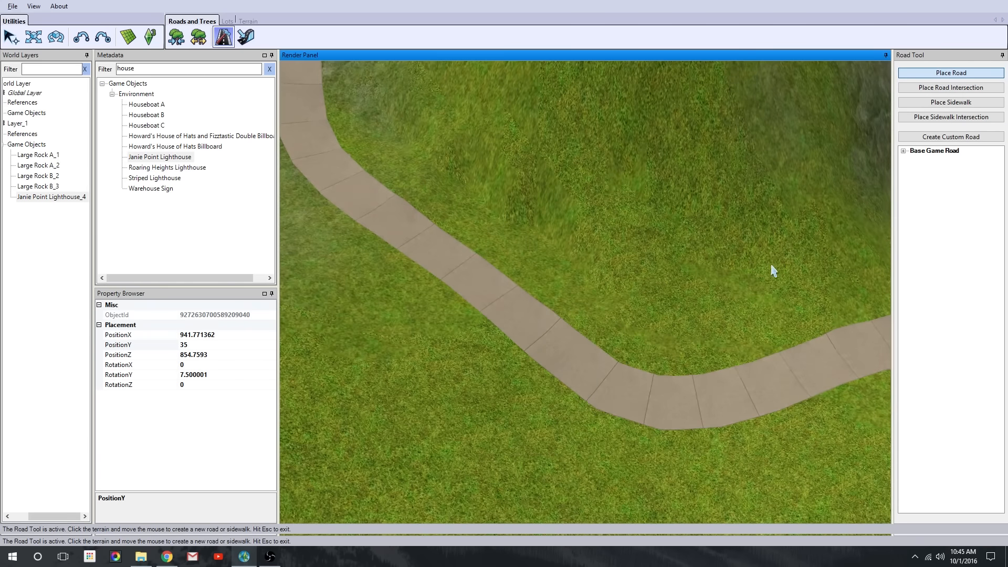
scroll(591, 398, "down", 5)
key("ctrl+z")
key("ctrl+z")
key("ctrl+z")
key("ctrl+z")
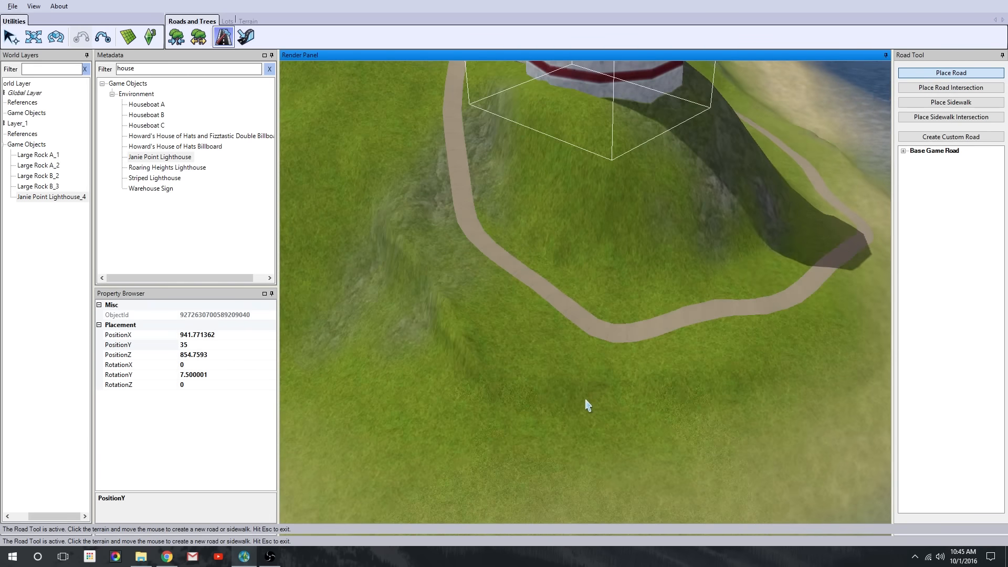
scroll(588, 332, "down", 2)
middle_click_drag(592, 336, 672, 394)
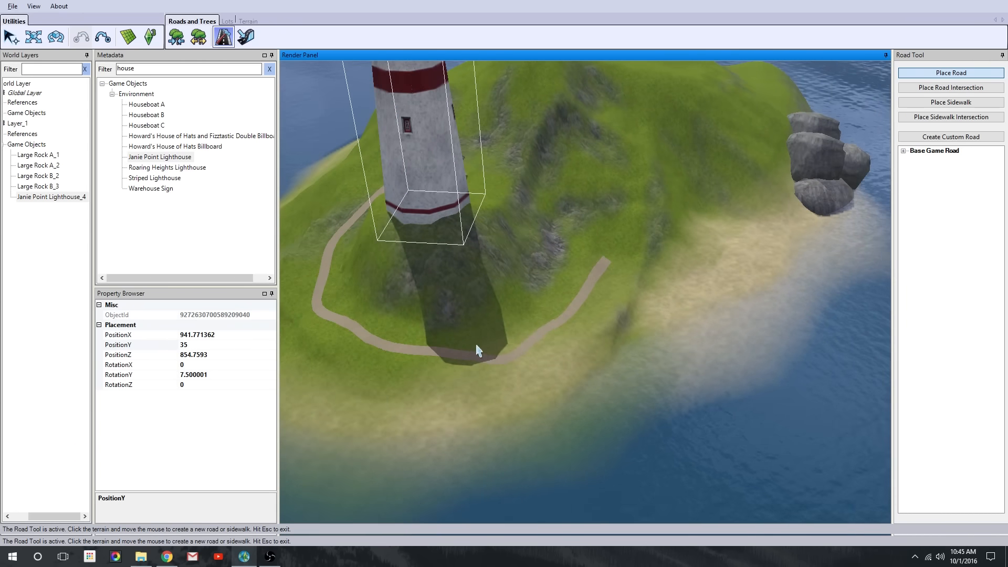
key("ctrl+z")
Smooth the terrain along the sidewalk beside the lighthouse with the Smooth modifier at size 4 and strength 45
scroll(518, 349, "up", 4)
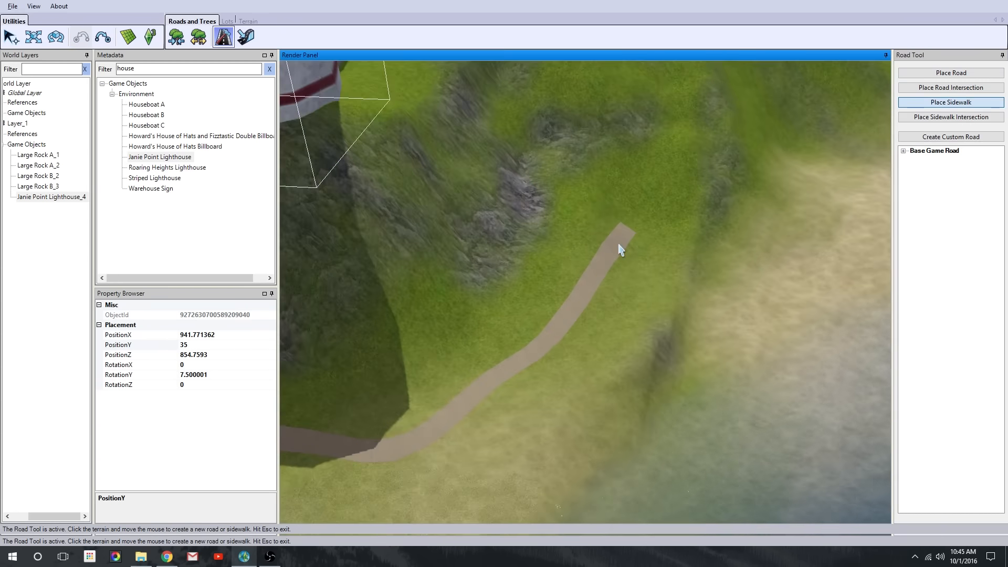
scroll(729, 301, "down", 3)
scroll(378, 273, "up", 5)
left_click(181, 46)
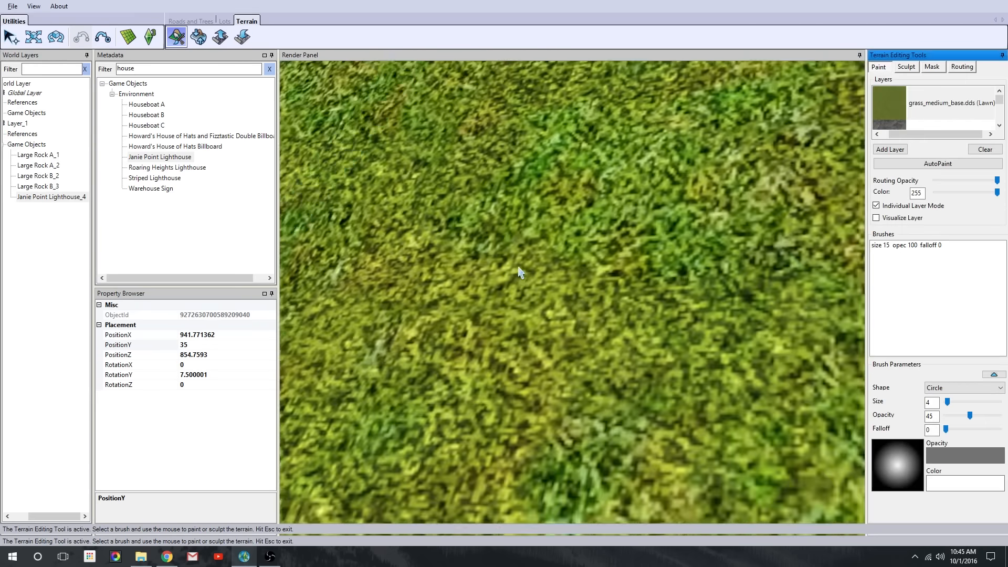
scroll(572, 294, "down", 5)
left_click(906, 67)
left_click(885, 140)
scroll(546, 254, "down", 5)
mouse_move(546, 255)
left_mouse_down()
mouse_move(777, 404)
mouse_move(571, 270)
left_mouse_up()
Level the slope under the upper sidewalk with the Flatten - Gentle modifier at size 4 and strength 45
left_click(895, 90)
middle_click_drag(583, 262, 604, 209)
scroll(604, 209, "up", 3)
scroll(604, 209, "down", 5)
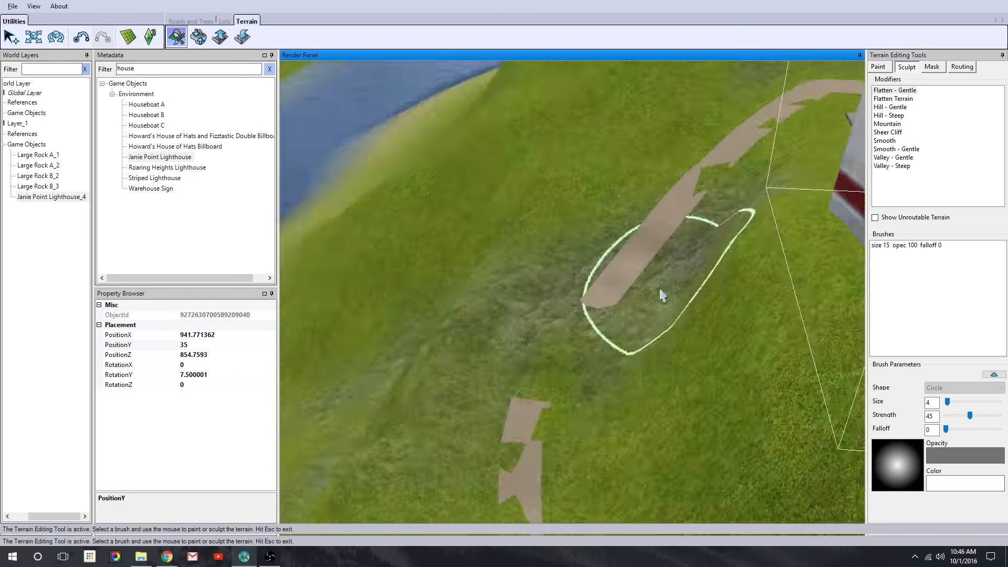
middle_click_drag(662, 294, 783, 126)
scroll(782, 126, "up", 3)
left_click(782, 126)
Smooth the rocky slope where the sidewalk descends from the lighthouse cottage
scroll(559, 182, "down", 2)
left_click(885, 141)
mouse_move(578, 189)
left_mouse_down()
mouse_move(542, 227)
mouse_move(538, 198)
left_mouse_up()
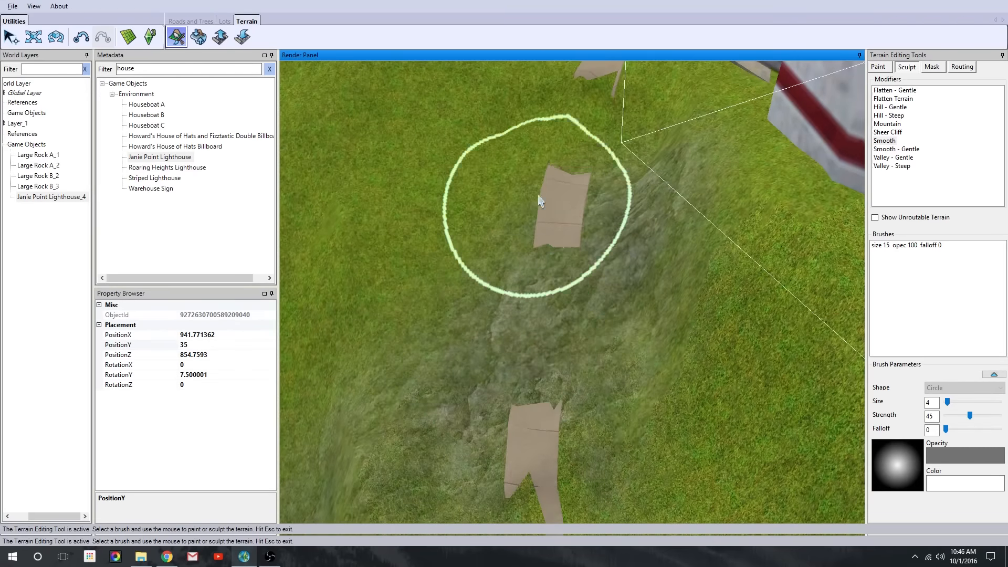
middle_click_drag(538, 198, 547, 218)
scroll(547, 219, "down", 4)
left_click_drag(567, 243, 712, 319)
right_click_drag(713, 319, 544, 308)
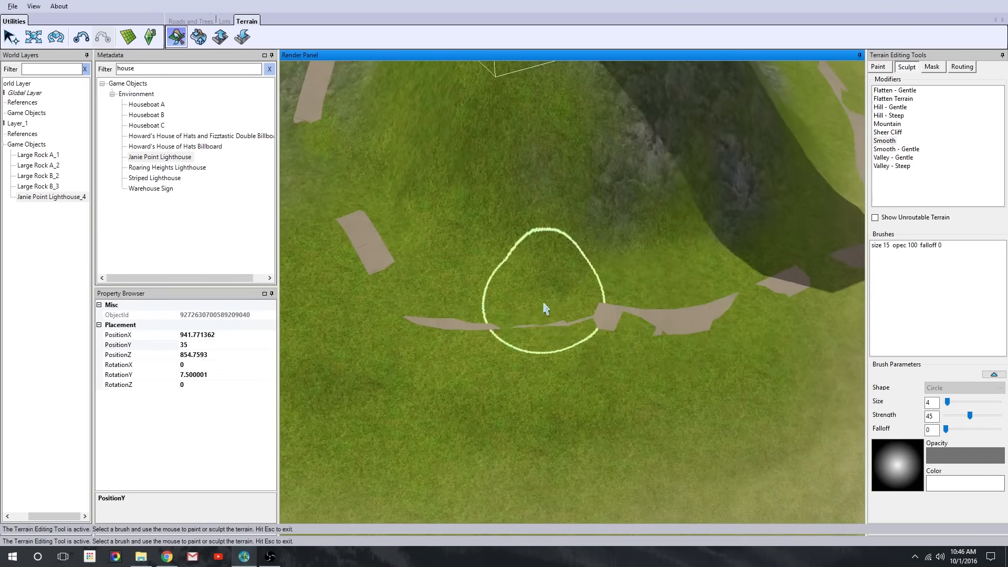
Smooth the ground around the sidewalk's lower bend at the foot of the lighthouse hill
left_click_drag(545, 308, 342, 199)
right_click_drag(341, 199, 642, 240)
left_click_drag(642, 240, 690, 267)
right_click_drag(690, 267, 648, 196)
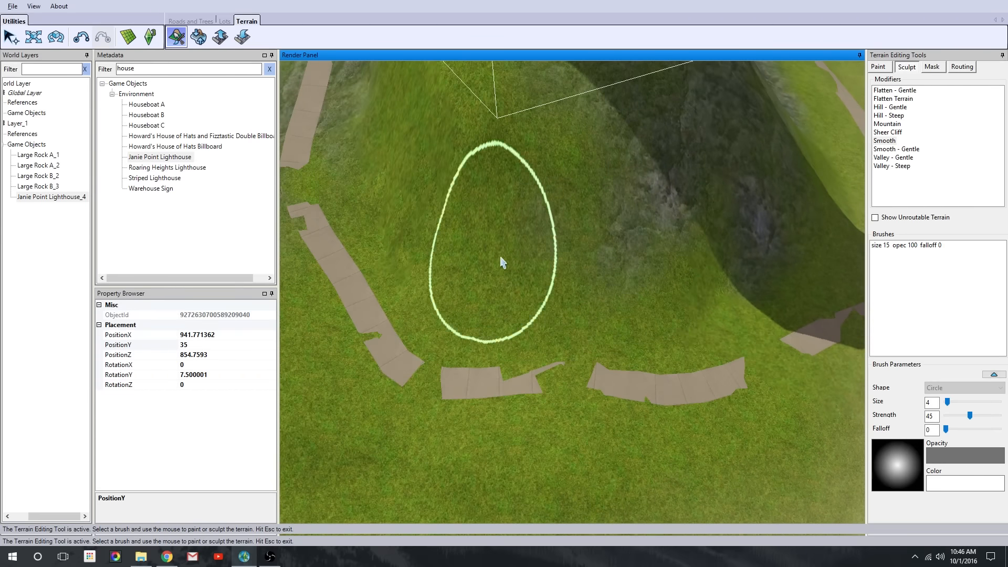
right_click_drag(749, 235, 596, 258)
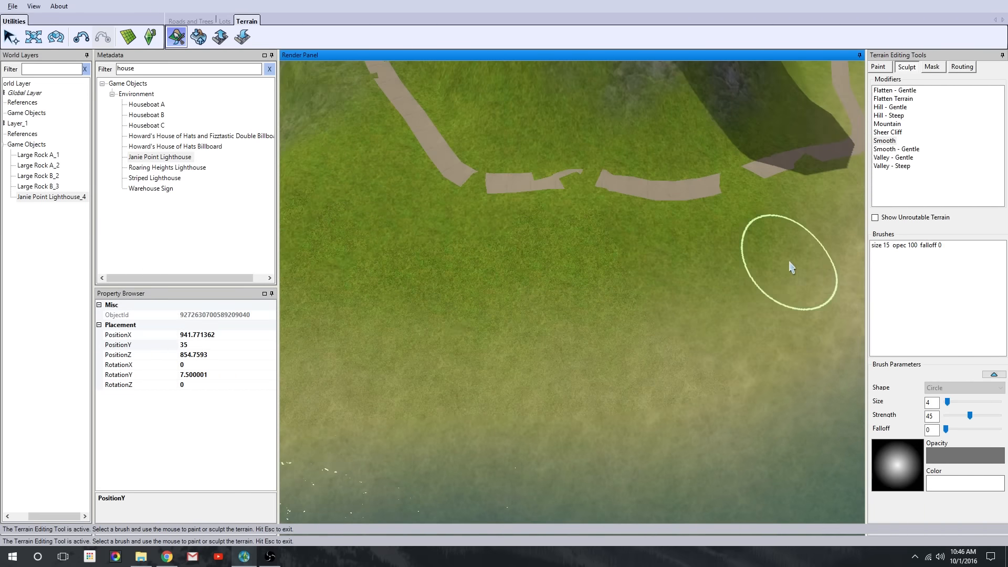
right_click_drag(792, 268, 532, 278)
mouse_move(588, 380)
right_mouse_down()
mouse_move(534, 248)
mouse_move(670, 392)
mouse_move(692, 394)
right_mouse_up()
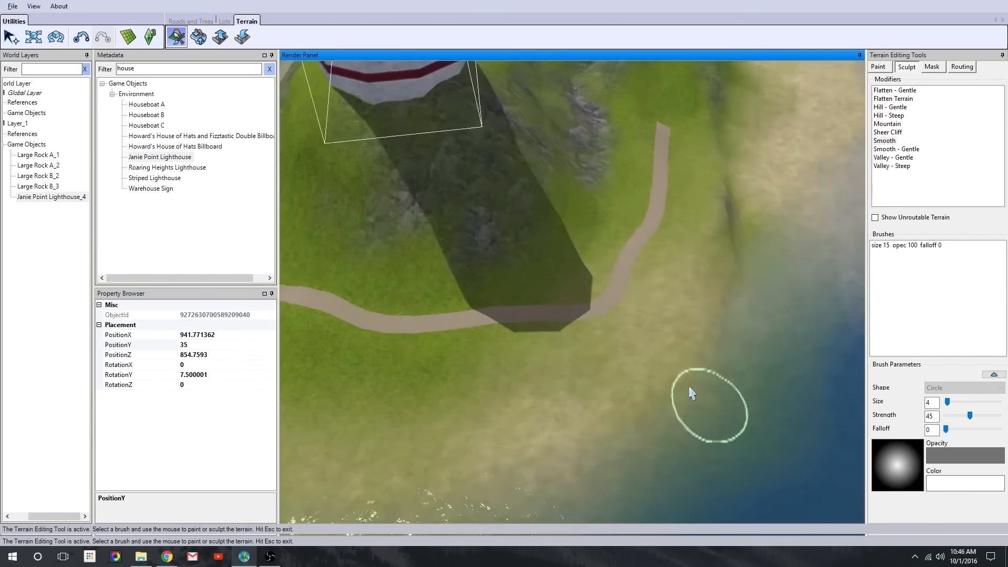
scroll(550, 229, "up", 2)
scroll(678, 118, "up", 3)
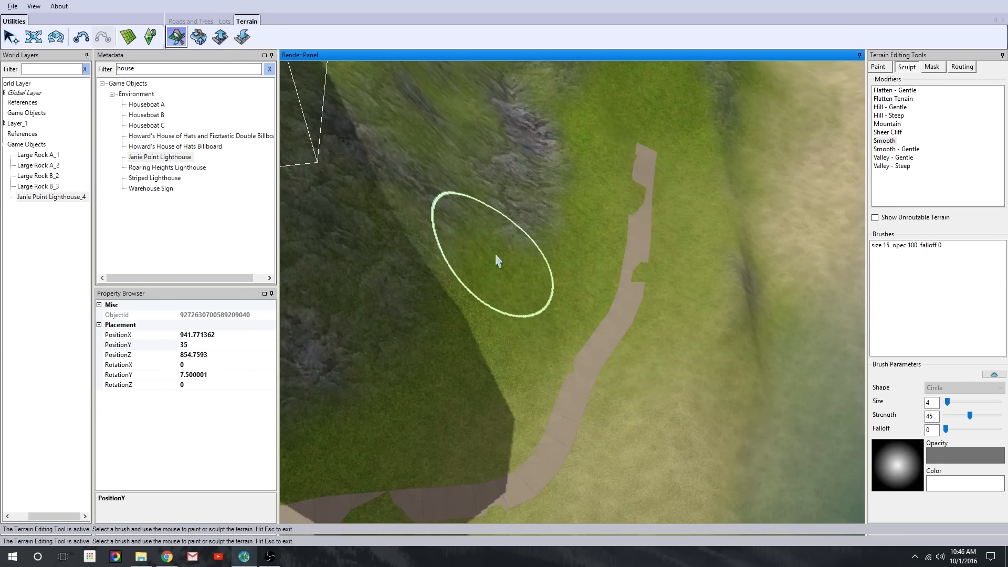
Flatten the ground along the sidewalk's far end near the beach with the Flatten - Gentle modifier
left_click(895, 90)
left_click_drag(644, 186, 578, 388)
scroll(727, 252, "down", 3)
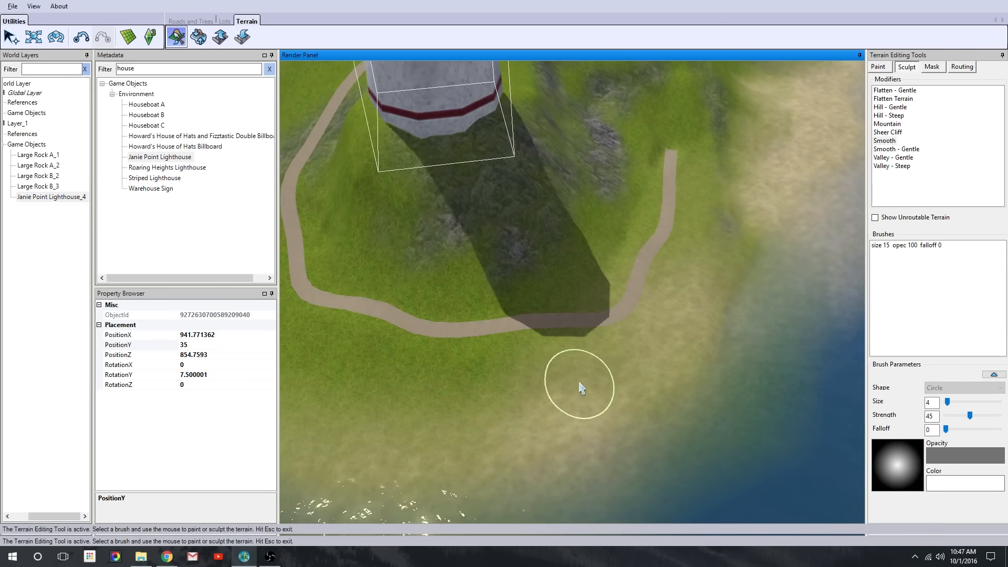
middle_click_drag(632, 381, 1007, 109)
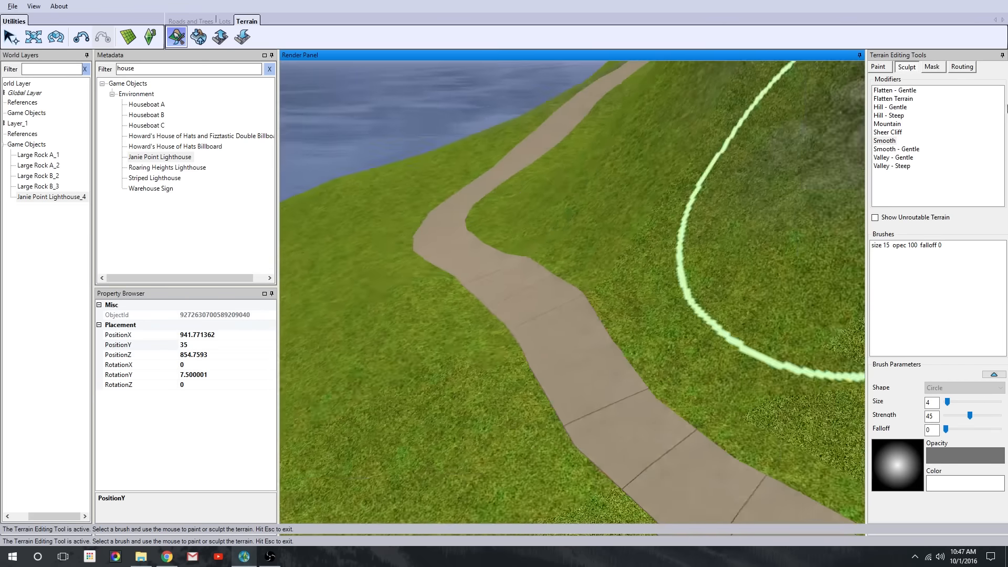
Flatten the ground at the sidewalk's sharp bend and soften it with the Smooth modifier
left_click_drag(630, 378, 533, 278)
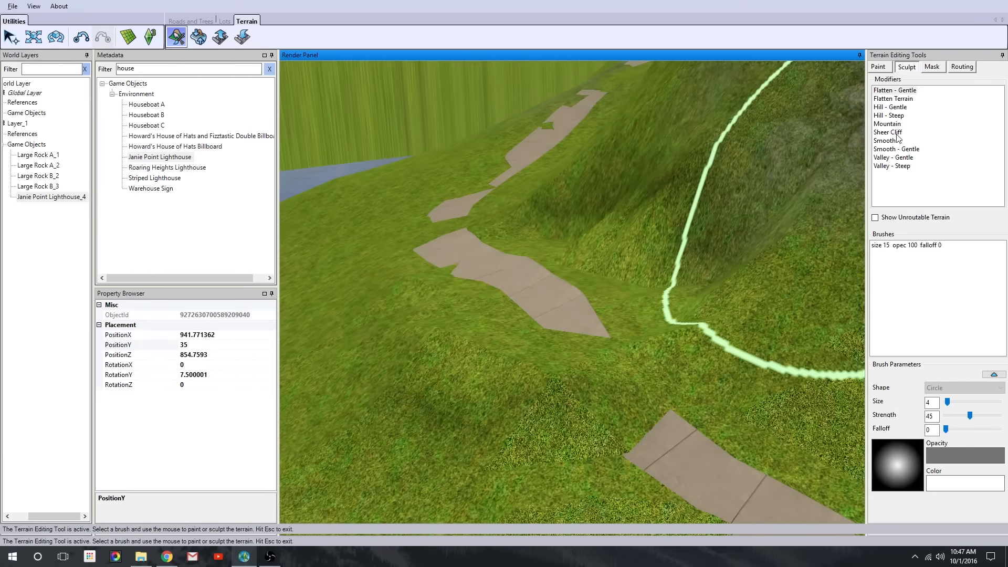
left_click(885, 140)
mouse_move(625, 389)
left_mouse_down()
mouse_move(582, 168)
mouse_move(632, 446)
mouse_move(585, 481)
left_mouse_up()
scroll(585, 482, "down", 3)
mouse_move(585, 482)
middle_mouse_down()
mouse_move(679, 436)
mouse_move(638, 242)
mouse_move(609, 234)
middle_mouse_up()
Flatten the slope along the lower sidewalk with Flatten - Gentle and blend its edges with the Smooth modifier
left_click(904, 99)
left_click(899, 90)
mouse_move(603, 388)
left_mouse_down()
mouse_move(601, 268)
mouse_move(727, 259)
left_mouse_up()
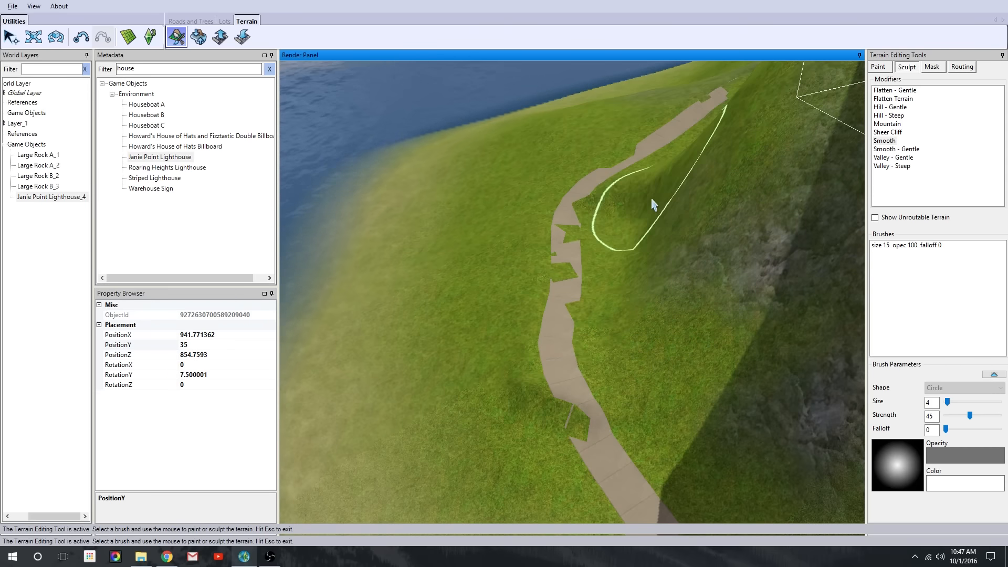
right_click_drag(527, 428, 489, 501)
mouse_move(630, 423)
left_mouse_down()
mouse_move(553, 295)
mouse_move(530, 279)
mouse_move(458, 282)
left_mouse_up()
left_click(900, 100)
left_click(921, 140)
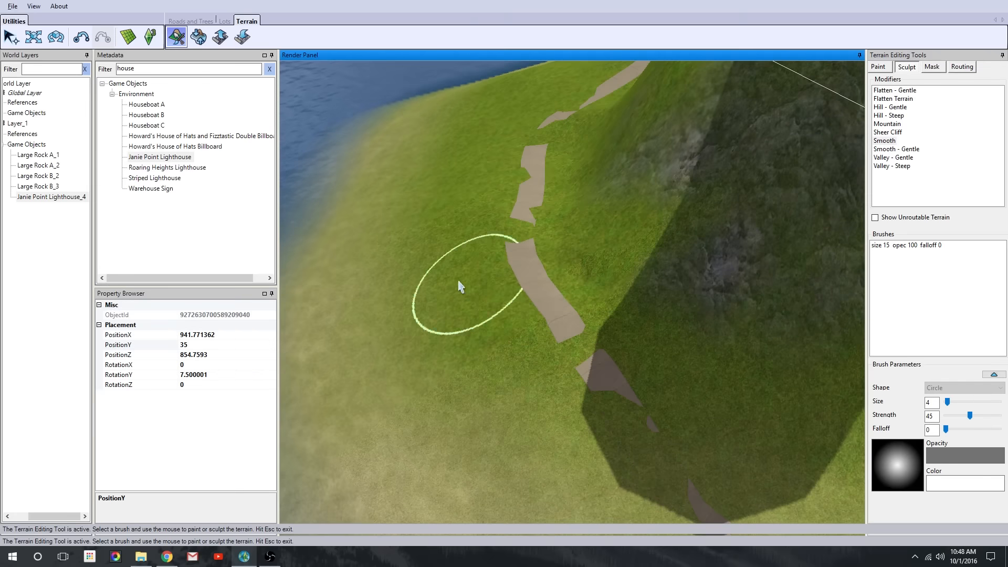
Examine the sidewalk and the whole lighthouse island from a distance and close up
scroll(626, 234, "down", 5)
mouse_move(626, 234)
right_mouse_down()
mouse_move(658, 408)
mouse_move(630, 346)
mouse_move(567, 430)
right_mouse_up()
scroll(588, 404, "down", 10)
scroll(567, 430, "down", 5)
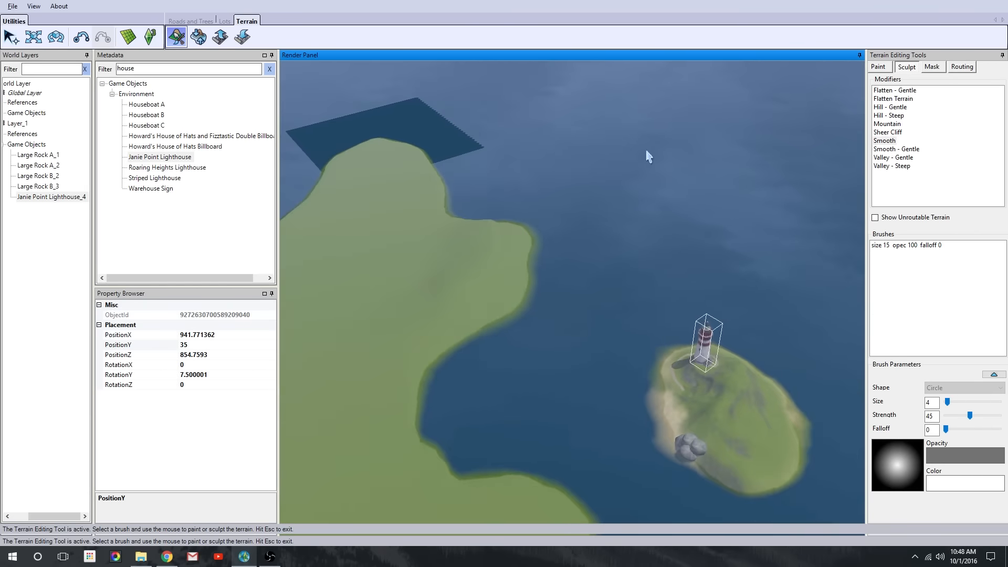
right_click_drag(645, 152, 666, 333)
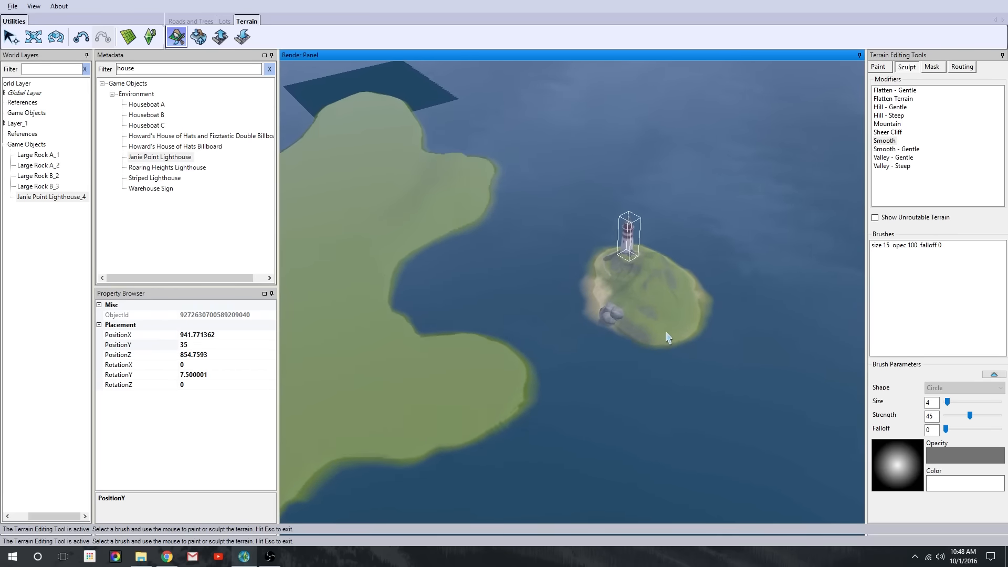
scroll(665, 337, "up", 15)
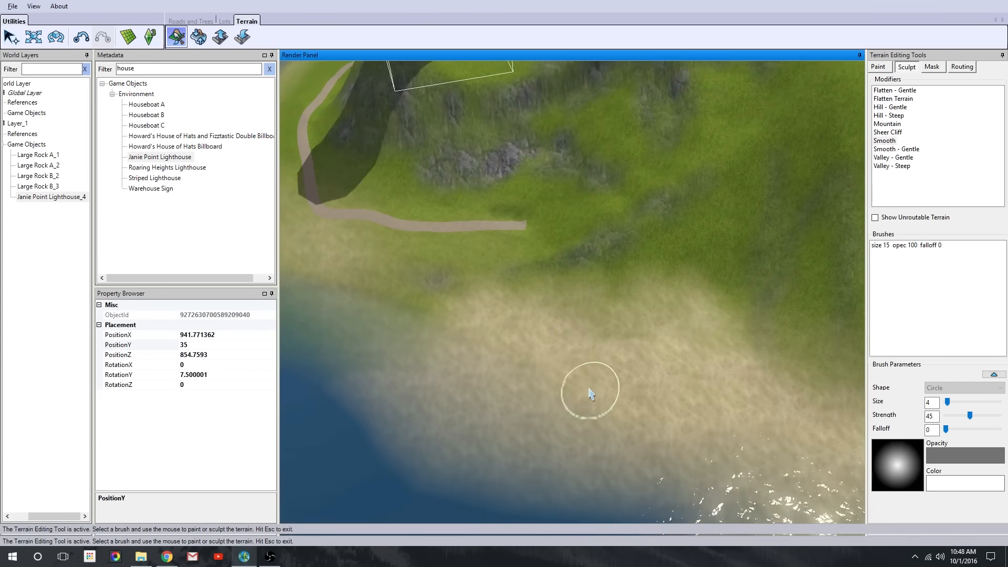
right_click_drag(590, 394, 515, 263)
middle_click_drag(515, 263, 490, 315)
scroll(509, 373, "down", 8)
Raise a hill on the main island's rounded peninsula with the Hill - Steep modifier at size 73 and strength 45
right_click_drag(509, 370, 447, 115)
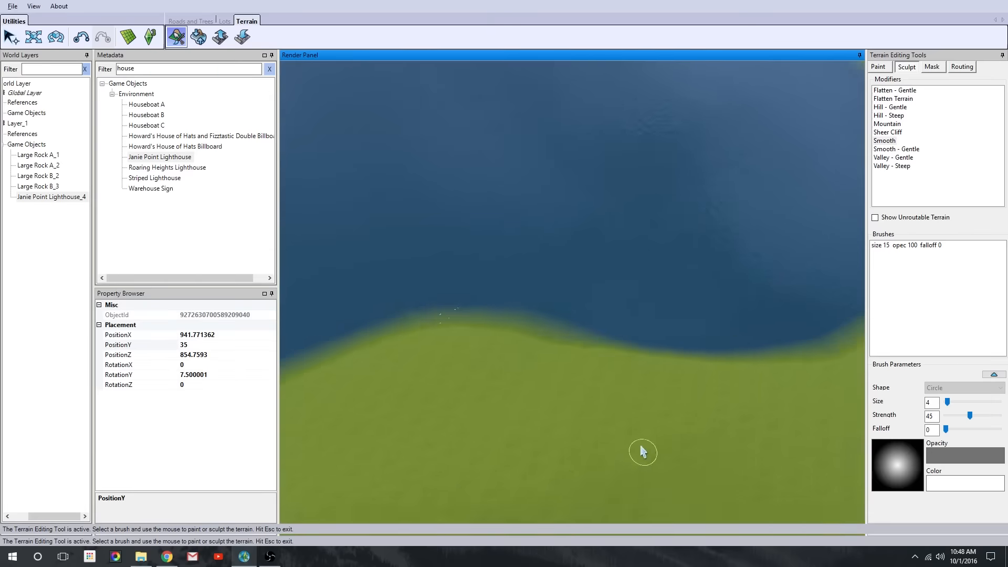
right_click_drag(641, 450, 551, 189)
right_click_drag(374, 461, 452, 252)
right_click_drag(569, 558, 433, 336)
scroll(650, 261, "up", 3)
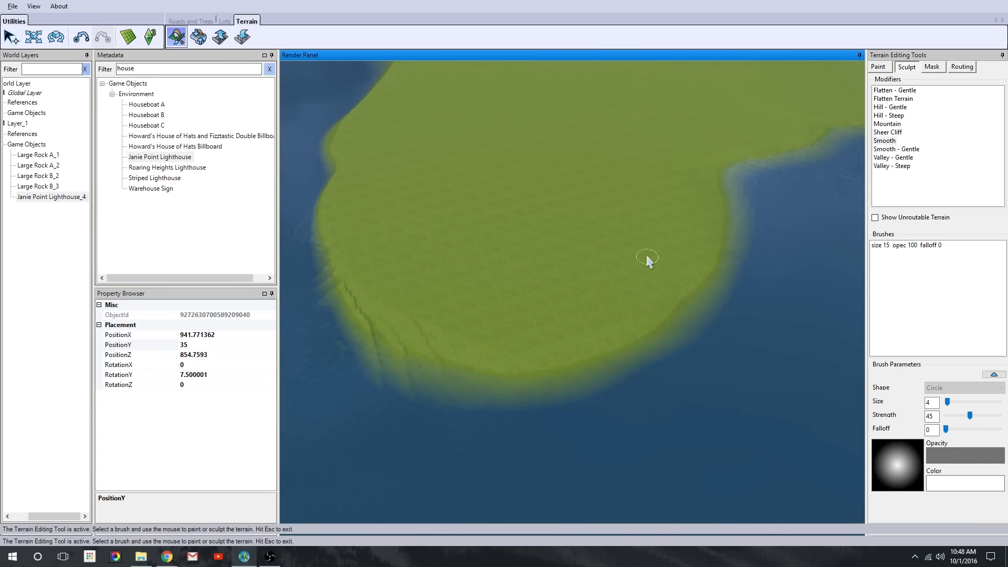
left_click(892, 108)
left_click_drag(947, 401, 984, 402)
left_click_drag(566, 204, 656, 207)
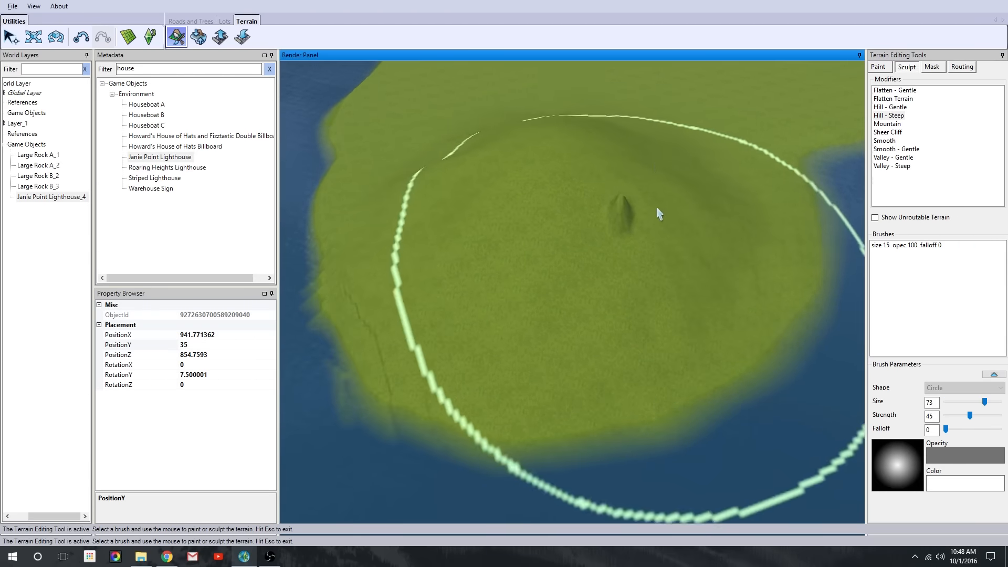
Flatten the hill on the main island's rounded peninsula with the Flatten - Gentle modifier at size 43
scroll(657, 207, "down", 3)
mouse_move(656, 207)
middle_mouse_down()
mouse_move(489, 185)
mouse_move(563, 270)
middle_mouse_up()
right_click_drag(562, 270, 557, 321)
left_click(895, 90)
left_click_drag(984, 402, 968, 402)
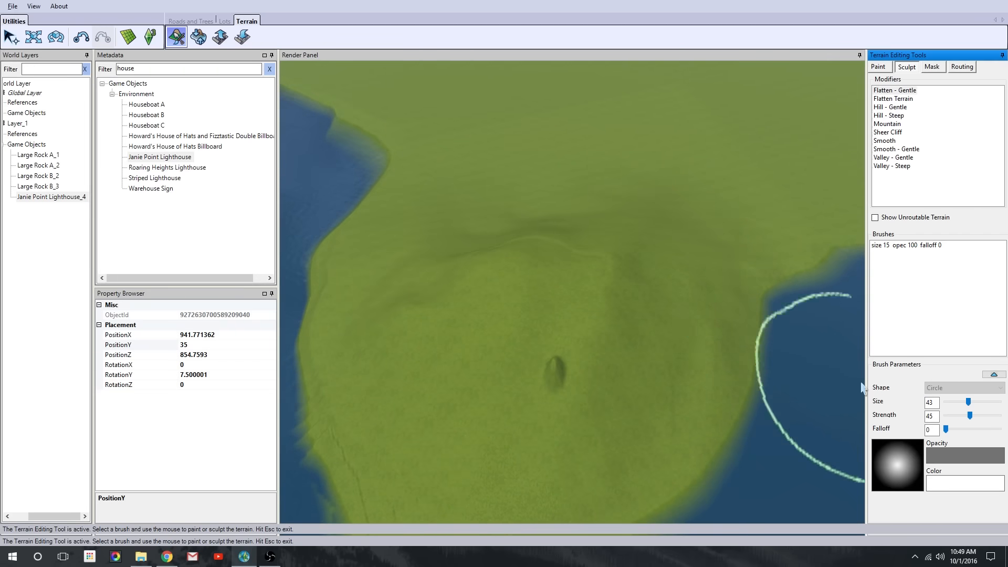
left_click_drag(557, 321, 538, 293)
scroll(625, 277, "down", 3)
right_click_drag(626, 277, 674, 360)
scroll(674, 361, "up", 3)
middle_click_drag(674, 360, 470, 129)
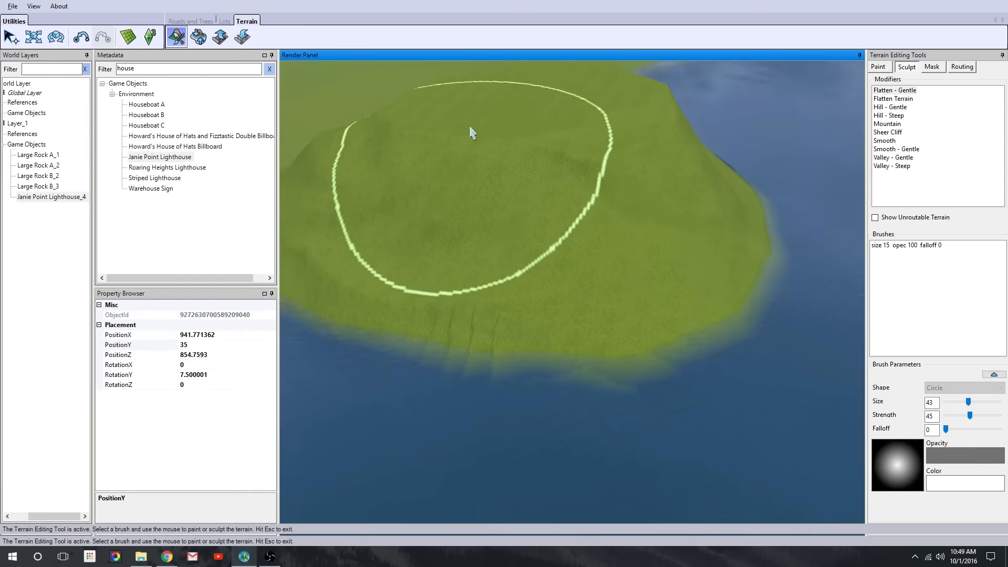
right_click_drag(470, 129, 528, 189)
Set the brush strength to 100 and soften the peninsula hill's seaward slope with the Smooth modifier
left_click_drag(970, 416, 1000, 416)
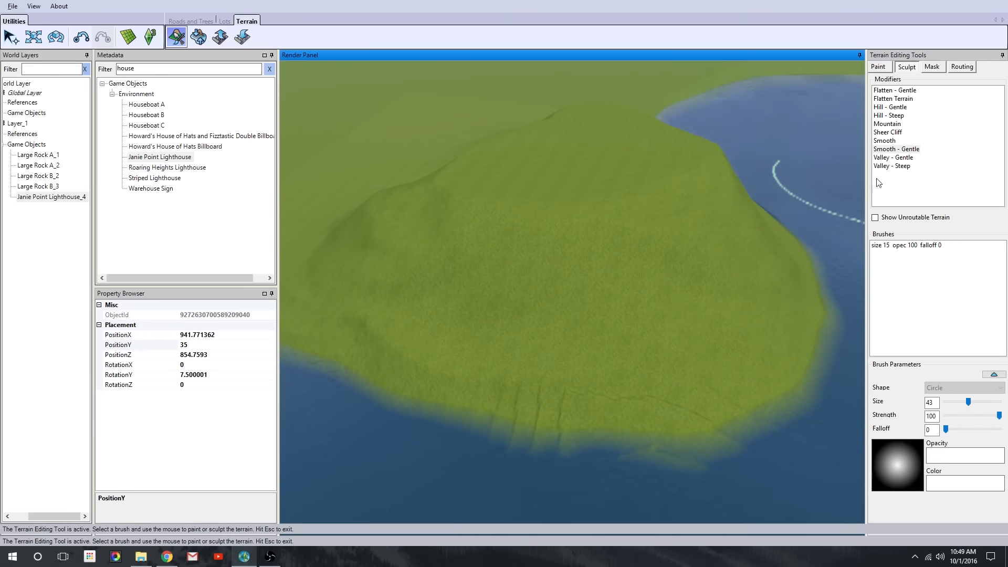
middle_click_drag(462, 226, 891, 353)
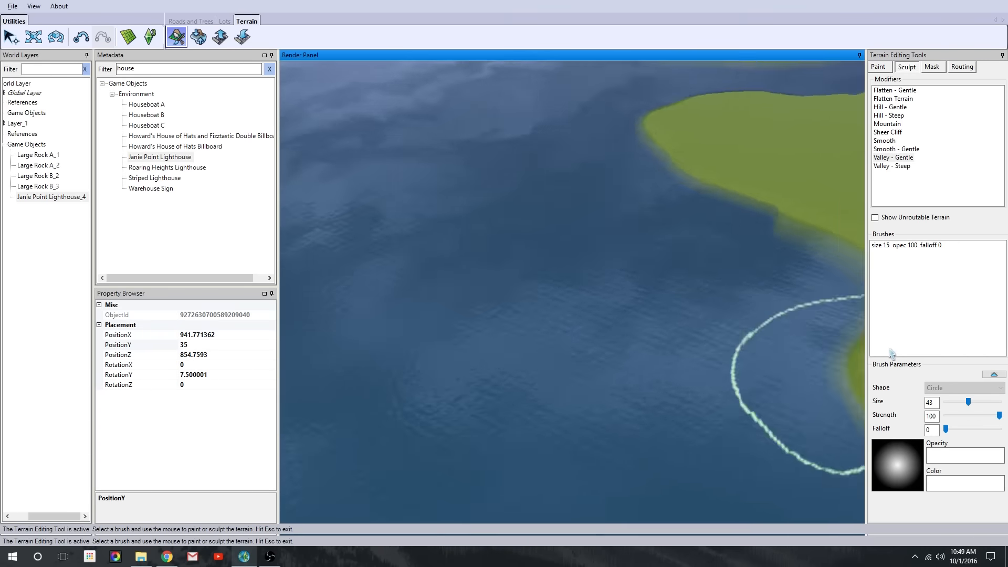
right_click_drag(840, 336, 583, 272)
middle_click_drag(582, 272, 593, 210)
left_click(903, 99)
left_click(899, 91)
right_click_drag(588, 315, 796, 388)
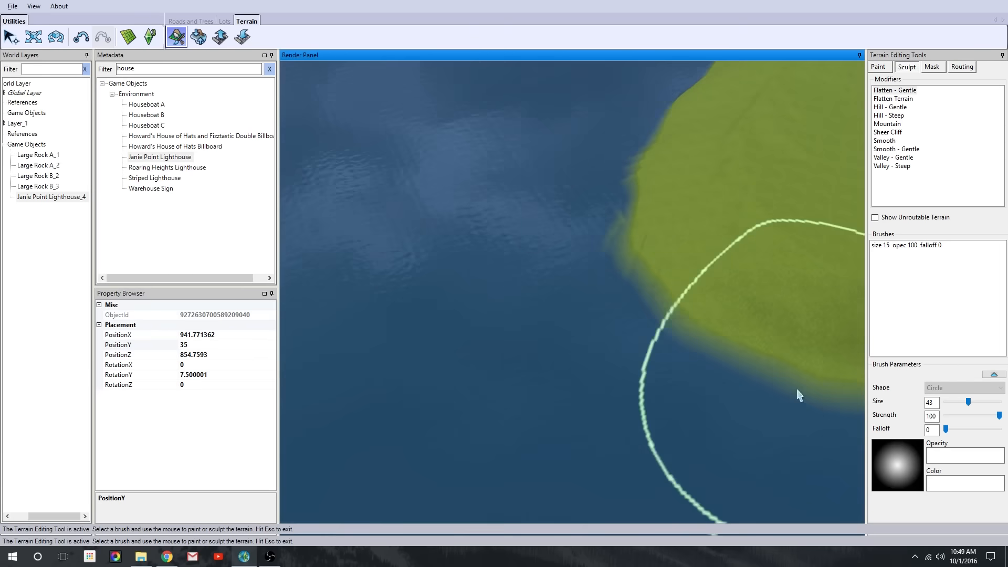
left_click(889, 133)
middle_click_drag(782, 246, 723, 271)
right_click_drag(694, 300, 680, 315)
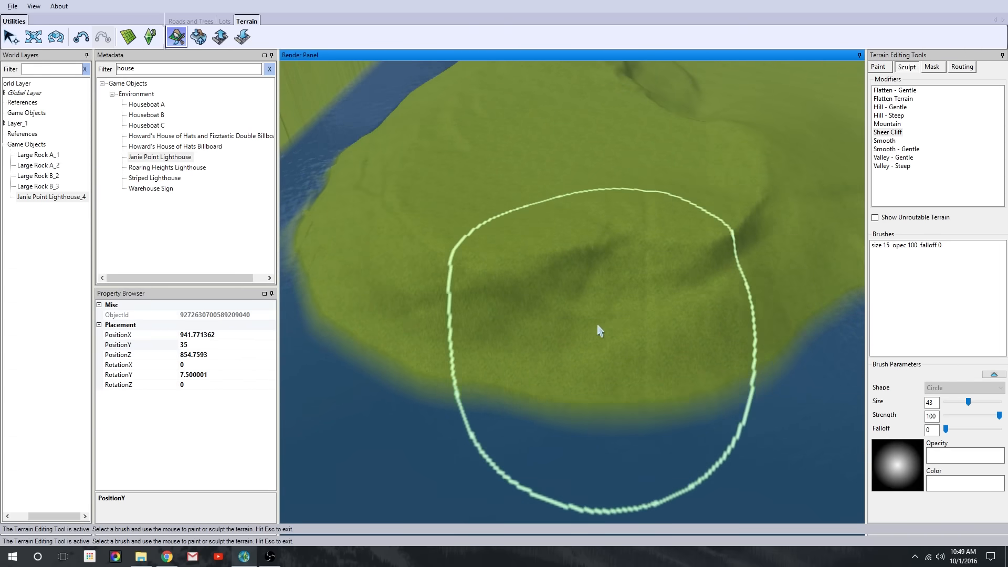
middle_click_drag(584, 227, 452, 205)
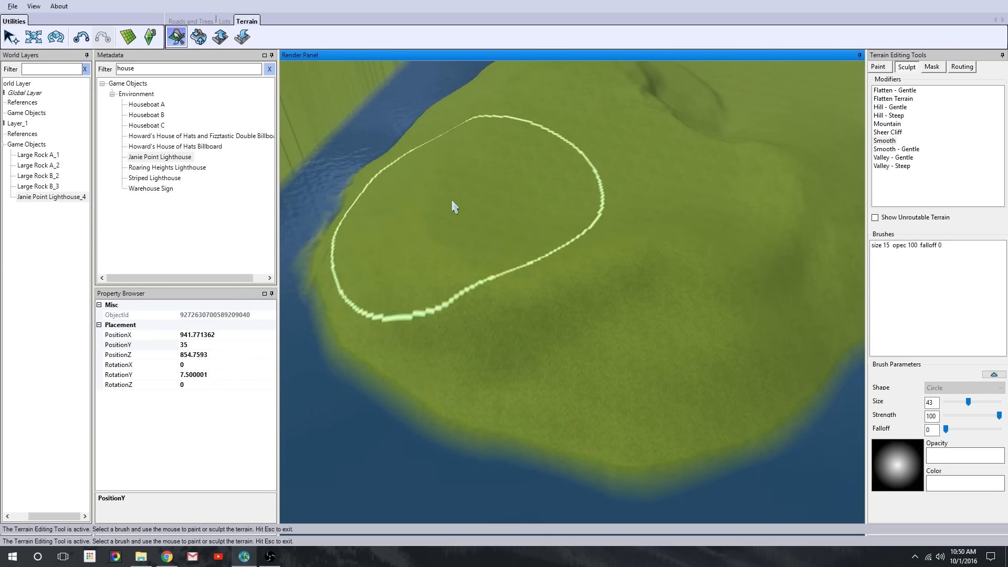
mouse_move(619, 231)
middle_mouse_down()
mouse_move(772, 261)
mouse_move(819, 210)
middle_mouse_up()
Level the peninsula's hilltop into a plateau with Flatten - Gentle and extend it towards the main island's interior
left_click(899, 91)
left_click_drag(549, 258, 400, 278)
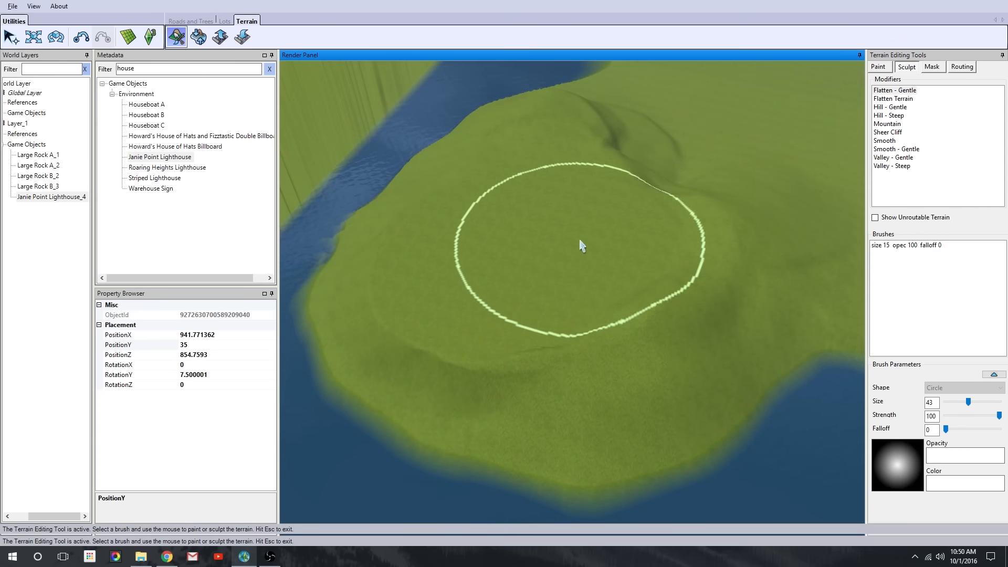
left_click_drag(581, 242, 651, 193)
right_click_drag(651, 193, 525, 190)
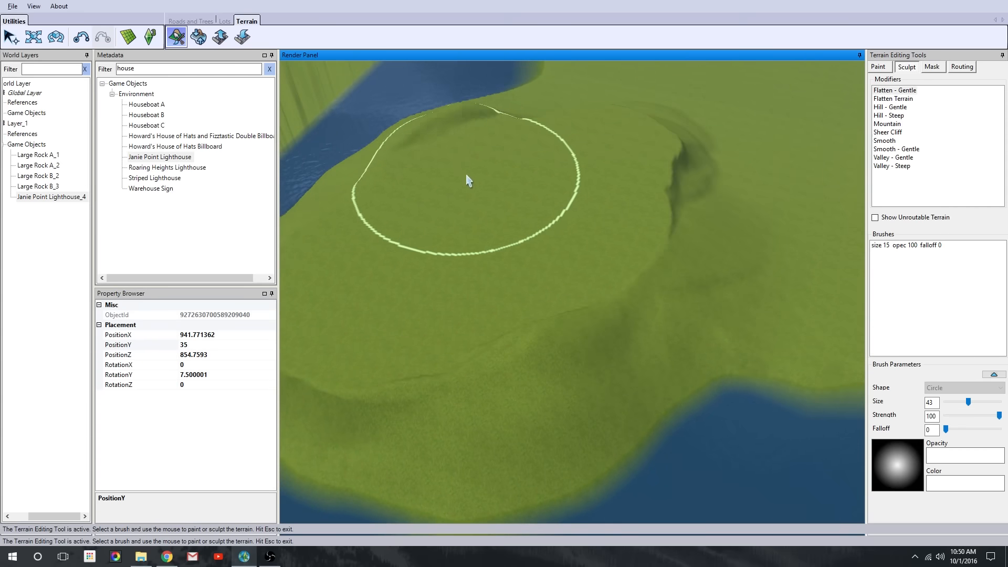
left_click_drag(469, 181, 641, 210)
scroll(717, 228, "down", 5)
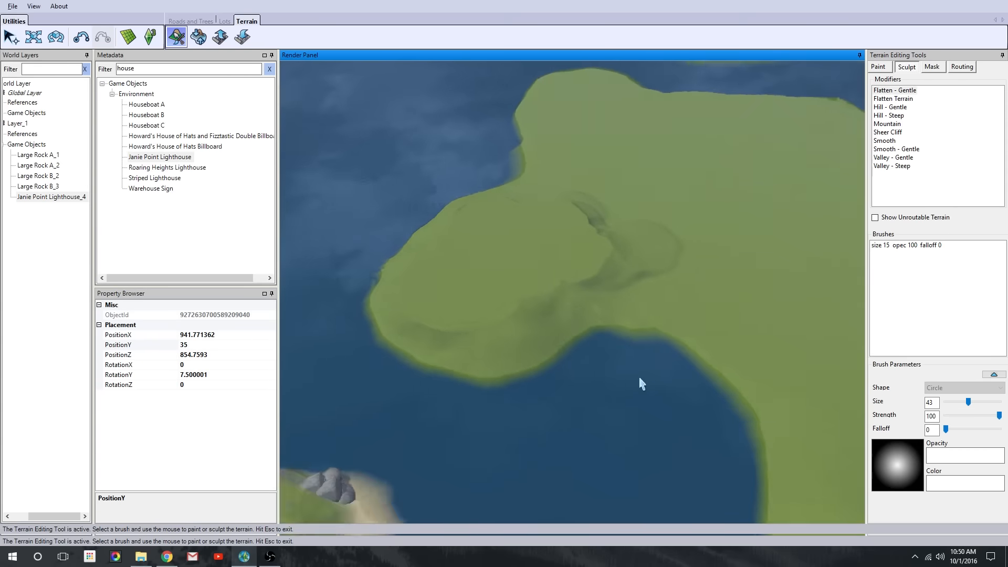
scroll(639, 377, "up", 4)
left_click_drag(544, 210, 707, 257)
scroll(639, 367, "down", 5)
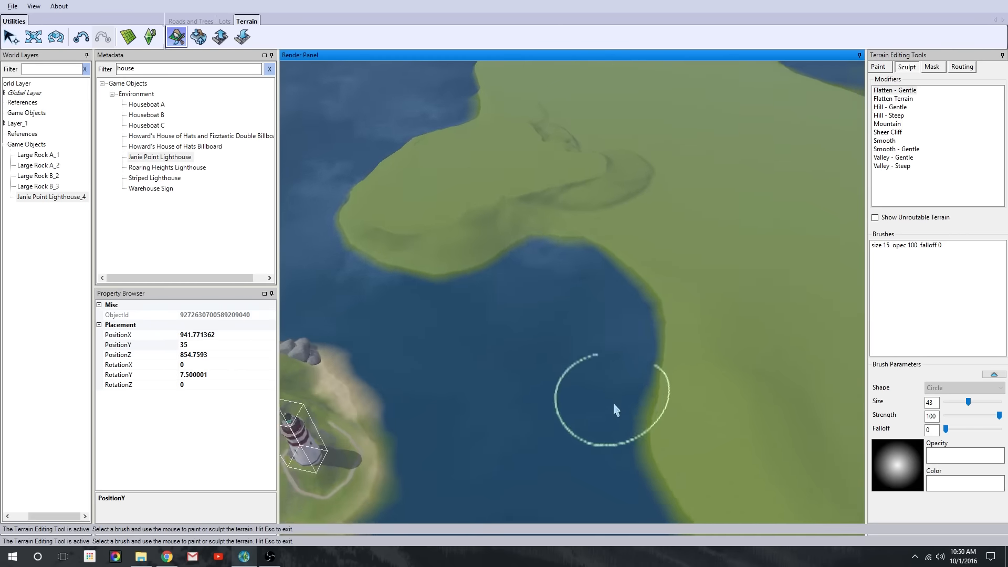
Spread the raised plateau across the main island's interior with Flatten - Gentle at size 93 and falloff 41
middle_click_drag(614, 408, 566, 105)
mouse_move(566, 105)
right_mouse_down()
mouse_move(712, 401)
mouse_move(683, 287)
right_mouse_up()
right_click_drag(334, 292, 461, 276)
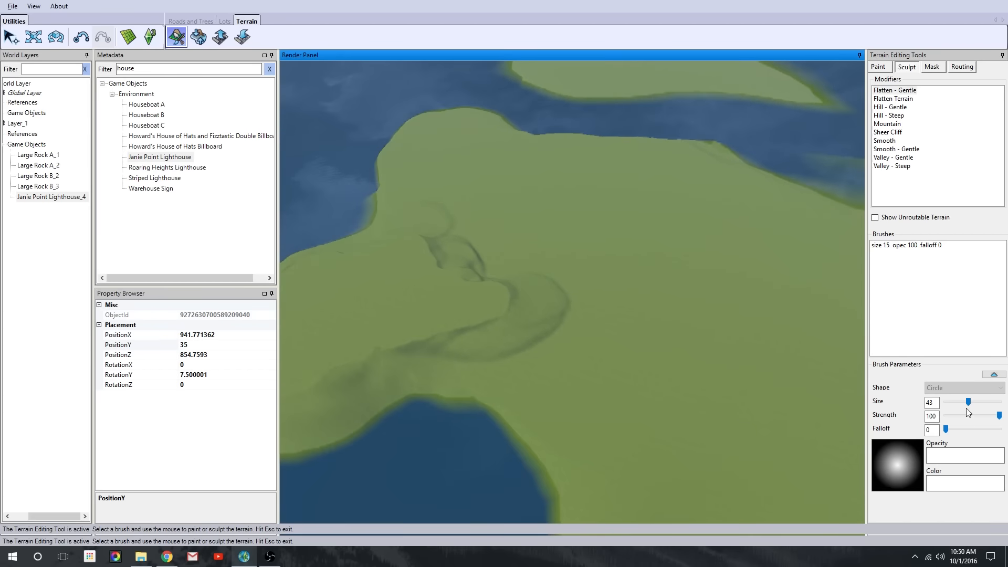
left_click_drag(968, 402, 996, 402)
left_click_drag(945, 429, 967, 429)
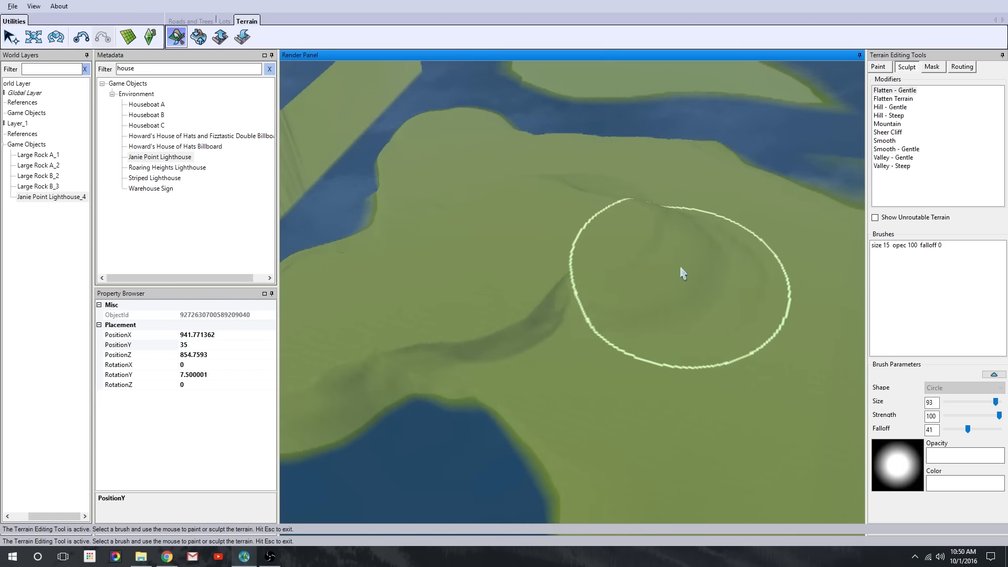
scroll(754, 418, "down", 3)
right_click_drag(754, 419, 576, 281)
scroll(569, 262, "down", 2)
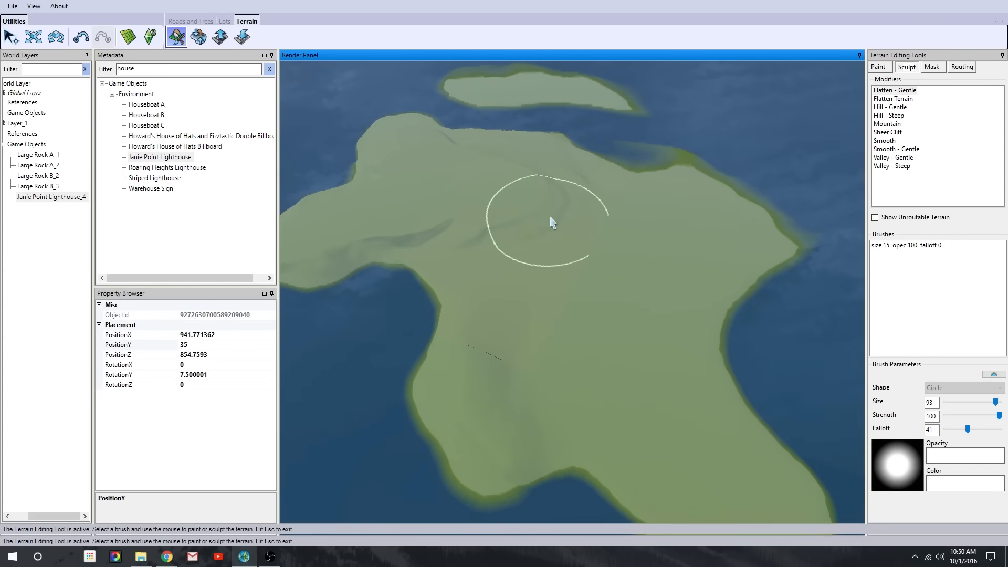
mouse_move(620, 380)
left_mouse_down()
mouse_move(659, 305)
mouse_move(589, 236)
left_mouse_up()
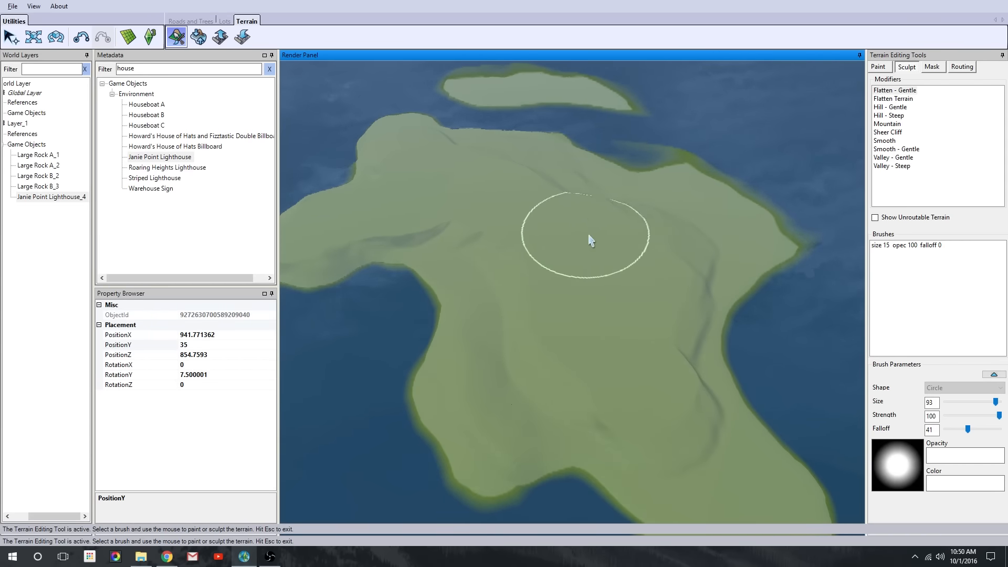
Reshape the bay's shoreline beside the peninsula with Flatten - Gentle at size 19
mouse_move(546, 300)
right_mouse_down()
mouse_move(524, 379)
mouse_move(521, 303)
mouse_move(173, 245)
mouse_move(842, 180)
mouse_move(594, 245)
right_mouse_up()
left_click_drag(995, 402, 956, 402)
left_click_drag(604, 246, 535, 246)
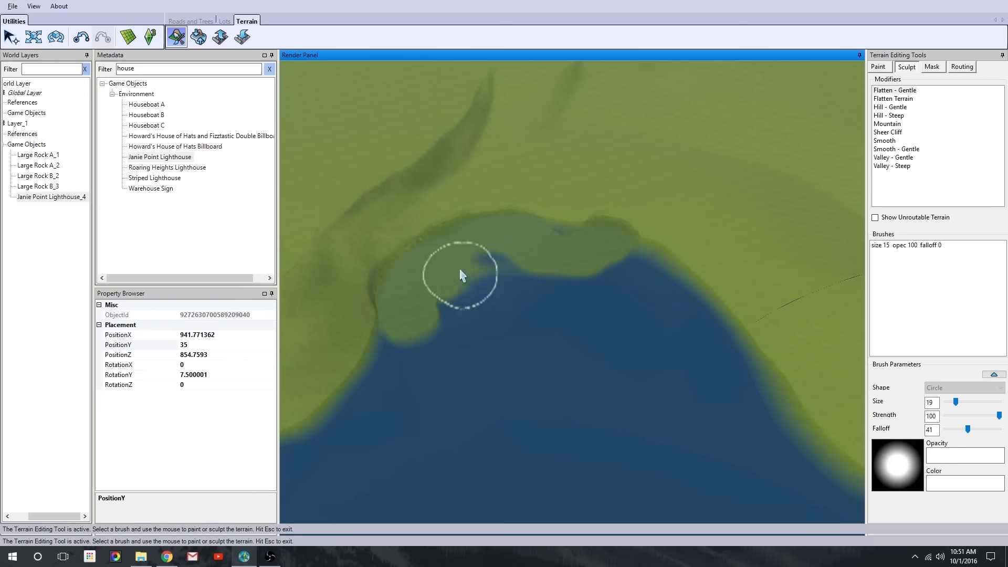
Flatten a shallow shelf along the bay's shoreline with Flatten - Gentle, and soften its edge with the Smooth modifier
left_click_drag(475, 319, 412, 346)
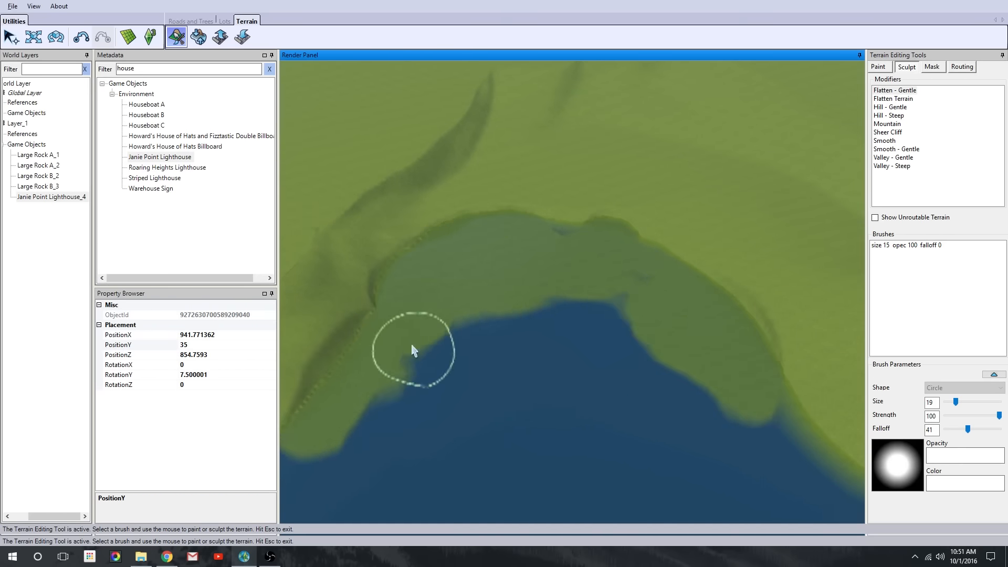
scroll(744, 409, "down", 3)
right_click_drag(744, 408, 439, 336)
scroll(729, 290, "up", 1)
left_click(886, 141)
scroll(654, 195, "up", 1)
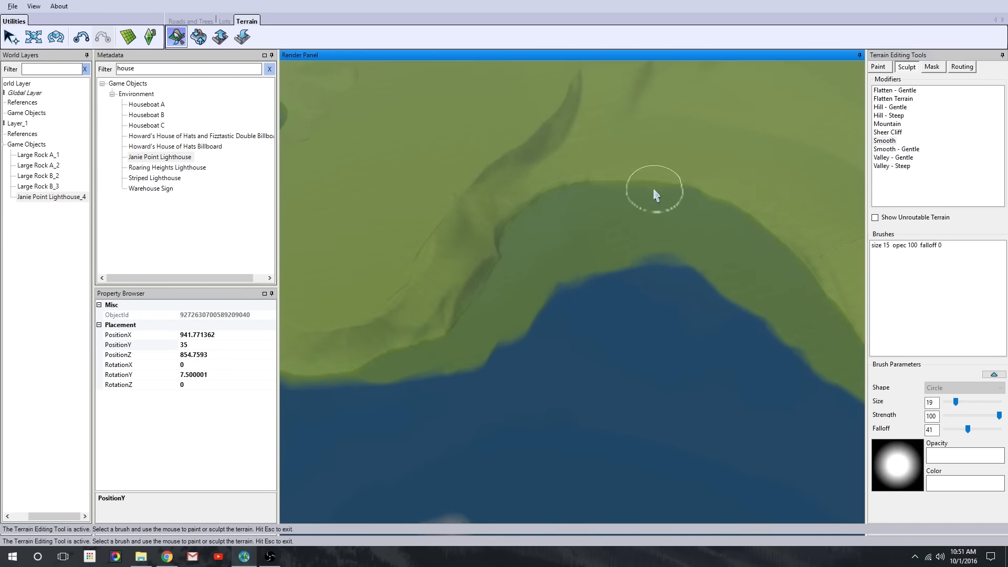
Raise a steep peak at the inner edge of the bay with the Mountain modifier
scroll(819, 148, "up", 2)
left_click(888, 124)
scroll(749, 230, "up", 1)
left_click(660, 253)
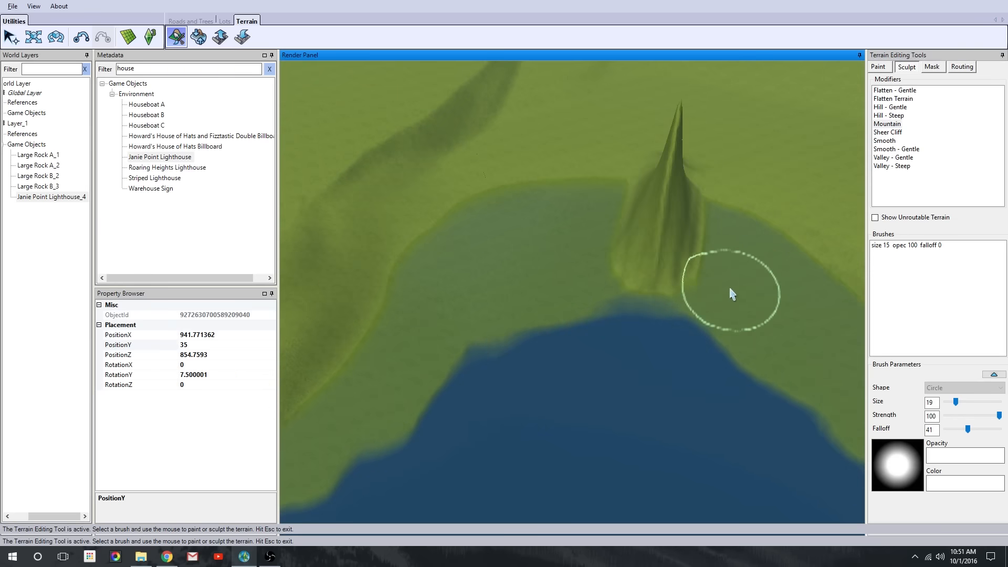
Level the peak and extend the land over the shelf at the head of the bay with Flatten - Gentle
left_click(895, 90)
left_click_drag(597, 222, 664, 208)
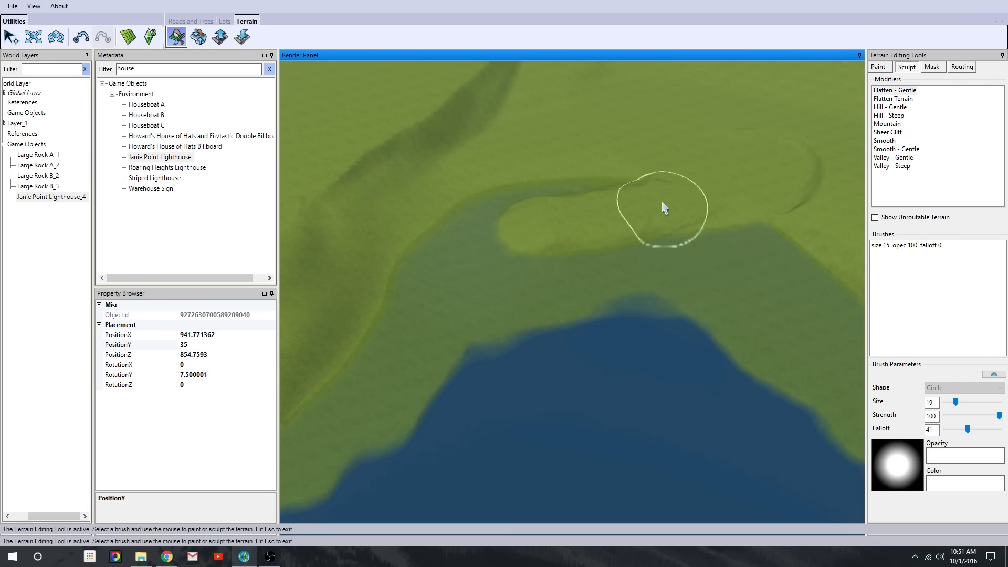
right_click_drag(689, 238, 725, 252)
left_click_drag(724, 252, 798, 265)
Smooth the bay's shoreline and the newly extended land with the Smooth modifier at brush size 54
left_click(885, 140)
left_click(761, 234)
left_click_drag(956, 402, 974, 402)
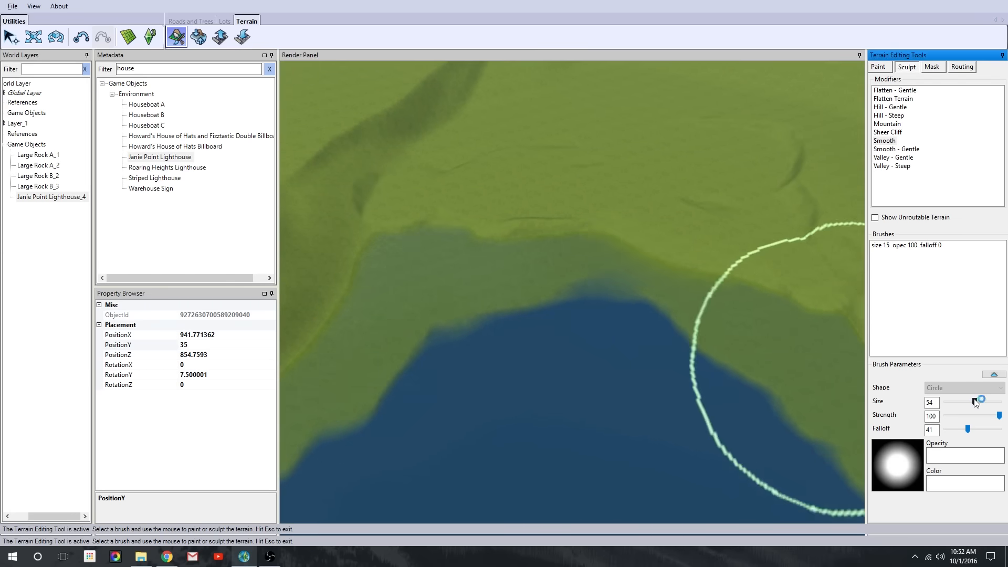
mouse_move(599, 275)
left_mouse_down()
mouse_move(491, 211)
mouse_move(783, 427)
left_mouse_up()
scroll(607, 180, "down", 3)
scroll(626, 342, "up", 5)
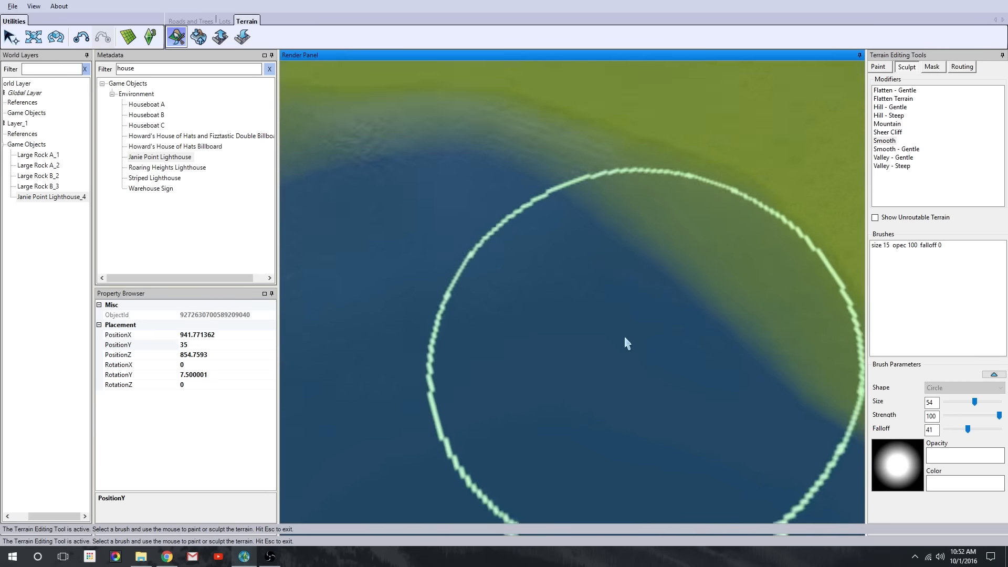
mouse_move(626, 342)
middle_mouse_down()
mouse_move(498, 135)
mouse_move(517, 514)
middle_mouse_up()
scroll(598, 484, "up", 5)
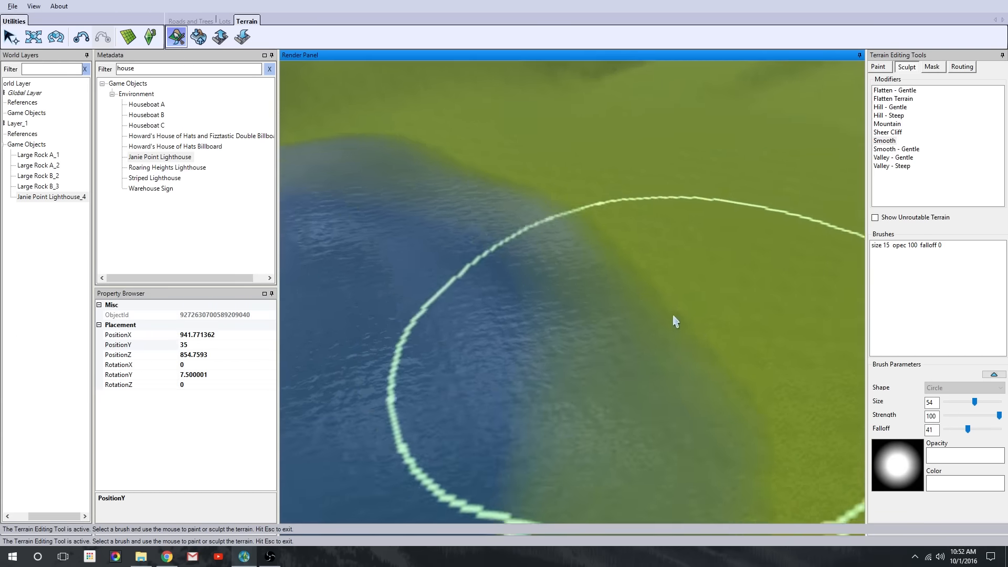
Sculpt the terrain around the bay's shore with broad strokes of the Hill - Steep modifier
left_click(889, 115)
scroll(474, 266, "down", 3)
mouse_move(556, 263)
left_mouse_down()
mouse_move(473, 266)
mouse_move(562, 320)
left_mouse_up()
middle_click_drag(562, 320, 187, 146)
mouse_move(489, 252)
left_mouse_down()
mouse_move(619, 327)
mouse_move(677, 284)
mouse_move(743, 271)
left_mouse_up()
middle_click_drag(706, 330, 659, 528)
scroll(689, 402, "up", 3)
scroll(630, 389, "down", 4)
mouse_move(618, 384)
middle_mouse_down()
mouse_move(642, 335)
mouse_move(598, 268)
middle_mouse_up()
scroll(597, 267, "up", 5)
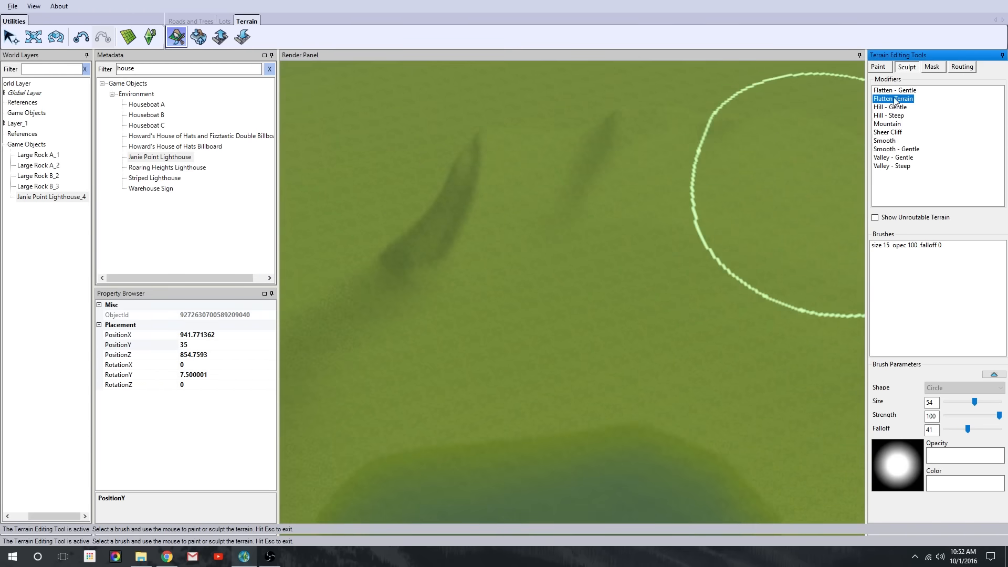
Level a wide band of land behind the bay into the surrounding slopes with Flatten - Gentle at brush size 21
left_click_drag(975, 408, 956, 408)
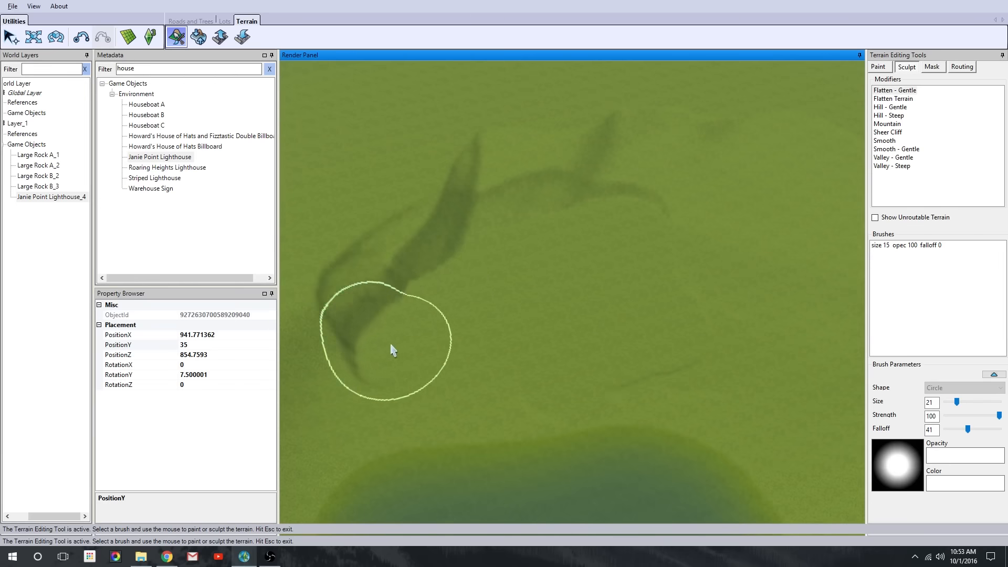
middle_click_drag(393, 350, 593, 301)
middle_click_drag(696, 393, 503, 210)
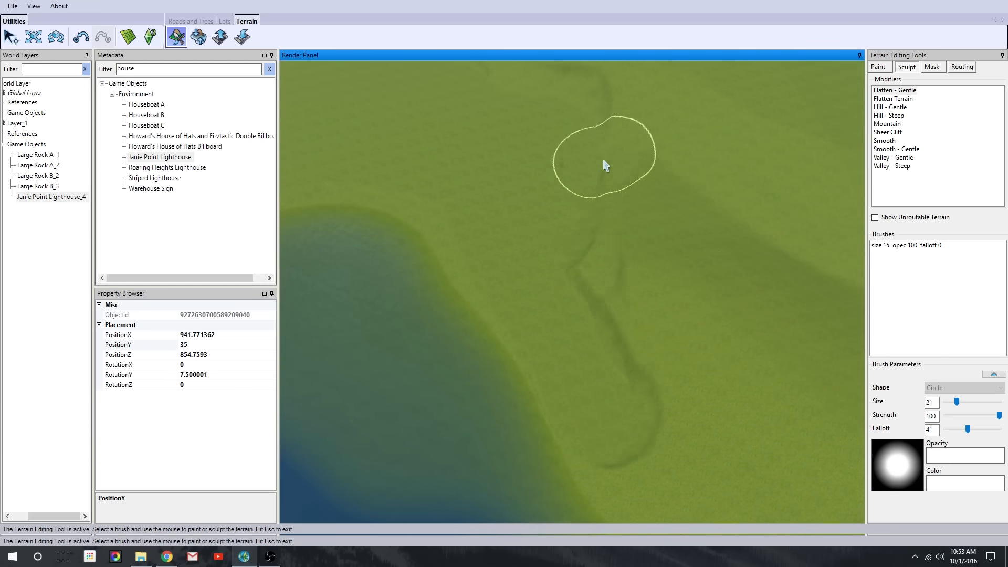
mouse_move(605, 166)
middle_mouse_down()
mouse_move(513, 405)
mouse_move(742, 461)
mouse_move(522, 275)
mouse_move(542, 127)
mouse_move(630, 181)
middle_mouse_up()
middle_click_drag(363, 239, 542, 317)
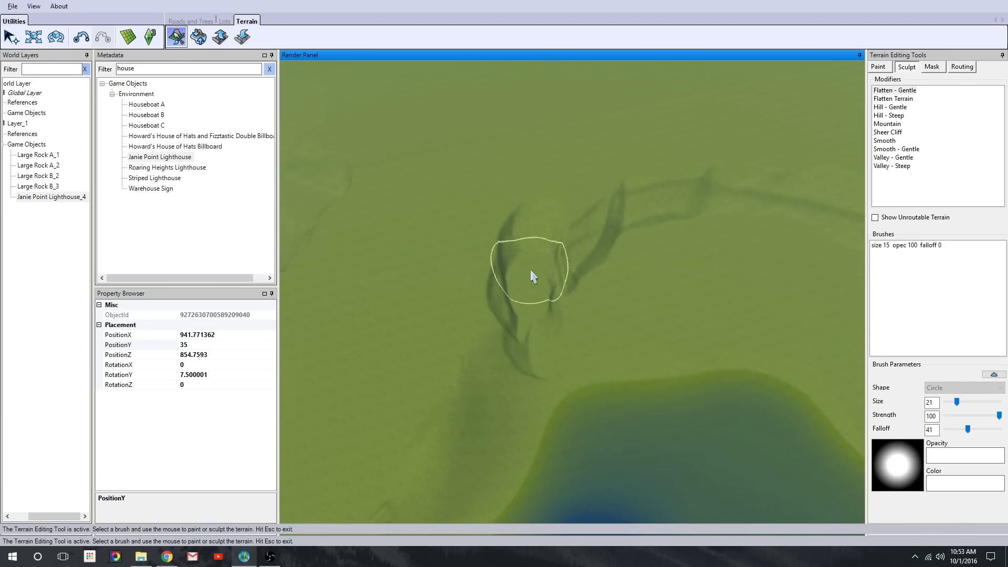
left_click_drag(591, 250, 693, 201)
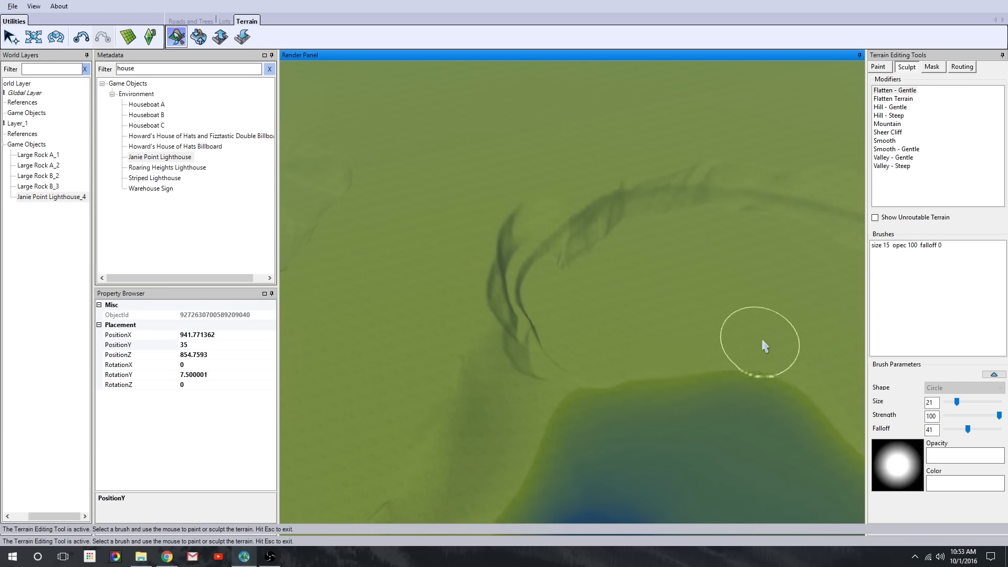
middle_click_drag(764, 345, 585, 177)
middle_click_drag(420, 221, 554, 294)
Start softening the crescent-shaped slope behind the bay with the Smooth modifier
left_click(885, 141)
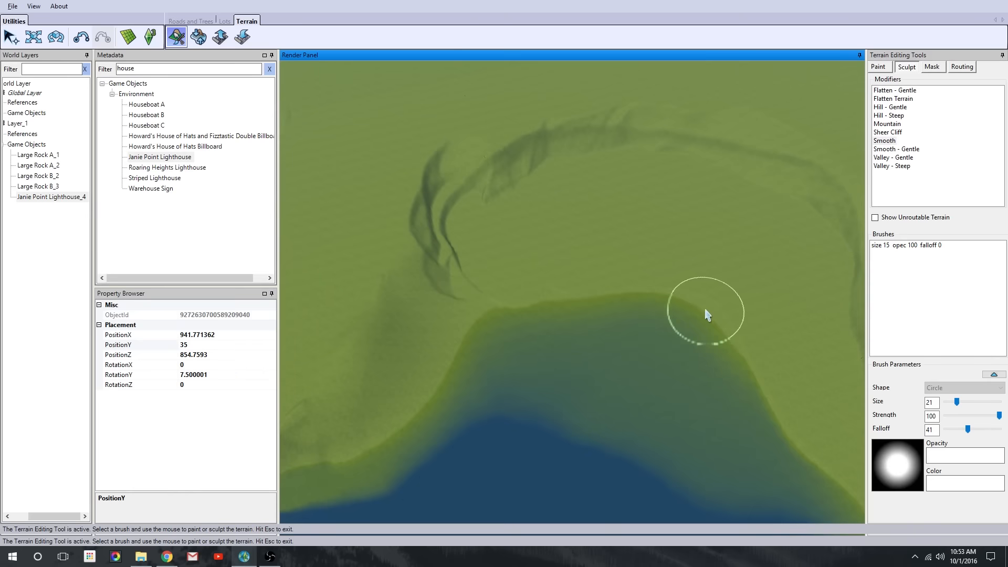
scroll(643, 278, "up", 4)
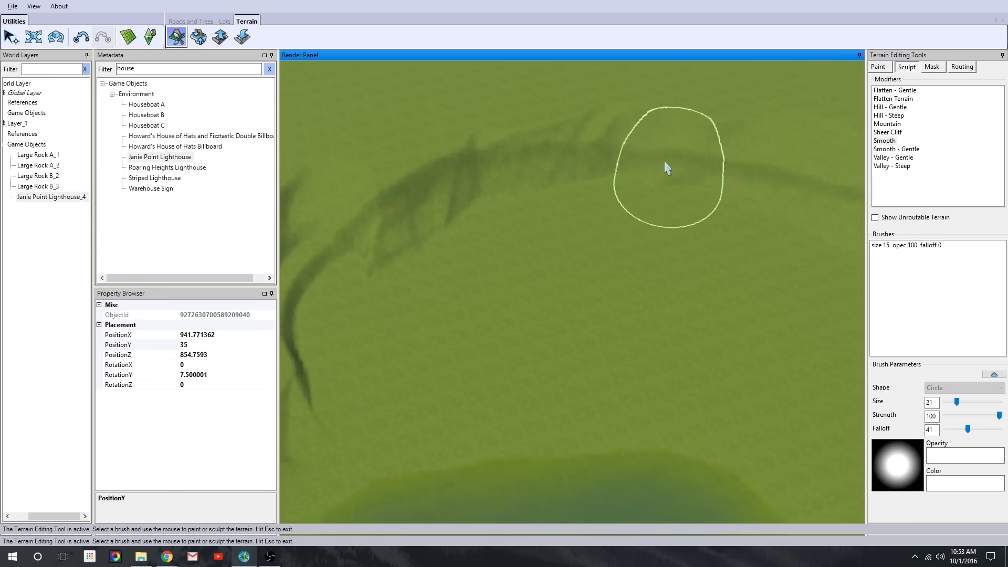
scroll(619, 228, "down", 4)
scroll(598, 261, "up", 1)
key("Escape")
left_click(192, 21)
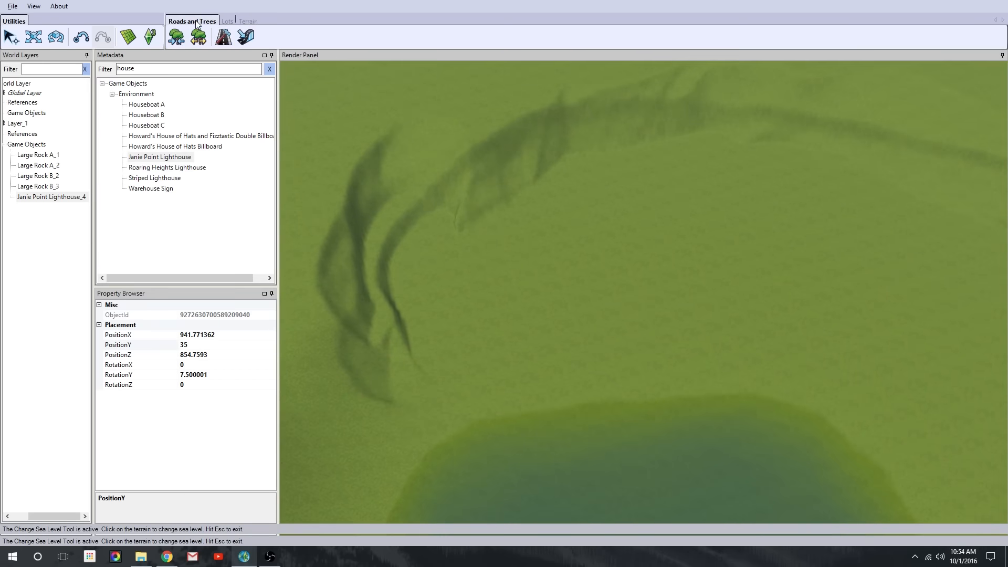
left_click(224, 36)
left_click(525, 266)
scroll(616, 278, "down", 3)
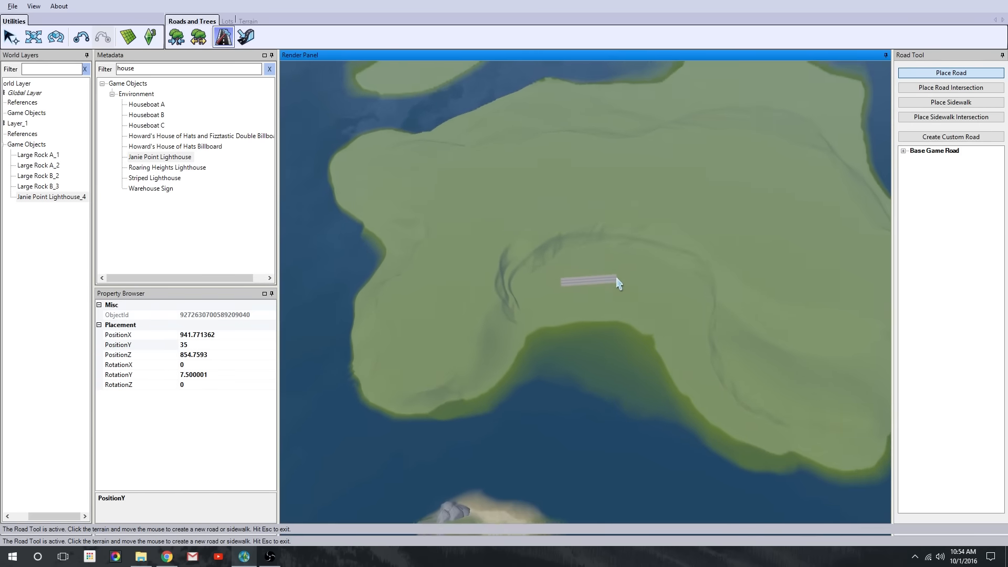
scroll(612, 275, "up", 3)
key("Escape")
scroll(614, 404, "up", 2)
scroll(737, 299, "down", 4)
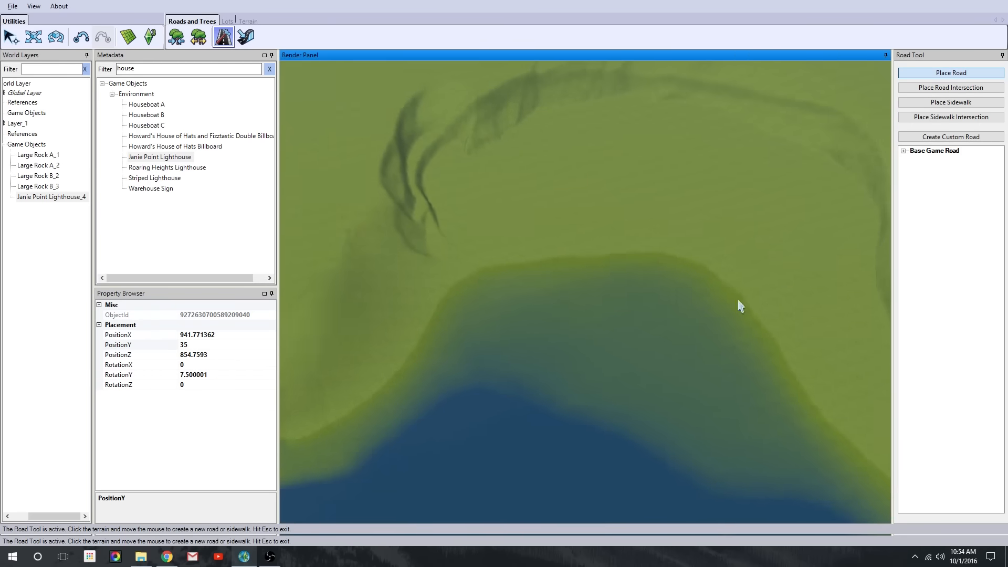
scroll(748, 239, "up", 3)
Smooth the crescent-shaped slope behind the bay, and level the ground at its foot with Flatten - Gentle
left_click(247, 21)
left_click(176, 37)
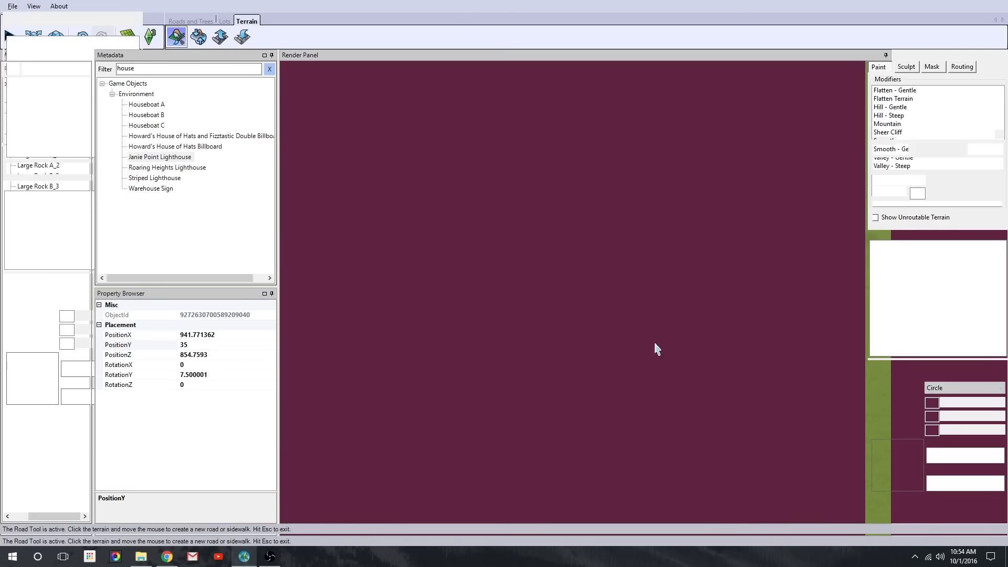
scroll(654, 185, "up", 1)
scroll(377, 354, "up", 2)
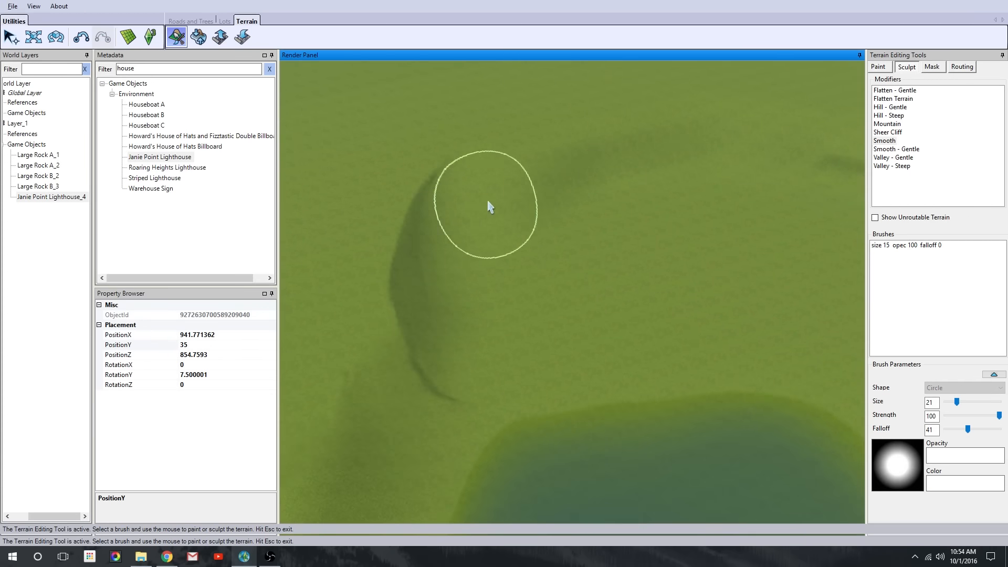
scroll(520, 323, "up", 1)
middle_click_drag(470, 185, 623, 398)
scroll(623, 399, "up", 2)
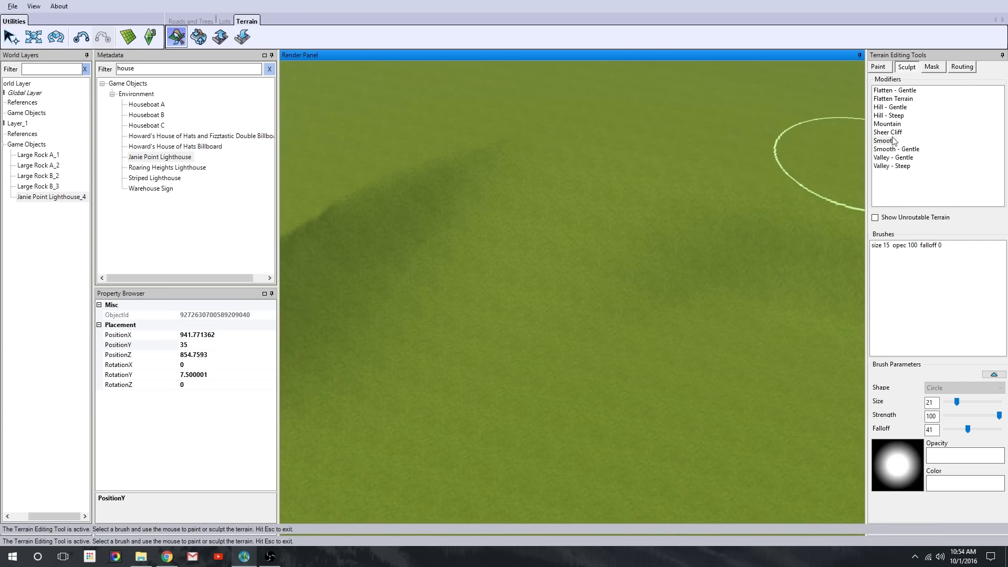
left_click(895, 91)
scroll(605, 192, "up", 2)
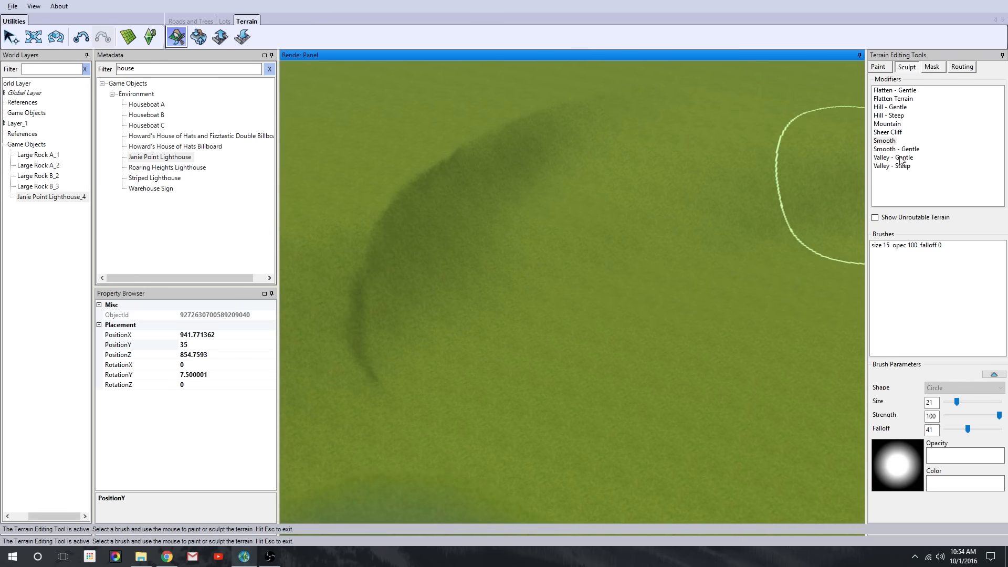
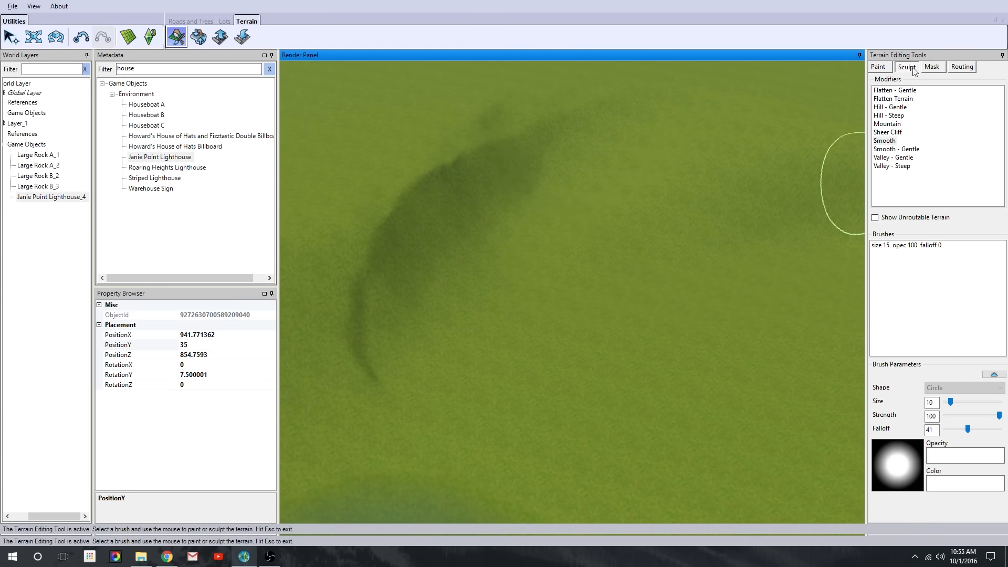
Try to lay a curved road along the foot of the crescent-shaped slope, and undo the placement
left_click(192, 21)
left_click(223, 37)
left_click(737, 124)
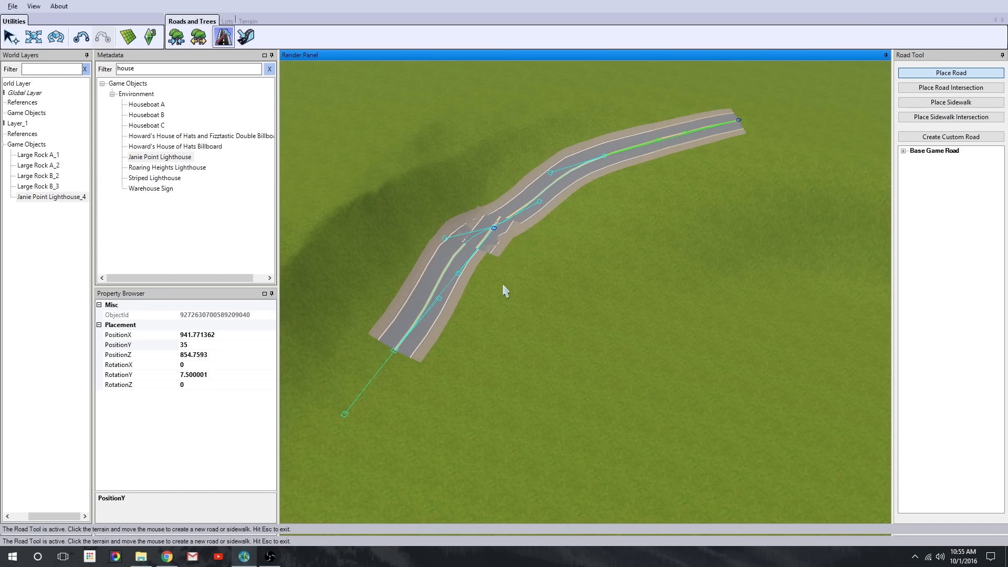
left_click(501, 230)
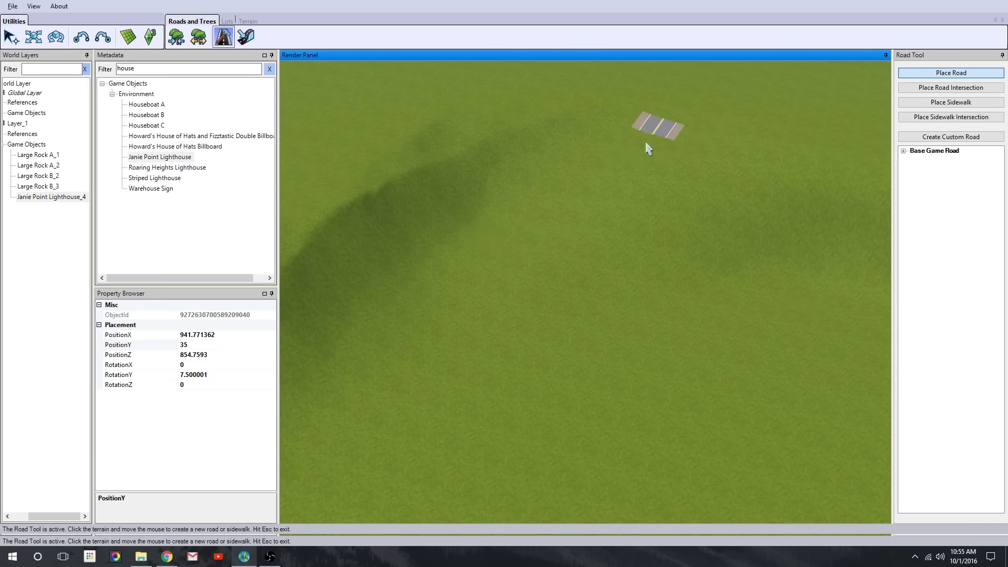
left_click_drag(647, 149, 481, 378)
key("ctrl+z")
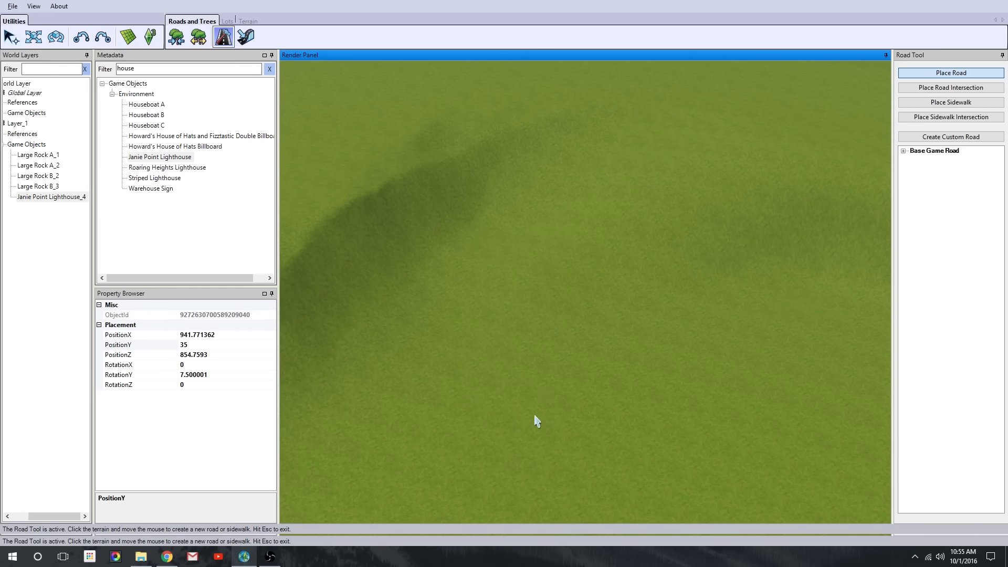
Try a straighter road running diagonally across the level ground, and undo its segments
left_click(724, 115)
middle_click_drag(640, 217, 589, 209)
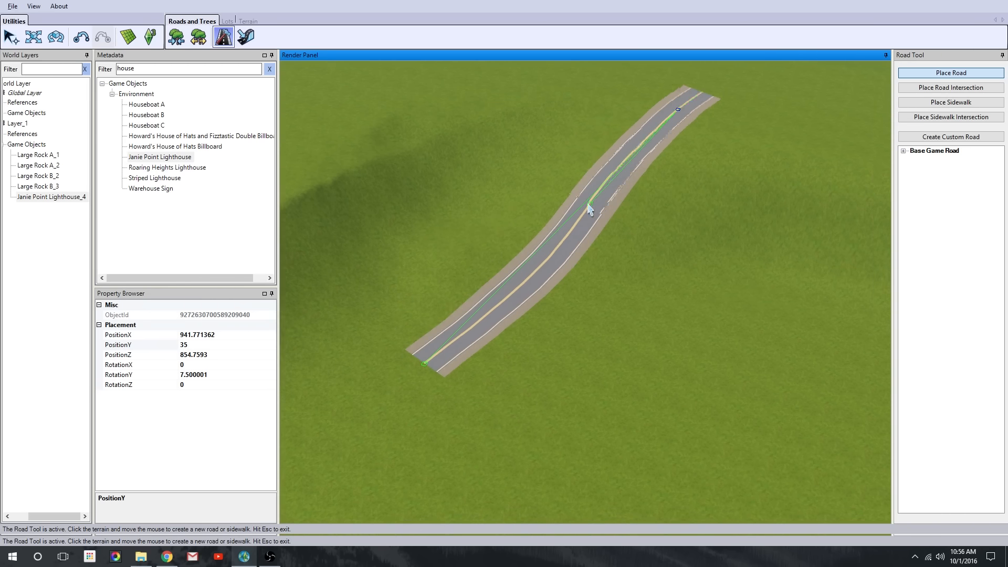
key("ctrl+z")
key("ctrl+z")
Open the sidewalk segment on the lighthouse island's rocky slope for reshaping with the Edit Road tool
scroll(546, 194, "down", 6)
right_click_drag(542, 194, 324, 411)
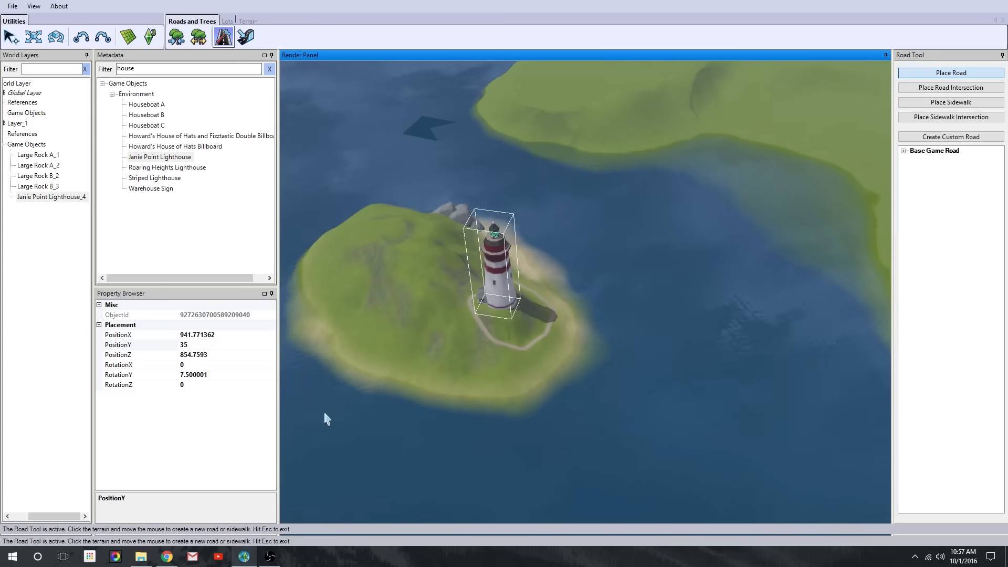
scroll(549, 331, "up", 6)
right_click_drag(549, 331, 637, 299)
scroll(636, 300, "up", 2)
left_click(33, 37)
left_click(469, 208)
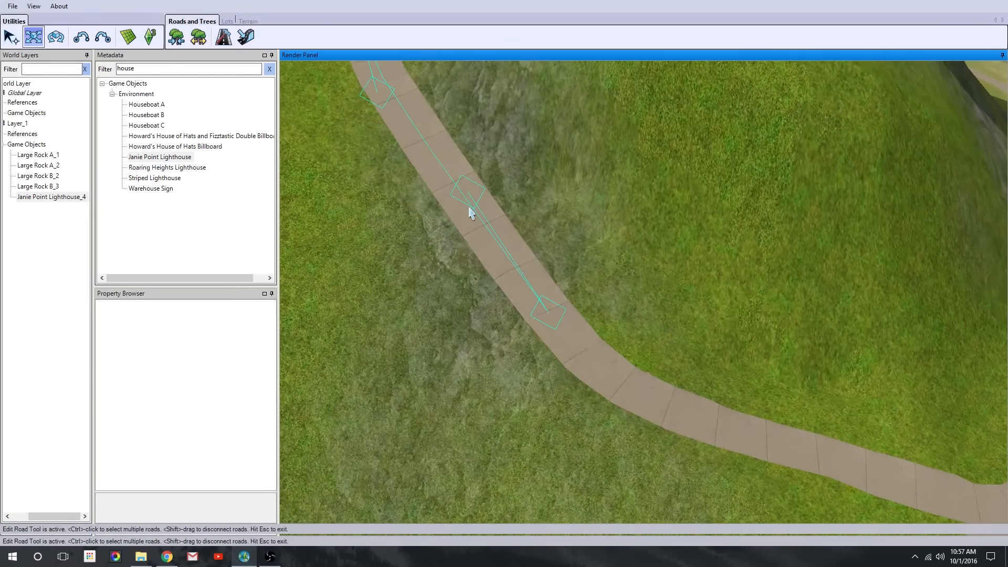
Adjust the sidewalk's curve handles near the lighthouse building and on the hillside bend for a smoother path
right_click_drag(438, 217, 564, 270)
scroll(564, 269, "up", 2)
left_click(564, 270)
scroll(545, 210, "up", 2)
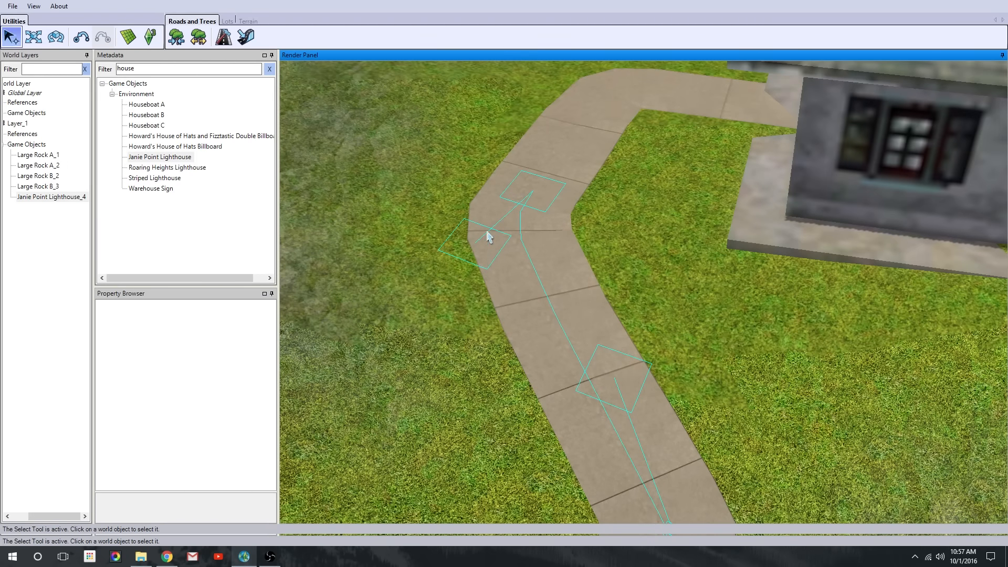
left_click(36, 39)
right_click_drag(622, 254, 575, 323)
scroll(575, 323, "down", 3)
left_click(575, 324)
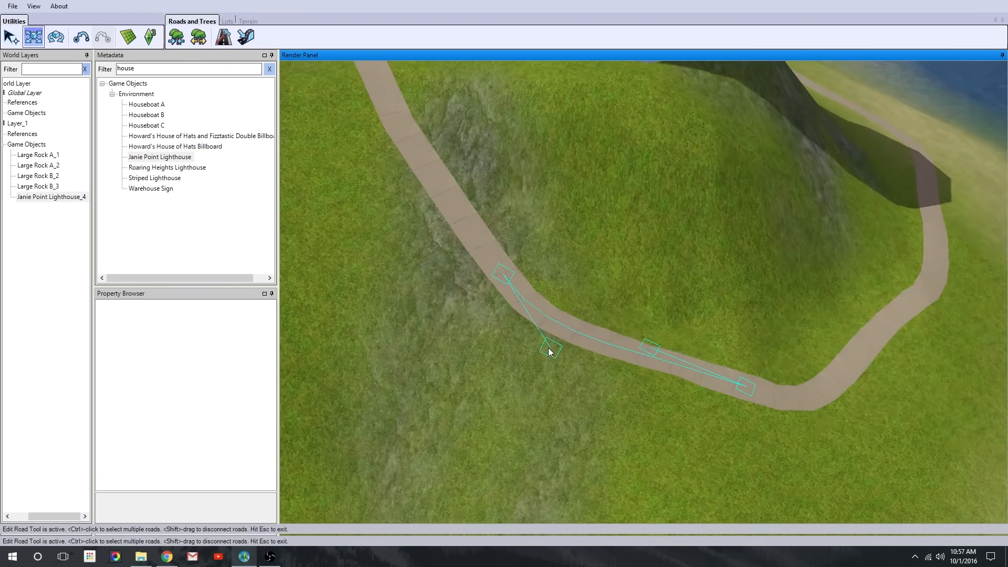
Round the sidewalk's lower bends beside the lighthouse island's beach by adjusting the curve handles of its segments
right_click_drag(657, 370, 656, 361)
left_click(656, 360)
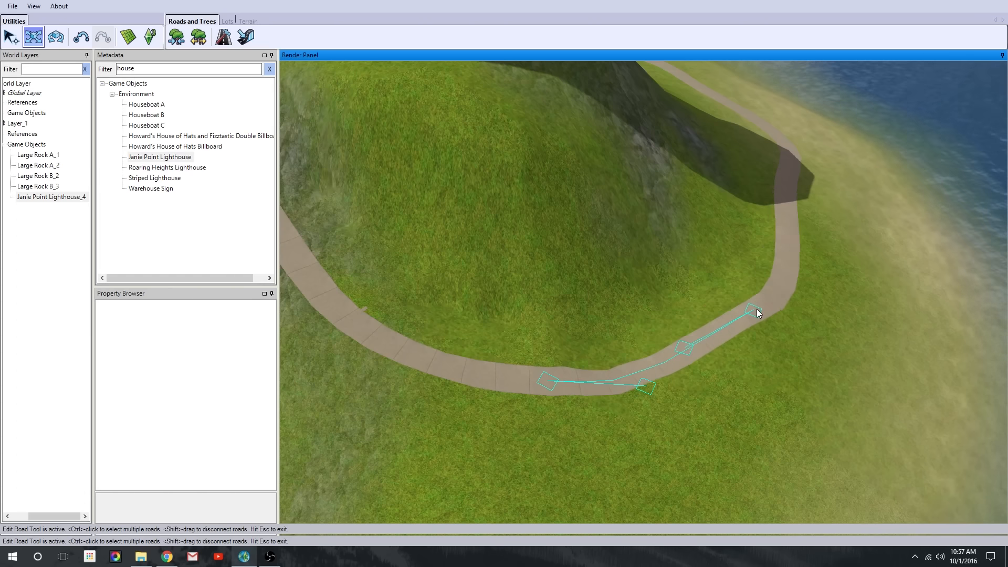
left_click_drag(739, 310, 744, 314)
right_click_drag(743, 314, 628, 252)
left_click(627, 252)
left_click_drag(662, 229, 651, 241)
scroll(625, 346, "down", 3)
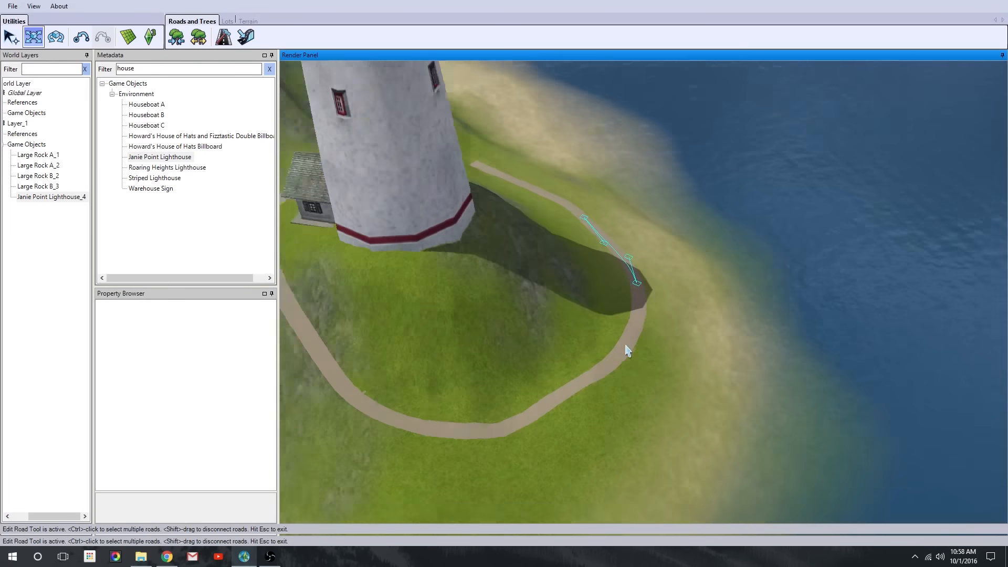
Lay a new road of connected segments on the mainland, running beside the curved ridge of the hillside
middle_click_drag(626, 346, 721, 385)
scroll(723, 389, "down", 5)
right_click_drag(999, 182, 877, 509)
scroll(672, 392, "up", 3)
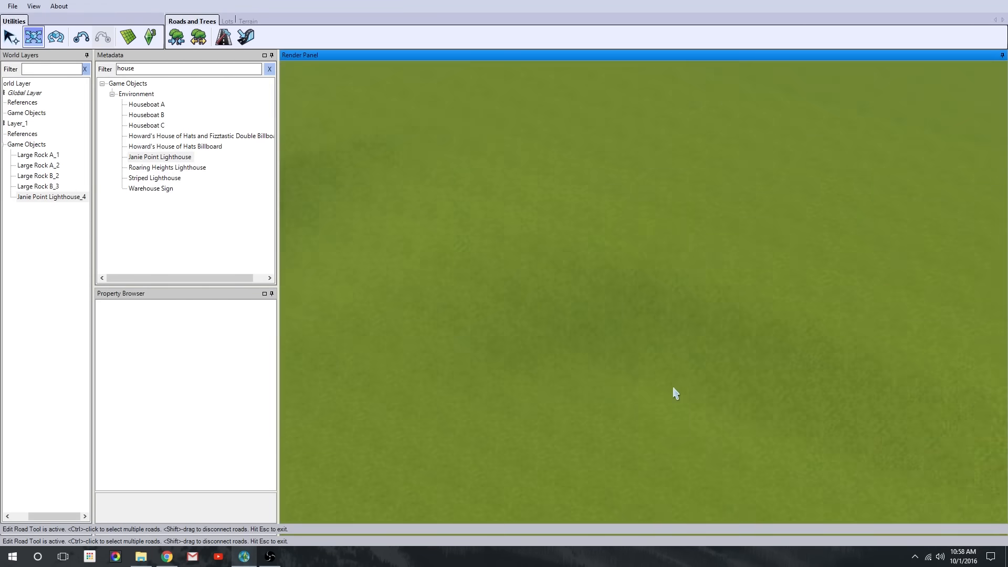
scroll(673, 392, "down", 2)
left_click(223, 37)
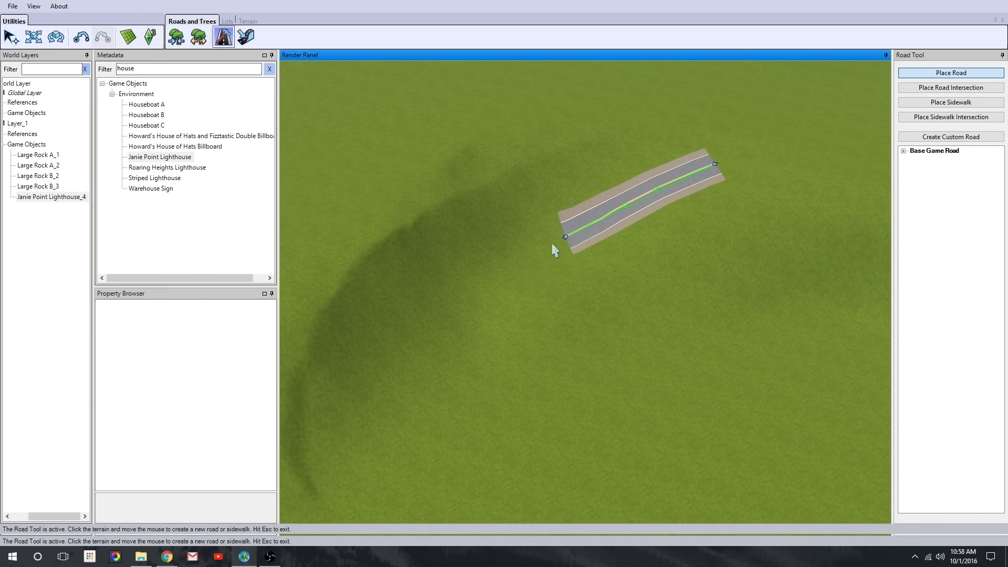
scroll(462, 394, "down", 3)
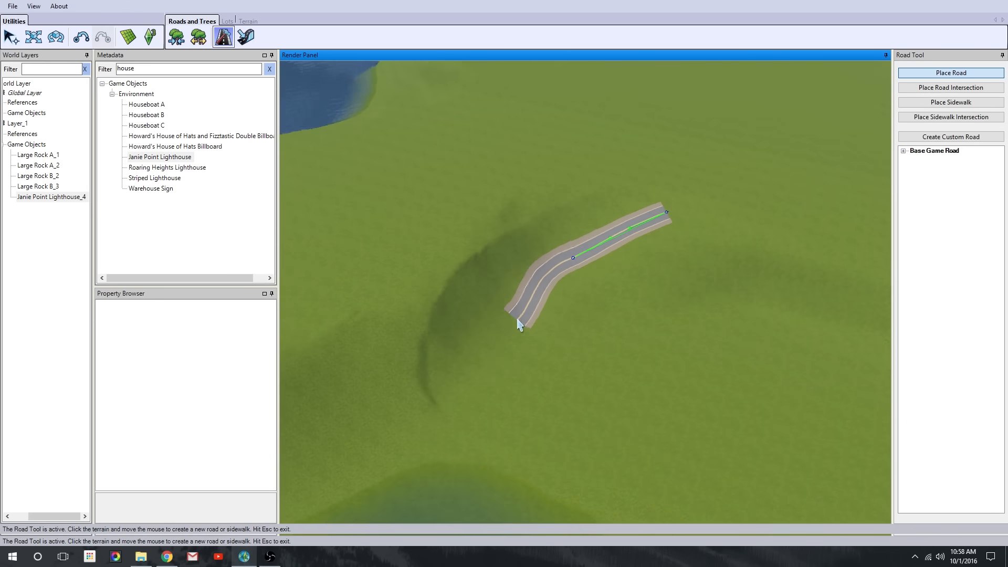
left_click(506, 384)
scroll(506, 383, "up", 3)
key("Escape")
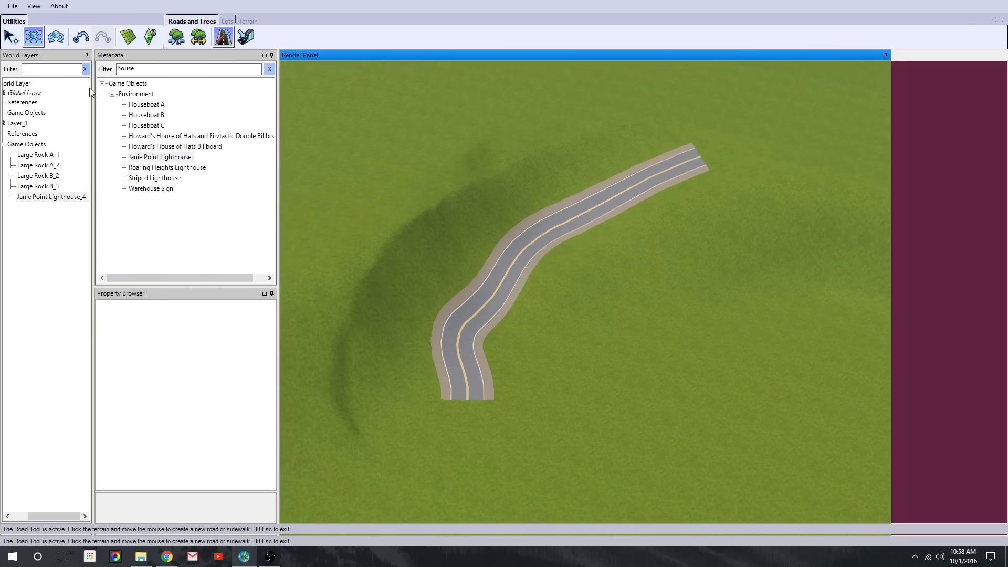
Straighten the new road's lower segment beside the ridge by repositioning its nodes and curve handles
scroll(483, 375, "up", 3)
left_click(462, 371)
left_click_drag(462, 372, 443, 379)
left_click_drag(491, 288, 508, 296)
left_click_drag(466, 435, 442, 465)
left_click_drag(420, 409, 469, 396)
Smooth the bend between the new road's middle and upper segments by adjusting their nodes and curve handles
left_click(568, 181)
left_click_drag(548, 168, 602, 211)
left_click(680, 105)
right_click_drag(677, 100, 609, 182)
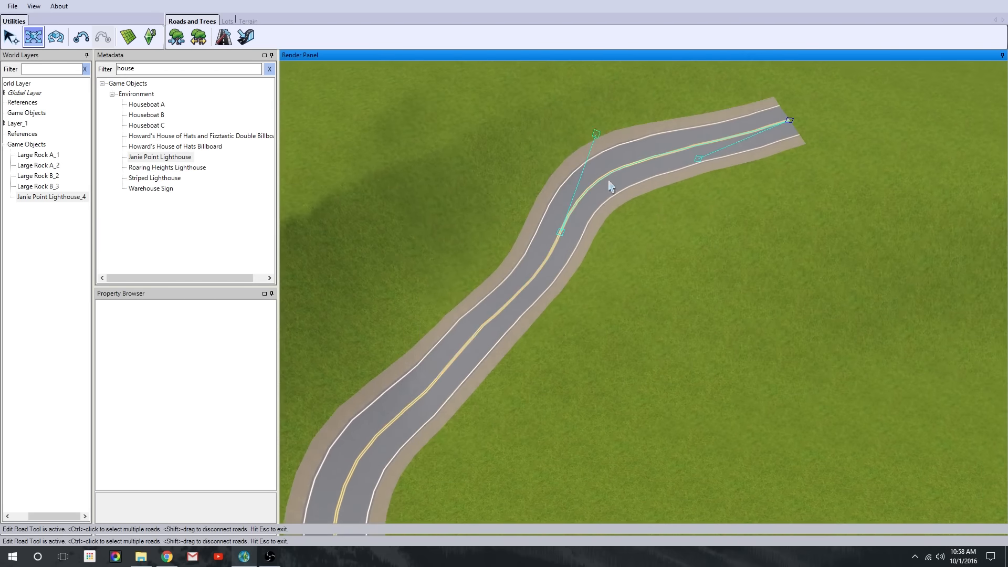
left_click_drag(599, 179, 638, 175)
right_click_drag(441, 373, 526, 313)
left_click_drag(577, 263, 549, 258)
scroll(498, 385, "down", 3)
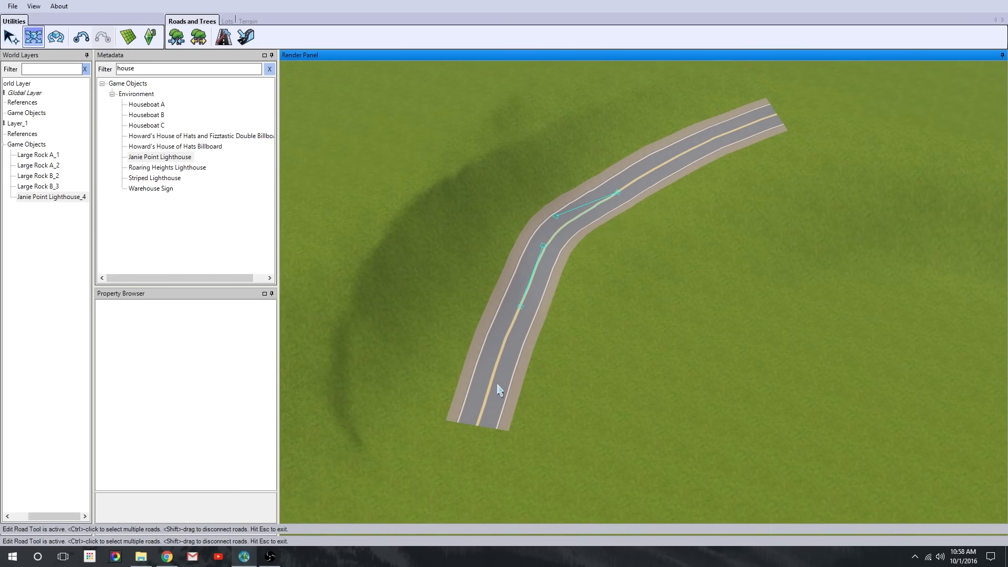
Grade the terrain under the ridge road's upper and middle segments in Smoothen Road mode with Single Segment application
left_click(224, 37)
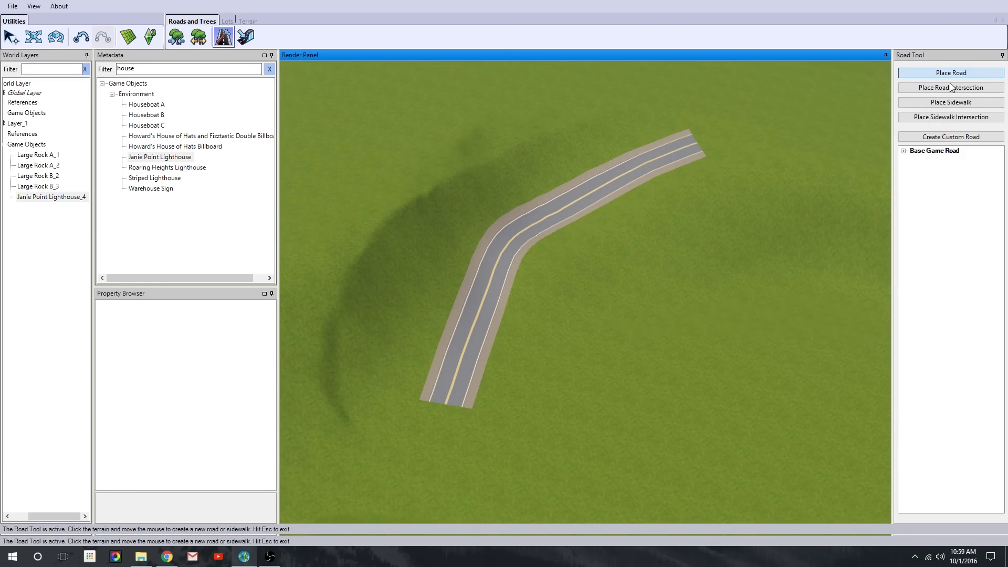
left_click(245, 37)
scroll(777, 212, "up", 3)
left_click(609, 145)
left_click(518, 188)
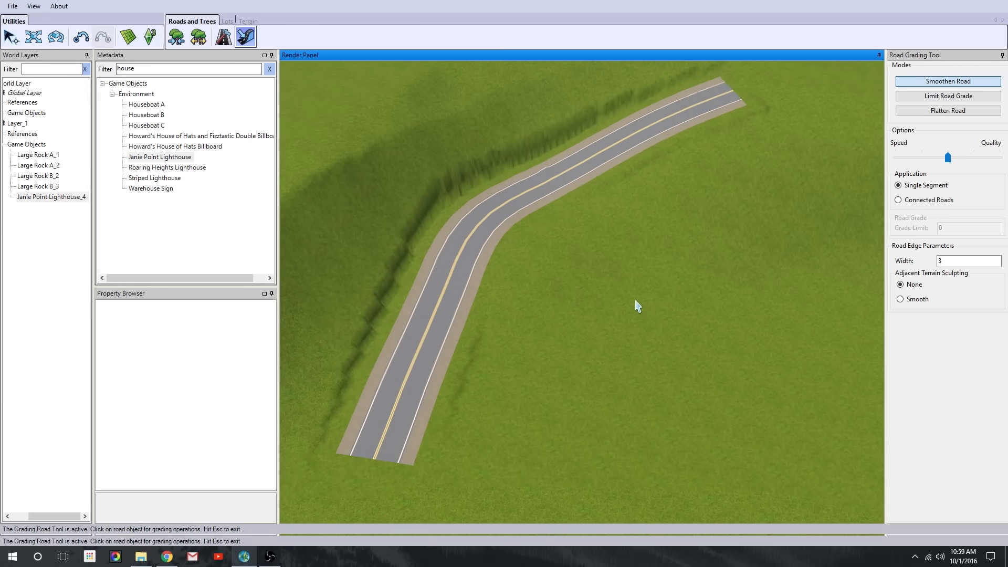
middle_click_drag(761, 231, 384, 161)
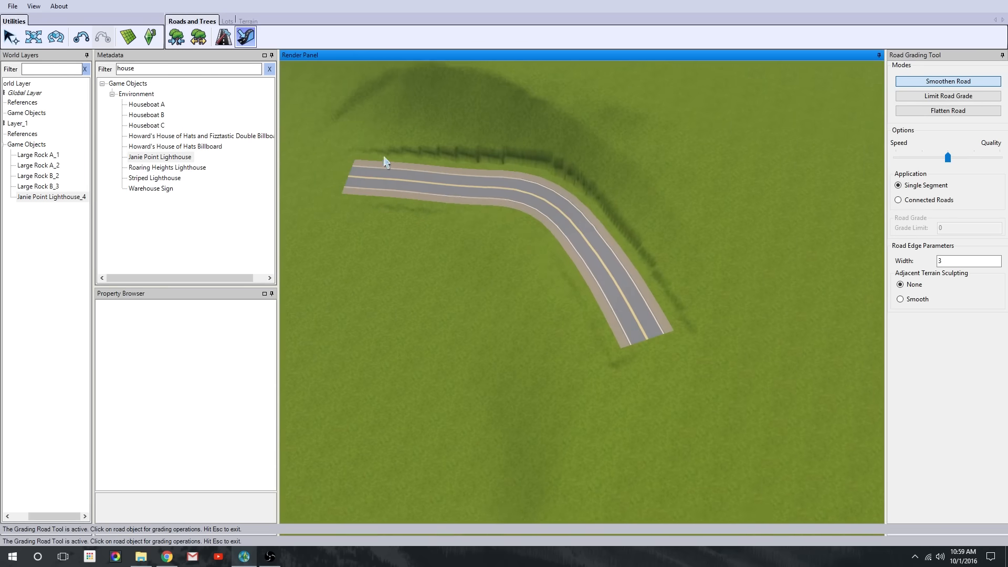
middle_click_drag(603, 270, 603, 337)
scroll(616, 311, "down", 3)
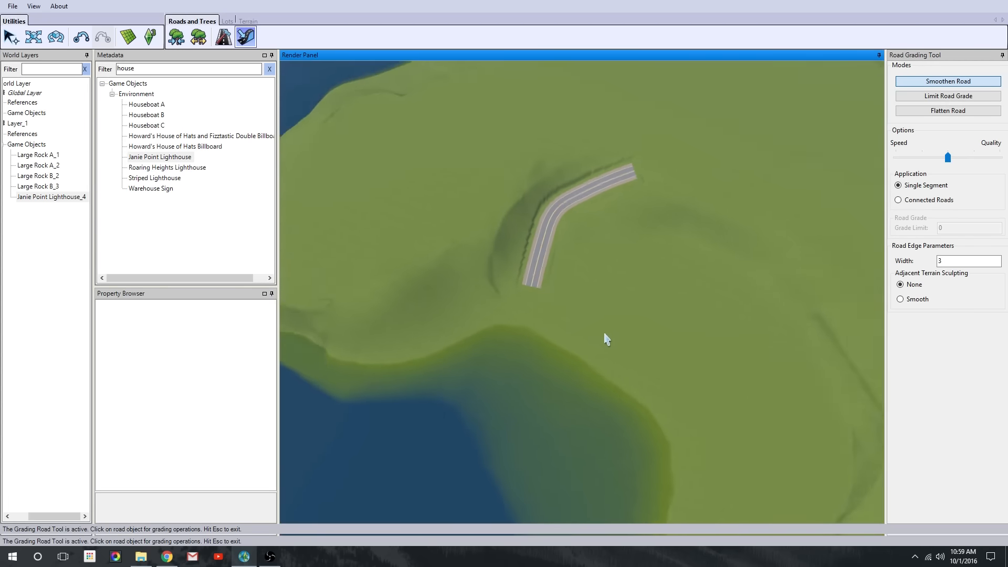
scroll(491, 288, "up", 5)
middle_click_drag(490, 288, 261, 137)
left_click(223, 37)
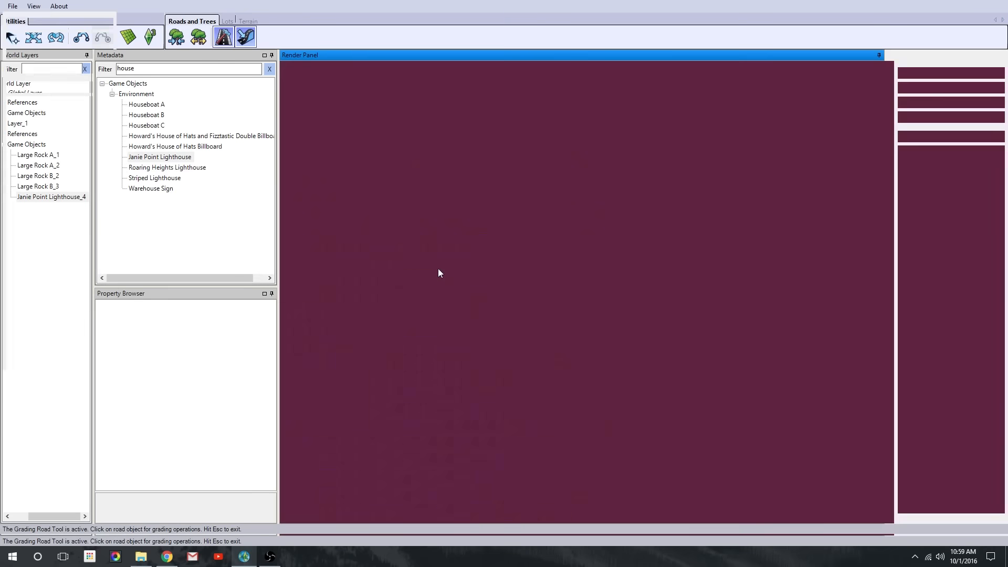
left_click(451, 279)
key("Escape")
left_click(34, 37)
left_click(454, 283)
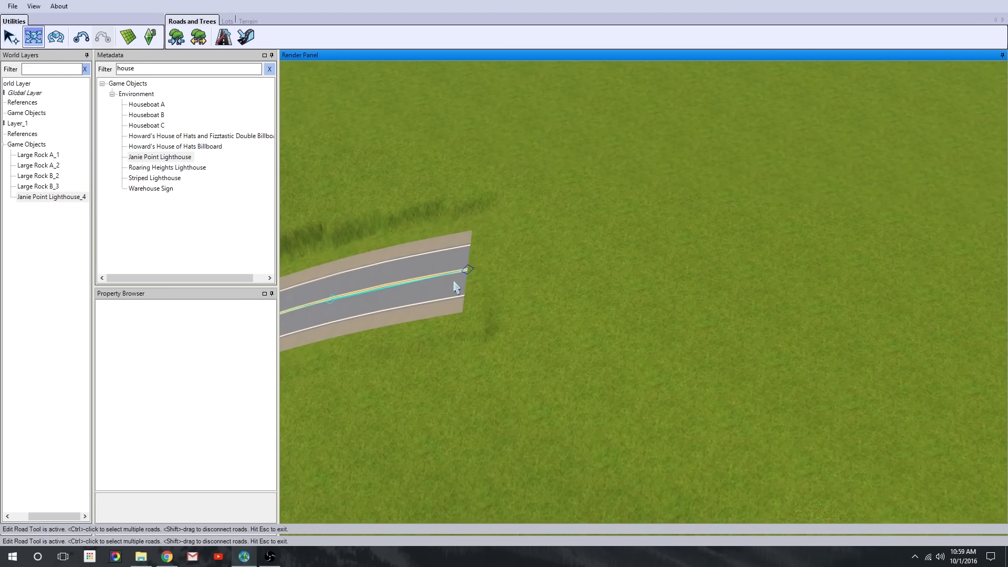
Try adding a road segment beyond the ridge road's upper end and joining it to the graded road
left_click(223, 36)
scroll(529, 275, "down", 1)
left_click_drag(528, 274, 750, 284)
left_click(34, 37)
left_click(495, 275)
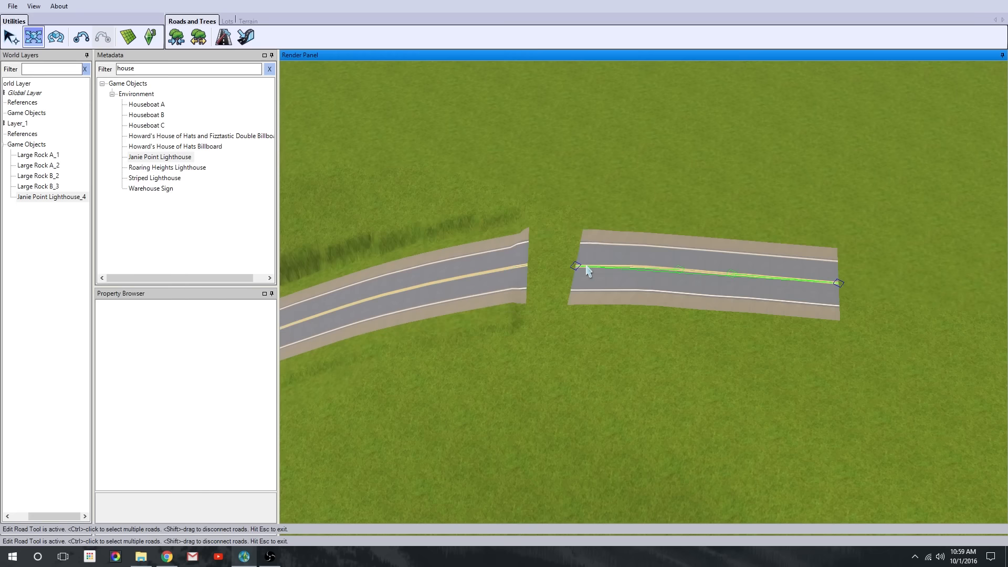
scroll(554, 270, "up", 2)
left_click_drag(660, 257, 660, 241)
left_click_drag(481, 255, 444, 246)
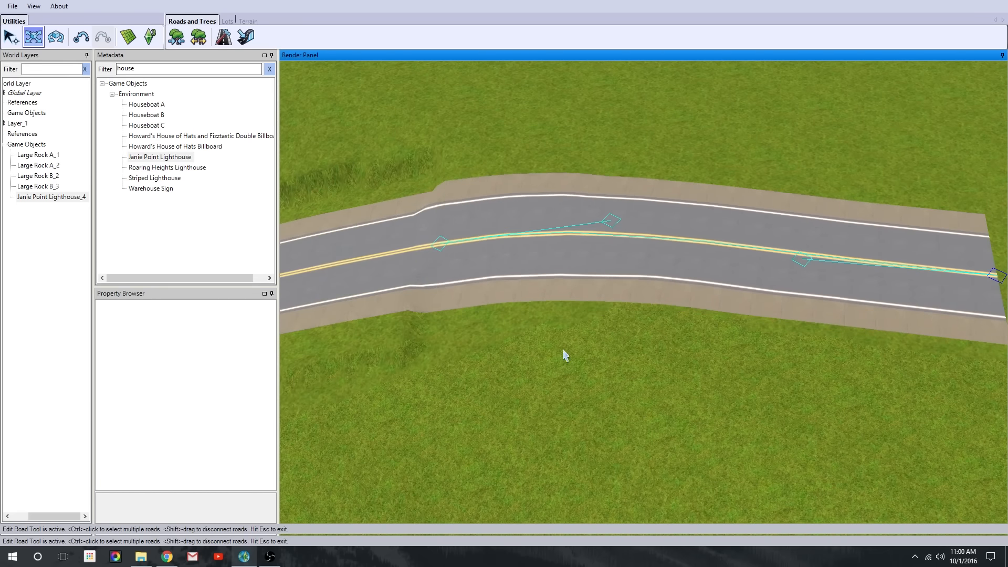
Undo the added road segment and its connection at the ridge road's upper end
left_click(562, 352)
scroll(559, 352, "down", 4)
scroll(558, 351, "up", 2)
key("ctrl+z")
key("ctrl+z")
key("ctrl+z")
scroll(690, 286, "up", 2)
Lay a new winding road of connected segments starting just beyond the ridge road's upper end
left_click(224, 37)
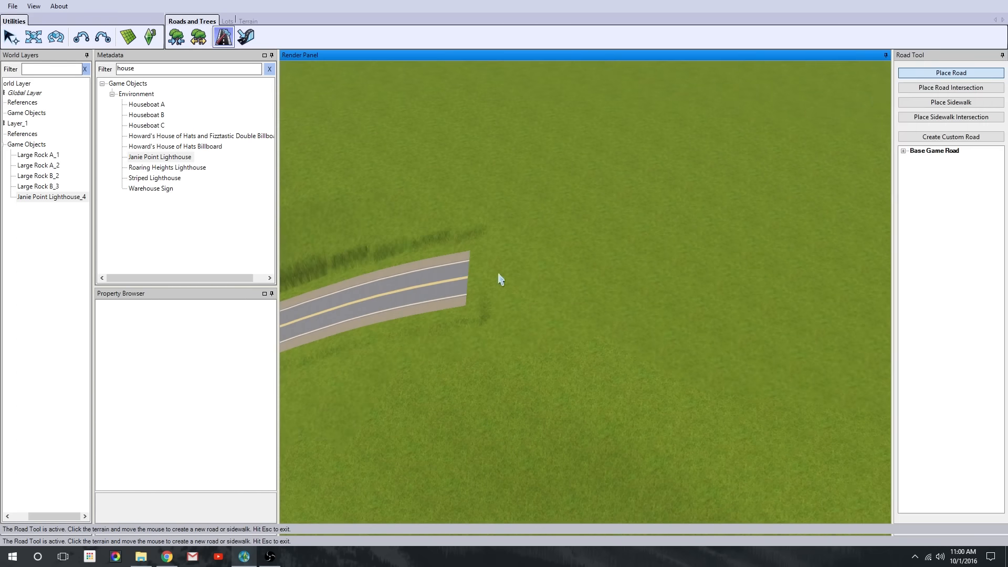
middle_click_drag(498, 274, 525, 278)
left_click_drag(572, 298, 616, 249)
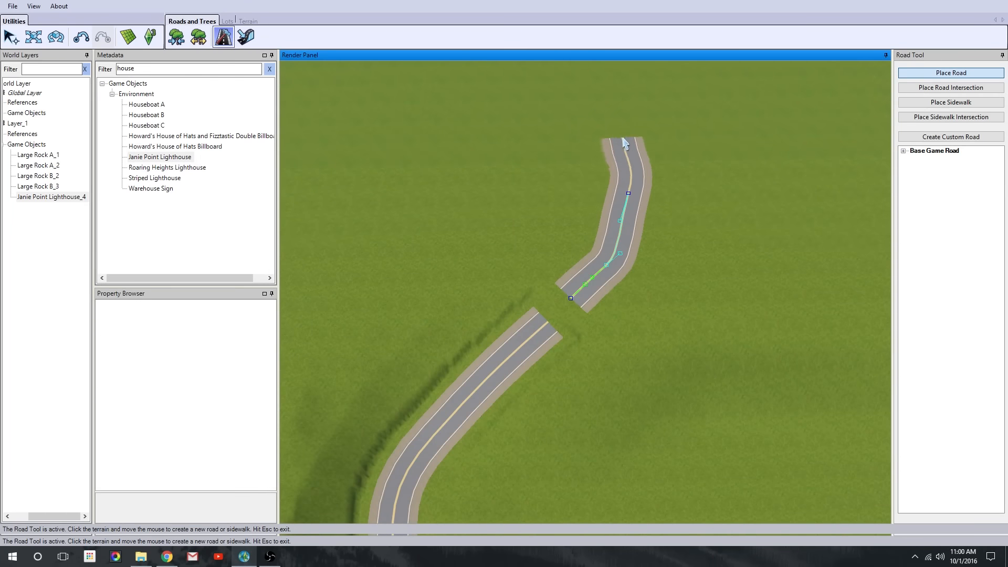
scroll(641, 335, "down", 5)
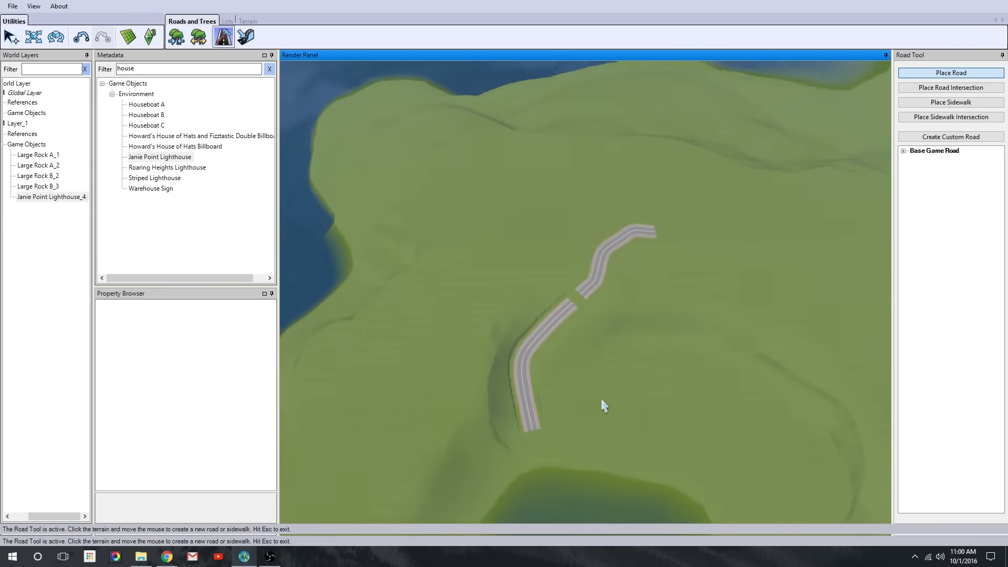
scroll(591, 315, "up", 5)
Join the winding road's first segment to the upper end of the ridge road
key("Escape")
left_click(642, 262)
middle_click_drag(642, 263, 627, 279)
left_click_drag(603, 319, 554, 369)
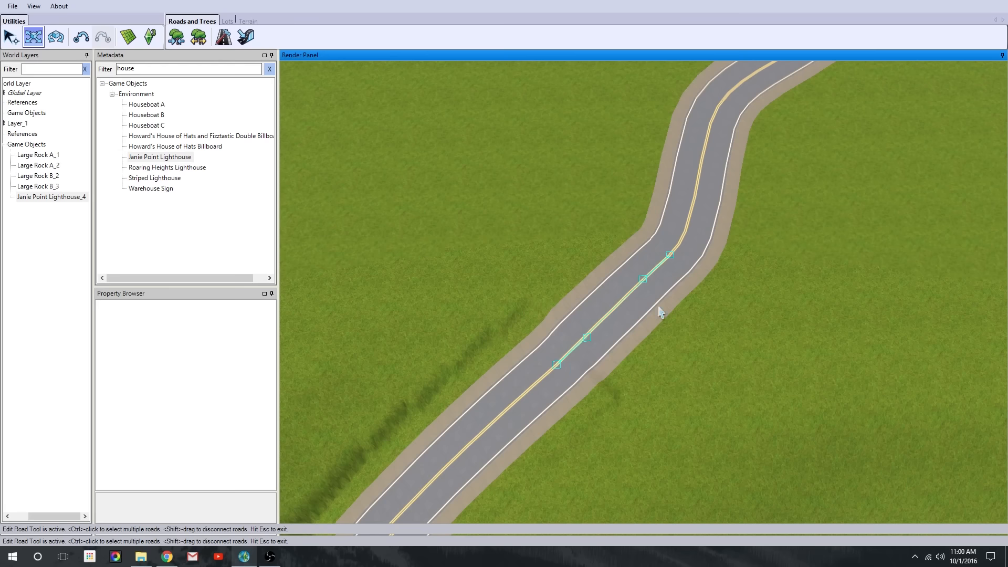
Round the winding road's bends beyond the joint by adjusting the curve handles of its segments
middle_click_drag(650, 283, 550, 336)
left_click(550, 335)
left_click(613, 222)
left_click_drag(594, 215, 583, 213)
left_click_drag(654, 196, 643, 152)
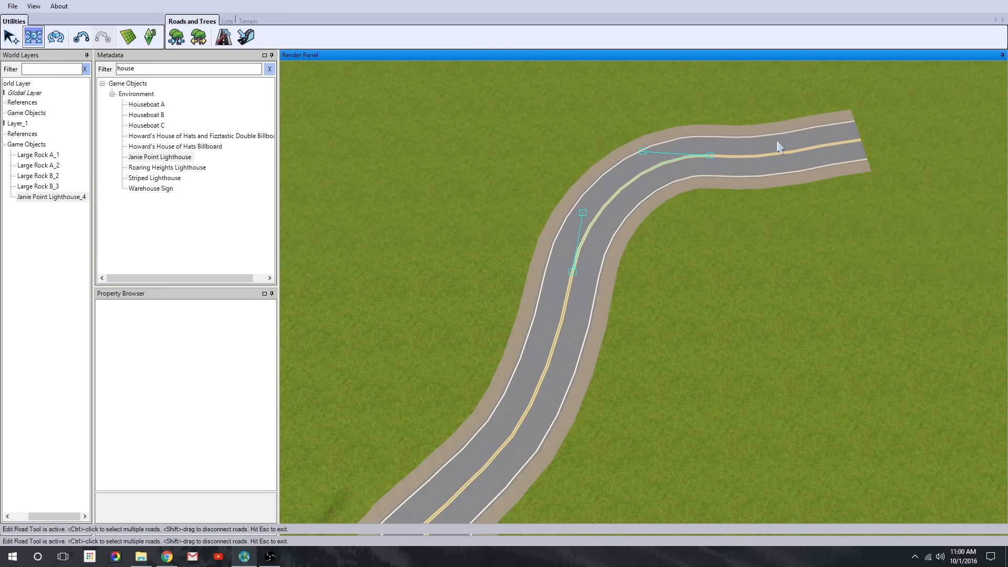
Move the winding road's far end and bend nodes inward and reshape the curve between them
left_click_drag(879, 169, 894, 270)
left_click_drag(709, 156, 709, 222)
left_click(620, 230)
left_click_drag(562, 322, 598, 303)
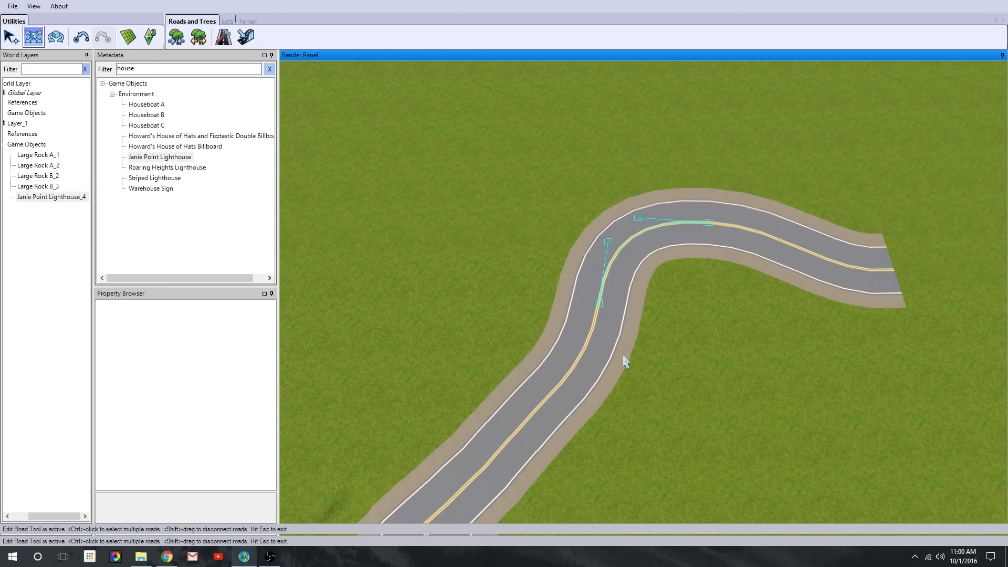
left_click_drag(619, 197, 635, 255)
Straighten the diagonal stretch and the final segment of the road extension by repositioning their nodes and handles
right_click_drag(660, 310, 585, 200)
left_click(669, 134)
left_click_drag(655, 130, 656, 166)
left_click(353, 406)
left_click(758, 175)
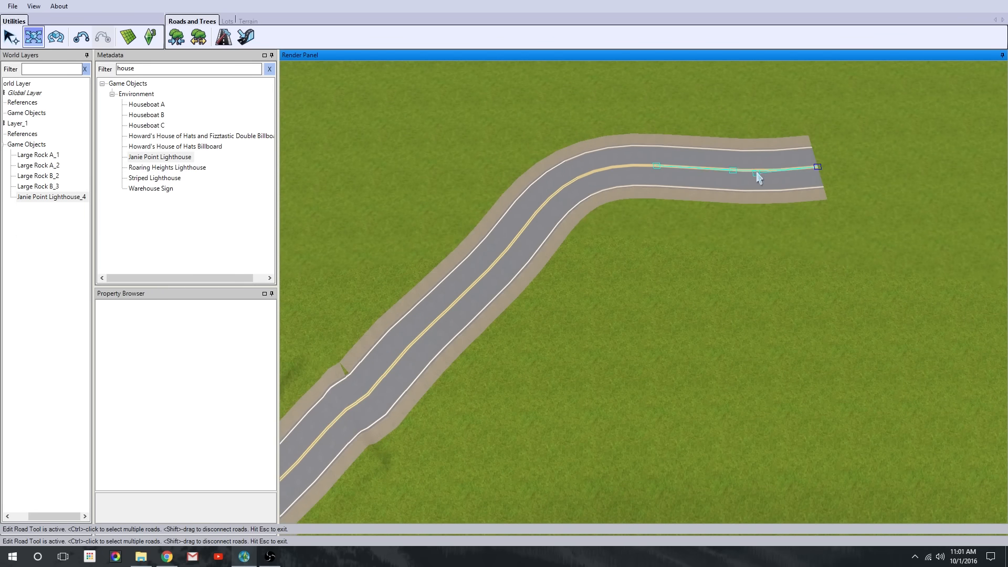
left_click_drag(482, 285, 472, 278)
scroll(648, 328, "down", 5)
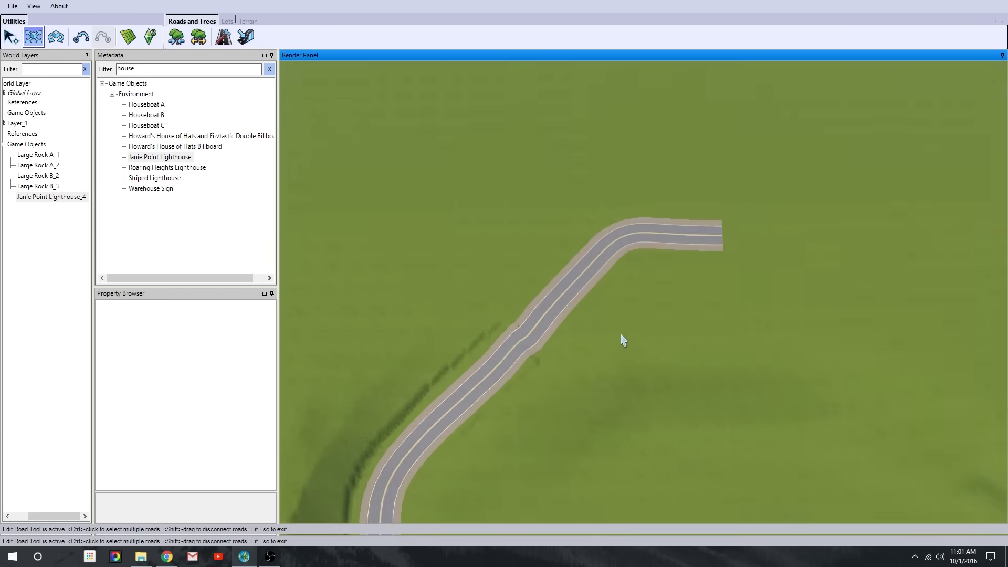
Grade the road extension's segment in Smoothen Road mode
scroll(621, 340, "up", 3)
left_click(246, 37)
left_click(561, 193)
Sculpt the terrain at the joint of the two roads with a size 1 brush to smooth the uneven seam
scroll(589, 346, "up", 5)
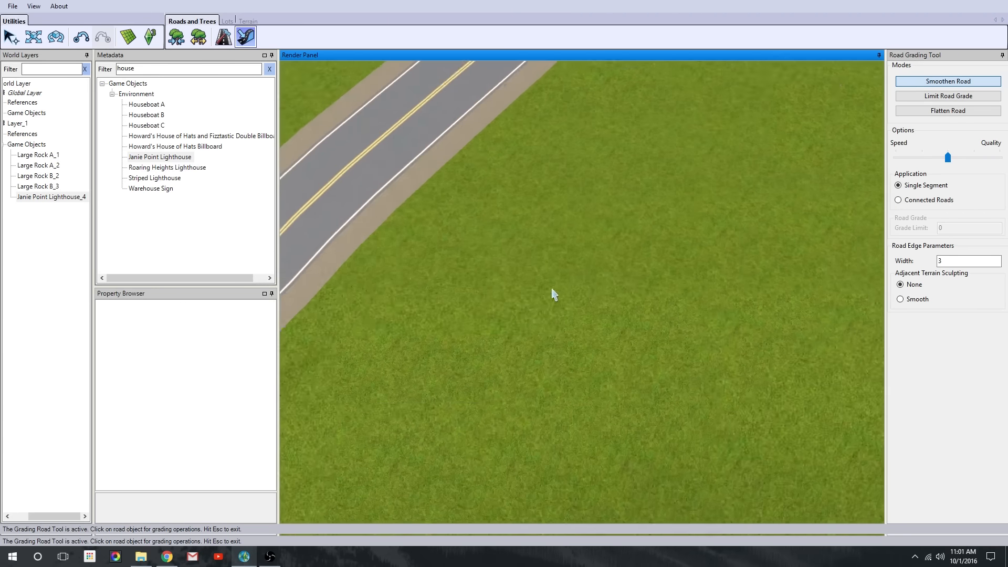
middle_click_drag(551, 290, 692, 430)
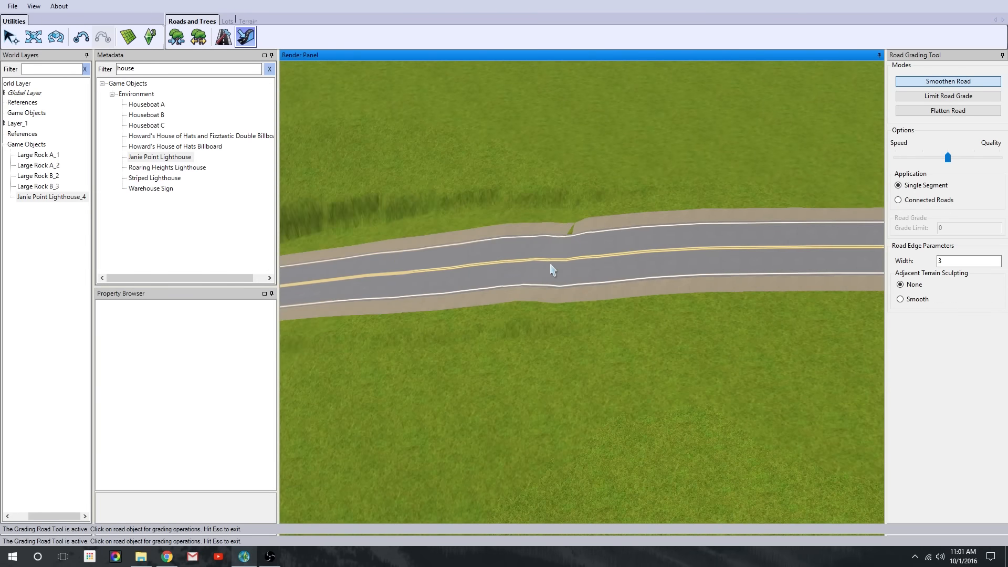
scroll(639, 339, "up", 2)
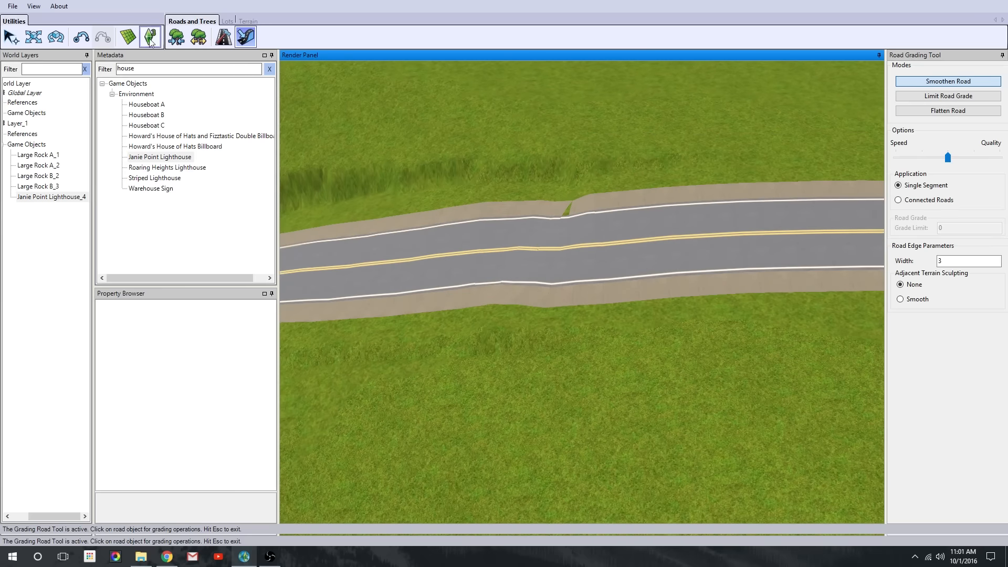
left_click(177, 37)
left_click(913, 67)
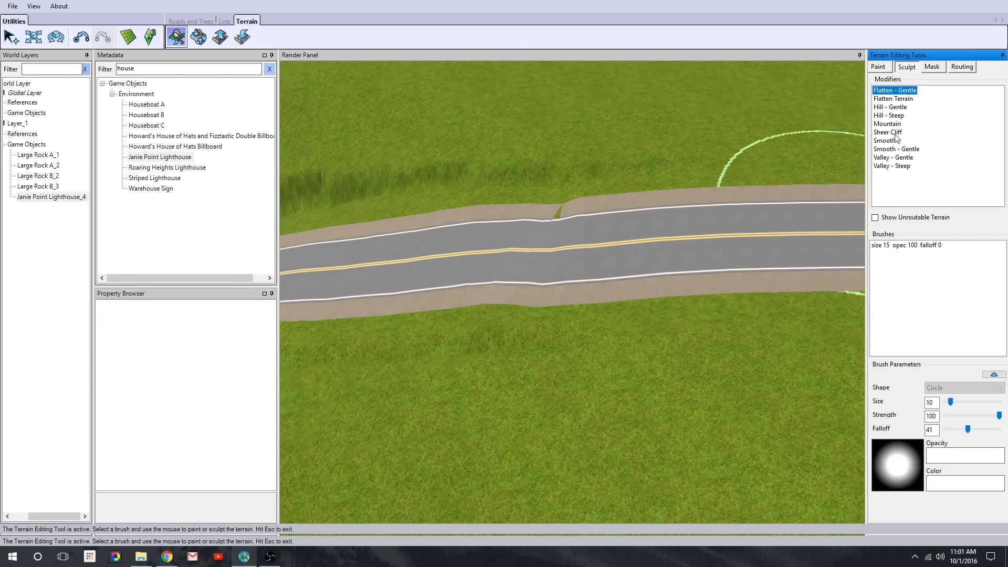
left_click_drag(950, 402, 946, 402)
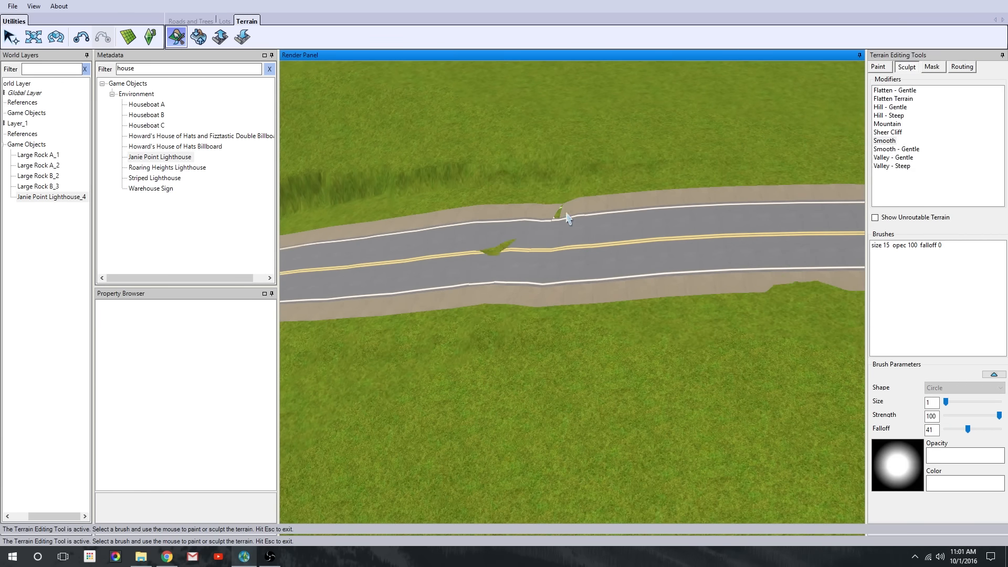
left_click_drag(566, 214, 668, 313)
middle_click_drag(668, 313, 651, 336)
Open the extension's final segment with the Edit Road tool and turn on Snap To Grid
key("Escape")
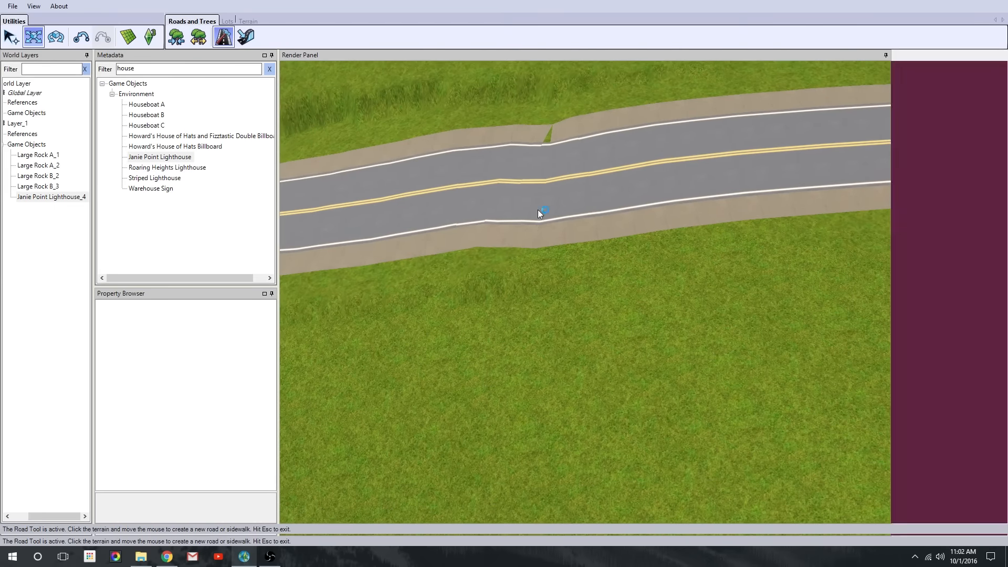
left_click(551, 160)
scroll(674, 305, "down", 8)
right_click_drag(543, 324, 641, 182)
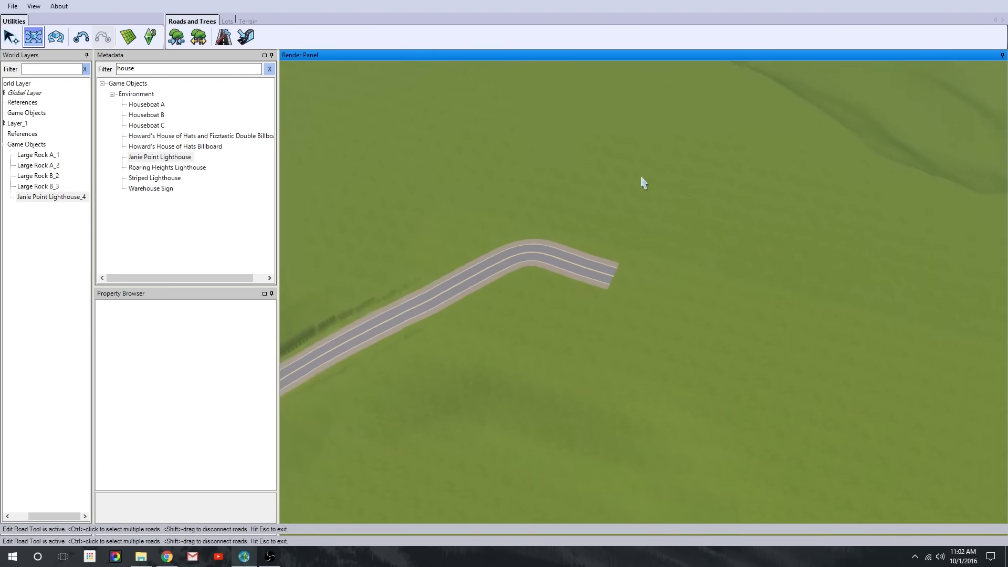
middle_click_drag(641, 182, 519, 318)
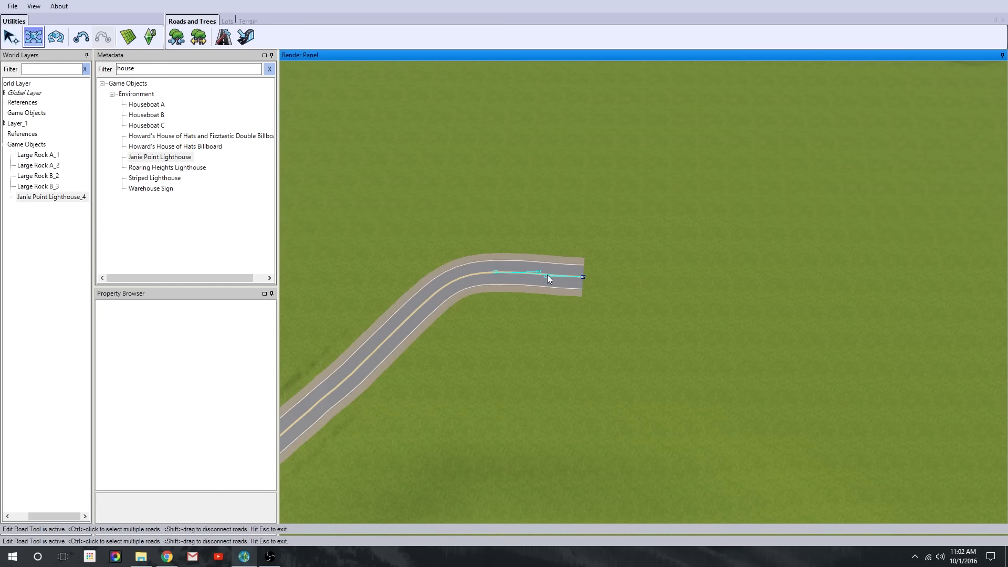
scroll(573, 274, "down", 4)
right_click_drag(573, 275, 610, 153)
key("g")
scroll(590, 281, "up", 2)
scroll(610, 157, "up", 5)
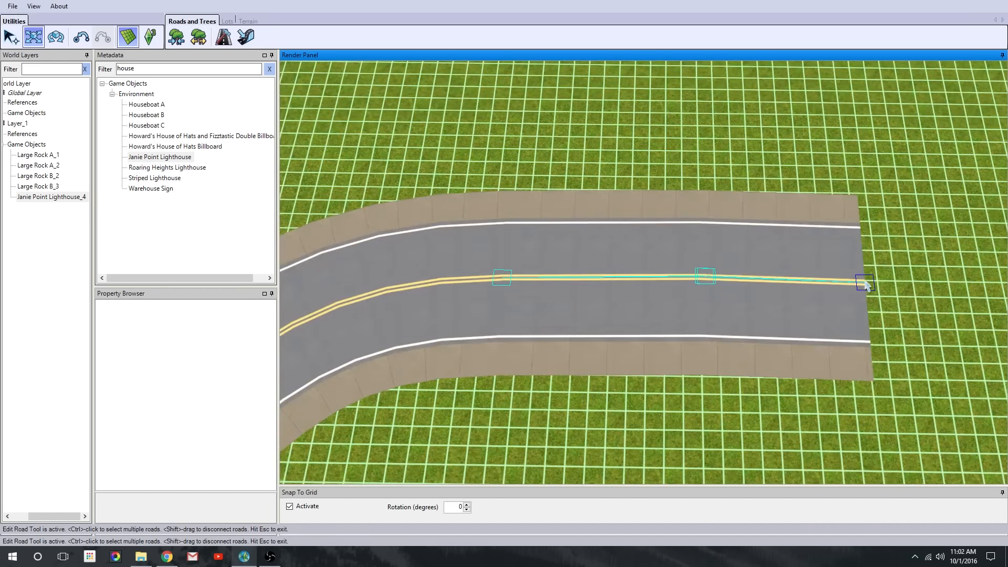
Align the final segment's nodes with the grid so the road end runs straight, and turn the grid off
left_click_drag(795, 278, 797, 288)
scroll(693, 310, "down", 3)
scroll(762, 305, "up", 2)
mouse_move(783, 235)
left_mouse_down()
mouse_move(785, 244)
mouse_move(782, 223)
left_mouse_up()
scroll(606, 399, "down", 8)
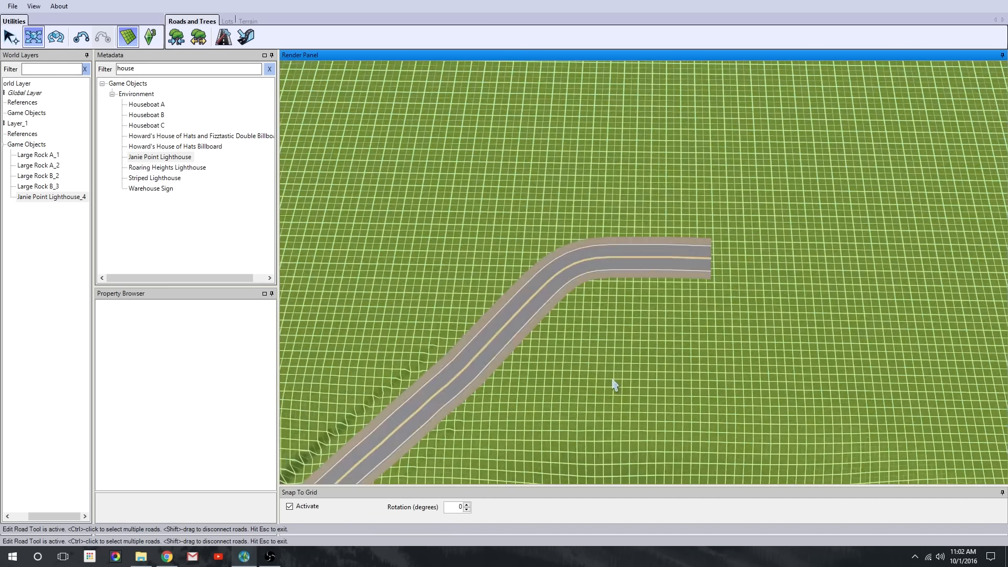
right_click_drag(612, 383, 562, 416)
left_click(128, 37)
Place a road intersection at the lower end of the ridge road near the bay
scroll(589, 231, "up", 3)
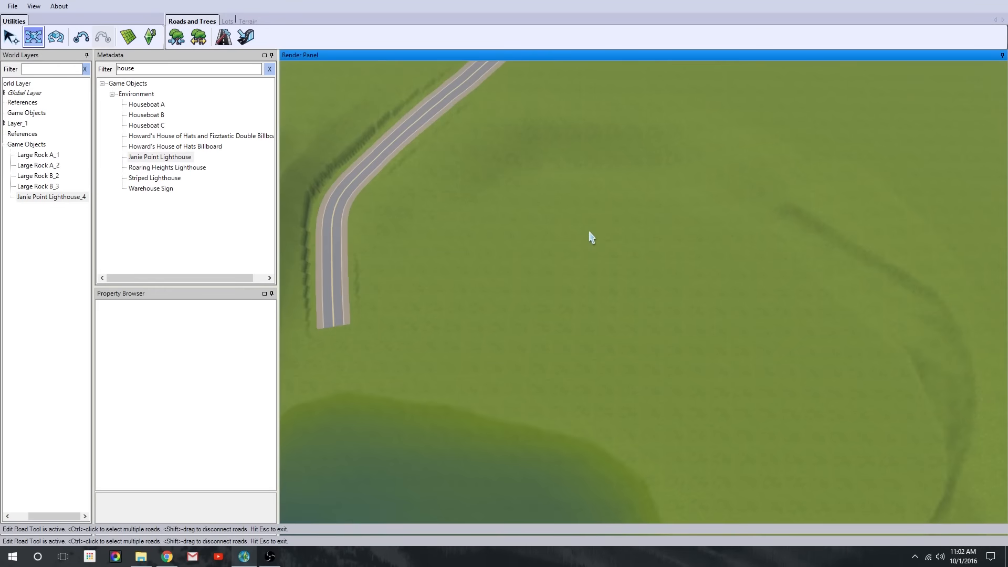
middle_click_drag(589, 231, 545, 271)
left_click(224, 38)
right_click_drag(662, 149, 593, 168)
scroll(630, 158, "up", 2)
left_click(927, 88)
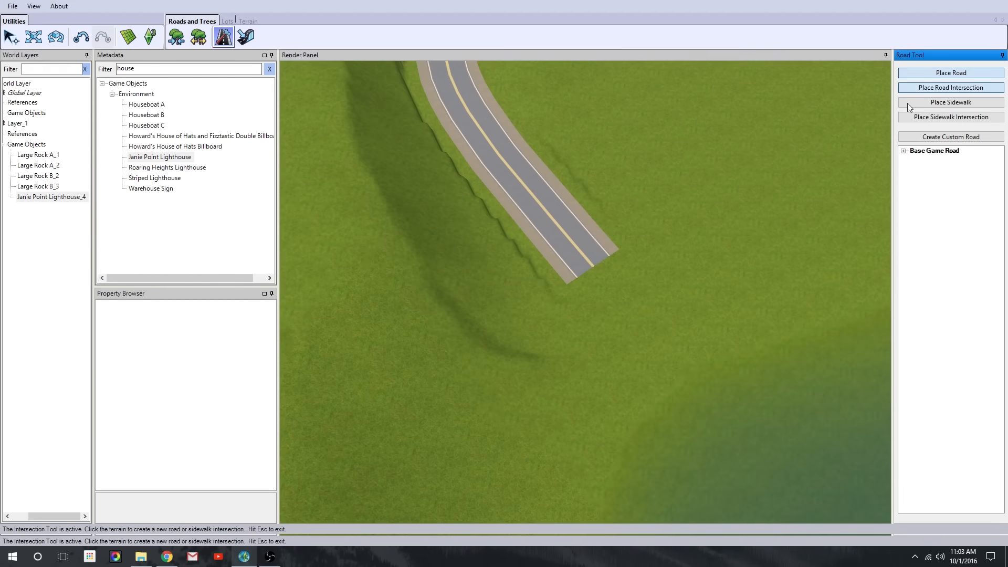
scroll(660, 309, "up", 4)
left_click(678, 301)
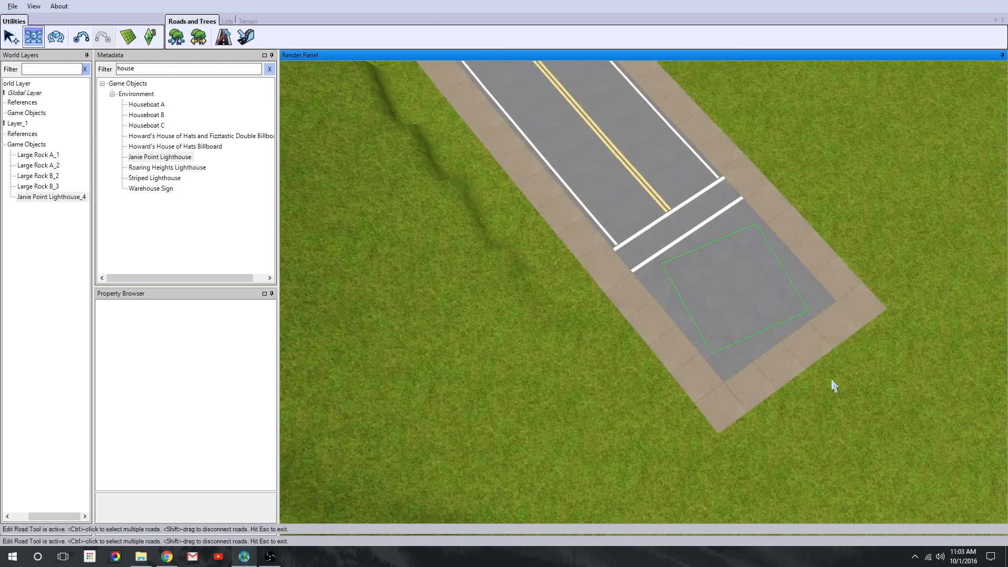
Leave road editing at the new intersection and filter the game objects by "rock"
scroll(831, 381, "down", 4)
middle_click_drag(814, 247, 769, 414)
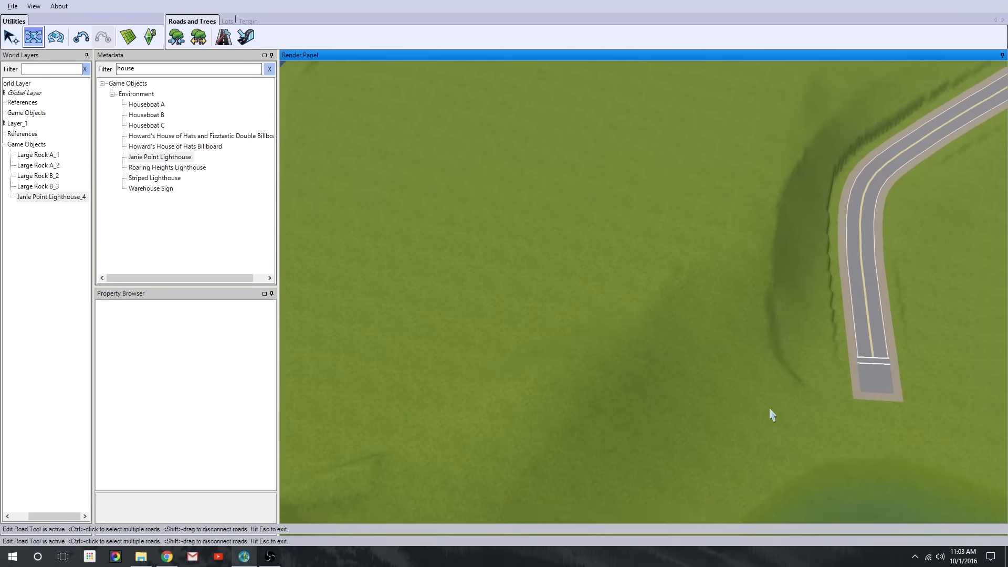
right_click_drag(769, 414, 666, 294)
scroll(666, 294, "up", 3)
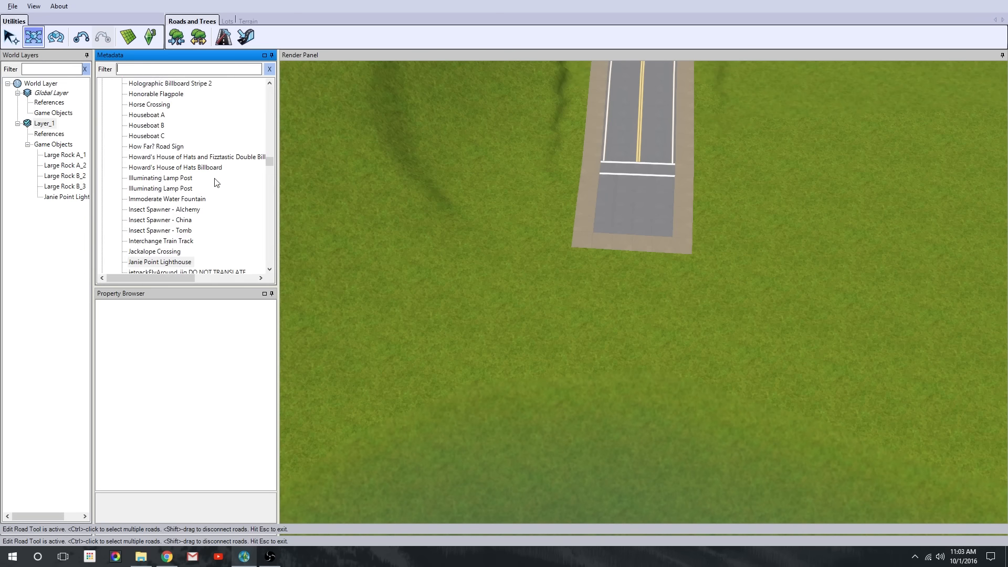
scroll(576, 274, "up", 4)
key("Escape")
double_click(157, 125)
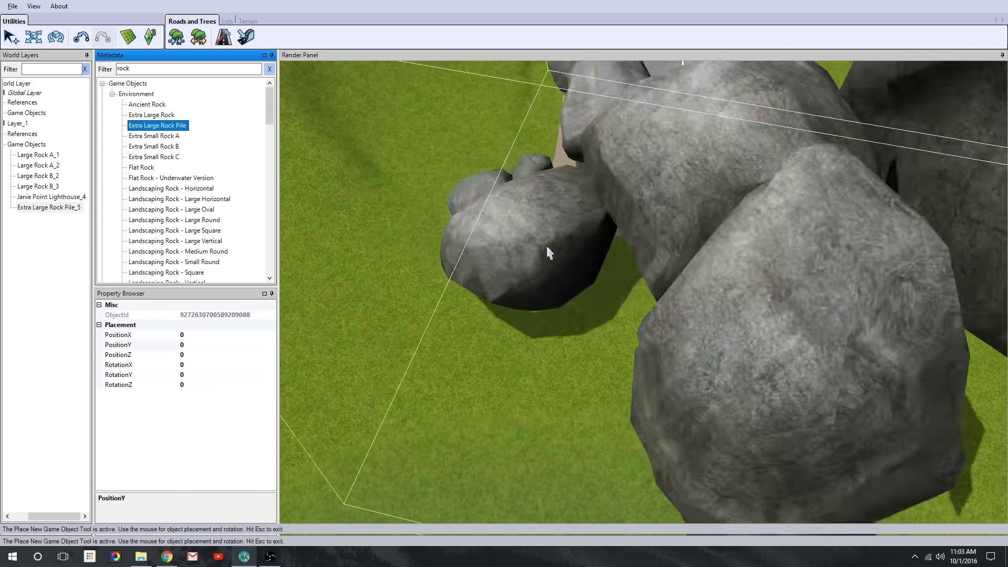
scroll(547, 249, "down", 6)
key("Escape")
double_click(152, 147)
scroll(641, 273, "up", 1)
key("Escape")
Place an Extra Large Rock on the grass between the road's end and the hillside and set its PositionY to 10
double_click(152, 115)
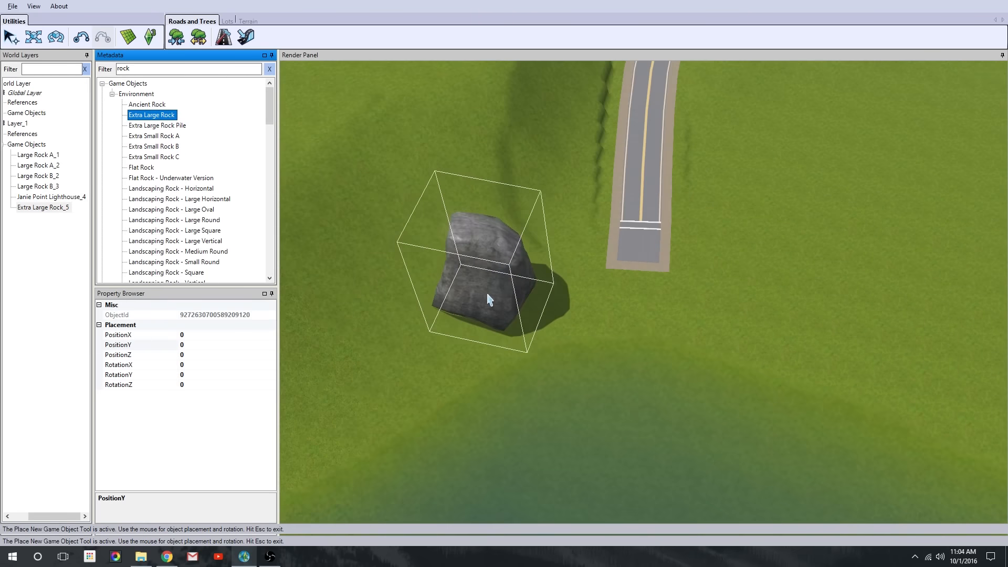
left_click(488, 293)
key("Escape")
left_click(219, 345)
key("BackSpace")
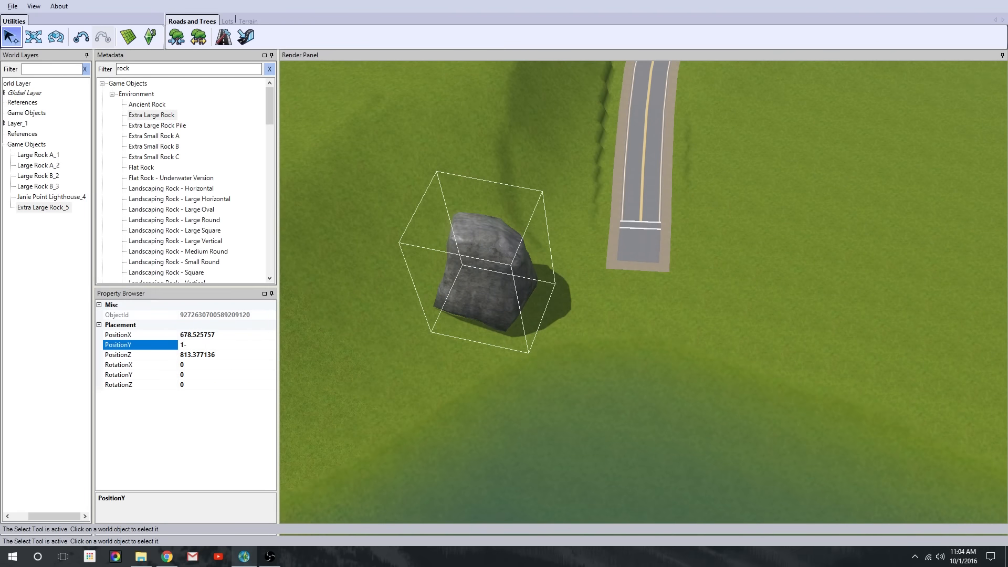
middle_click_drag(572, 279, 587, 258)
right_click_drag(587, 257, 577, 309)
scroll(576, 308, "up", 3)
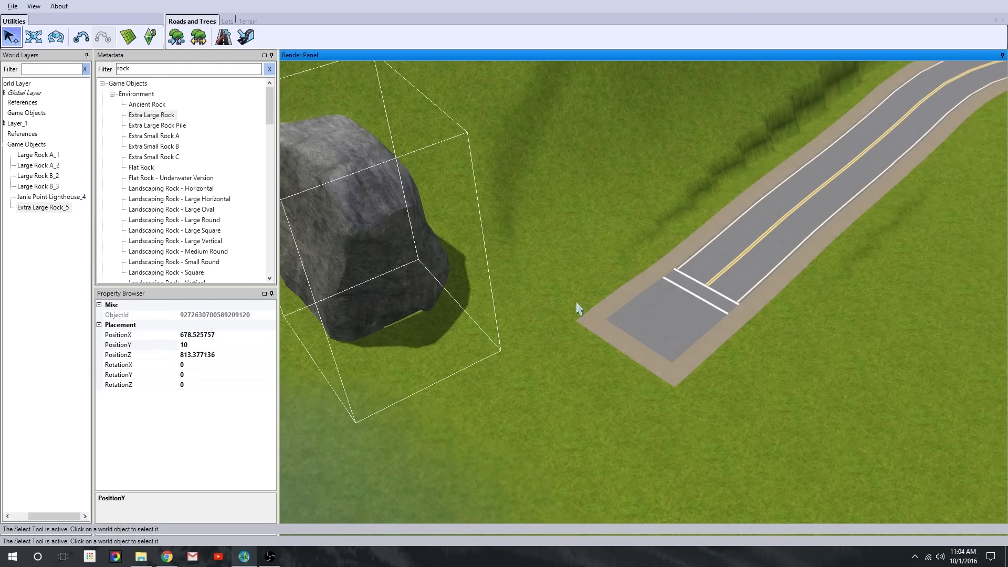
Place a Medium Rock A against the side of the extra large rock that faces the road
left_click(151, 169)
scroll(170, 236, "down", 1)
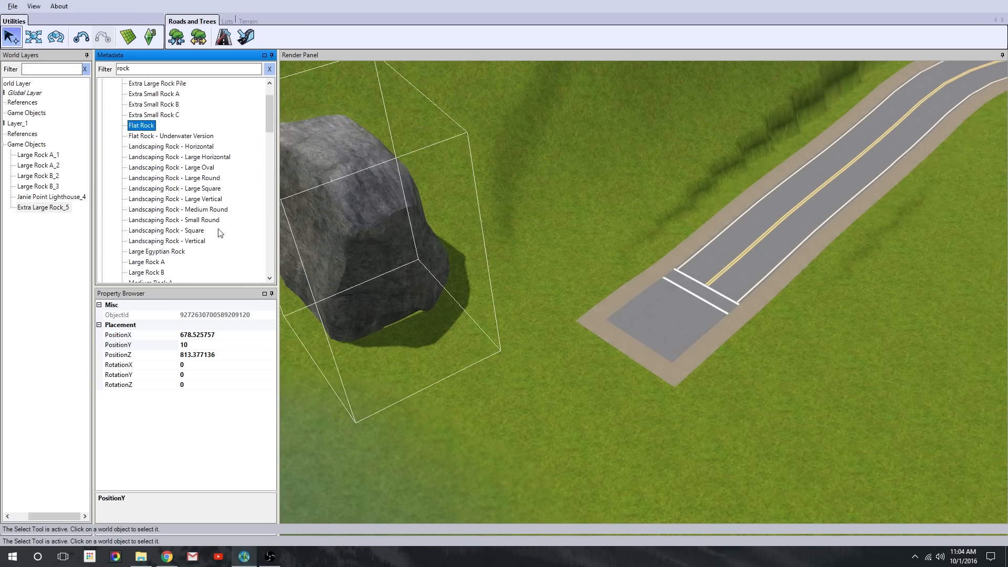
scroll(219, 233, "down", 1)
left_click(151, 252)
scroll(430, 297, "up", 2)
left_click(429, 296)
Sink the placed Medium Rock A into the ground by setting its PositionY to 12
left_click(177, 345)
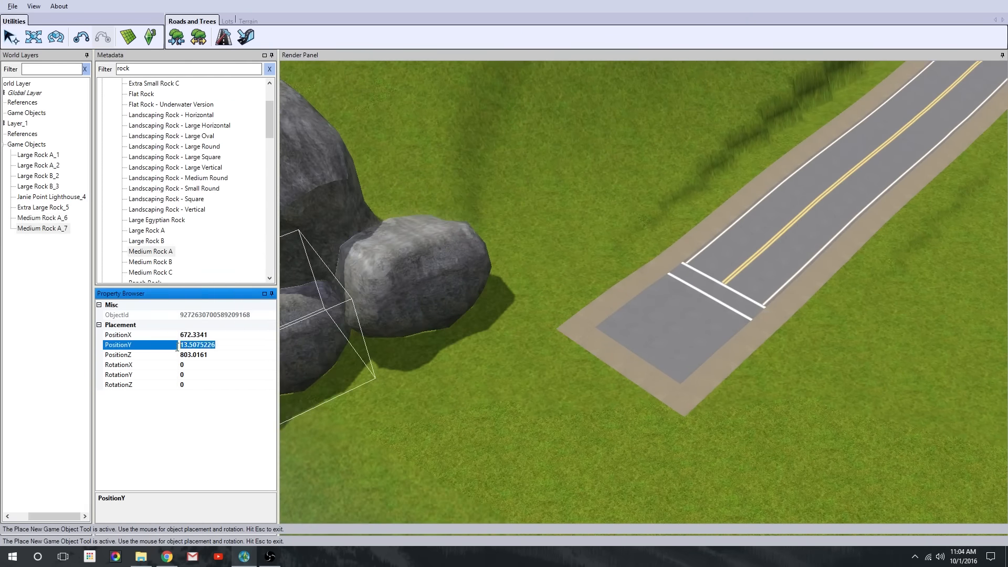
type("12")
key("Escape")
left_click(390, 292)
left_click(165, 348)
left_click(225, 344)
key("BackSpace")
key("BackSpace")
key("BackSpace")
key("BackSpace")
key("BackSpace")
key("BackSpace")
key("BackSpace")
key("BackSpace")
key("BackSpace")
key("BackSpace")
type("12")
key("Return")
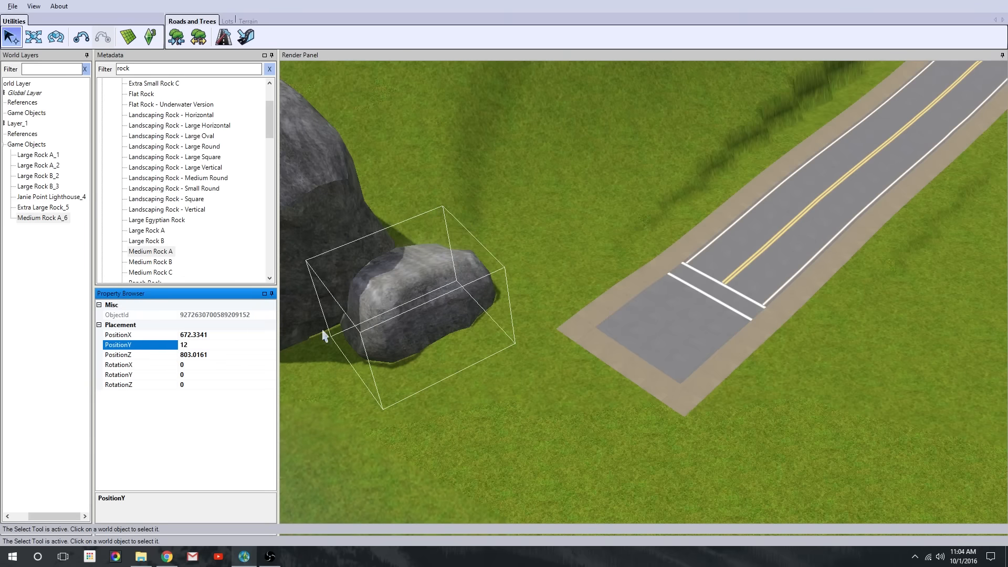
scroll(323, 335, "down", 2)
left_click(158, 241)
scroll(406, 351, "down", 2)
left_click(394, 269)
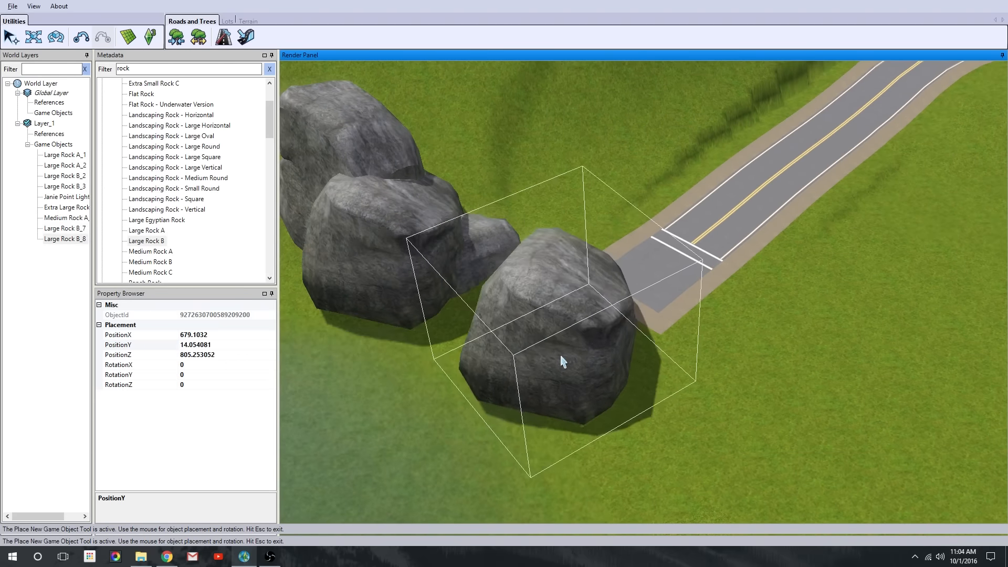
key("Escape")
key("ctrl+z")
Preview further rock models, including Medium Rock C and Rock - Beach Extra Large A, beside the placed rocks
left_click(175, 176)
scroll(178, 214, "down", 2)
left_click(170, 211)
scroll(603, 320, "up", 2)
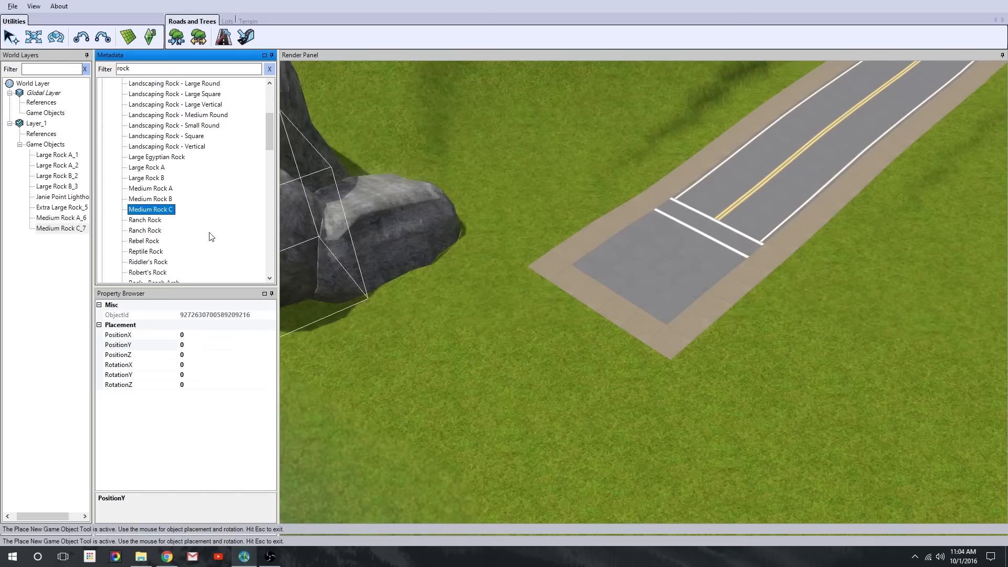
left_click(167, 137)
scroll(520, 308, "up", 3)
left_click(147, 243)
scroll(173, 226, "down", 2)
left_click(168, 242)
scroll(520, 309, "down", 4)
scroll(205, 236, "down", 5)
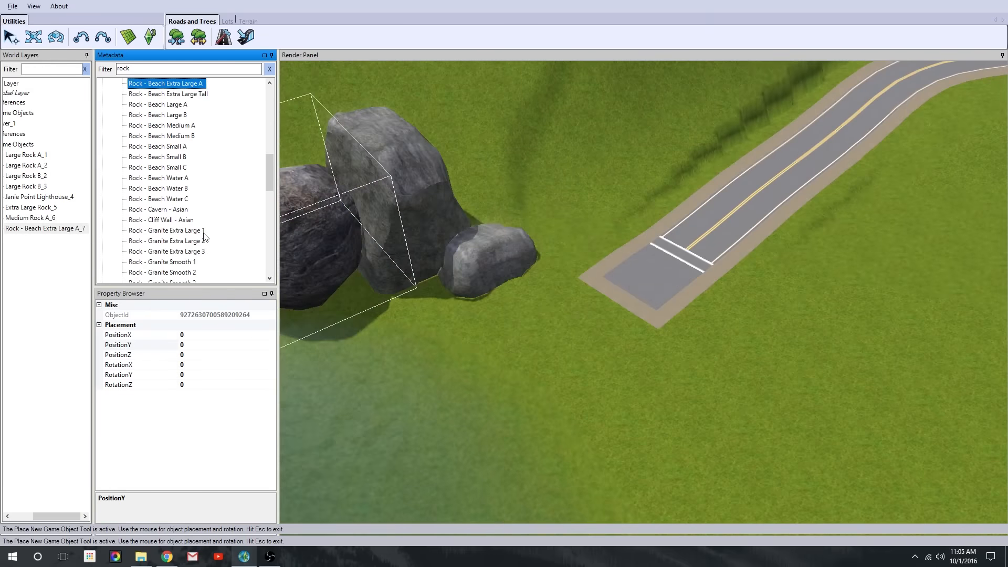
left_click(202, 250)
scroll(213, 220, "down", 3)
scroll(178, 210, "down", 8)
Place a Small Rock A at the corner of the road's end farther from the large rocks
left_click(153, 242)
scroll(731, 355, "up", 3)
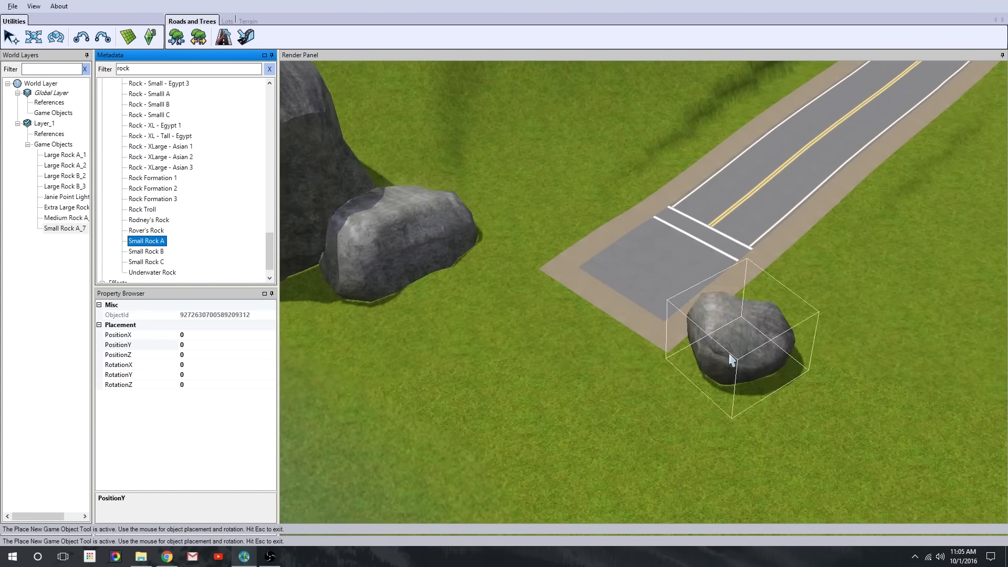
middle_click_drag(732, 355, 678, 337)
left_click(677, 337)
middle_click_drag(530, 391, 556, 377)
scroll(555, 377, "down", 3)
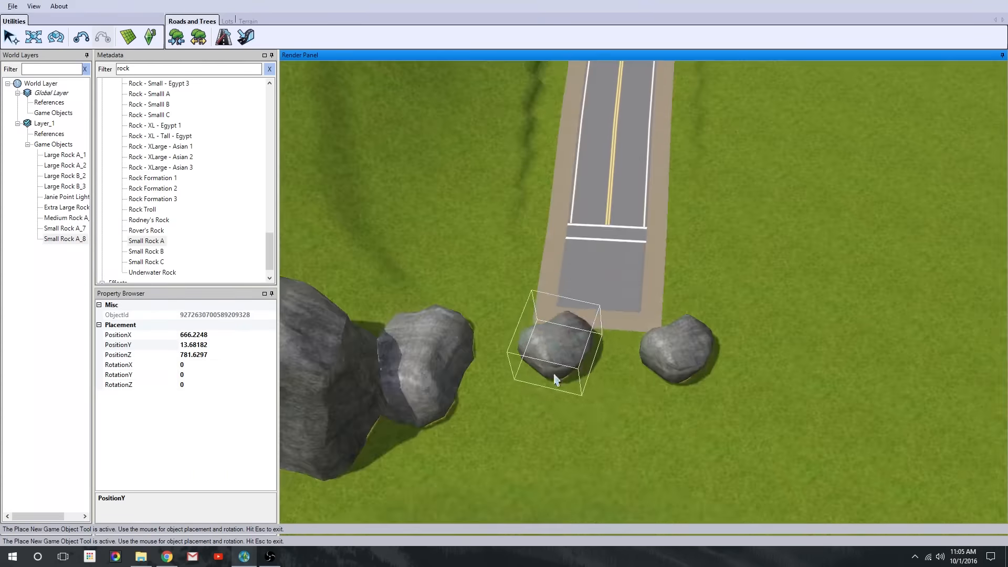
scroll(555, 377, "up", 1)
key("Escape")
key("Return")
Place a Small Rock B between the medium rock and the road's end, and open its PositionY value
scroll(504, 340, "up", 3)
right_click_drag(504, 339, 672, 318)
left_click(147, 252)
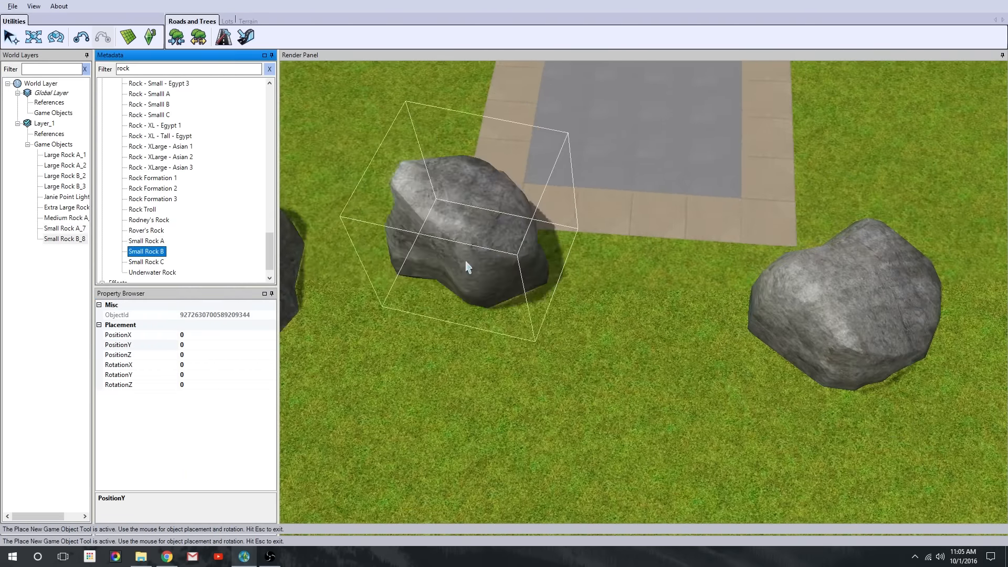
left_click(397, 289)
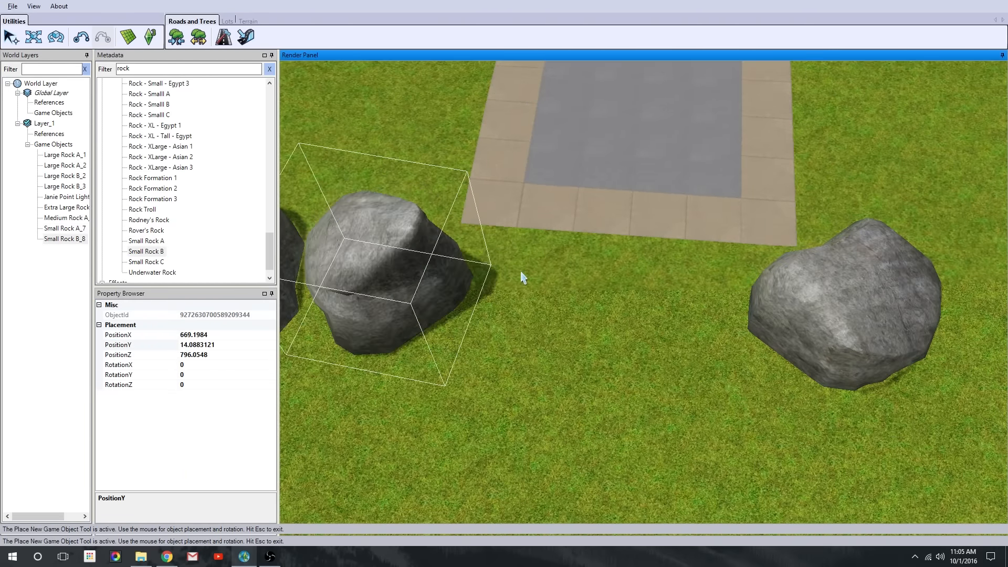
left_click(400, 282)
left_click(227, 345)
scroll(456, 371, "down", 3)
right_click_drag(456, 371, 573, 347)
Place an Underwater Rock at the bay-side foot of the extra large rock
scroll(573, 347, "up", 3)
left_click(147, 262)
left_click(152, 273)
scroll(493, 346, "down", 3)
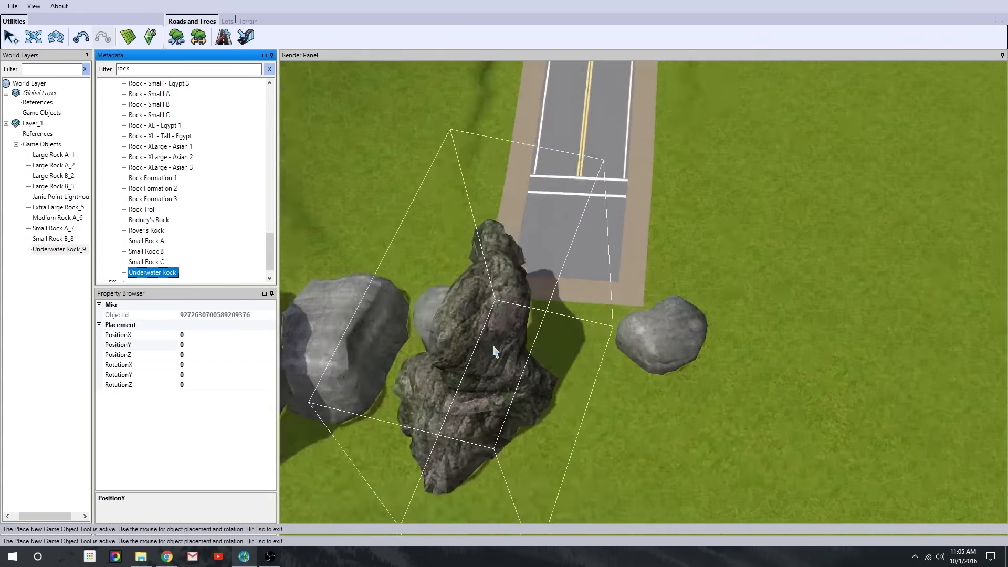
right_click_drag(493, 346, 484, 295)
left_click(494, 152)
right_click_drag(494, 153, 494, 105)
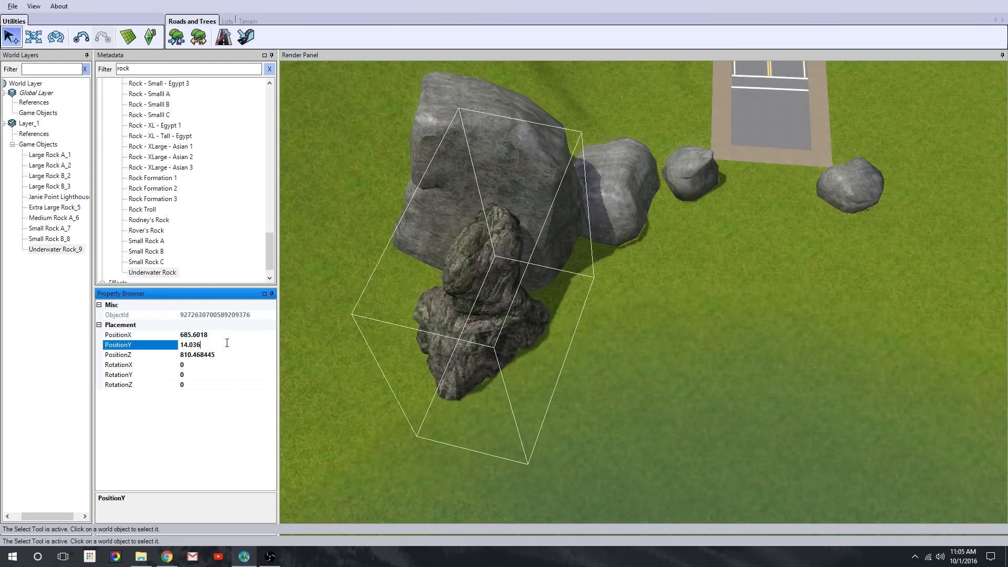
Set the Underwater Rock's PositionY to 10
key("BackSpace")
key("BackSpace")
key("BackSpace")
key("BackSpace")
key("BackSpace")
type("0")
key("Return")
middle_click_drag(517, 283, 715, 384)
right_click_drag(715, 384, 515, 334)
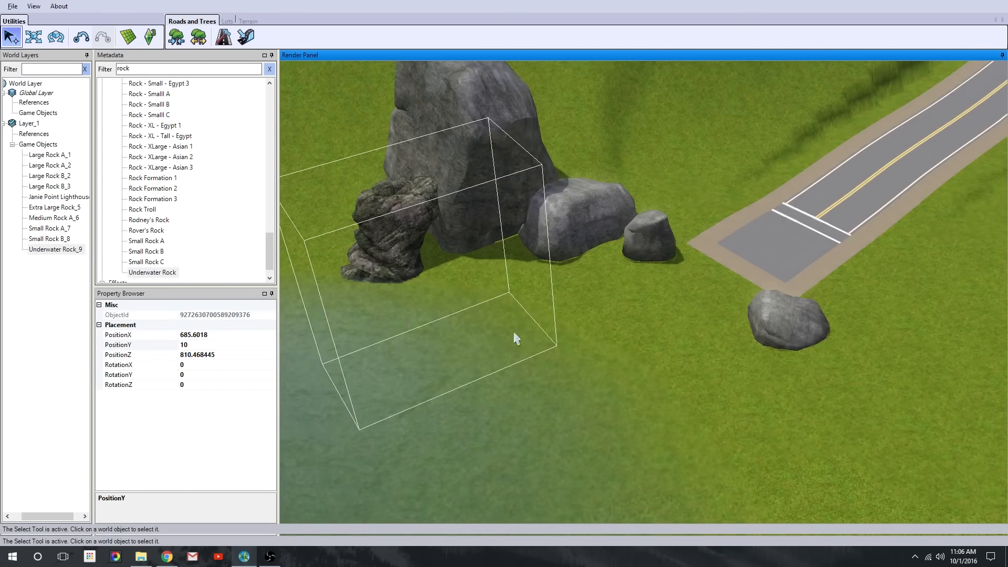
Preview the Rock Formation 1 to 3, Rock Troll and Rodney's Rock models near the shore
left_click(152, 178)
scroll(470, 326, "down", 3)
left_click(153, 188)
scroll(457, 341, "down", 2)
left_click(158, 199)
scroll(478, 315, "down", 2)
left_click(144, 211)
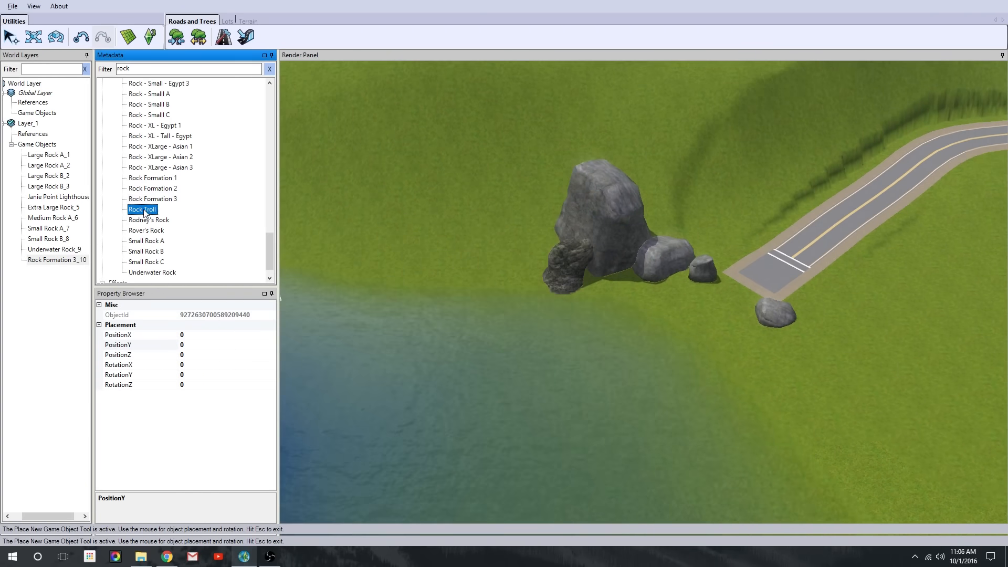
scroll(526, 279, "up", 4)
scroll(520, 280, "down", 2)
left_click(150, 221)
scroll(592, 299, "up", 3)
Add a Small Rock C beside Small Rock B, and place a Rock - Smalll B and a Rock - Smalll C against Small Rock A
middle_click_drag(414, 267, 568, 336)
scroll(568, 336, "up", 3)
left_click(146, 241)
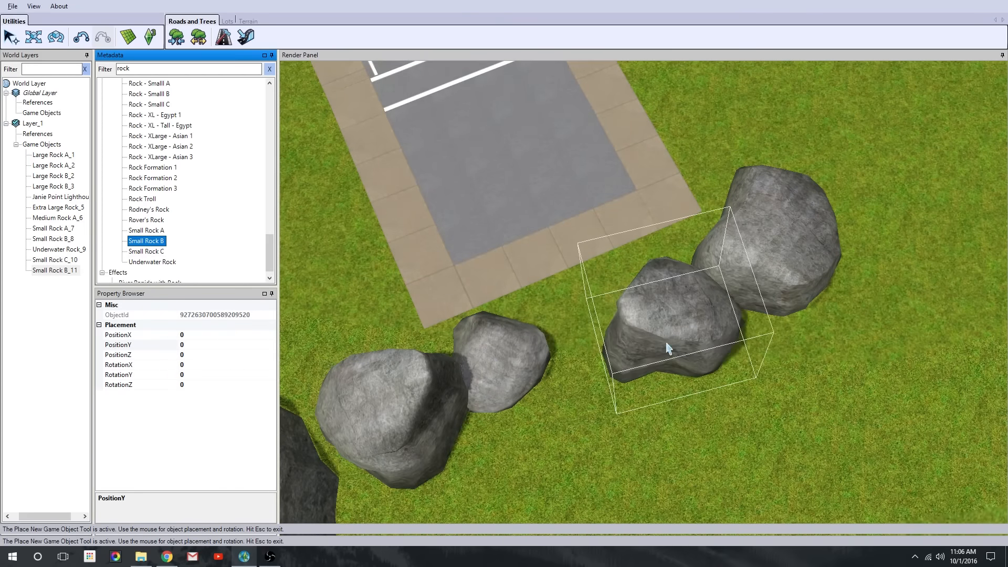
left_click(686, 245)
scroll(608, 343, "up", 3)
left_click(149, 157)
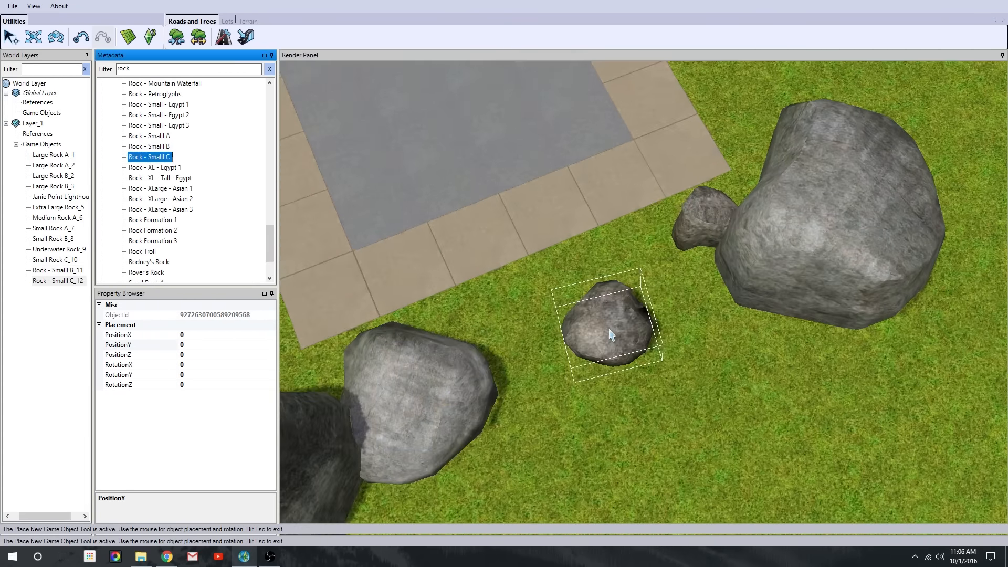
left_click(691, 292)
left_click(155, 94)
scroll(432, 270, "down", 4)
left_click(165, 83)
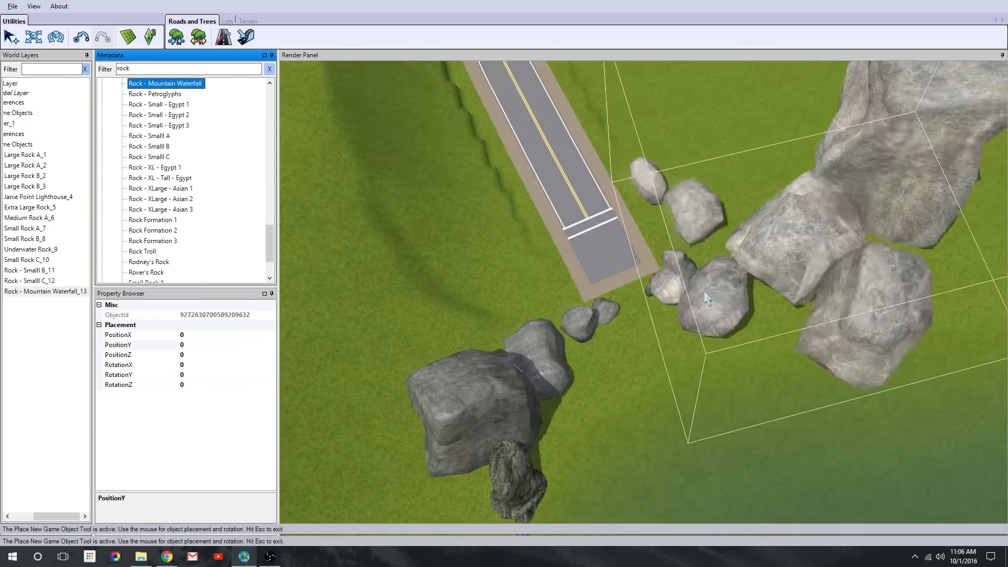
scroll(712, 356, "down", 2)
scroll(153, 157, "up", 2)
Place a Rock - Mountain Small B next to the small rocks around Small Rock A and set its PositionY to 11
left_click(163, 125)
scroll(664, 360, "up", 5)
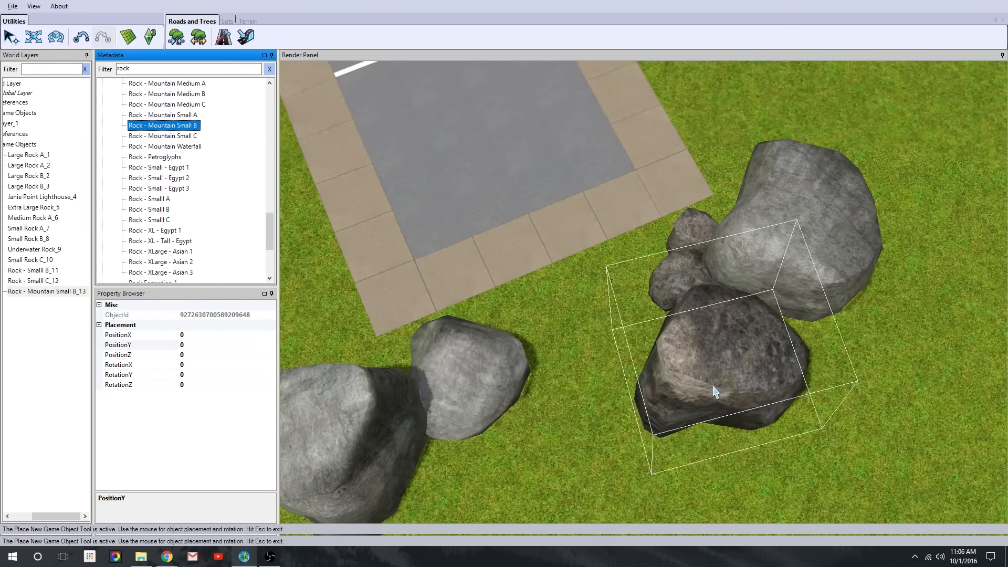
left_click(709, 389)
key("Escape")
left_click(229, 346)
type("11")
key("Return")
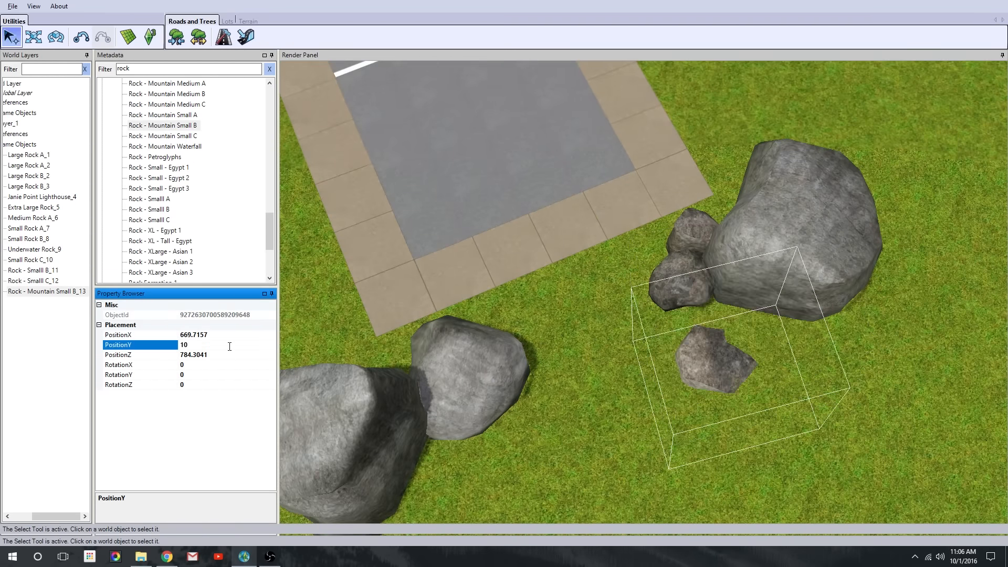
Place two Rock - Smalll C copies around Small Rock B and Small Rock C, rotating the second one about 40 degrees
left_click(162, 230)
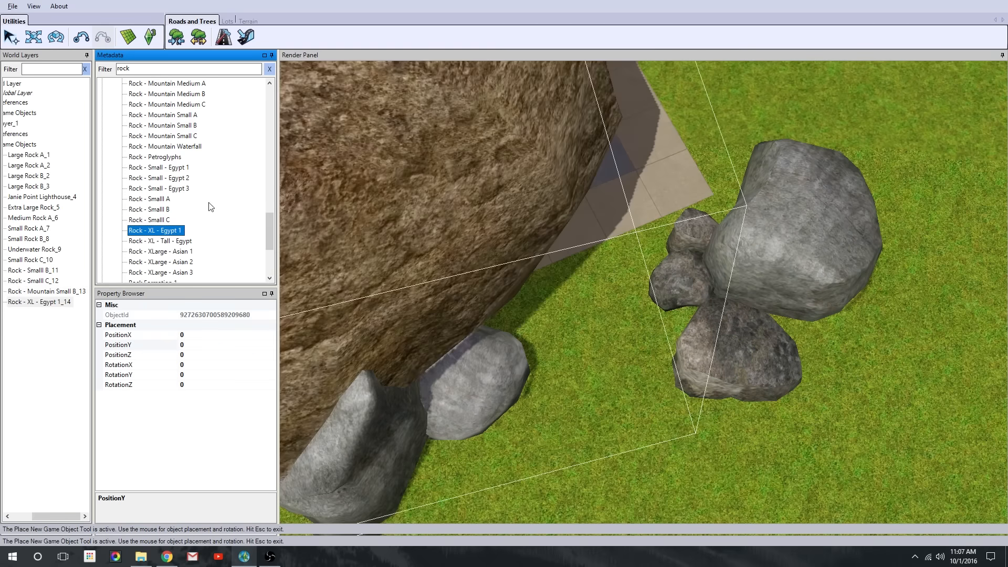
left_click(157, 220)
scroll(584, 345, "down", 3)
scroll(630, 265, "up", 5)
left_click(526, 402)
left_click_drag(478, 229, 520, 266)
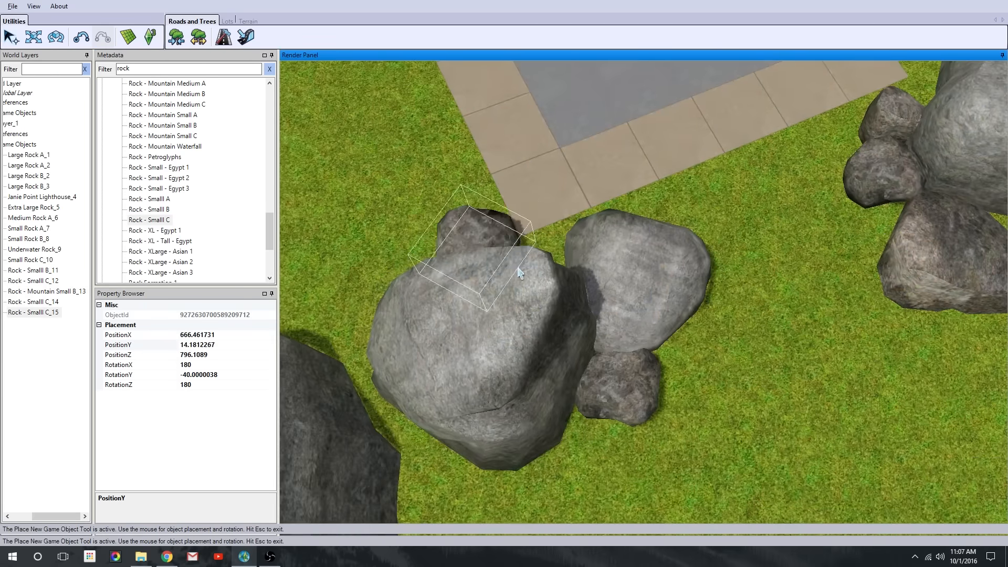
Place three rotated Rock - Smalll B copies to fill out the rock clusters at both corners of the road's end
left_click(149, 210)
left_click_drag(499, 301, 492, 332)
left_click_drag(674, 322, 675, 339)
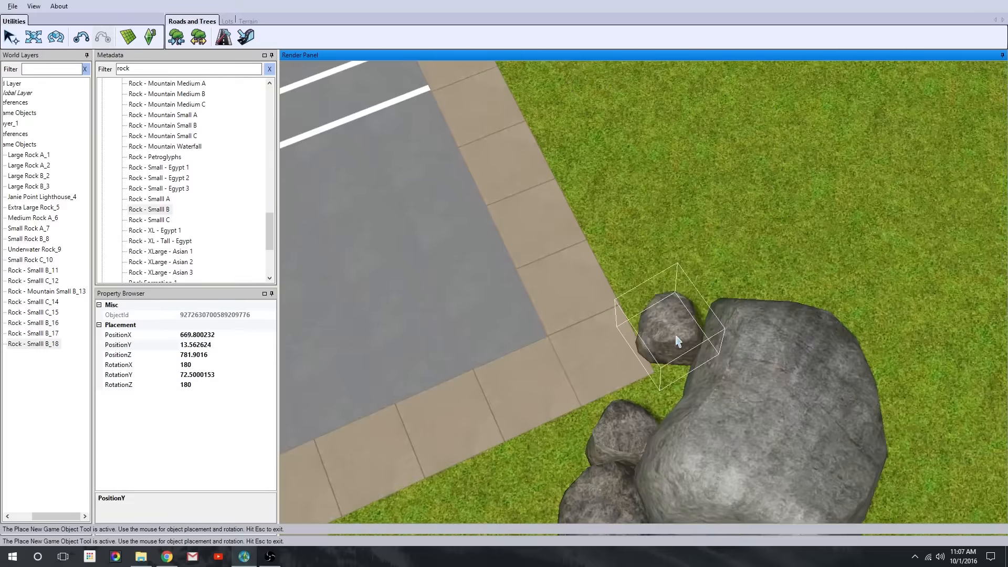
scroll(675, 339, "down", 5)
left_click(651, 405)
scroll(542, 353, "up", 5)
Filter the game objects by "fence" and preview models such as Fence - River Side - Rail, Chain Link Fence Post and White Wooden Fence
left_click(158, 74)
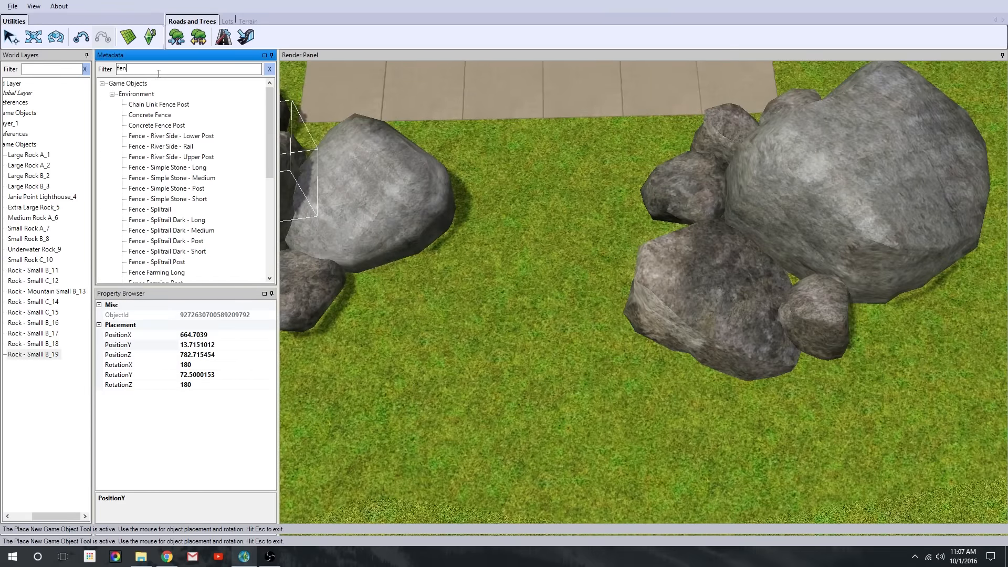
scroll(504, 216, "down", 2)
left_click(178, 147)
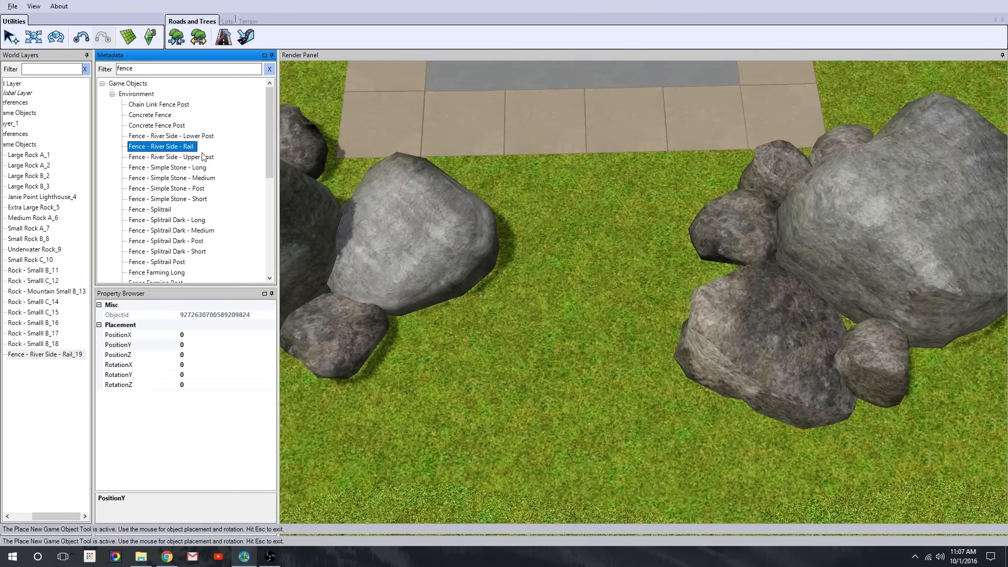
scroll(525, 299, "down", 5)
left_click(174, 136)
left_click(162, 126)
scroll(625, 326, "up", 5)
scroll(624, 315, "up", 2)
left_click(157, 115)
key("Up")
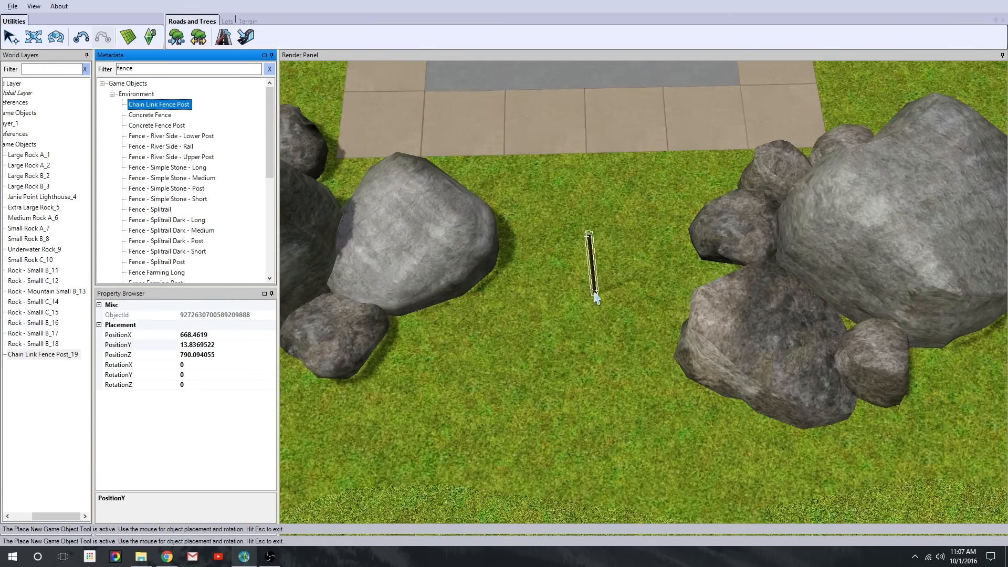
key("Down")
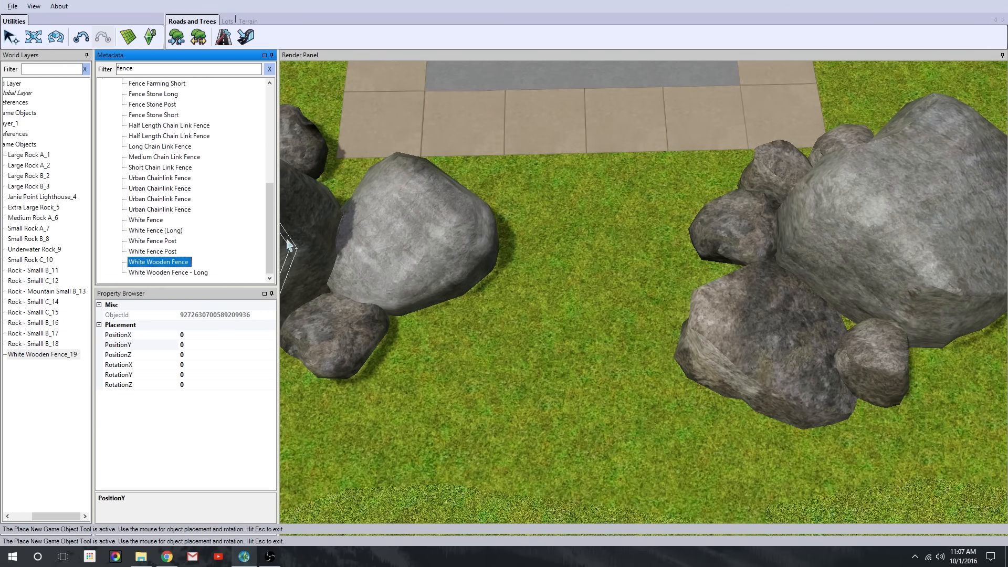
Preview further fence models such as Fence - Simple Stone - Long and Fence - Splitrail Post for the road's end
scroll(190, 210, "up", 7)
left_click(196, 167)
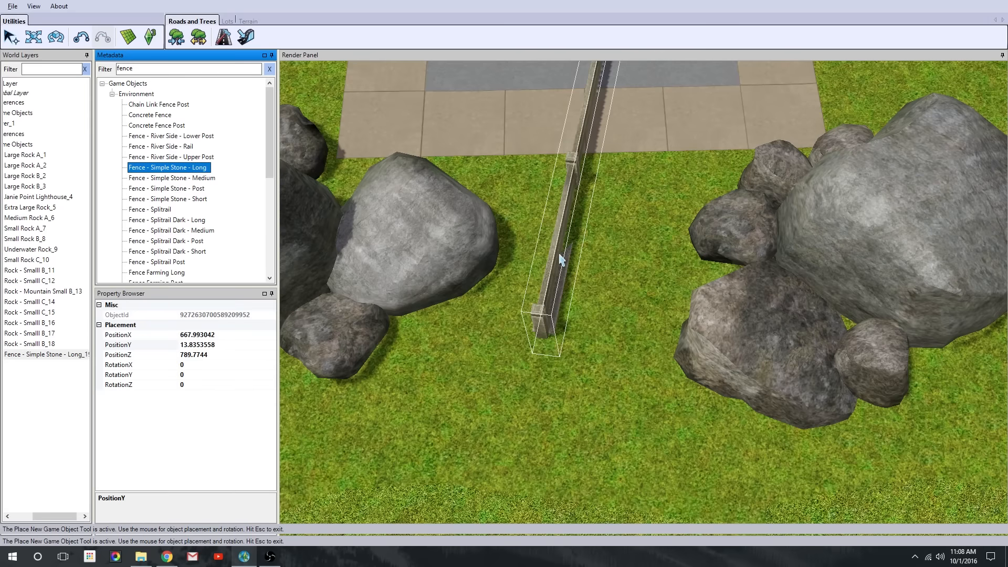
scroll(560, 354, "down", 4)
scroll(560, 354, "up", 4)
left_click(168, 262)
left_click(178, 220)
left_click(177, 262)
scroll(176, 264, "down", 1)
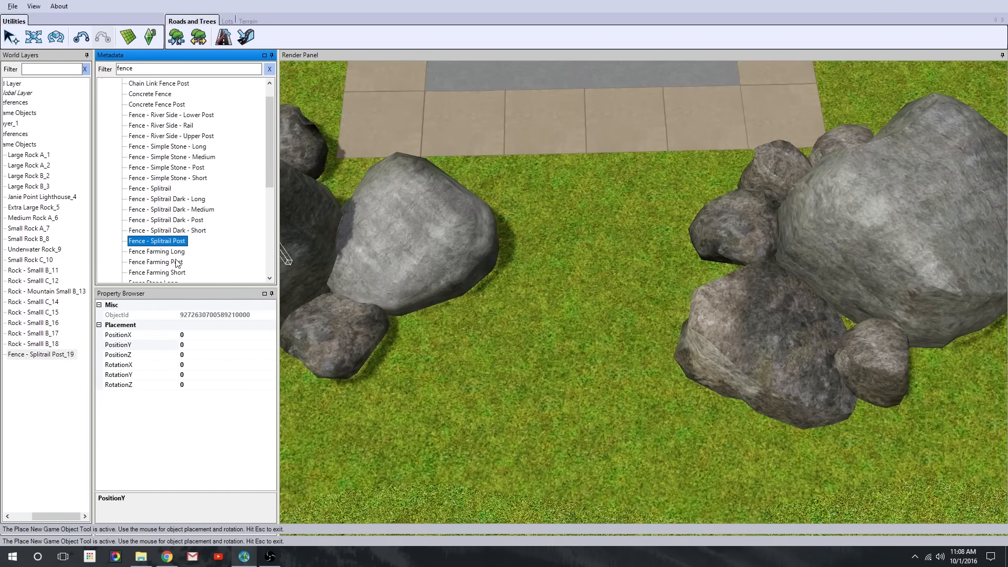
Place two Fence Farming Short pieces in a row across the gap between the rock clusters, rotated about 85 degrees
right_click_drag(604, 256, 609, 304)
left_click_drag(590, 307, 609, 325)
right_click_drag(662, 375, 644, 352)
key("ctrl+z")
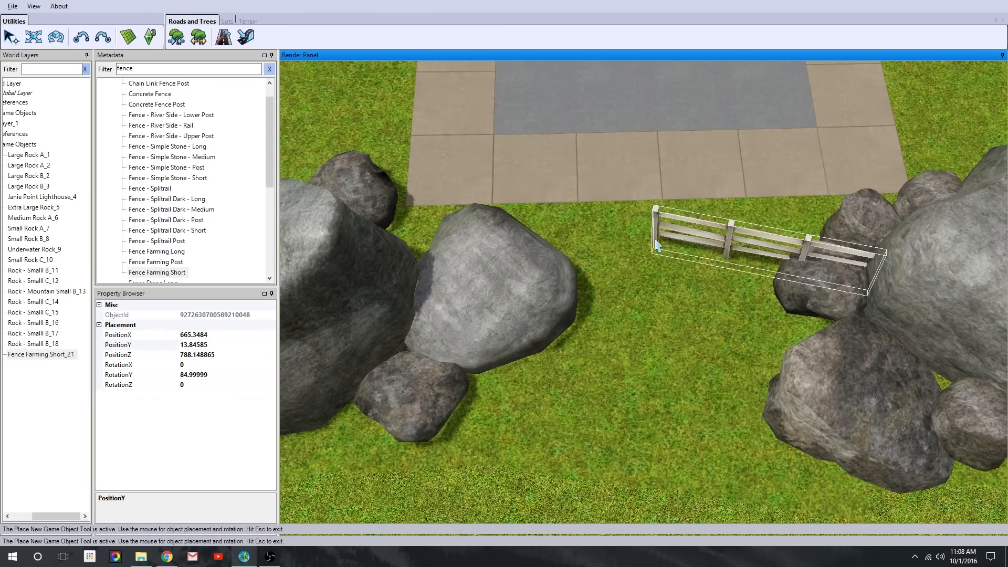
left_click_drag(664, 269, 662, 286)
middle_click_drag(706, 314, 636, 328)
left_click(777, 266)
key("Escape")
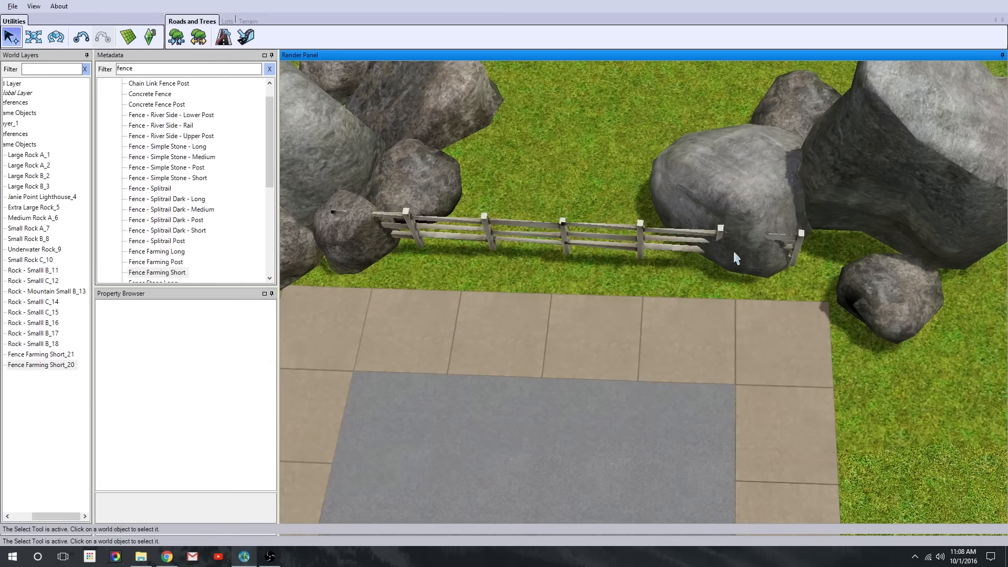
Filter the game objects by "rock" and place an Extra Small Rock A beside the fence's end post
scroll(637, 302, "up", 3)
right_click_drag(636, 308, 336, 287)
double_click(160, 70)
key("BackSpace")
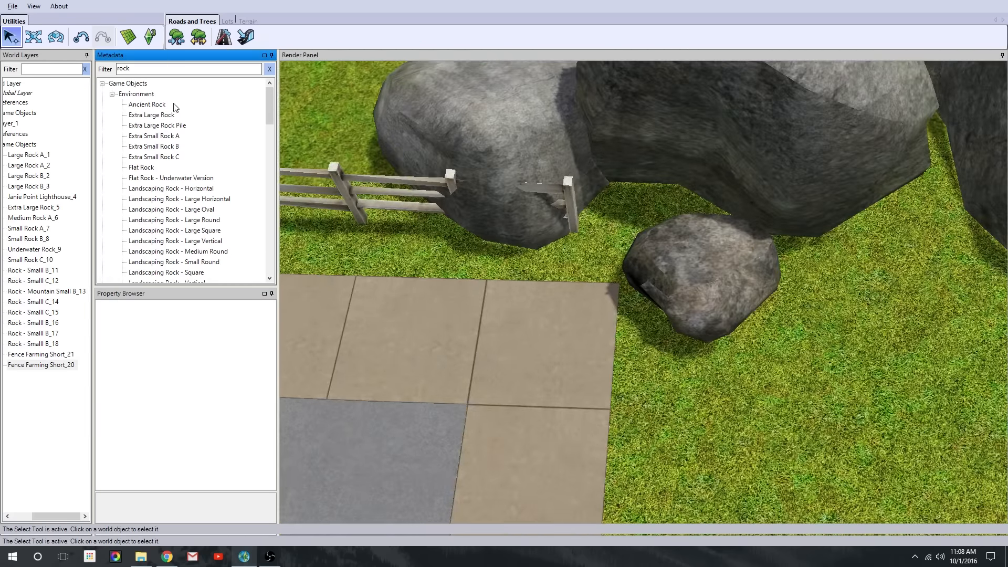
left_click(152, 115)
left_click(142, 167)
left_click(153, 146)
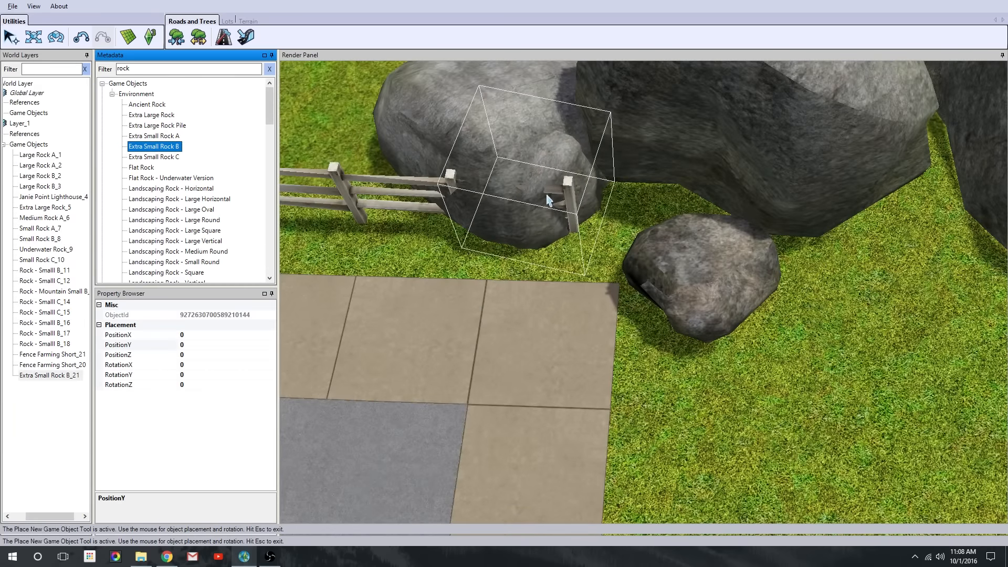
left_click(154, 136)
left_click(601, 214)
scroll(623, 319, "down", 3)
key("Escape")
scroll(602, 339, "down", 5)
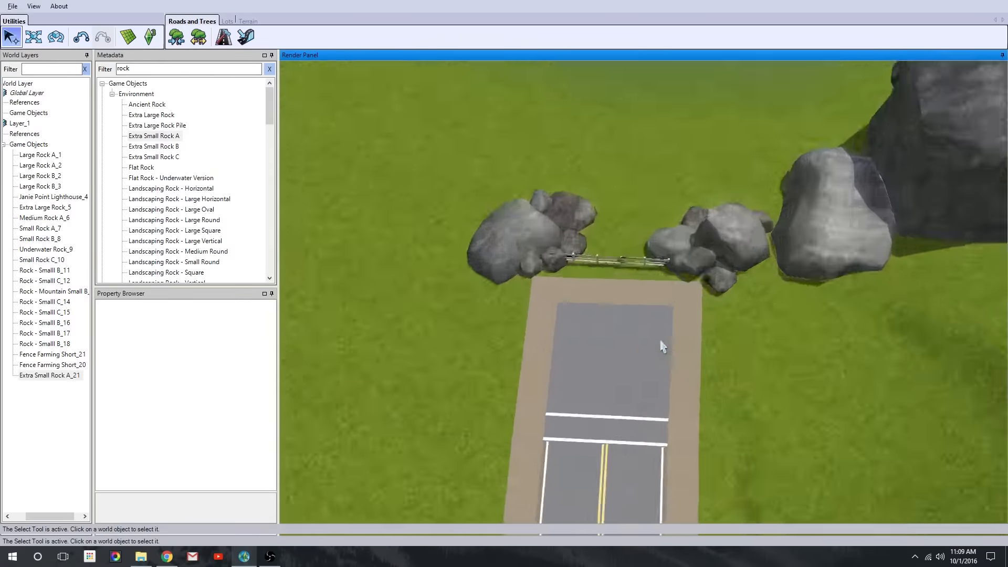
Smooth the terrain between the rock clusters and the shore using the Smooth sculpt modifier at size 3 and strength 100
middle_click_drag(661, 341, 542, 395)
right_click_drag(543, 395, 289, 187)
left_click(248, 22)
left_click(177, 37)
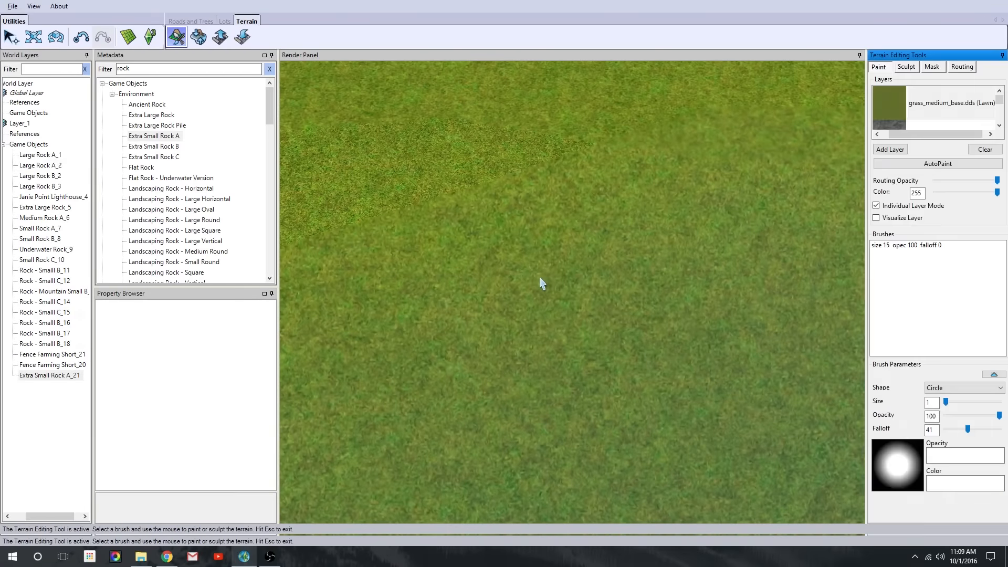
scroll(540, 279, "down", 3)
left_click(906, 67)
scroll(846, 148, "up", 2)
left_click(895, 91)
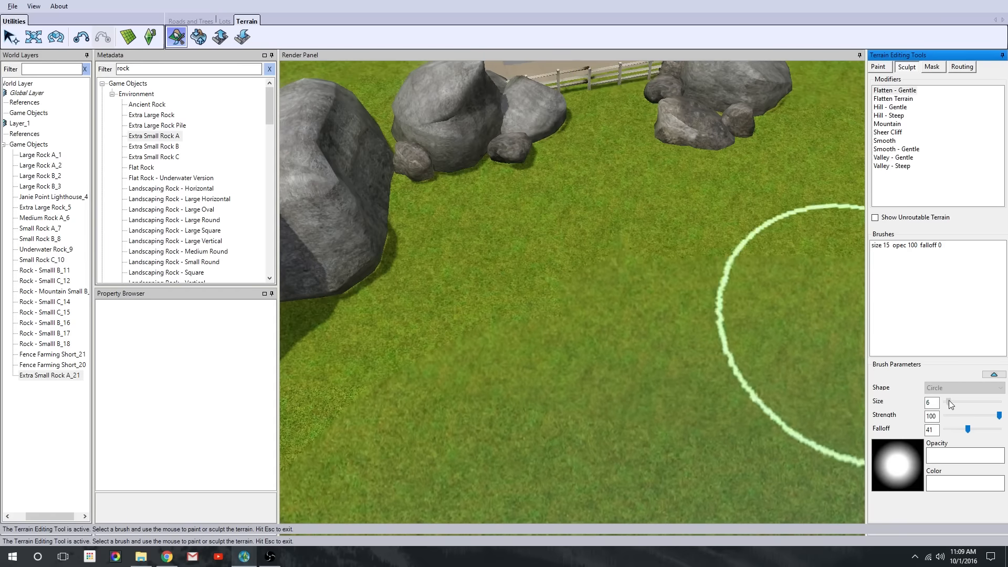
left_click_drag(949, 402, 947, 402)
left_click(884, 141)
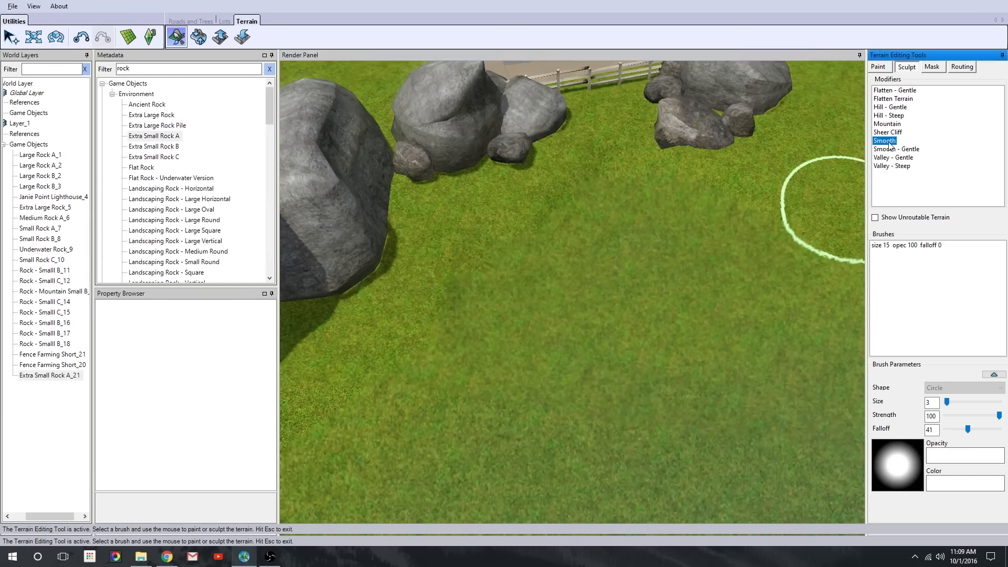
mouse_move(623, 200)
left_mouse_down()
mouse_move(600, 252)
mouse_move(497, 294)
left_mouse_up()
scroll(584, 368, "down", 5)
scroll(653, 366, "up", 3)
scroll(654, 365, "up", 2)
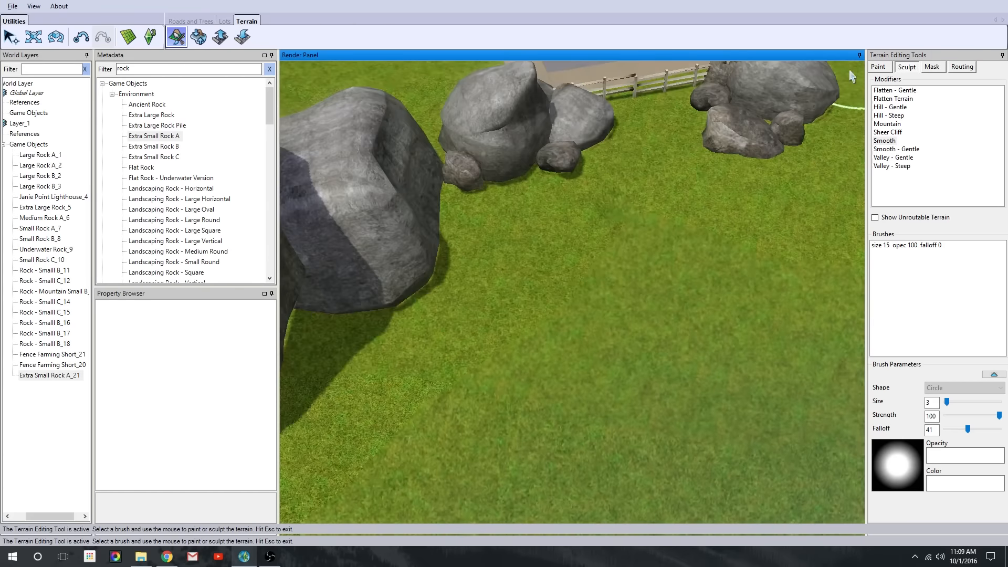
Paint a small sand_light_base (Sand 1) patch behind the fence with brush size 3 and opacity 4
left_click(878, 66)
left_click(924, 125)
left_click_drag(999, 133, 999, 129)
left_click(942, 107)
left_click(627, 190)
left_click_drag(999, 416, 948, 416)
left_click_drag(663, 161, 622, 160)
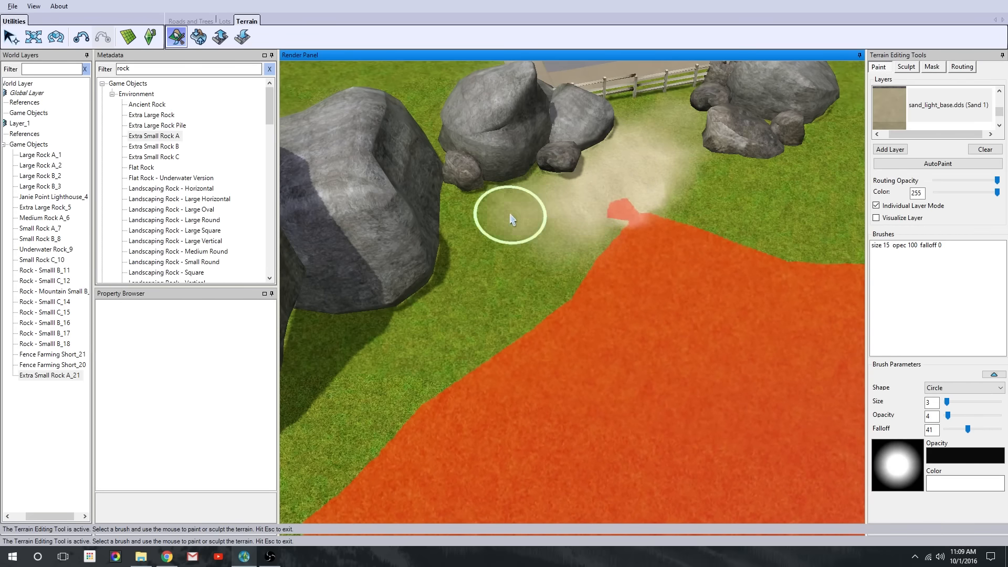
Lower the routing overlay's opacity and paint a larger Sand 1 patch at the water's edge with brush size 43
scroll(680, 214, "down", 3)
left_click(933, 181)
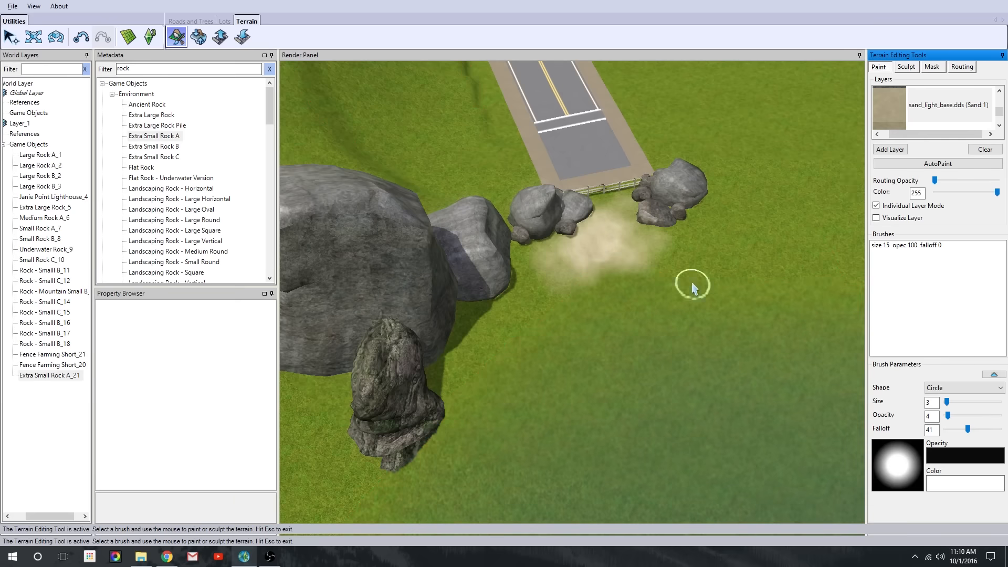
scroll(692, 285, "down", 3)
left_click(968, 402)
scroll(655, 402, "down", 3)
left_click_drag(655, 402, 568, 384)
scroll(683, 473, "down", 4)
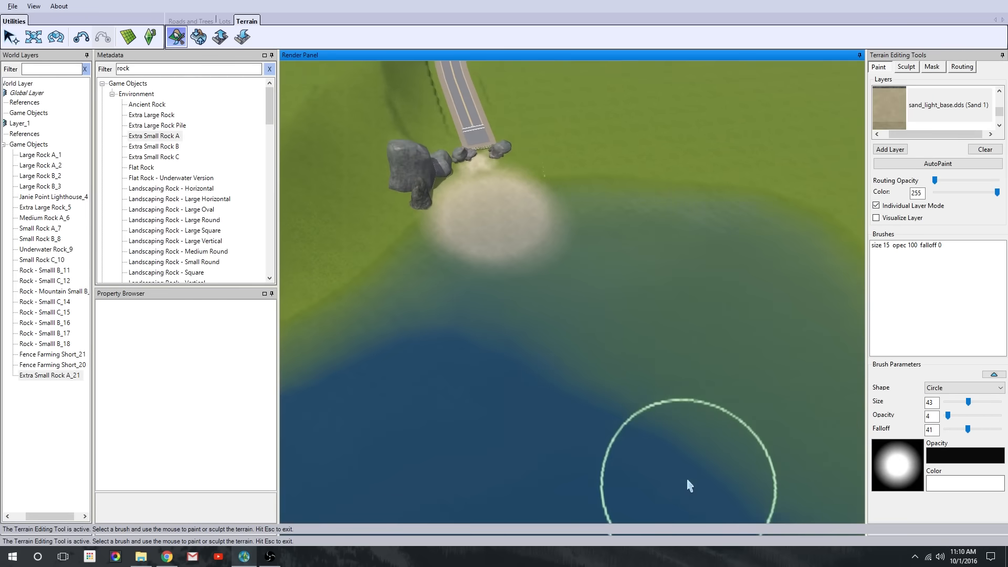
Paint Sand 1 across the bay's shallow water with brush size 43 and opacity 95
scroll(687, 480, "down", 2)
left_click(997, 416)
mouse_move(668, 348)
left_mouse_down()
mouse_move(509, 337)
mouse_move(553, 300)
mouse_move(732, 430)
left_mouse_up()
scroll(553, 301, "down", 2)
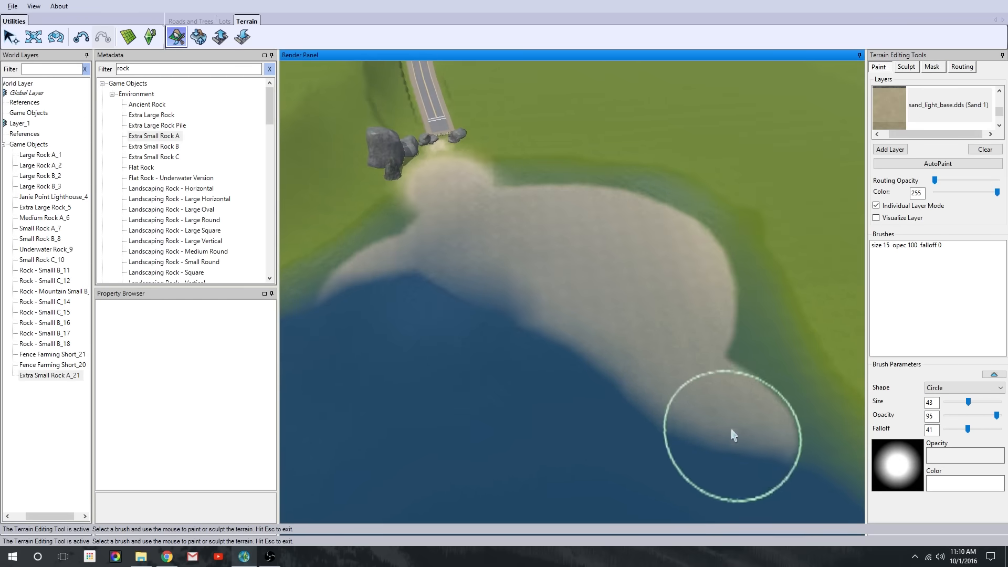
scroll(617, 152, "up", 8)
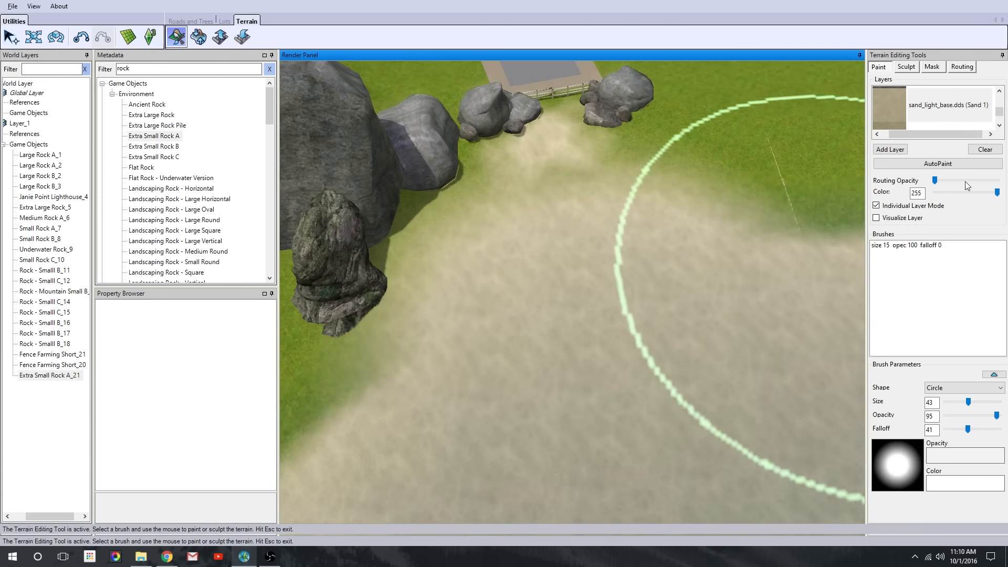
Soften the sand's edge near the fence and rocks by painting Sand 1 at size 14 and opacity 2
left_click_drag(968, 403, 946, 415)
scroll(811, 207, "down", 3)
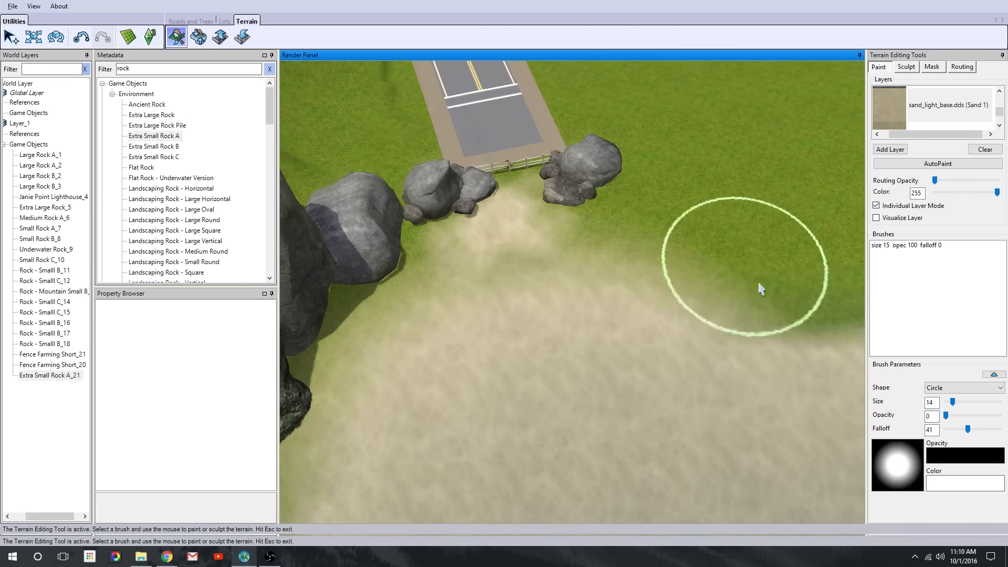
scroll(568, 366, "down", 2)
scroll(569, 366, "up", 3)
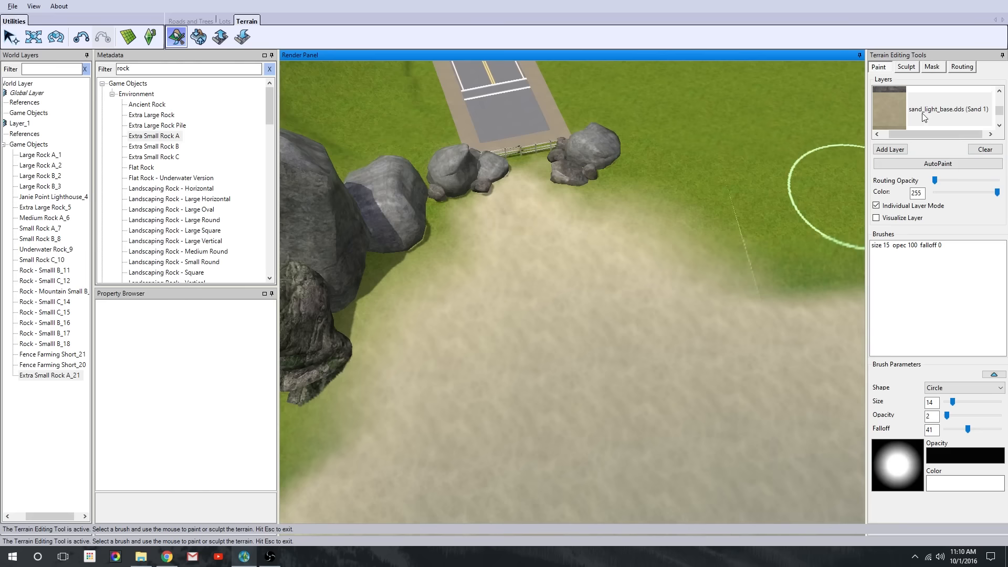
Blend grass_medium_base (Lawn) over the sand's edge beside the rock clusters at size 14 and opacity 2
scroll(925, 117, "up", 3)
left_click(970, 105)
middle_click_drag(478, 210, 726, 344)
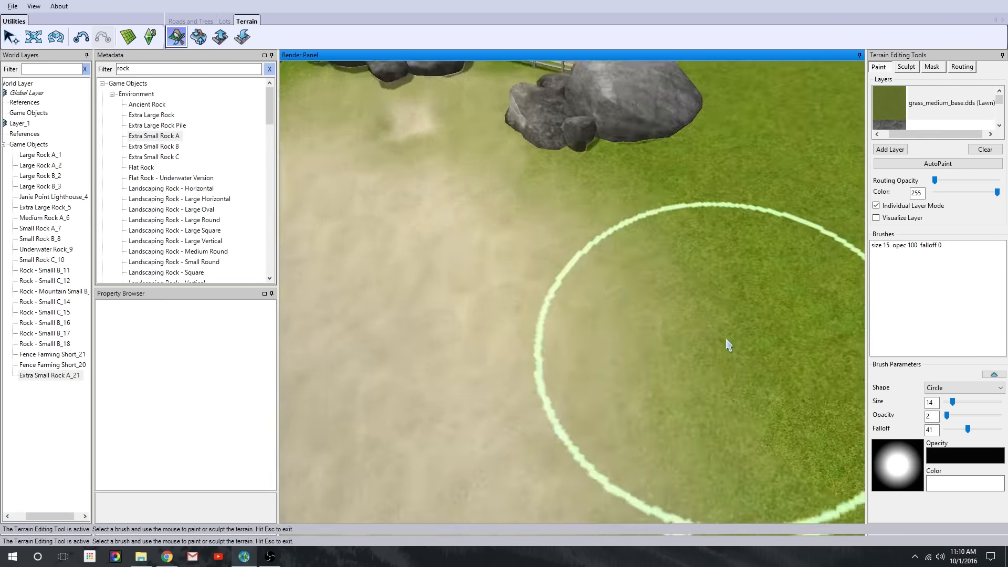
scroll(520, 277, "down", 5)
Deepen the shallow sandy seabed off the road's end with Valley - Gentle at size 14 and strength 2
left_click(907, 67)
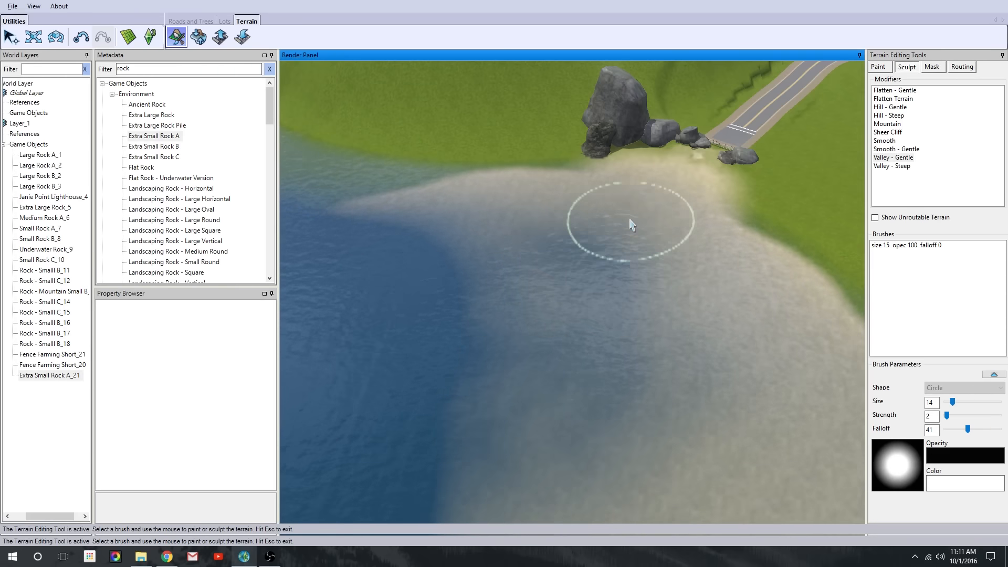
middle_click_drag(585, 400, 788, 294)
left_click(894, 99)
scroll(640, 294, "down", 2)
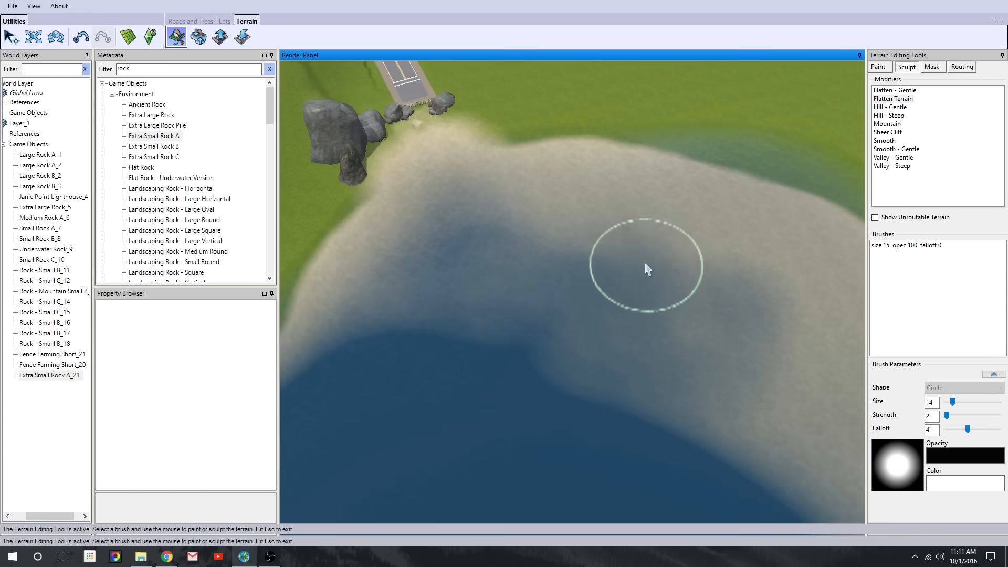
left_click(893, 124)
left_click_drag(578, 286, 486, 275)
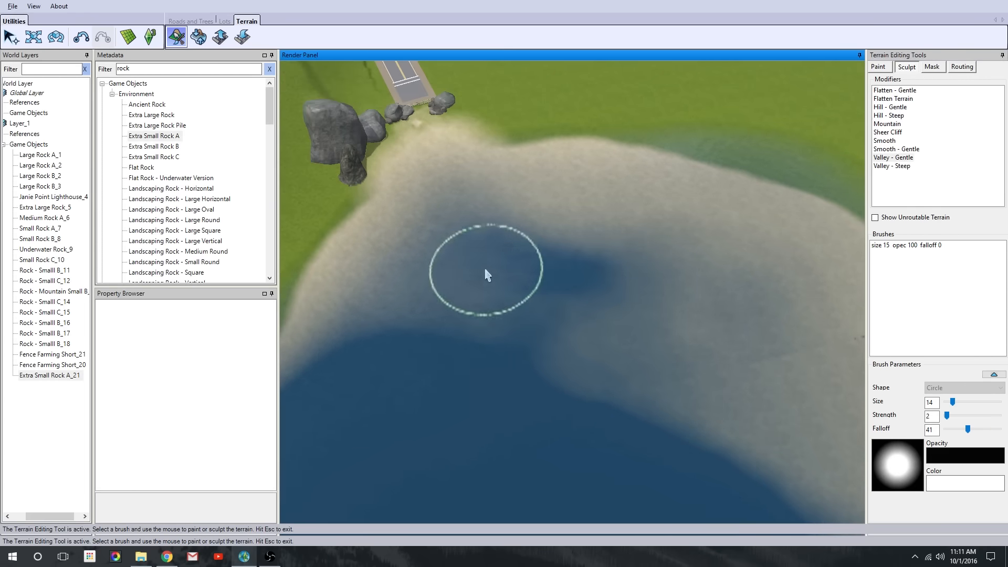
Raise the overly deep spots in the shallow seabed with Hill - Gentle at size 14 and strength 2
left_click(891, 107)
left_click(563, 269)
left_click(724, 347)
left_click(588, 276)
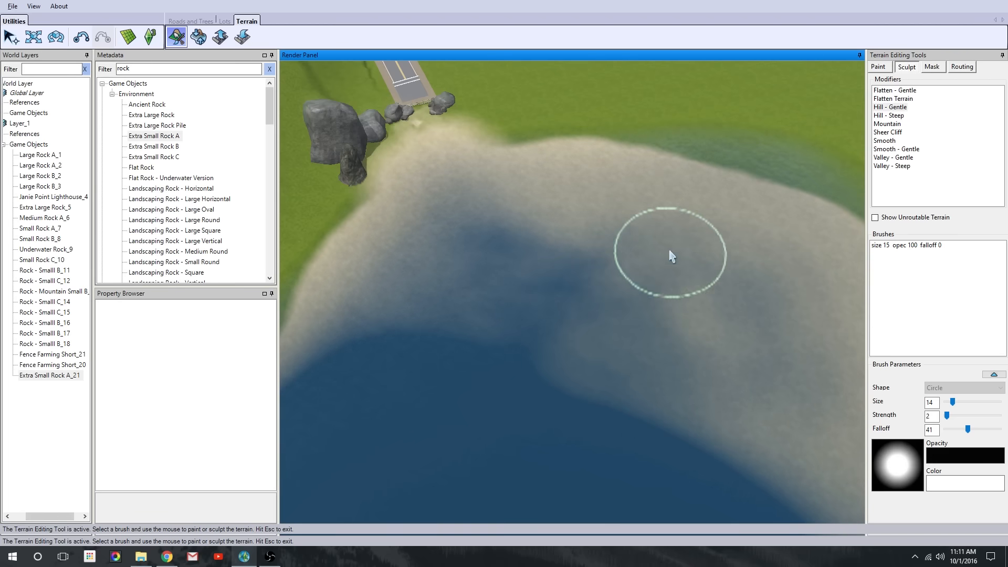
Level the seabed along the sandy shore with Flatten - Gentle, enlarging the brush from size 14 to 32
left_click(894, 99)
left_click(894, 90)
mouse_move(560, 275)
left_mouse_down()
mouse_move(677, 277)
mouse_move(573, 234)
left_mouse_up()
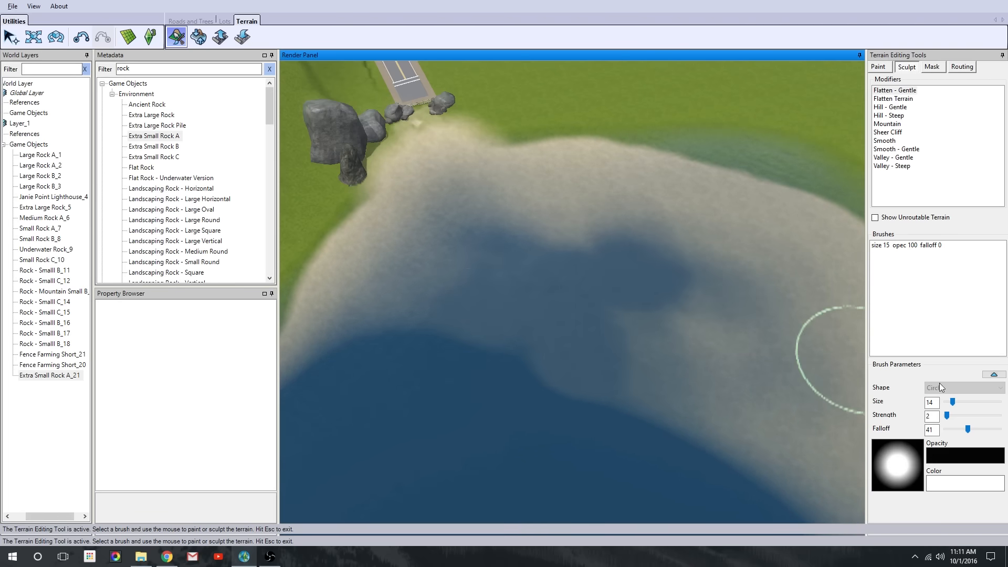
left_click_drag(953, 402, 962, 402)
mouse_move(725, 346)
left_mouse_down()
mouse_move(703, 354)
mouse_move(767, 451)
left_mouse_up()
scroll(767, 452, "down", 3)
Smooth the underwater slope around the sandy bay with the Smooth modifier at size 32 and strength 2
left_click(885, 140)
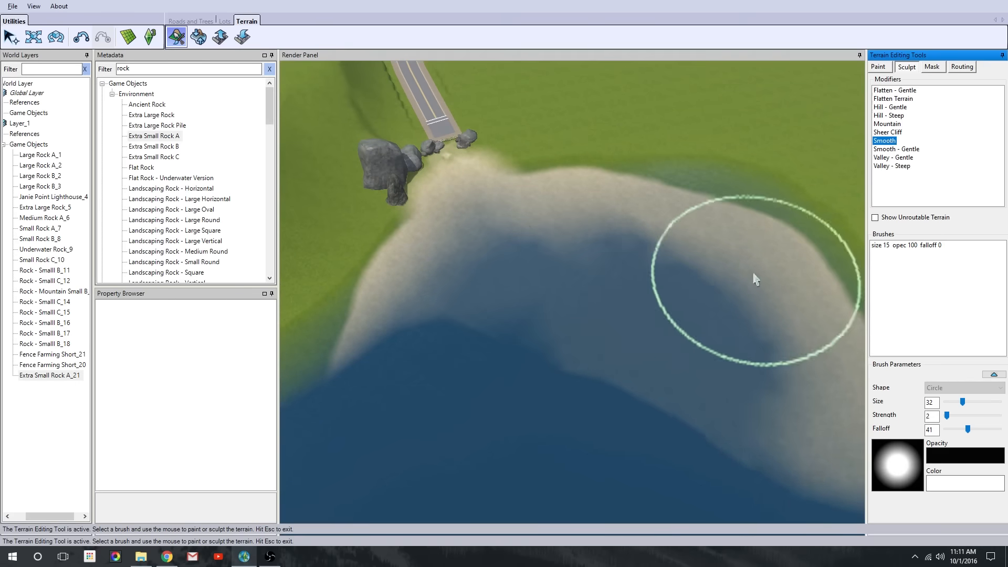
mouse_move(754, 274)
left_mouse_down()
mouse_move(629, 350)
mouse_move(631, 295)
mouse_move(565, 392)
left_mouse_up()
mouse_move(565, 392)
middle_mouse_down()
mouse_move(634, 566)
mouse_move(688, 476)
middle_mouse_up()
scroll(689, 476, "up", 3)
left_click_drag(631, 370, 436, 465)
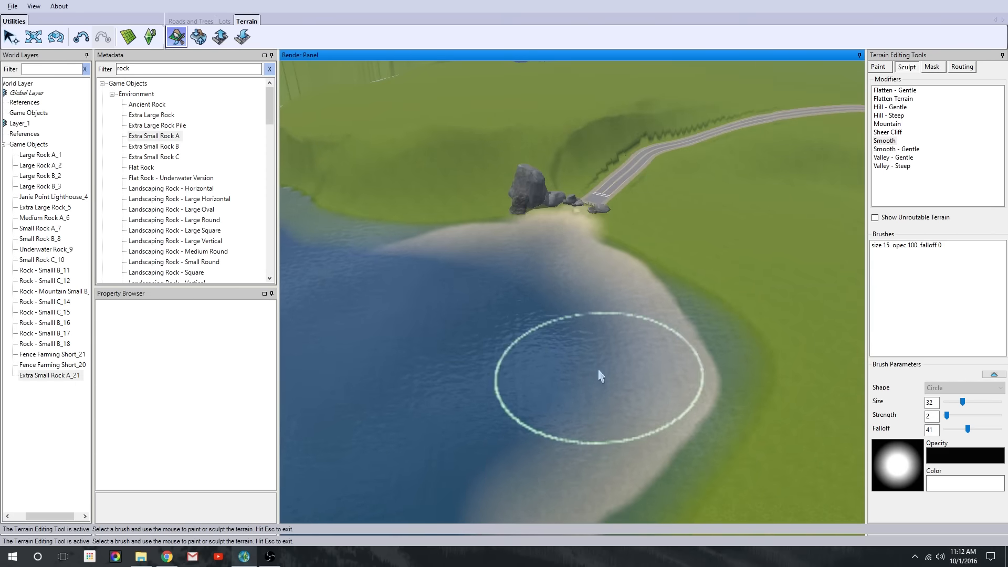
mouse_move(599, 371)
middle_mouse_down()
mouse_move(714, 382)
mouse_move(465, 337)
middle_mouse_up()
scroll(532, 365, "up", 2)
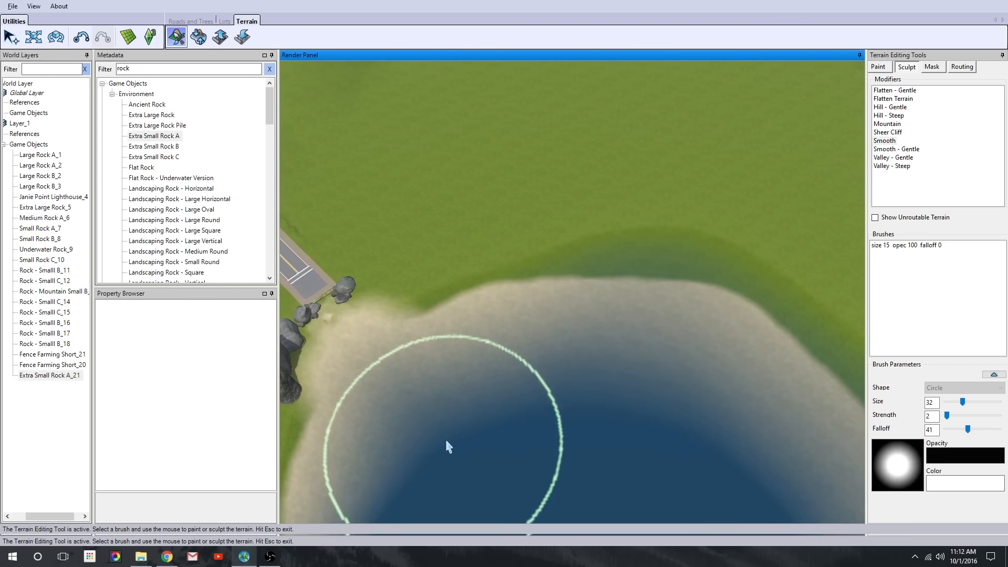
Extend Sand 1 over the grassy shoreline around the bay with brush size 32, raising the opacity to 15
left_click(878, 66)
left_click_drag(998, 117, 999, 112)
left_click(586, 270)
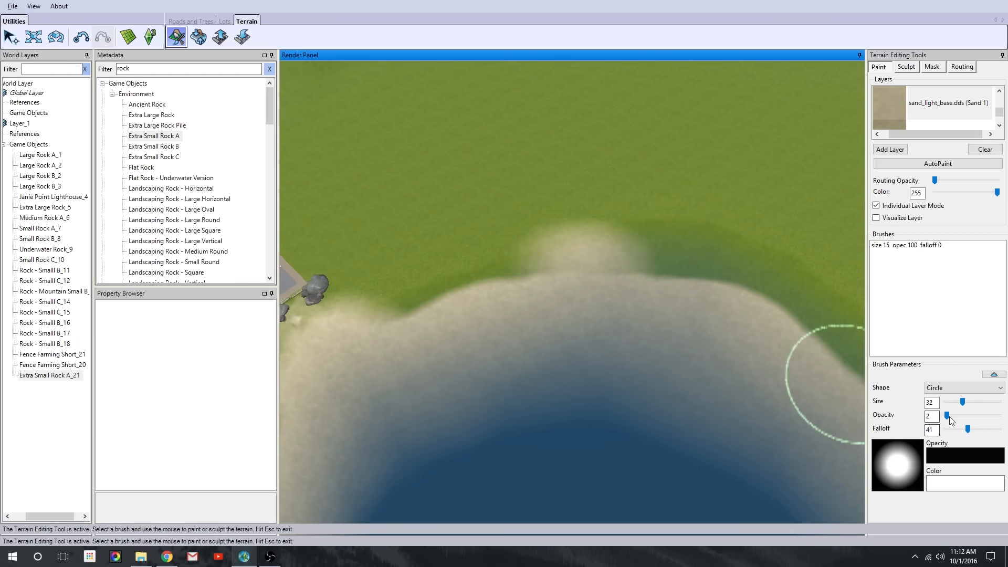
left_click_drag(948, 415, 954, 416)
mouse_move(647, 288)
left_mouse_down()
mouse_move(461, 321)
mouse_move(607, 243)
mouse_move(462, 265)
left_mouse_up()
right_click_drag(594, 257, 739, 272)
scroll(738, 272, "down", 3)
left_click_drag(703, 283, 728, 348)
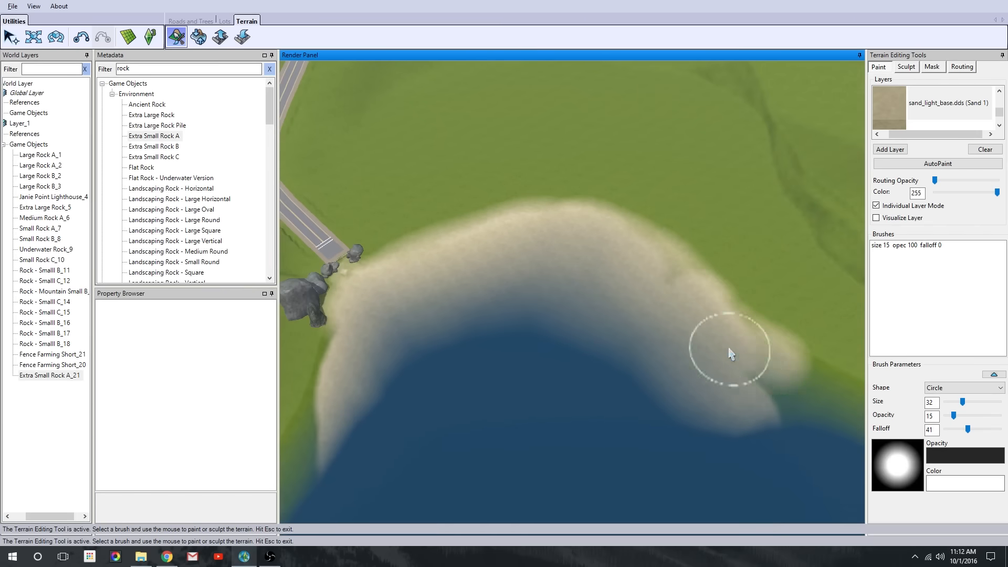
Paint a broad, faint Sand 1 transition onto the grass behind the beach with brush size 82 and opacity 4
scroll(624, 374, "down", 3)
scroll(594, 336, "up", 6)
right_click_drag(593, 335, 504, 283)
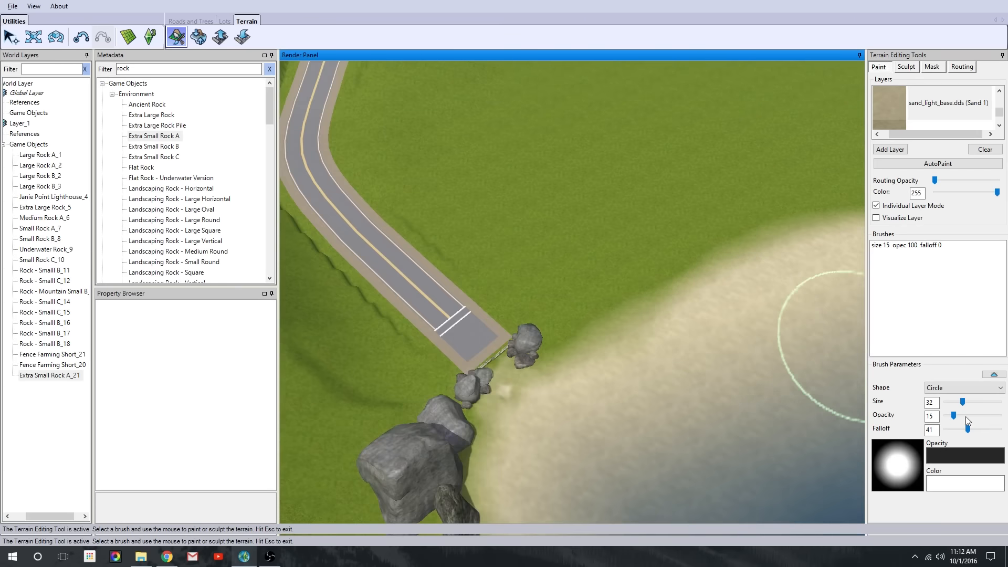
left_click(637, 294)
left_click_drag(953, 416, 989, 402)
left_click_drag(619, 315, 608, 297)
scroll(608, 297, "down", 2)
right_click_drag(607, 297, 468, 214)
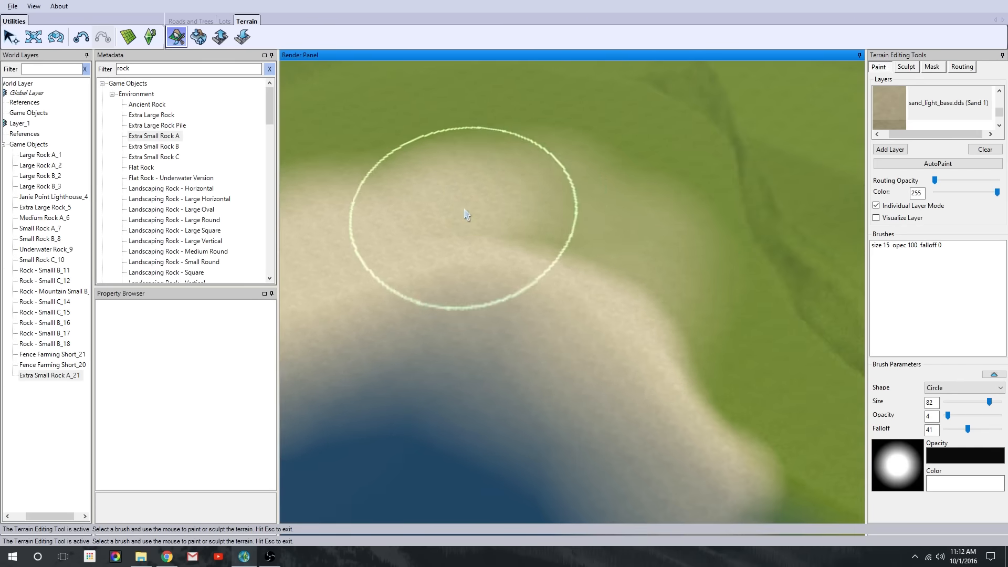
left_click_drag(468, 214, 517, 330)
Paint grass_medium_base (Lawn) back over part of the sand's inland edge at size 82 and opacity 4
scroll(517, 331, "down", 3)
right_click_drag(517, 330, 585, 341)
scroll(940, 101, "up", 3)
left_click(941, 102)
mouse_move(504, 236)
left_mouse_down()
mouse_move(670, 219)
mouse_move(551, 262)
left_mouse_up()
scroll(642, 286, "up", 3)
mouse_move(551, 263)
right_mouse_down()
mouse_move(642, 286)
mouse_move(648, 185)
mouse_move(698, 252)
right_mouse_up()
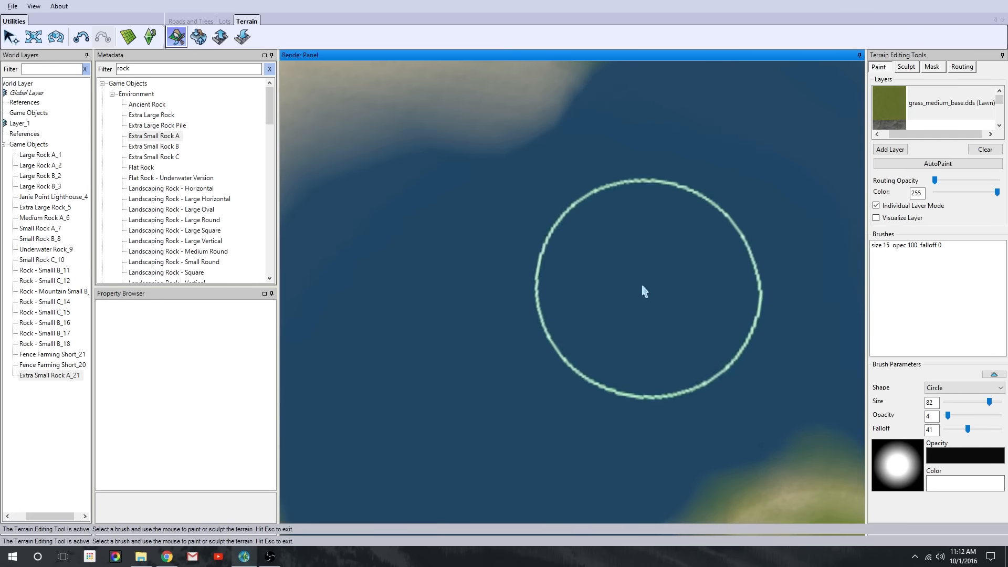
Widen the beach inland beside the road's end by painting Sand 1 at size 82 and opacity 4
scroll(647, 185, "up", 3)
scroll(941, 103, "down", 3)
left_click(941, 103)
left_click_drag(630, 157, 546, 142)
scroll(546, 336, "down", 2)
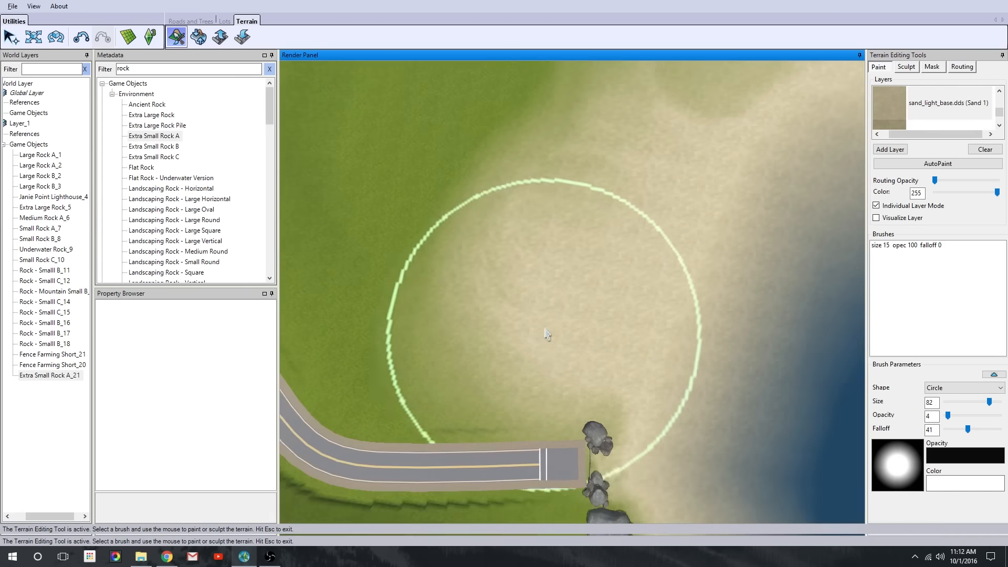
mouse_move(546, 335)
right_mouse_down()
mouse_move(720, 250)
mouse_move(552, 234)
right_mouse_up()
scroll(719, 250, "down", 2)
middle_click_drag(552, 234, 546, 352)
scroll(546, 353, "up", 1)
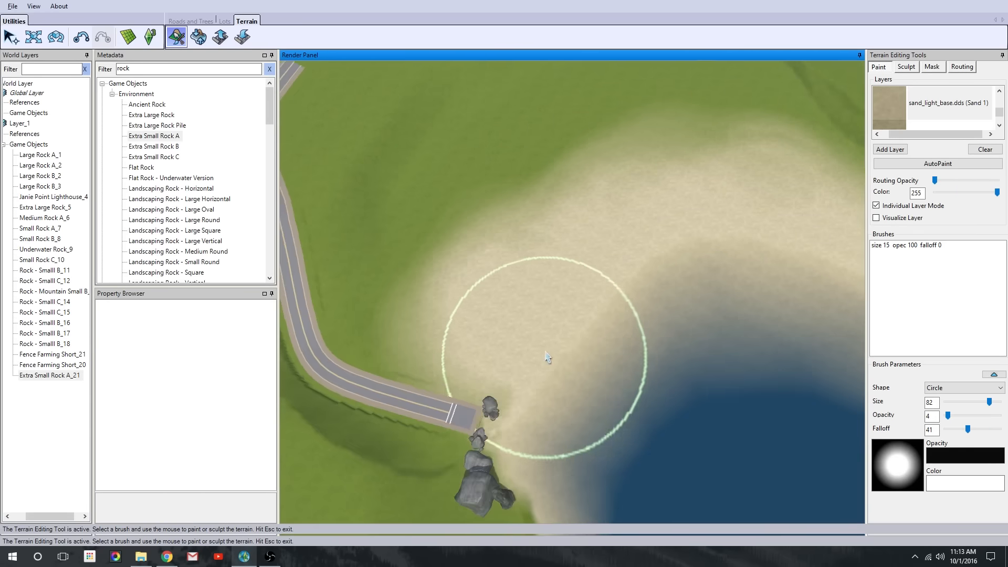
scroll(593, 325, "up", 2)
scroll(584, 299, "down", 2)
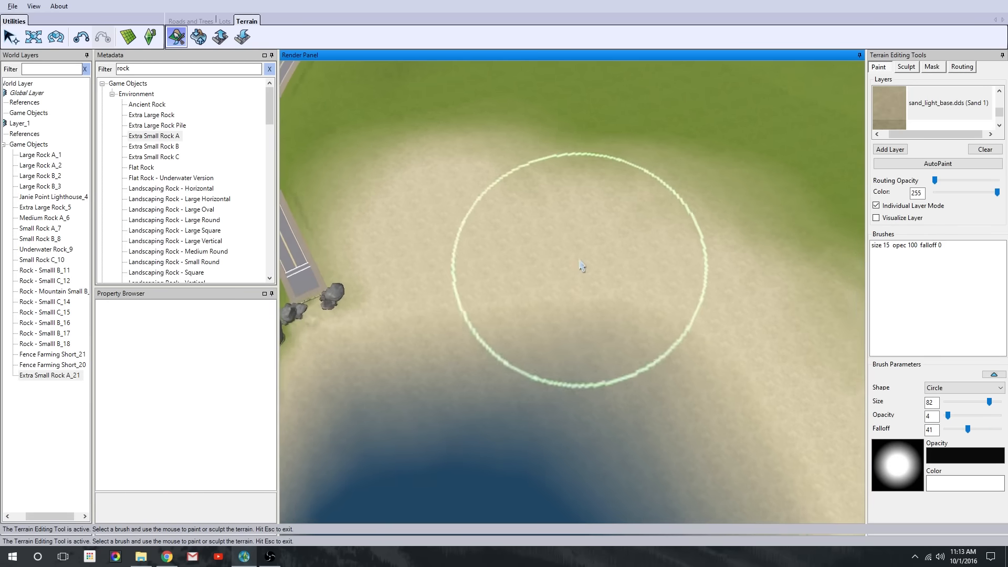
Turn on the snap grid and try out a 64x64 lot on the beach beside the road's end, then undo it
left_click(127, 37)
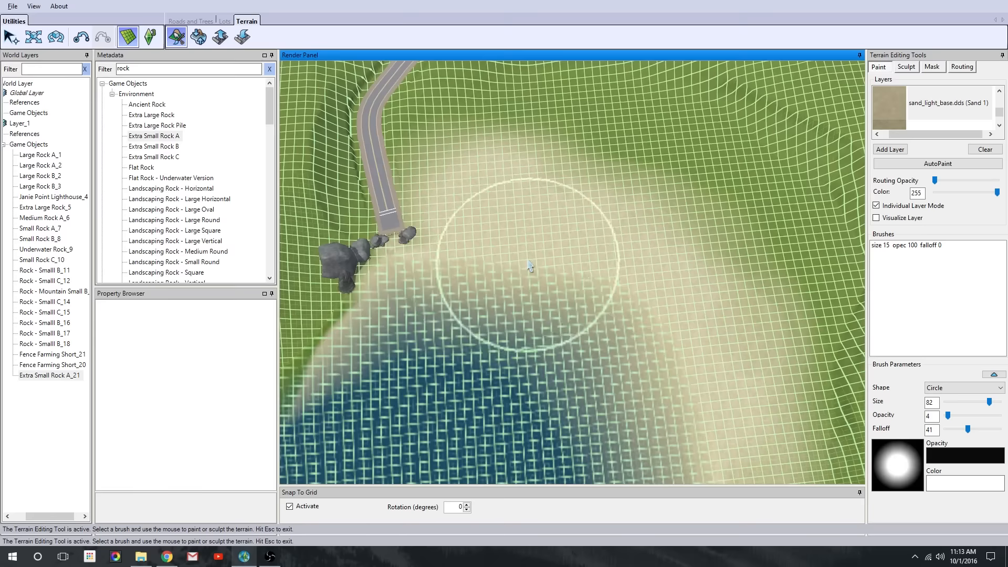
left_click(226, 22)
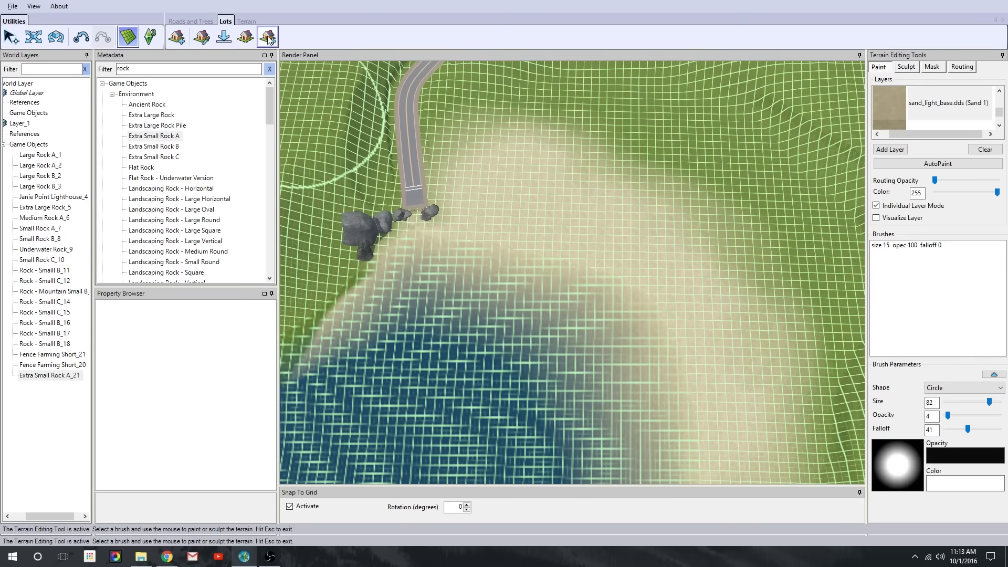
left_click(177, 36)
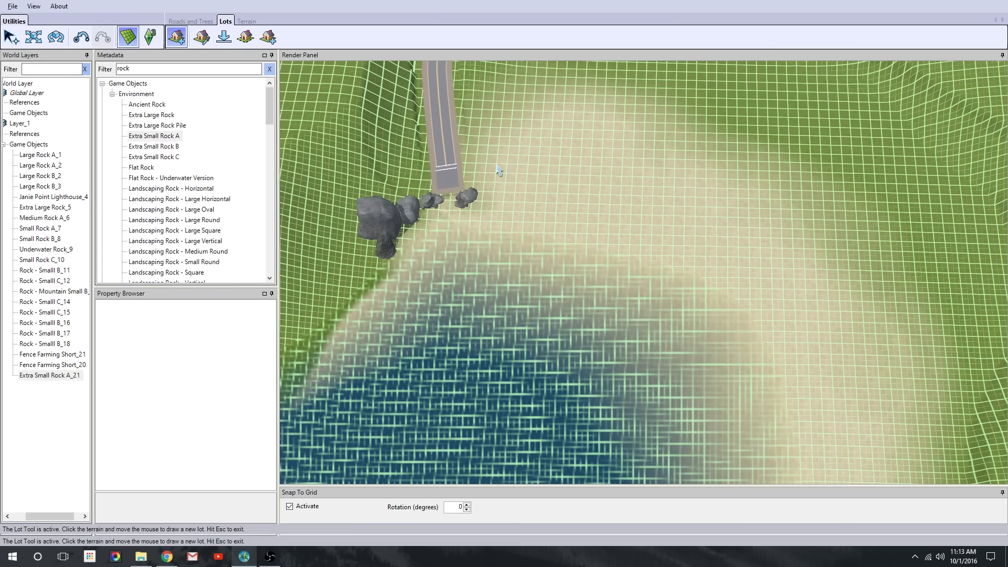
left_click(498, 169)
scroll(499, 262, "down", 1)
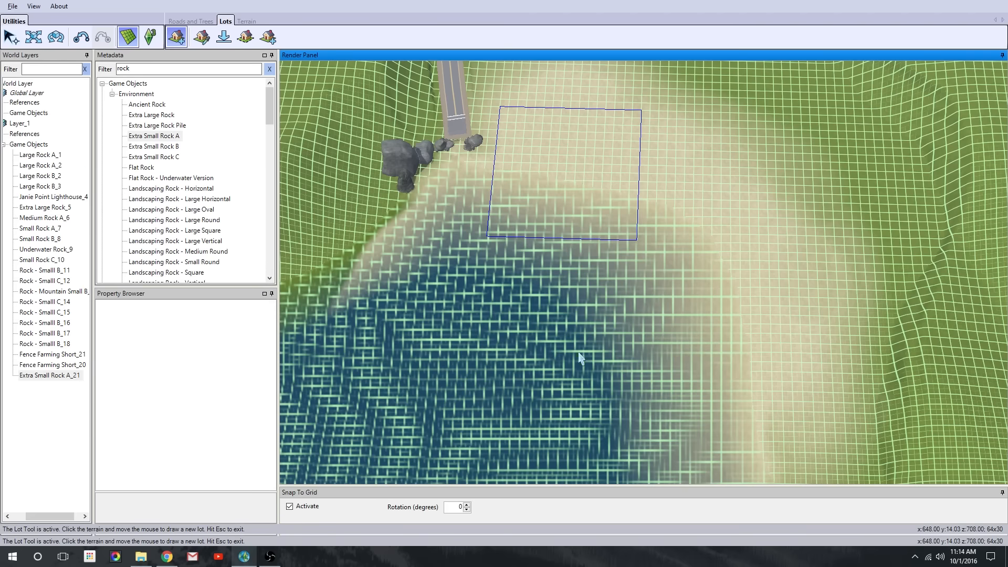
left_click(641, 129)
key("Escape")
scroll(610, 266, "up", 5)
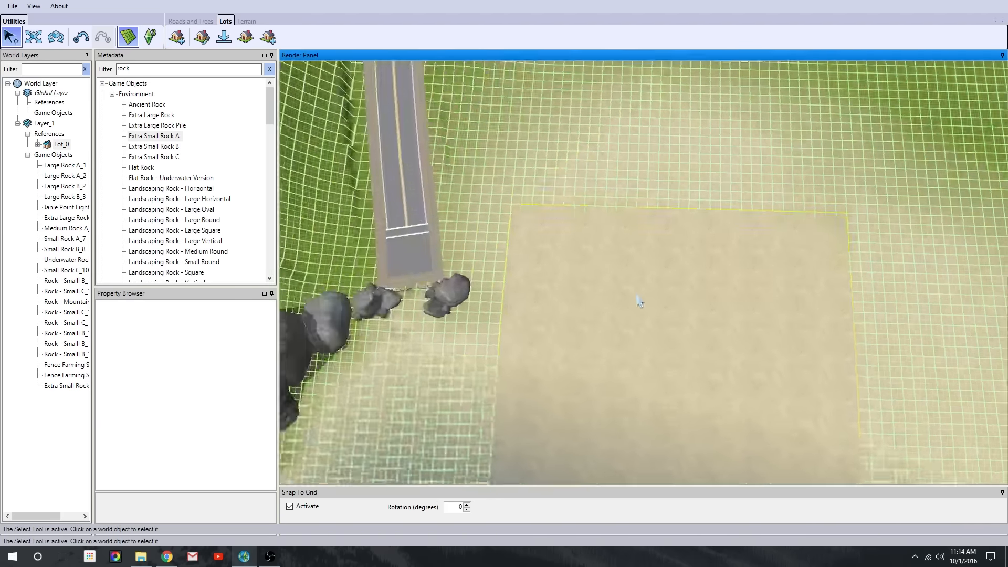
middle_click_drag(639, 299, 407, 295)
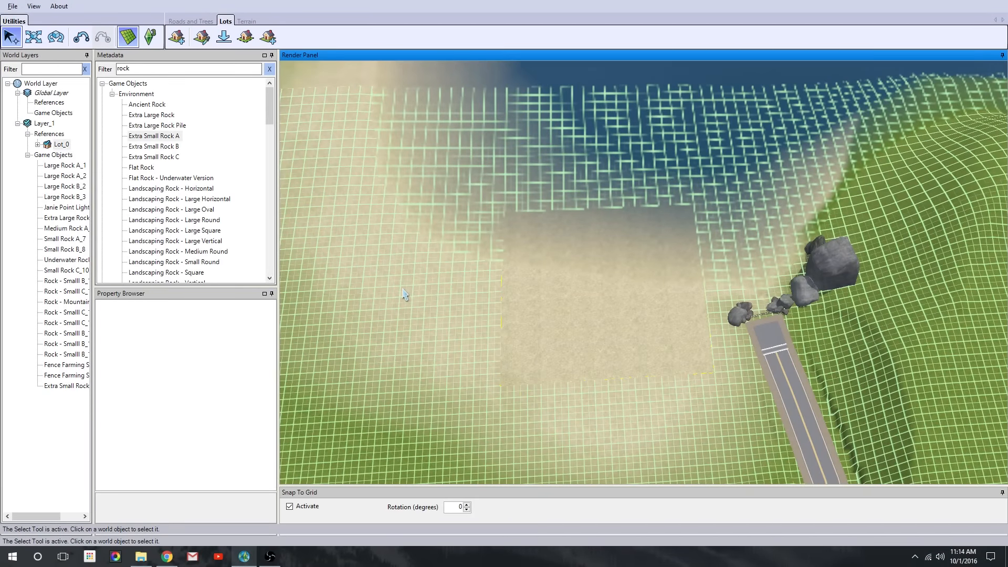
key("ctrl+z")
Try another 64x64 lot on the sand between the road's end and the water, using grid snapping
middle_click_drag(698, 299, 712, 363)
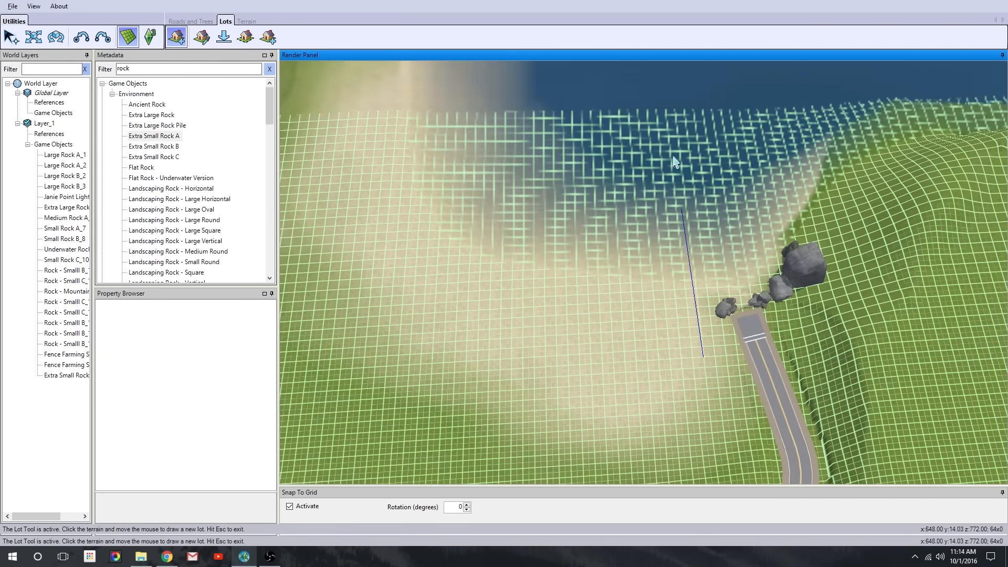
scroll(672, 136, "down", 2)
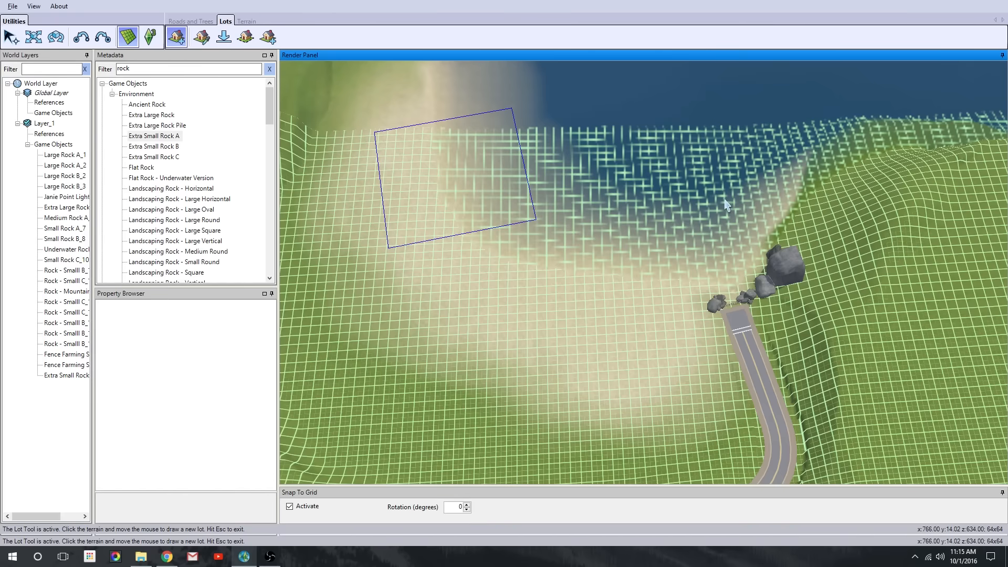
scroll(503, 283, "up", 3)
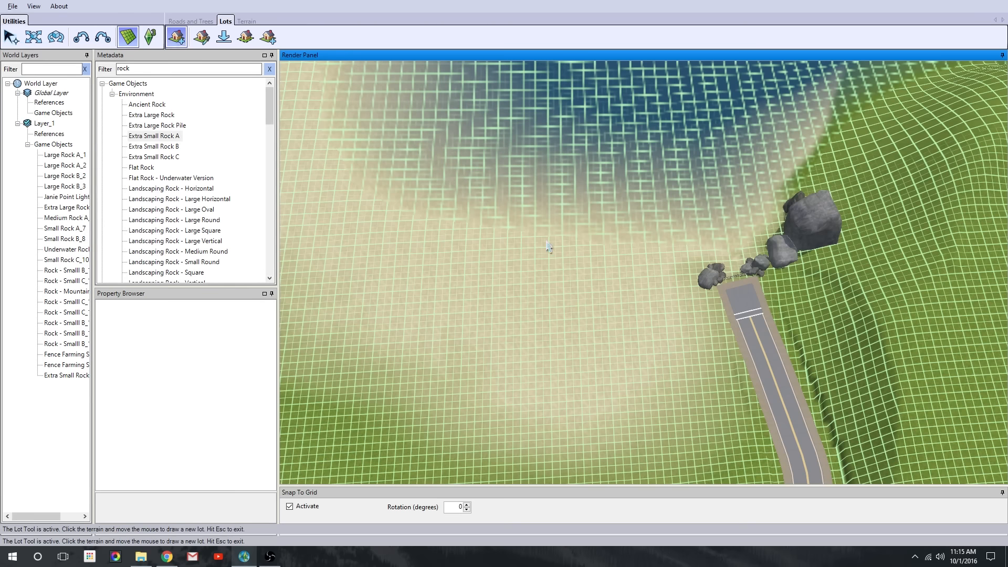
left_click(416, 118)
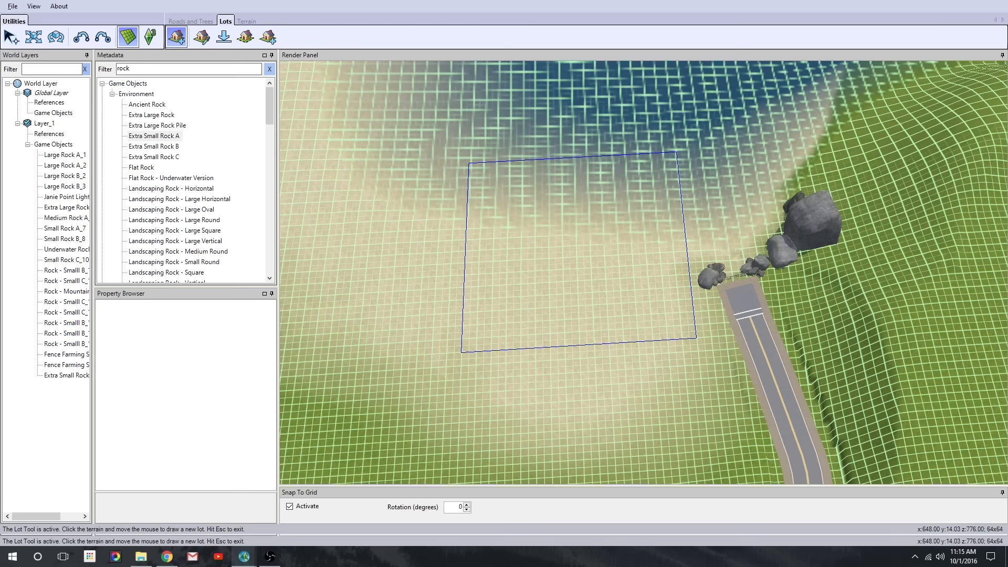
left_click(441, 361)
key("Escape")
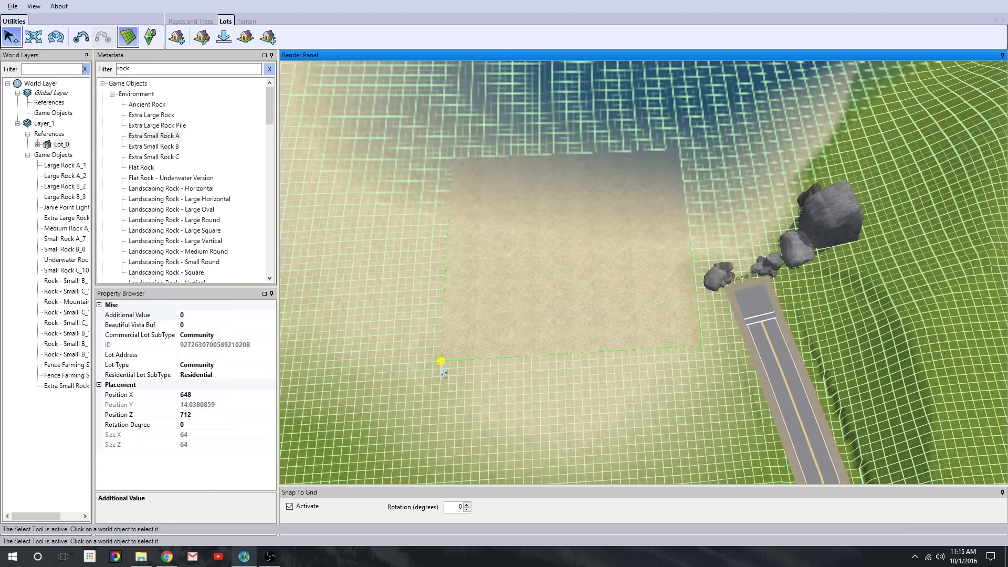
left_click(305, 509)
left_click(305, 509)
Inspect the beach lot's edges against the road, rocks and waterline, then undo its placement
scroll(644, 272, "up", 2)
middle_click_drag(644, 272, 714, 158)
scroll(686, 213, "up", 3)
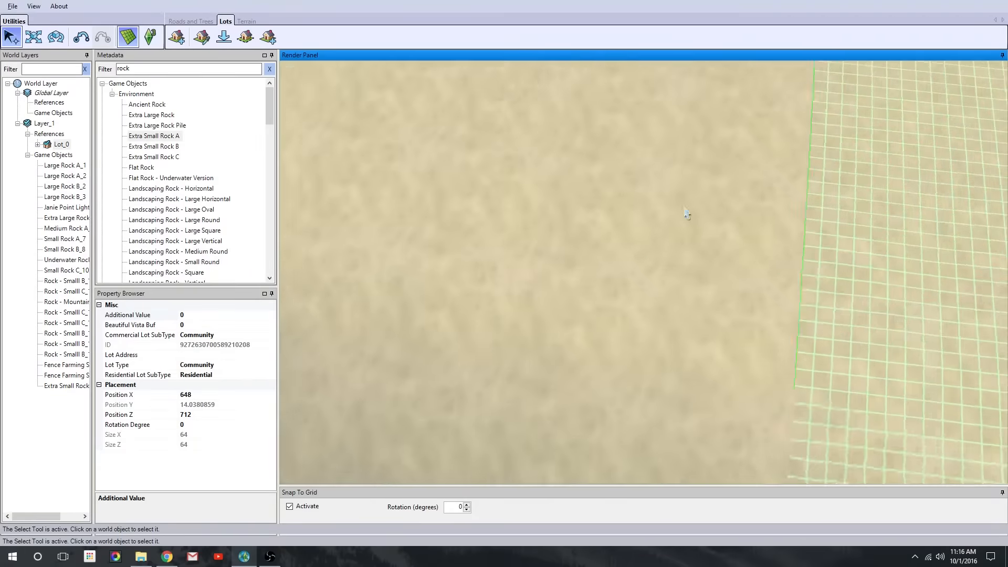
right_click_drag(687, 214, 606, 307)
scroll(607, 306, "down", 5)
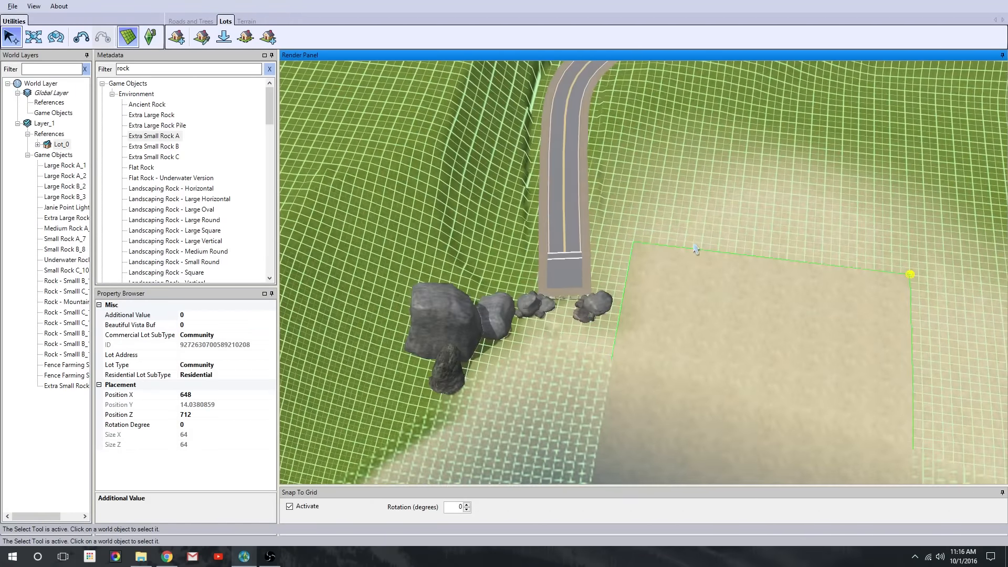
right_click_drag(893, 273, 606, 300)
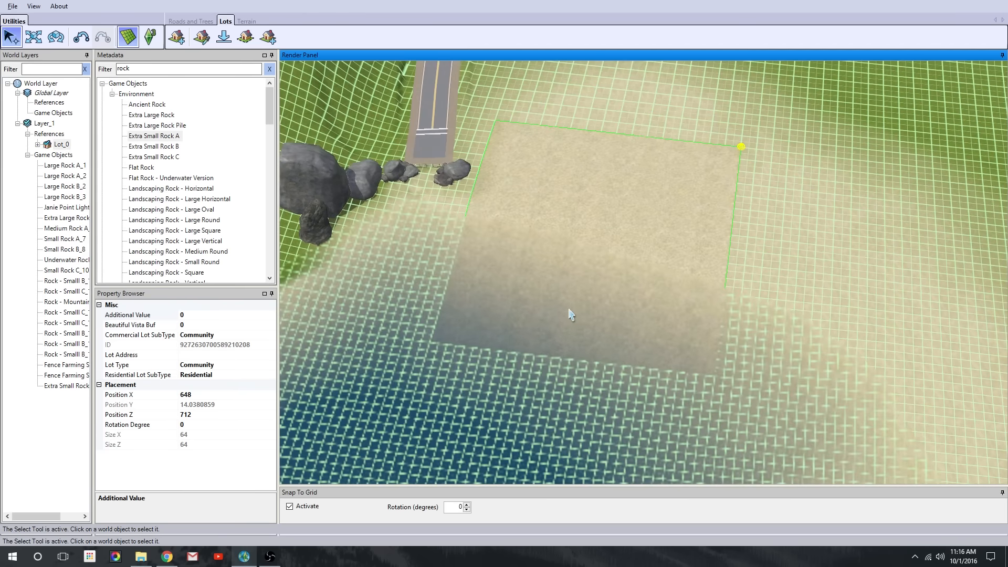
key("ctrl+z")
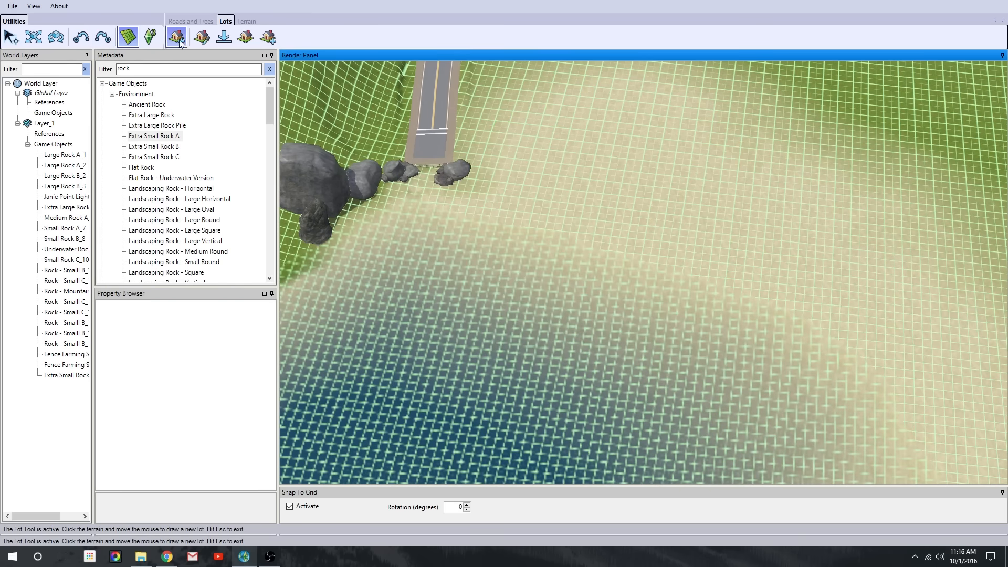
Try a 64x64 lot aligned to the inland stretch of the road, then undo its placement
scroll(585, 385, "down", 3)
right_click_drag(585, 385, 616, 191)
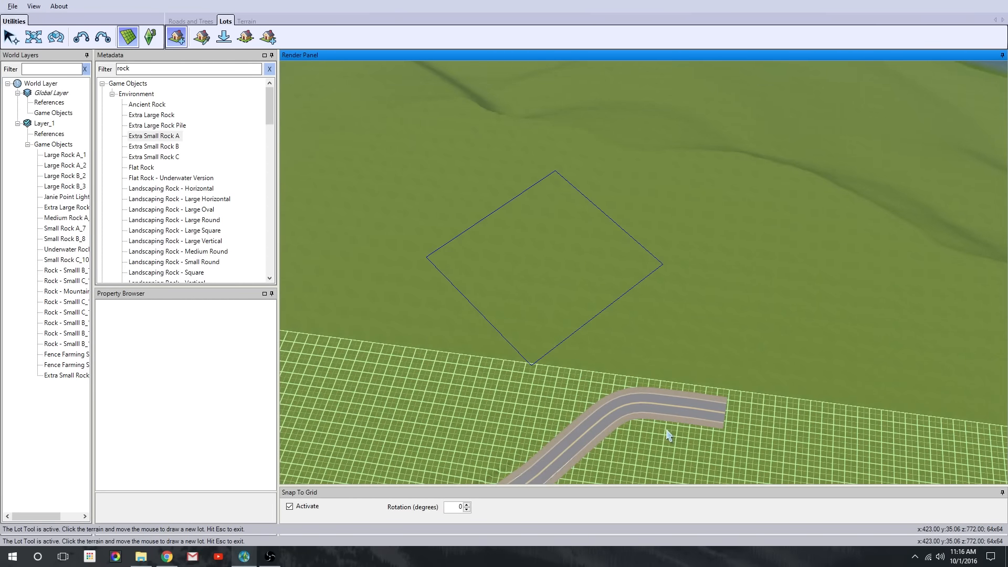
right_click_drag(585, 159, 644, 276)
scroll(631, 253, "up", 2)
left_click(177, 37)
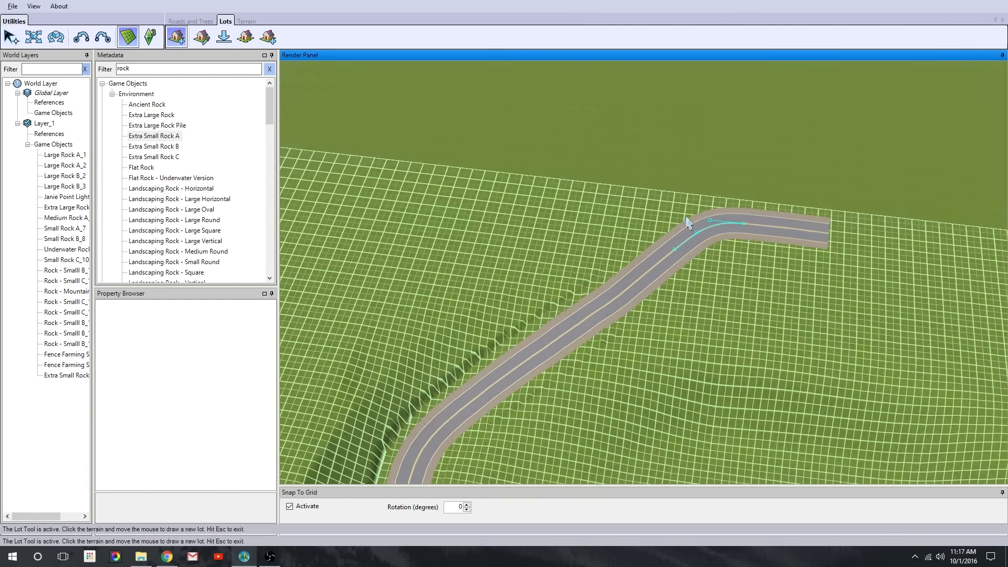
left_click(458, 389)
left_click(322, 150)
middle_click_drag(322, 151, 572, 252)
scroll(581, 292, "down", 4)
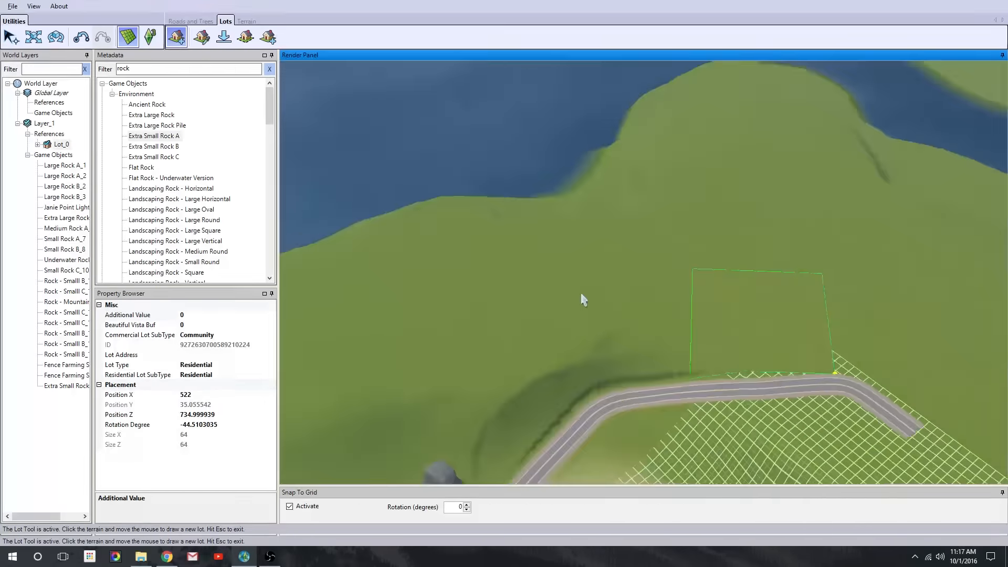
right_click_drag(581, 292, 578, 466)
key("ctrl+z")
Examine the mainland, beach and road layout from above, with grid snapping turned off
scroll(578, 466, "up", 4)
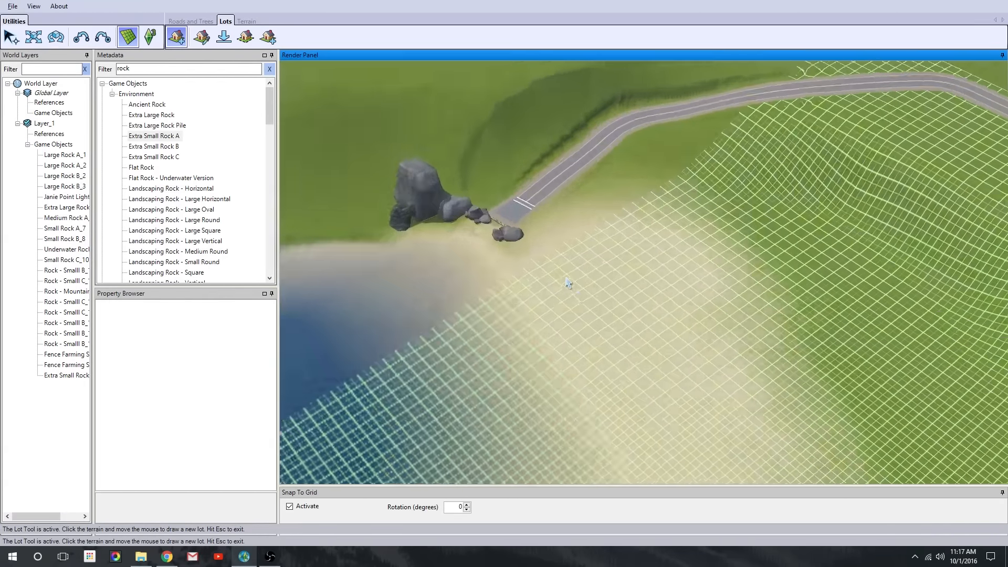
middle_click_drag(578, 466, 614, 331)
scroll(614, 332, "down", 10)
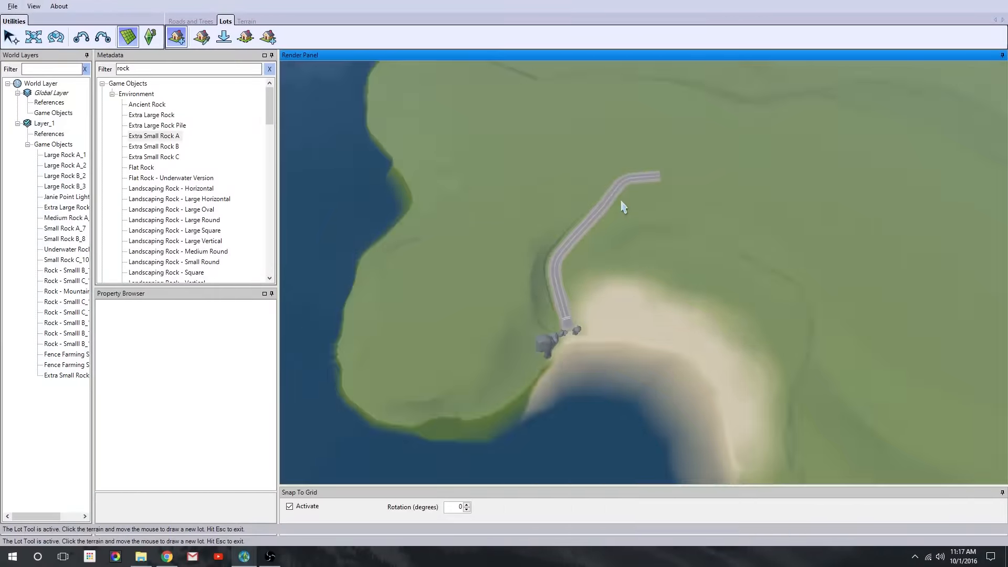
scroll(629, 213, "down", 4)
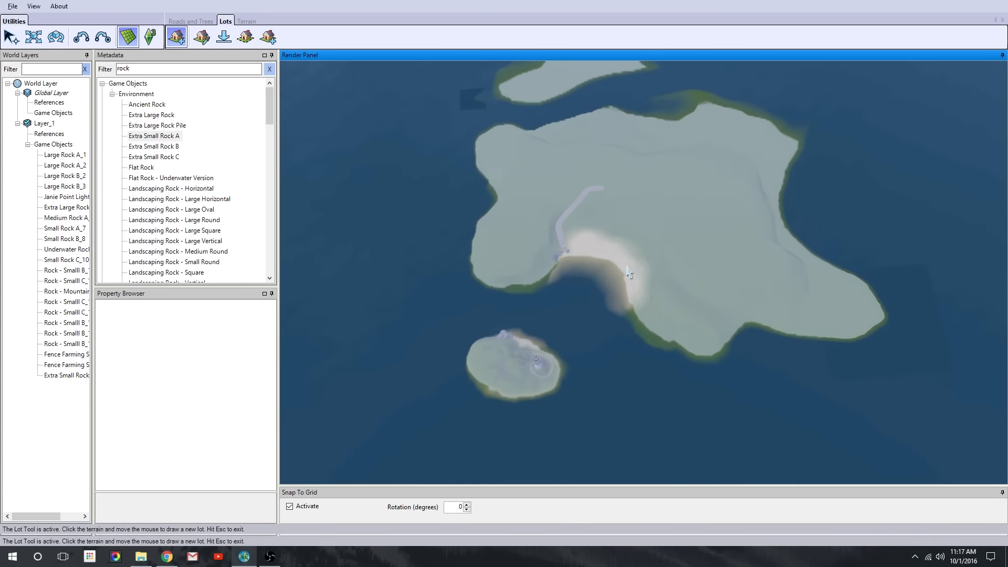
scroll(586, 240, "up", 8)
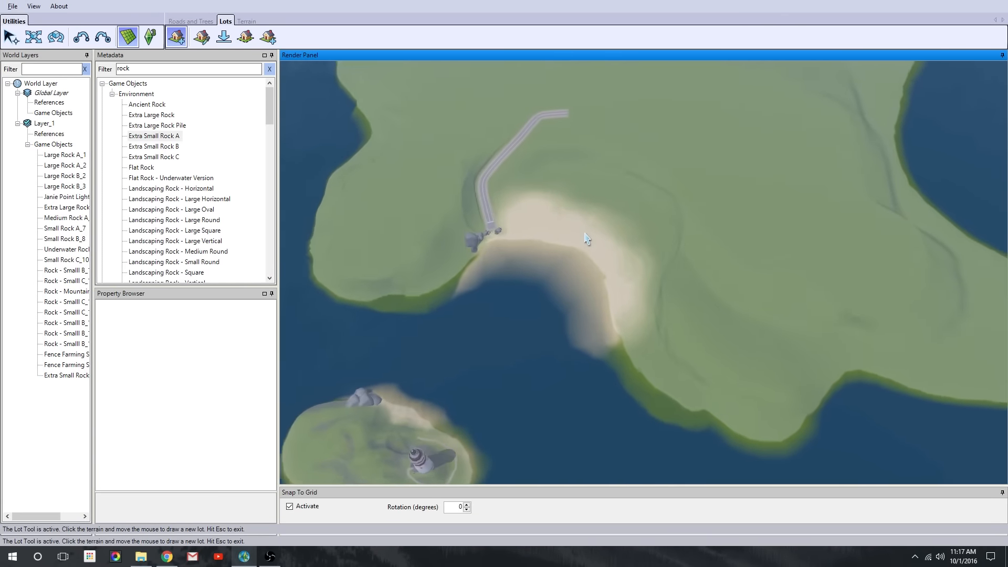
scroll(587, 238, "up", 3)
middle_click_drag(669, 252, 173, 449)
scroll(585, 304, "down", 8)
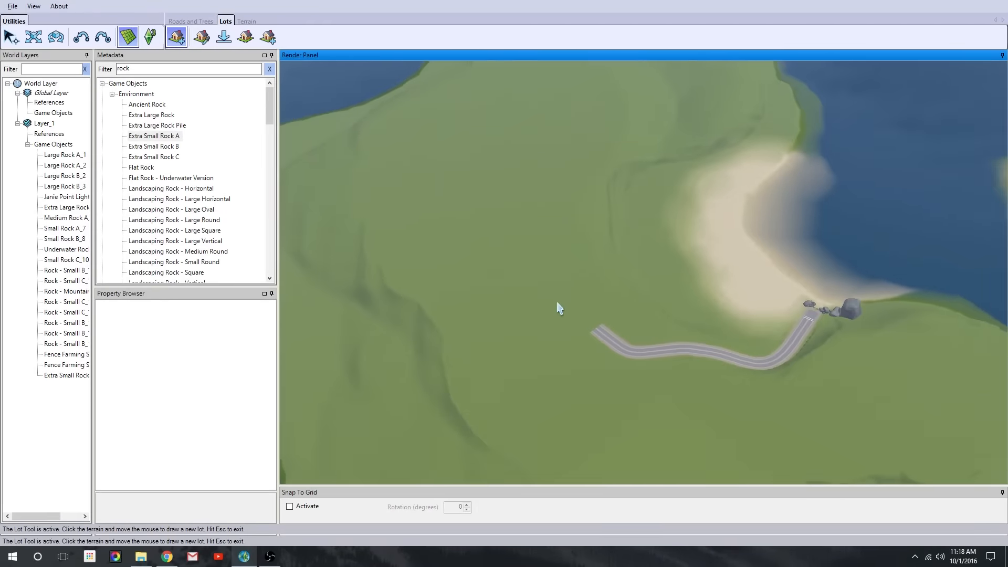
middle_click_drag(562, 286, 699, 415)
Smooth the junction in the middle of the inland road by reshaping its connecting segment with the Edit Road tool
left_click(33, 37)
left_click(537, 239)
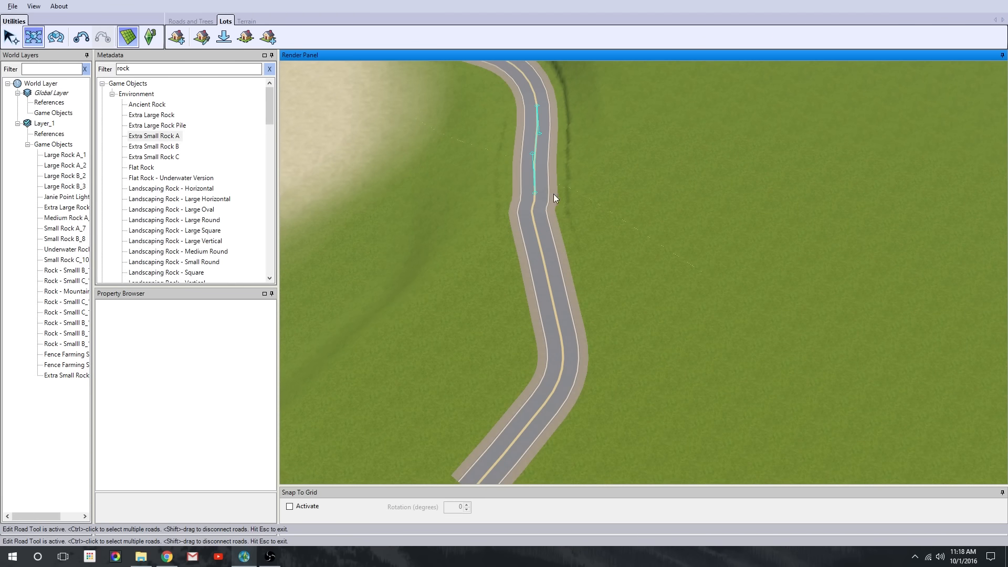
left_click_drag(527, 206, 527, 205)
scroll(641, 292, "up", 4)
right_click_drag(641, 292, 563, 232)
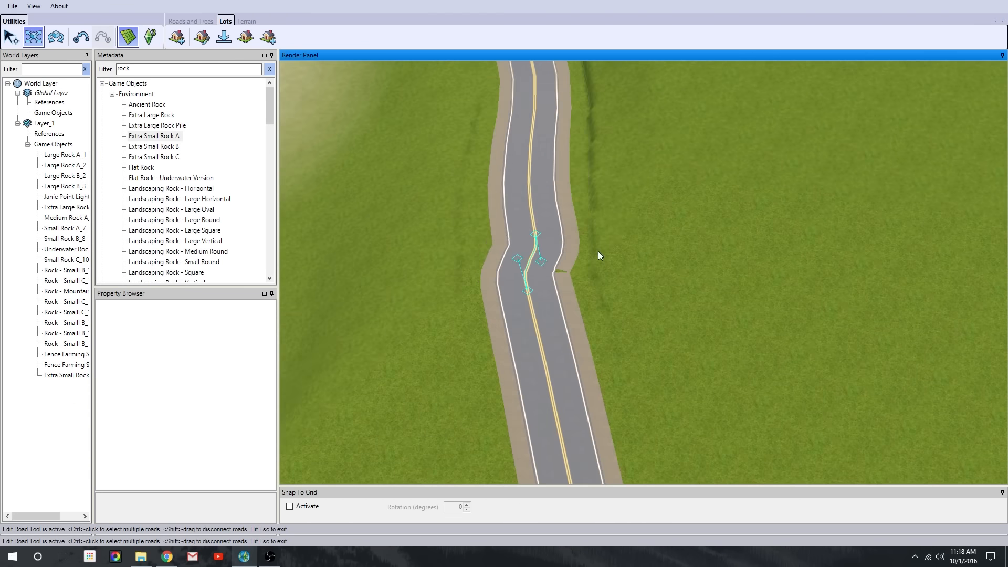
middle_click_drag(552, 298, 602, 307)
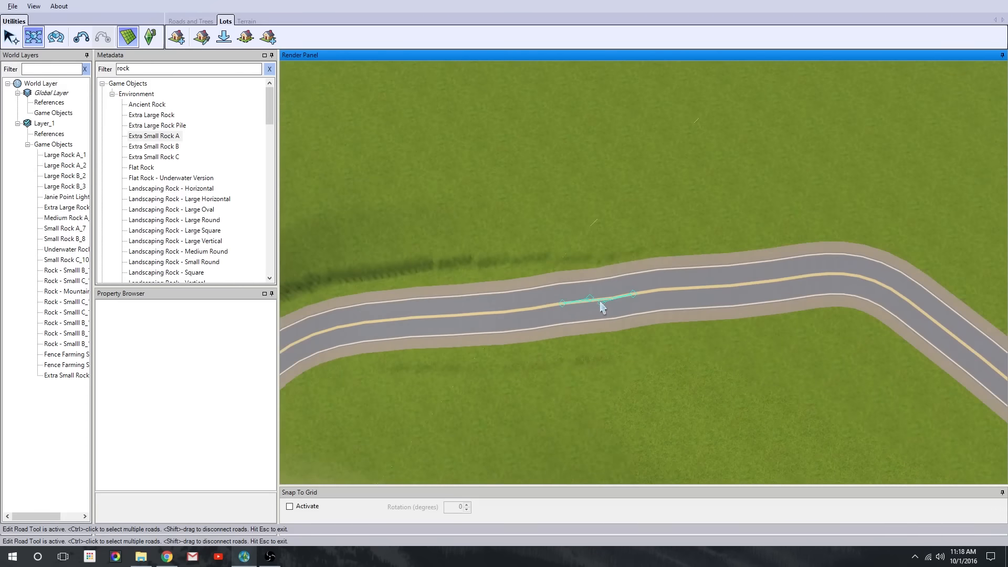
scroll(567, 294, "down", 4)
Activate the Place Road tool at the road's inland end and turn grid snapping back on
right_click_drag(536, 290, 783, 378)
scroll(735, 315, "up", 2)
left_click(670, 235)
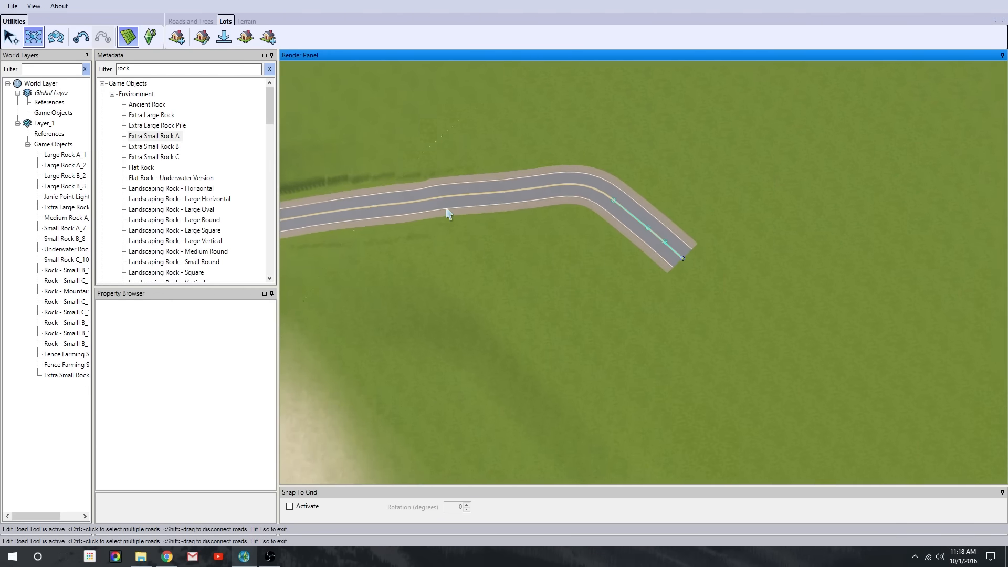
left_click(203, 24)
left_click(223, 37)
right_click_drag(703, 237, 733, 262)
left_click(289, 507)
middle_click_drag(451, 336, 530, 292)
scroll(531, 292, "up", 4)
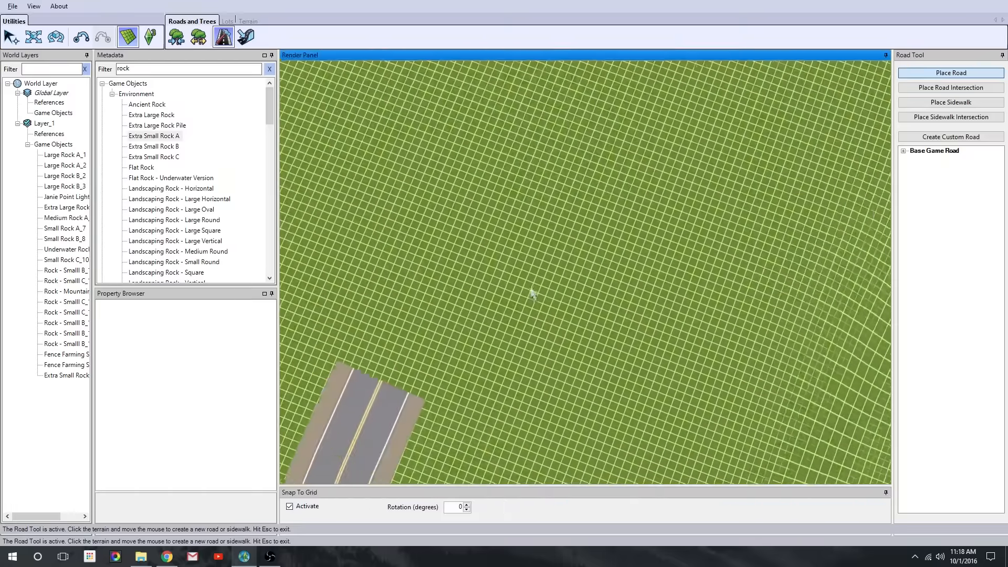
scroll(546, 347, "down", 5)
scroll(546, 391, "down", 3)
scroll(534, 383, "up", 6)
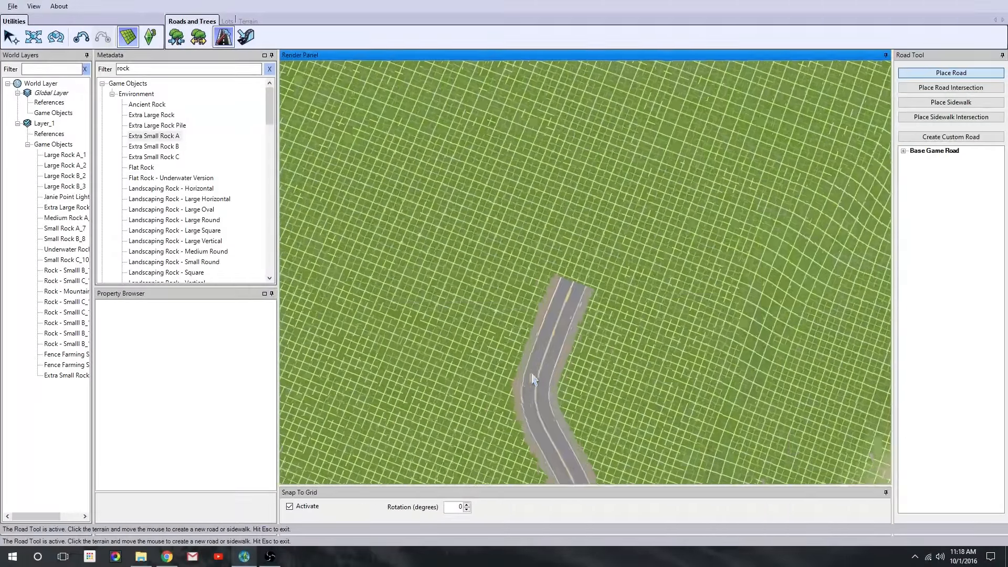
scroll(560, 357, "down", 1)
Adjust the curve handle of the road's last inland segment with the Edit Road tool
left_click(34, 38)
scroll(630, 225, "down", 2)
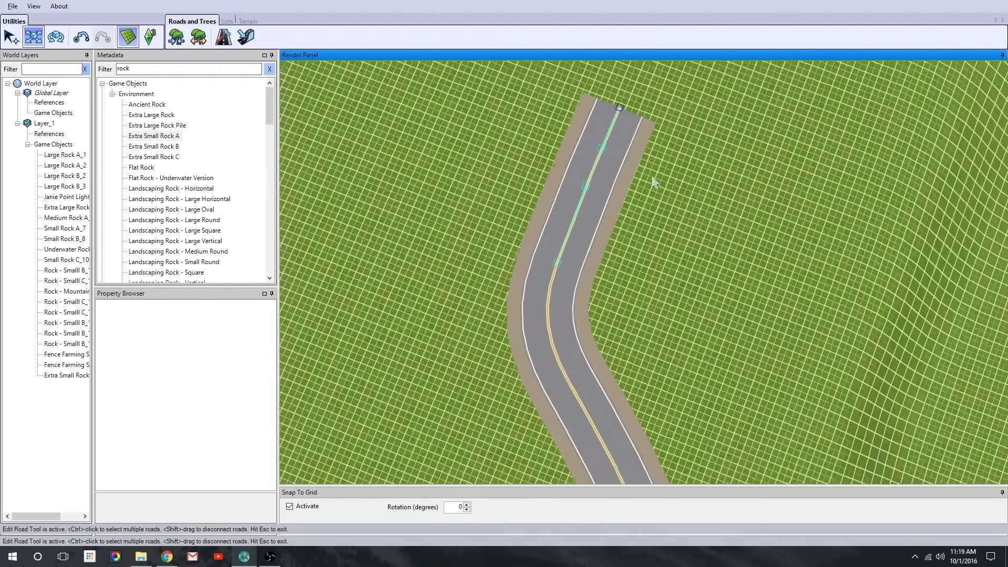
scroll(655, 180, "up", 1)
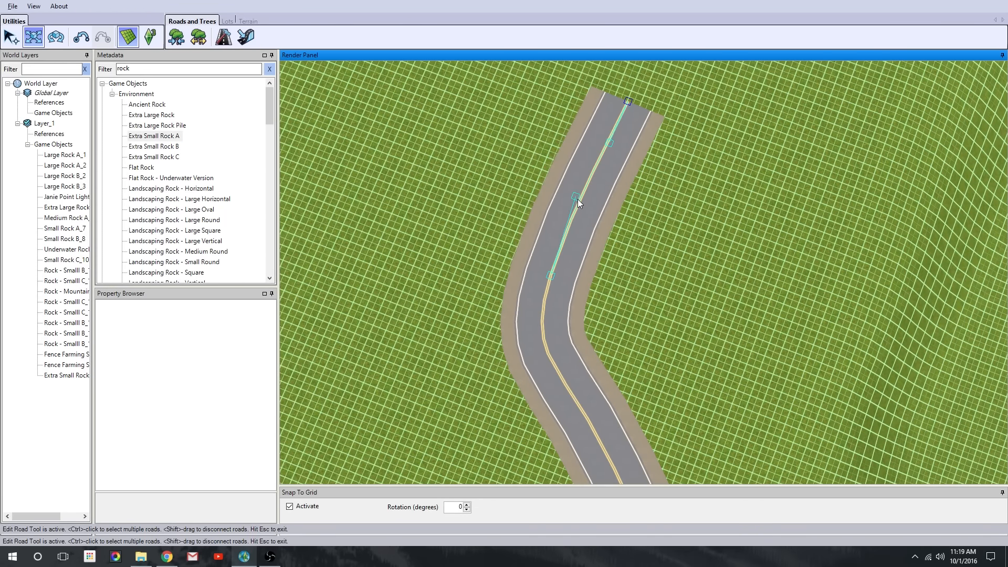
left_click_drag(577, 201, 593, 213)
Reshape the middle road segments into a gentler curve by repositioning their end points and curve handles
middle_click_drag(607, 455, 529, 220)
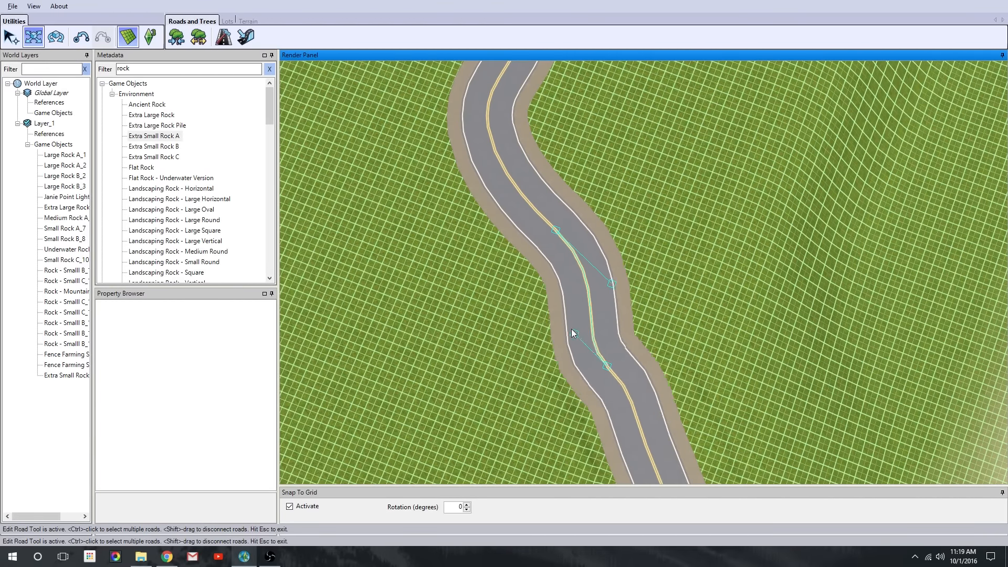
middle_click_drag(641, 326, 682, 276)
left_click_drag(682, 181, 688, 138)
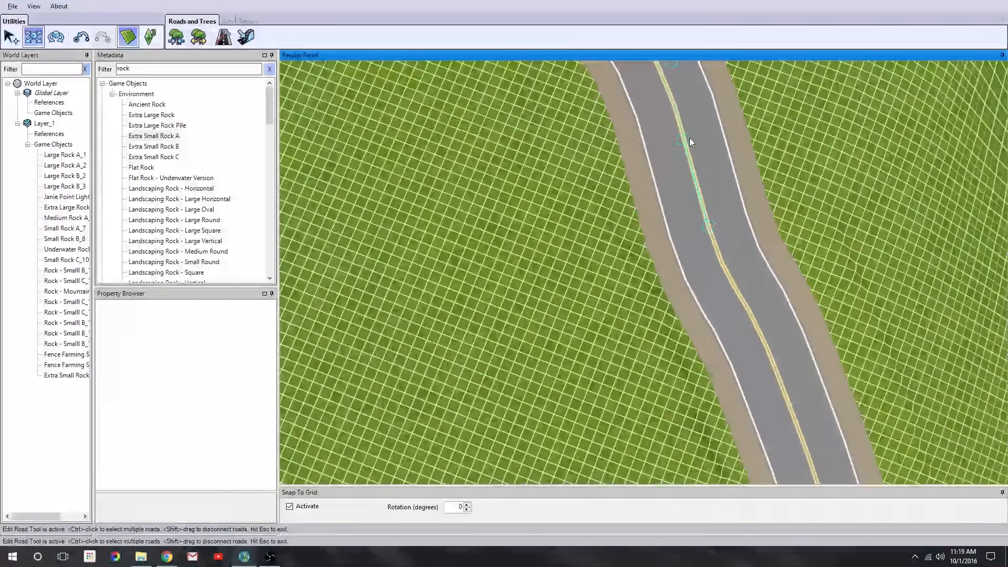
left_click_drag(715, 214, 706, 234)
Adjust the end points and curve handle of the segment in the upper bend of the road to smooth it
scroll(746, 273, "up", 2)
scroll(745, 273, "down", 3)
left_click_drag(538, 231, 560, 243)
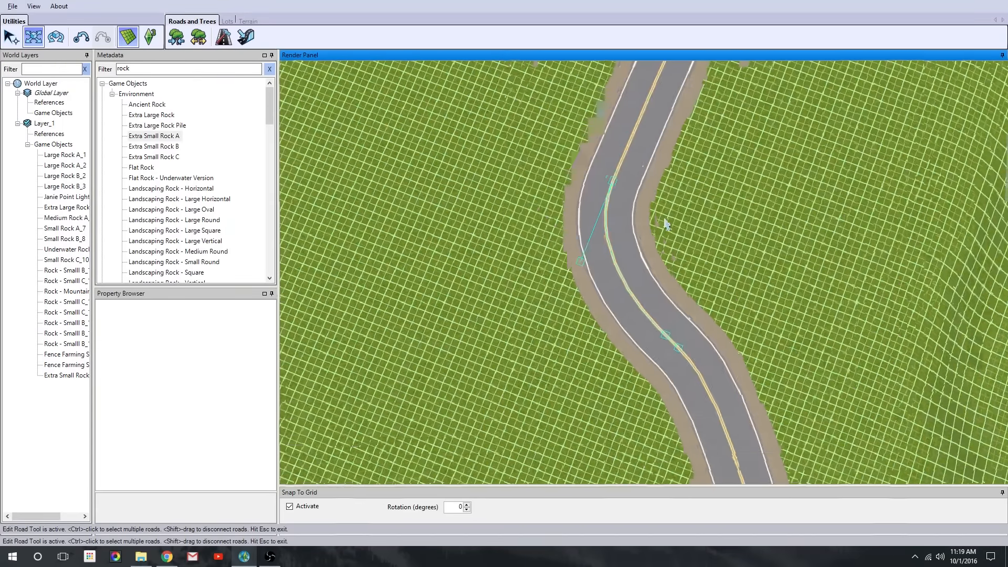
middle_click_drag(663, 222, 648, 273)
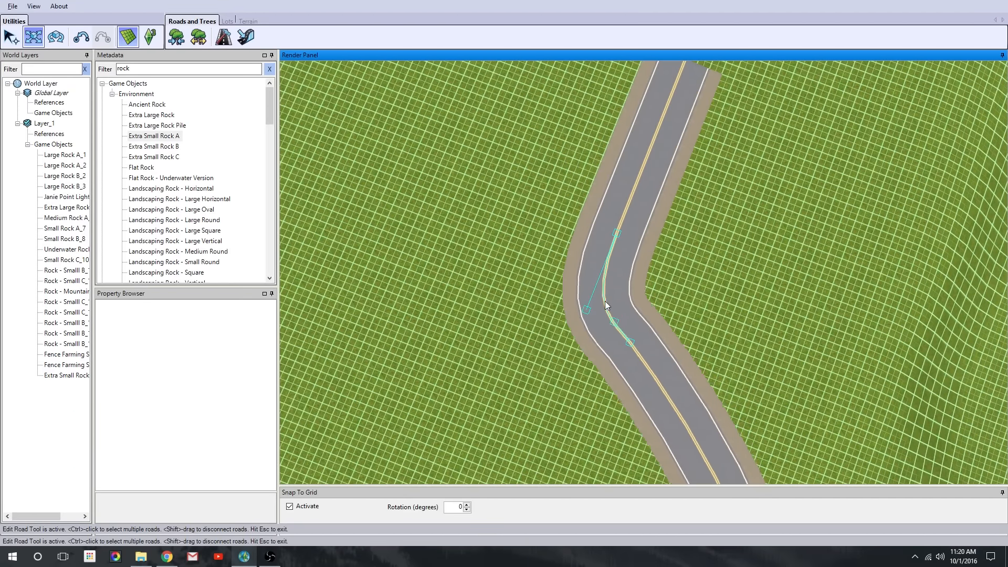
left_click_drag(606, 306, 617, 372)
middle_click_drag(641, 342, 653, 231)
Straighten the connecting segment just below that bend by repositioning its end point
left_click(677, 246)
scroll(717, 244, "down", 4)
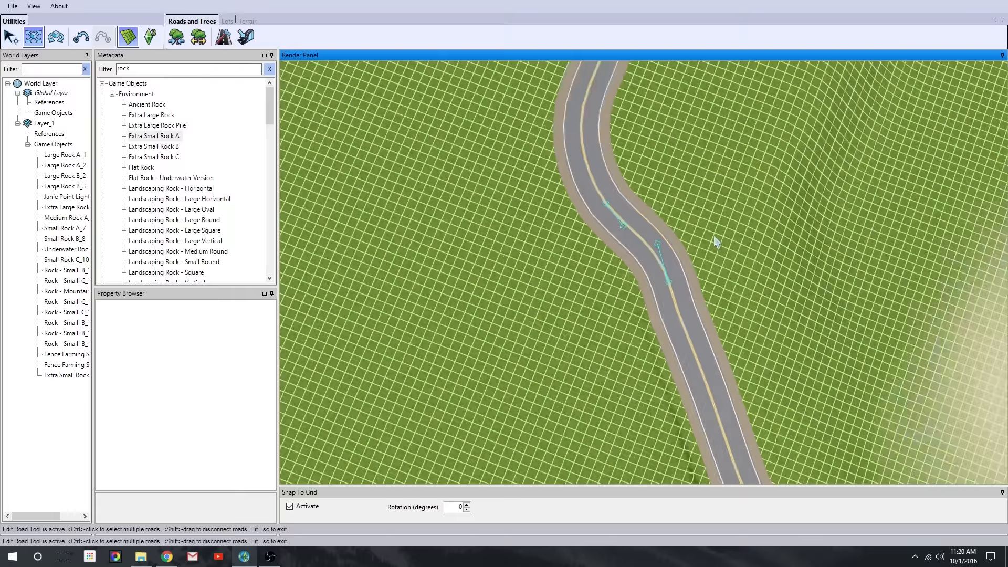
scroll(725, 268, "up", 3)
middle_click_drag(723, 263, 716, 207)
left_click_drag(691, 347, 668, 343)
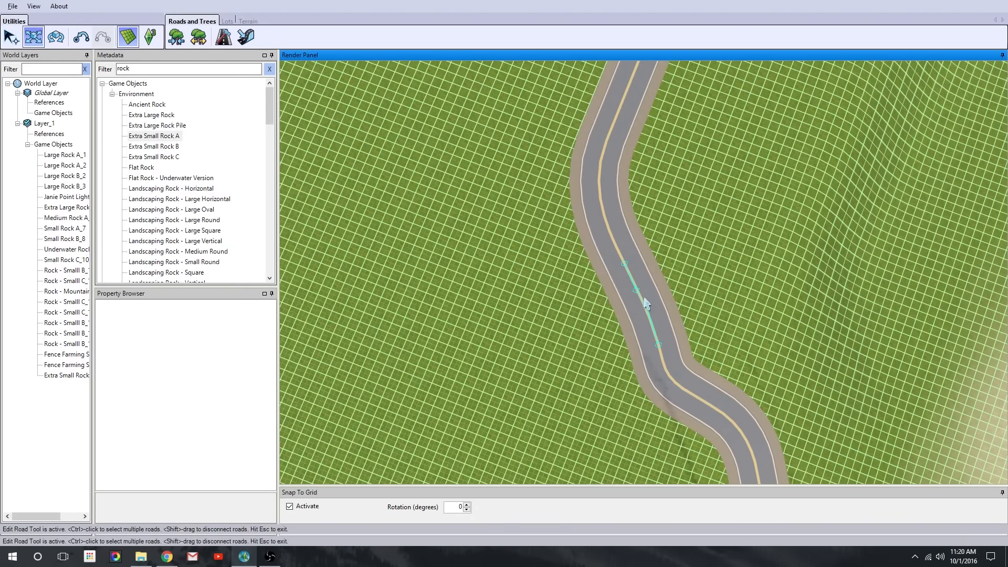
Smooth the remaining kink in the S-curve above the beach by repositioning the end points of its segments
middle_click_drag(696, 410, 626, 302)
left_click(625, 300)
left_click_drag(626, 301, 603, 275)
scroll(711, 360, "down", 2)
middle_click_drag(711, 360, 660, 246)
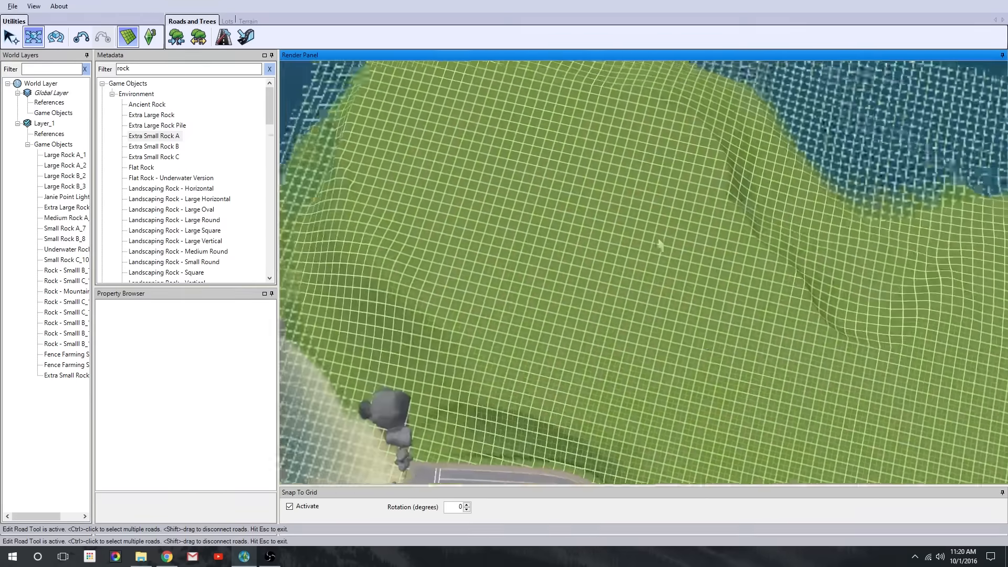
right_click_drag(661, 246, 655, 327)
scroll(655, 327, "up", 2)
left_click(626, 312)
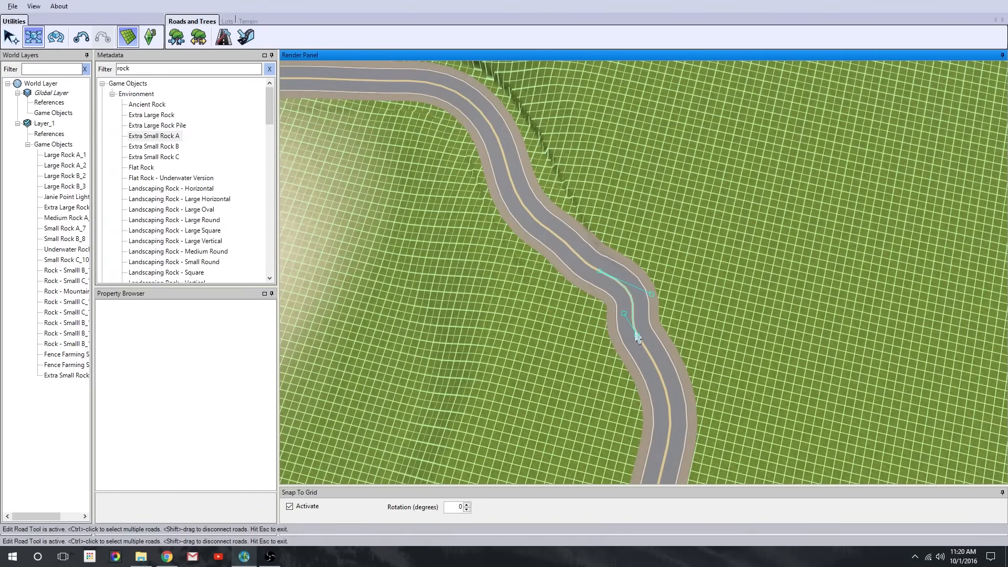
scroll(641, 294, "up", 2)
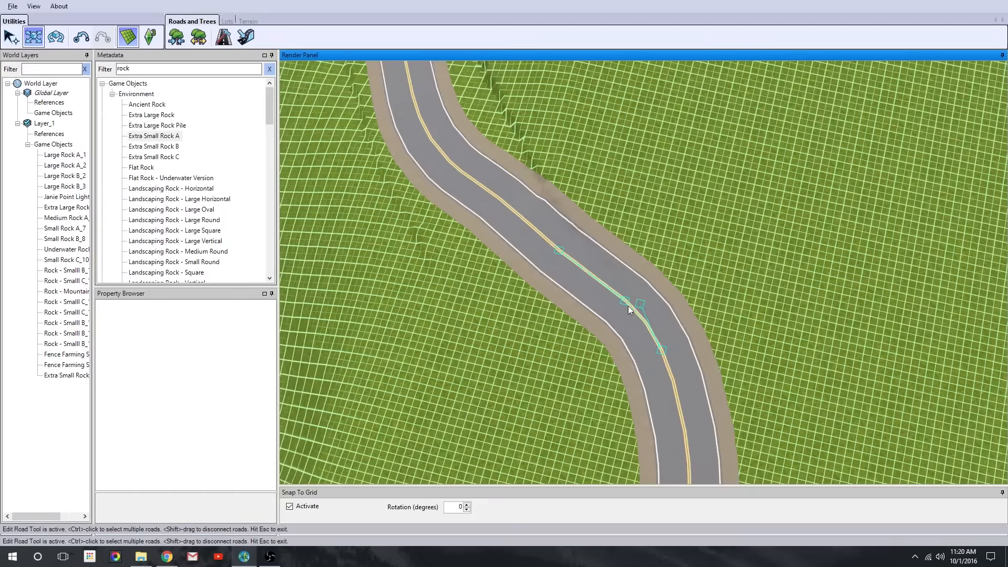
Extend the road in a straight line from its inland end with the Place Road tool
scroll(709, 294, "down", 3)
middle_click_drag(709, 295, 596, 329)
scroll(597, 329, "down", 3)
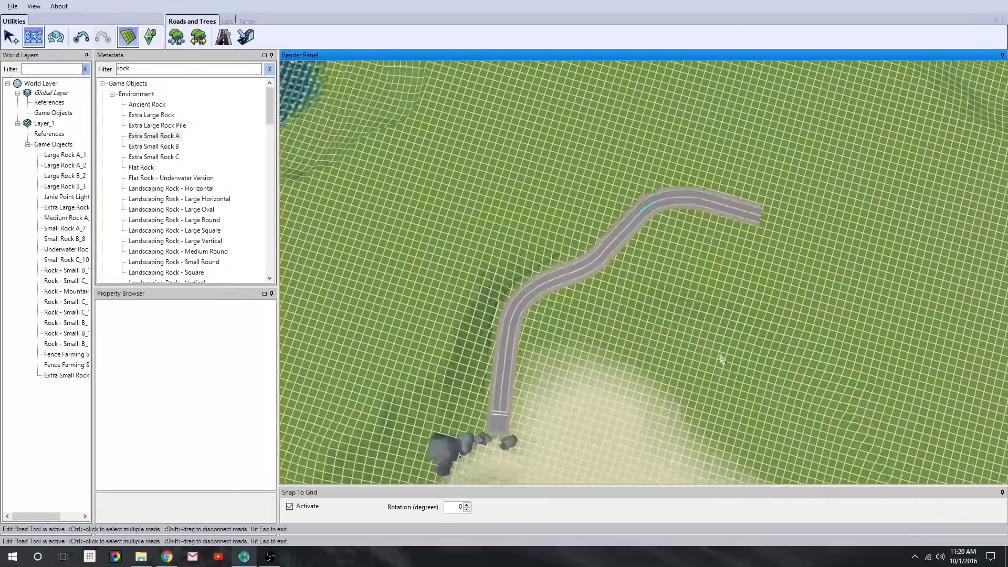
scroll(605, 310, "up", 5)
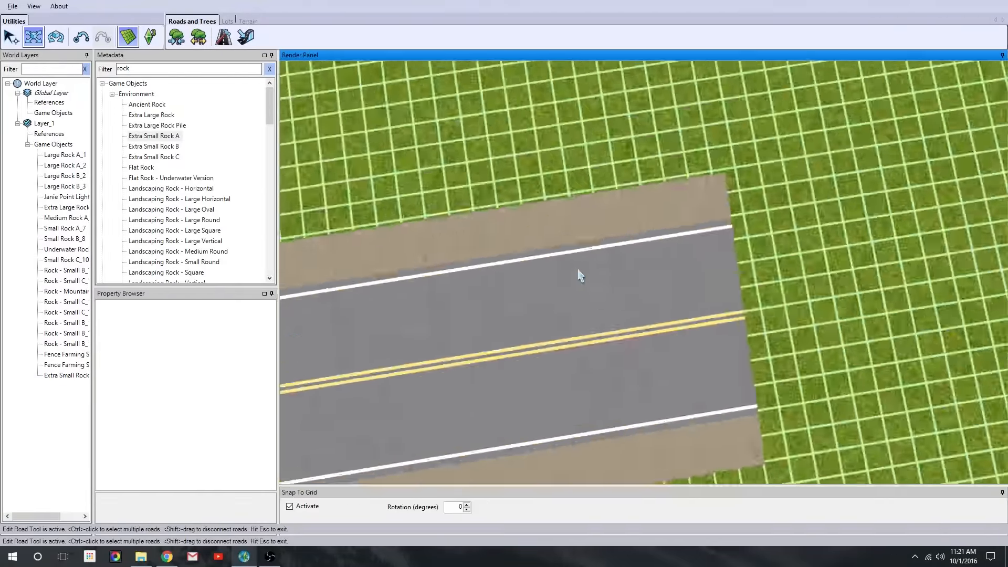
scroll(593, 294, "down", 4)
middle_click_drag(614, 323, 557, 315)
left_click(223, 37)
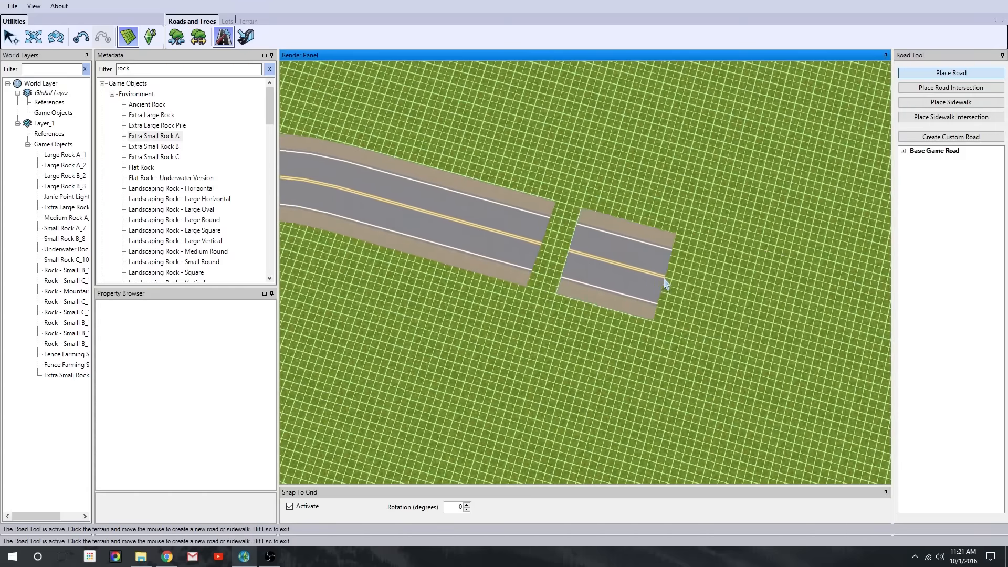
left_click_drag(663, 278, 778, 313)
scroll(779, 313, "down", 2)
scroll(595, 339, "down", 4)
right_click_drag(595, 339, 570, 322)
scroll(570, 323, "up", 5)
key("Escape")
Disconnect the short piece after the last bend and stretch the new straight segment back to the bend's end
scroll(651, 310, "down", 2)
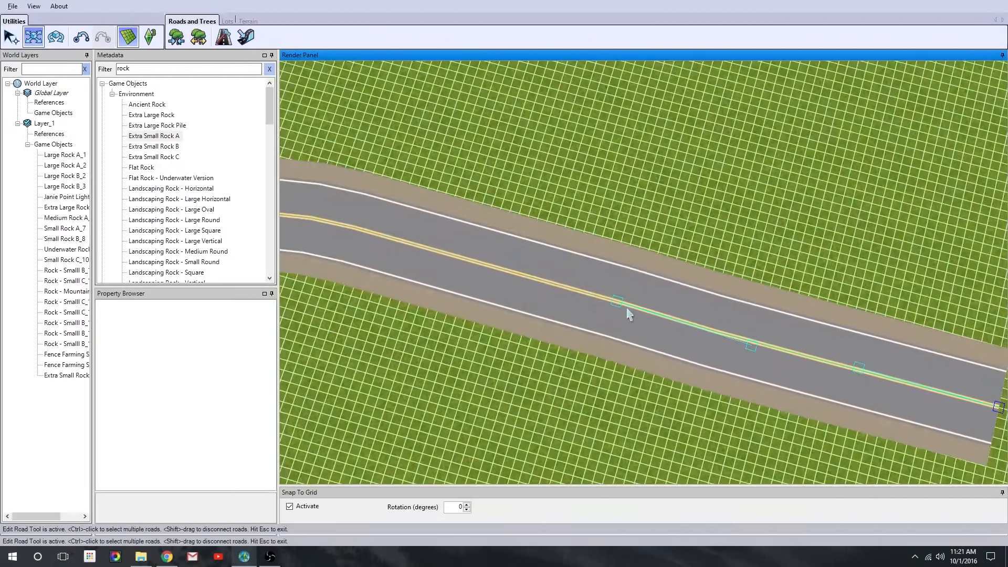
left_click(604, 295)
left_click_drag(617, 301, 411, 233, "shift")
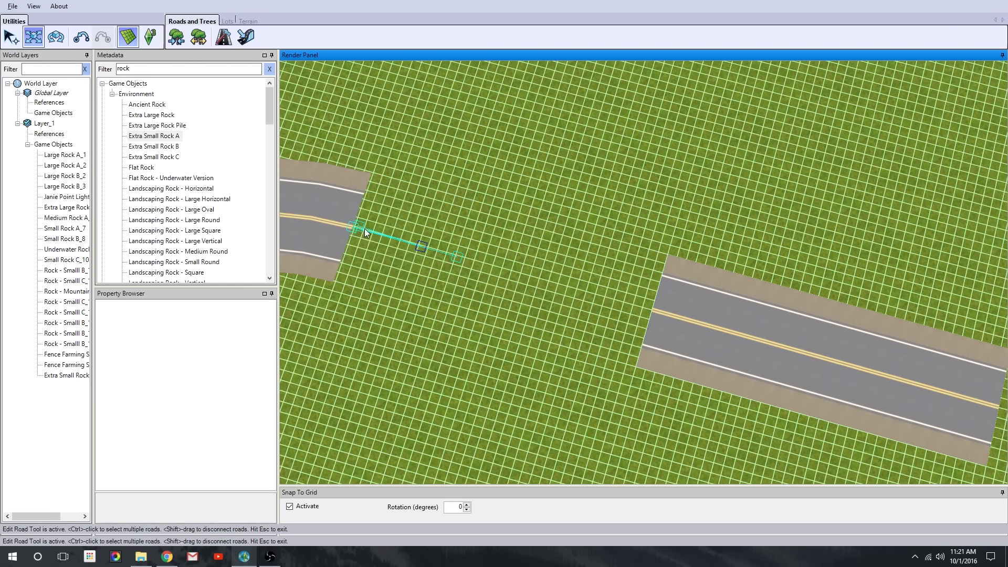
right_click_drag(336, 362, 560, 355)
scroll(559, 355, "down", 2)
scroll(731, 288, "up", 3)
left_click_drag(731, 288, 505, 215)
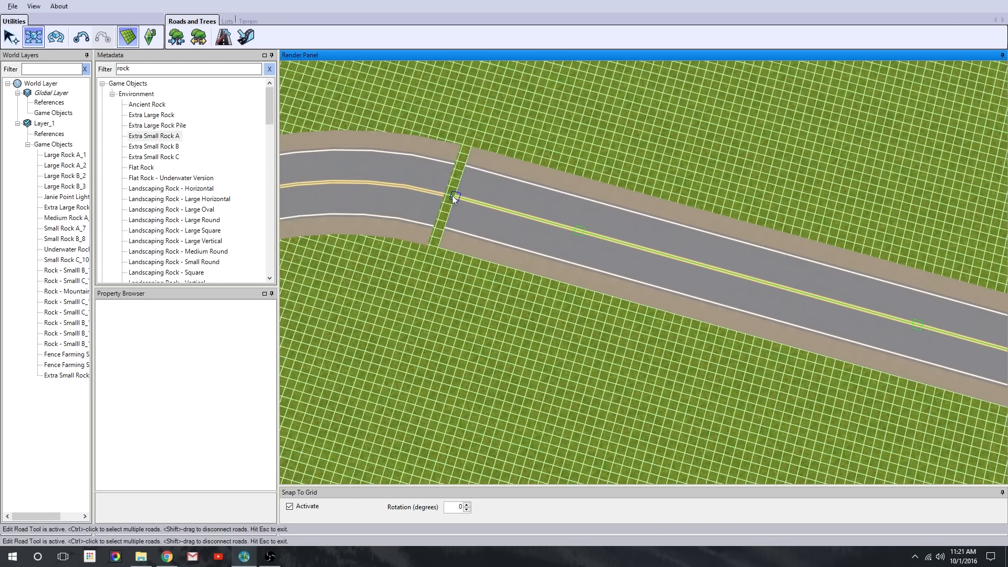
scroll(468, 320, "down", 5)
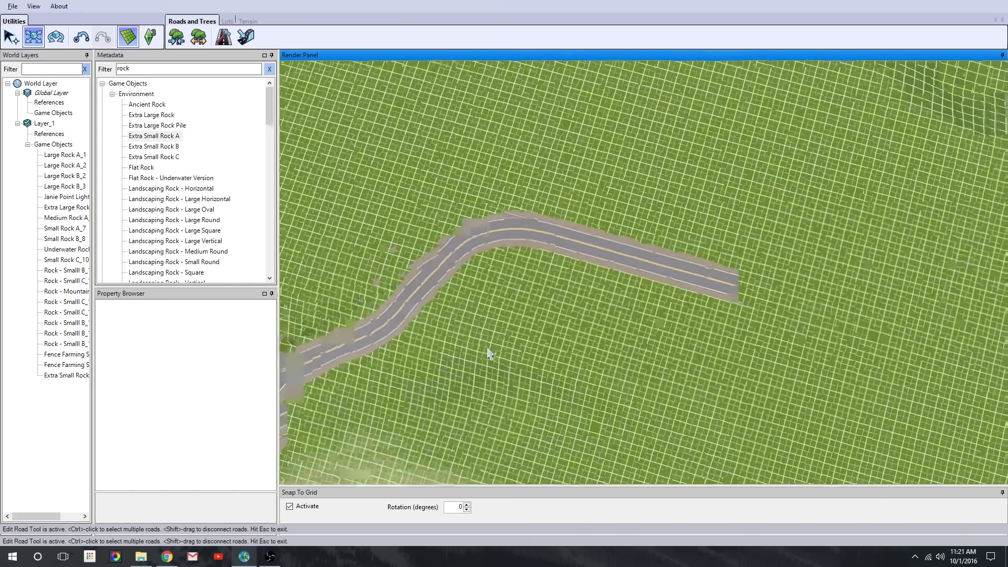
Draw a 38 by 39 lot against the straight road, starting where the bend ends
right_click_drag(488, 351, 562, 424)
scroll(604, 336, "down", 2)
middle_click_drag(623, 278, 643, 258)
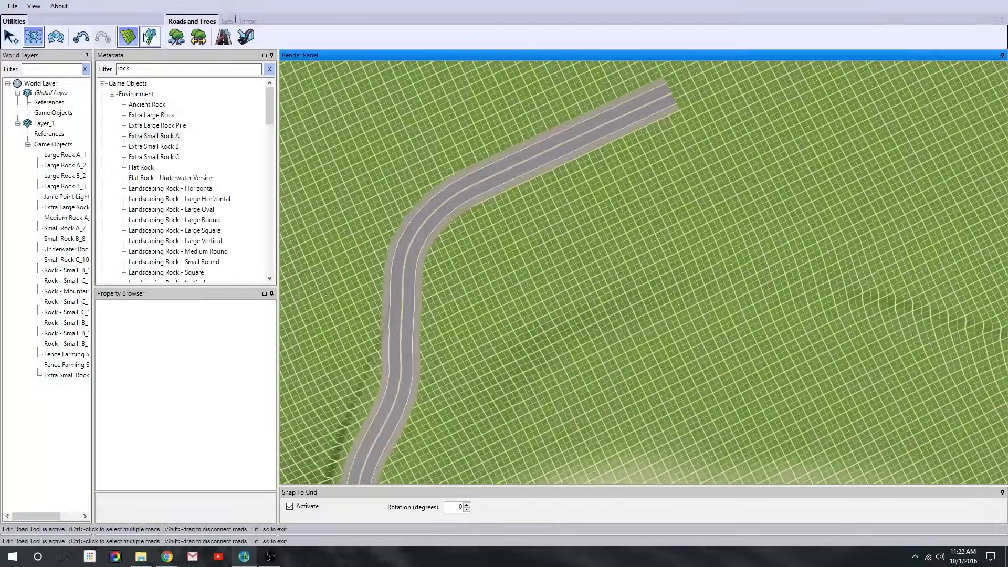
left_click(225, 21)
left_click(176, 37)
scroll(420, 193, "up", 5)
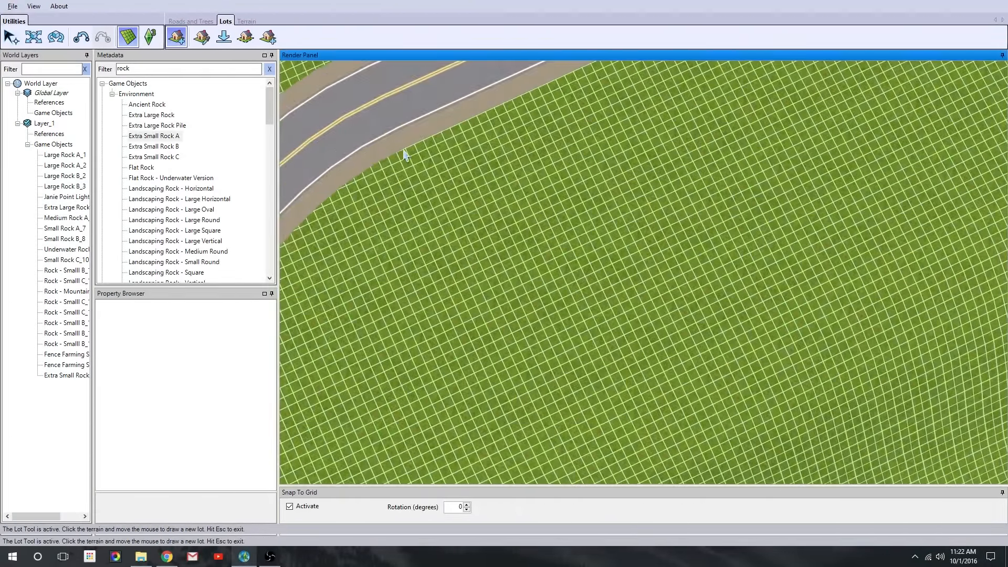
scroll(486, 299, "down", 3)
scroll(693, 477, "down", 3)
scroll(583, 278, "up", 2)
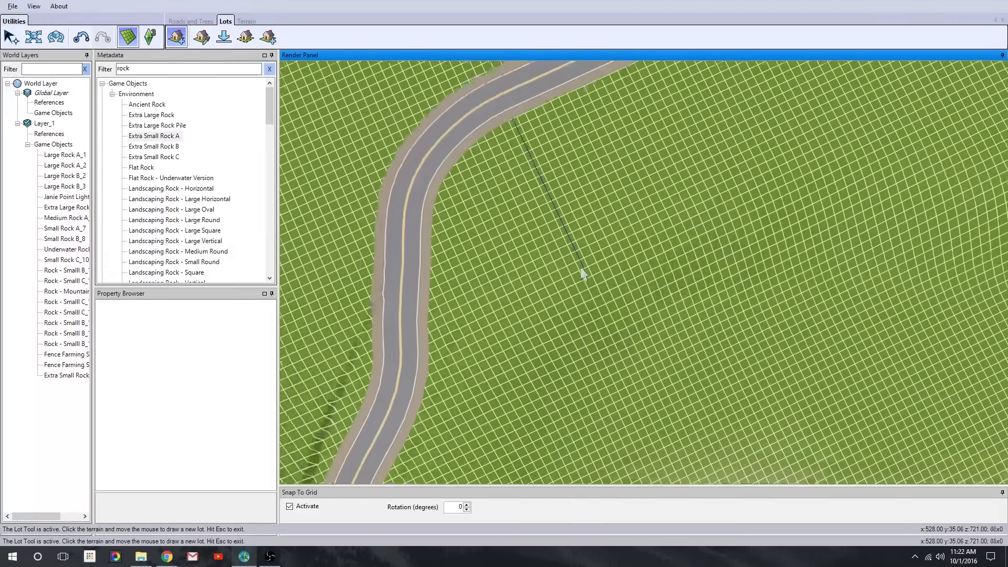
scroll(619, 366, "up", 1)
scroll(660, 322, "down", 2)
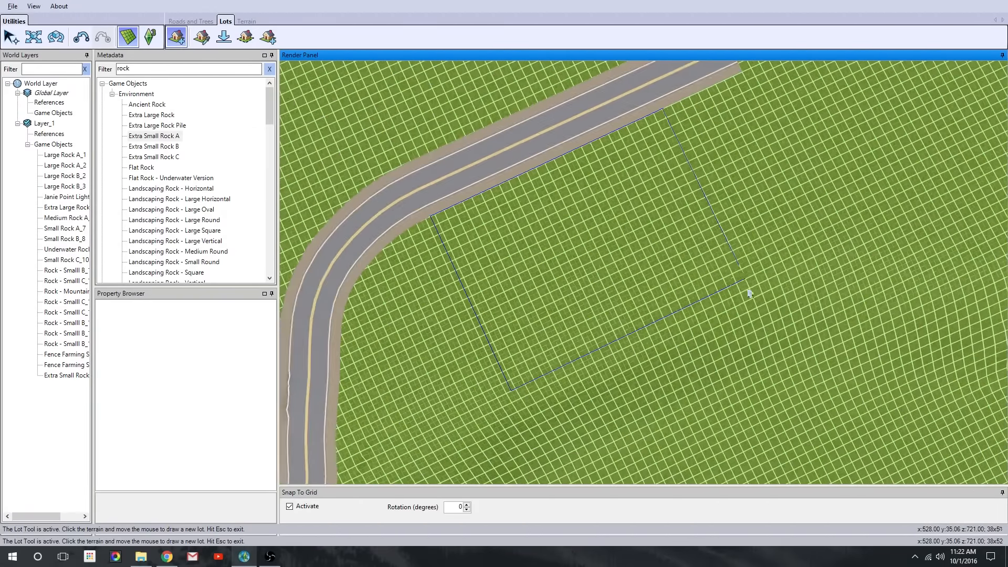
left_click(691, 309)
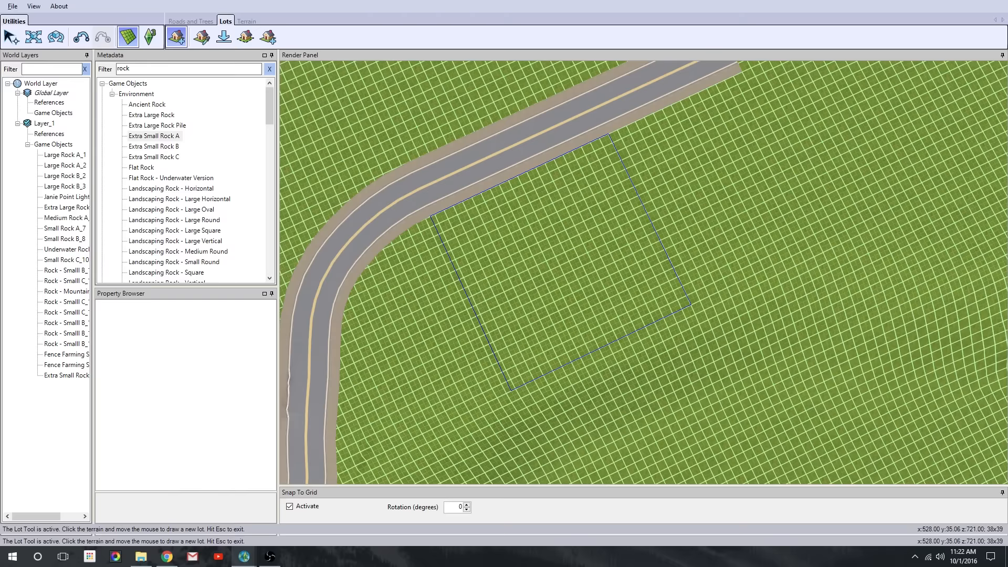
left_click(561, 295)
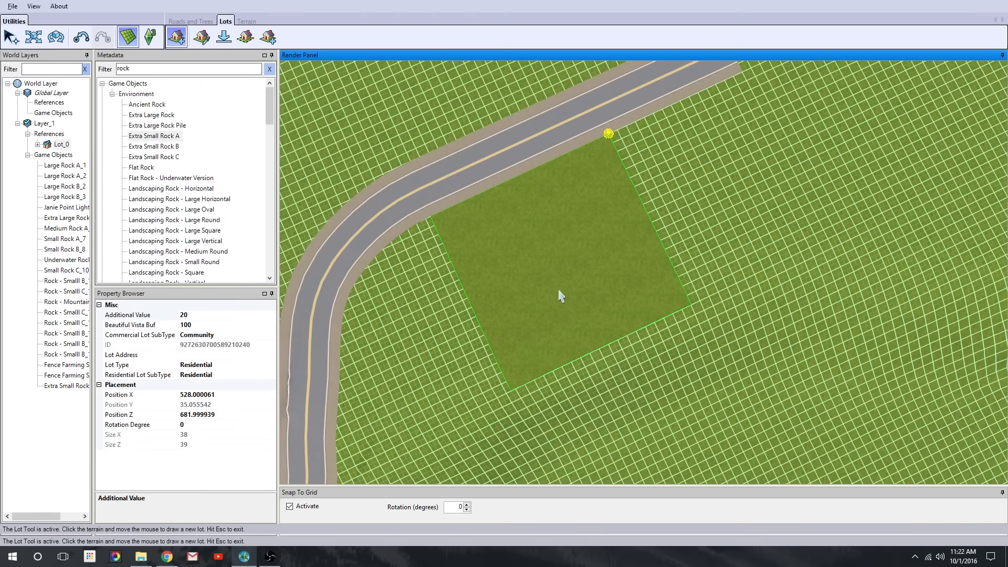
Check how the lot sits between the road and the slope behind it, and delete the lot
left_click(191, 21)
middle_click_drag(636, 287, 673, 410)
scroll(673, 411, "up", 5)
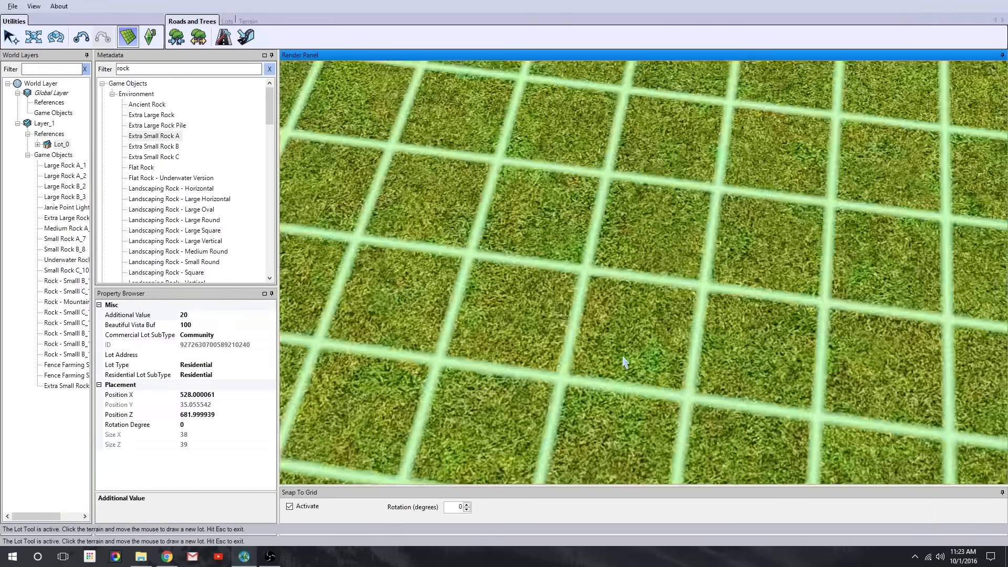
scroll(691, 283, "down", 4)
right_click_drag(691, 279, 611, 216)
scroll(720, 310, "up", 3)
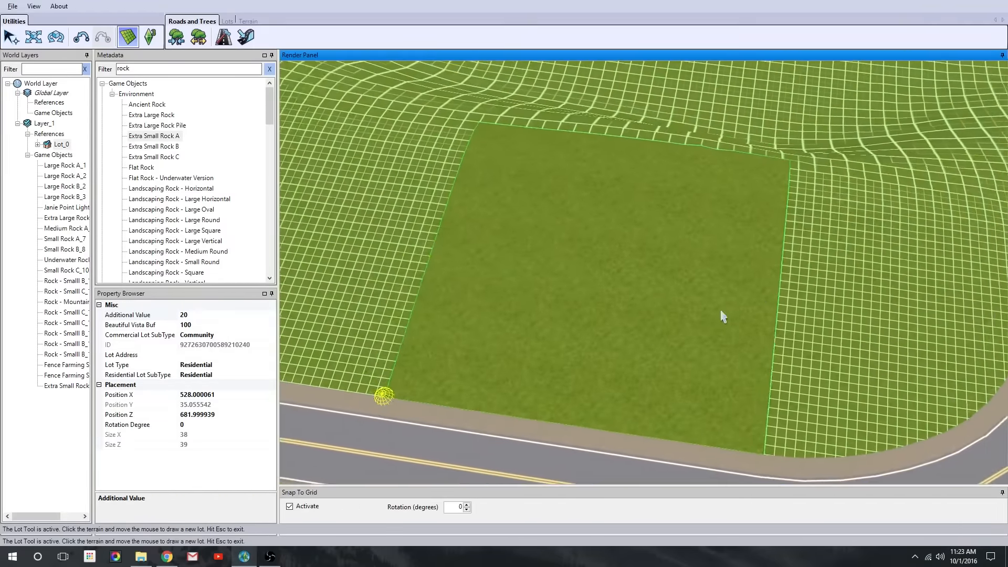
scroll(613, 221, "down", 3)
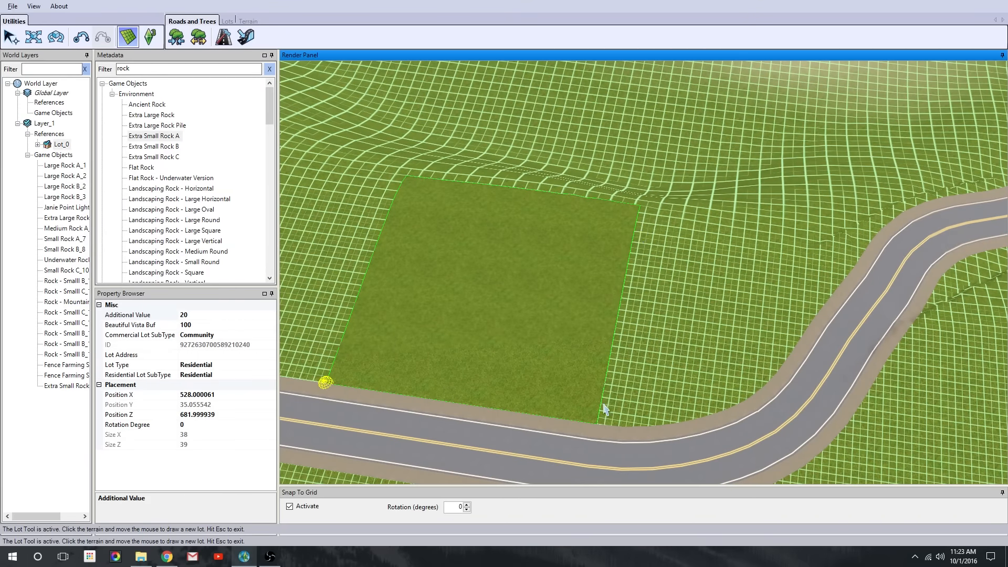
scroll(596, 278, "down", 5)
scroll(517, 274, "up", 6)
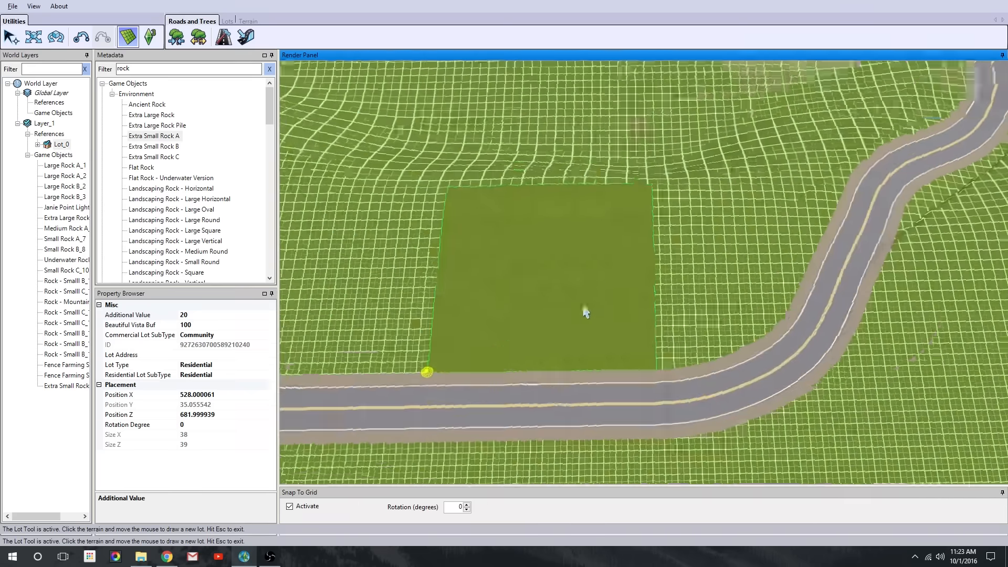
scroll(586, 313, "down", 4)
scroll(688, 310, "up", 2)
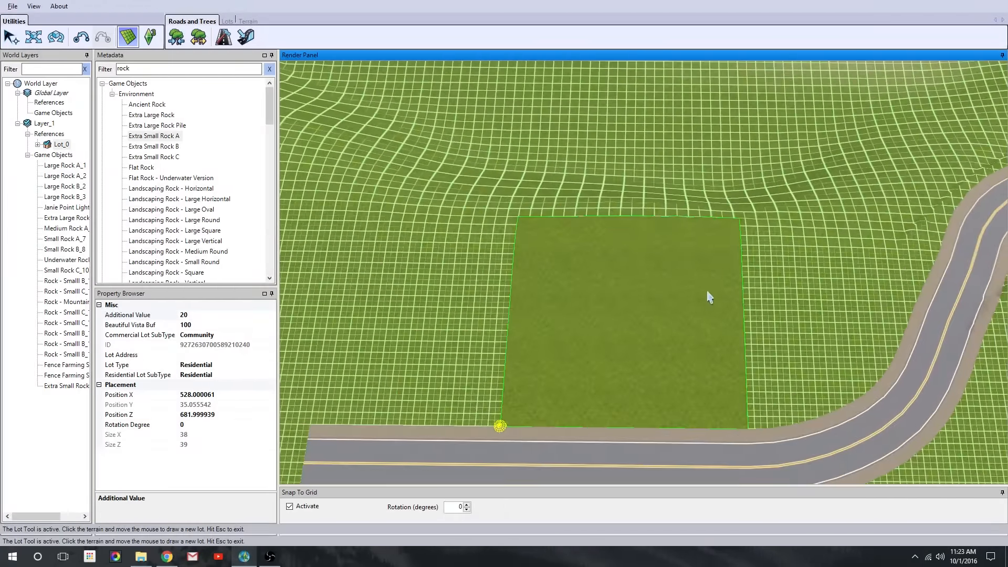
key("Delete")
Try a larger 60 by 47 lot beside the straight road and undo it
left_click(151, 38)
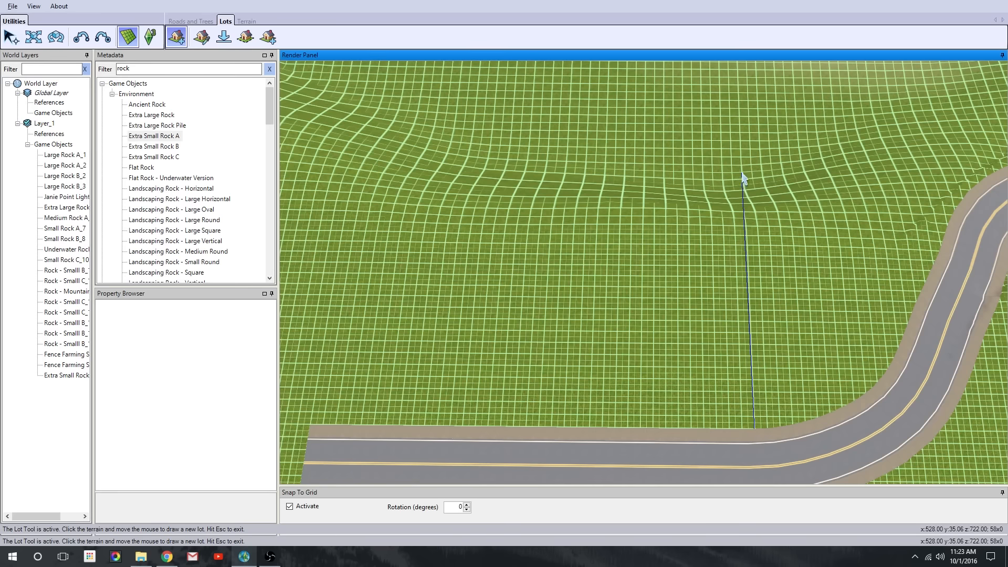
left_click(505, 186)
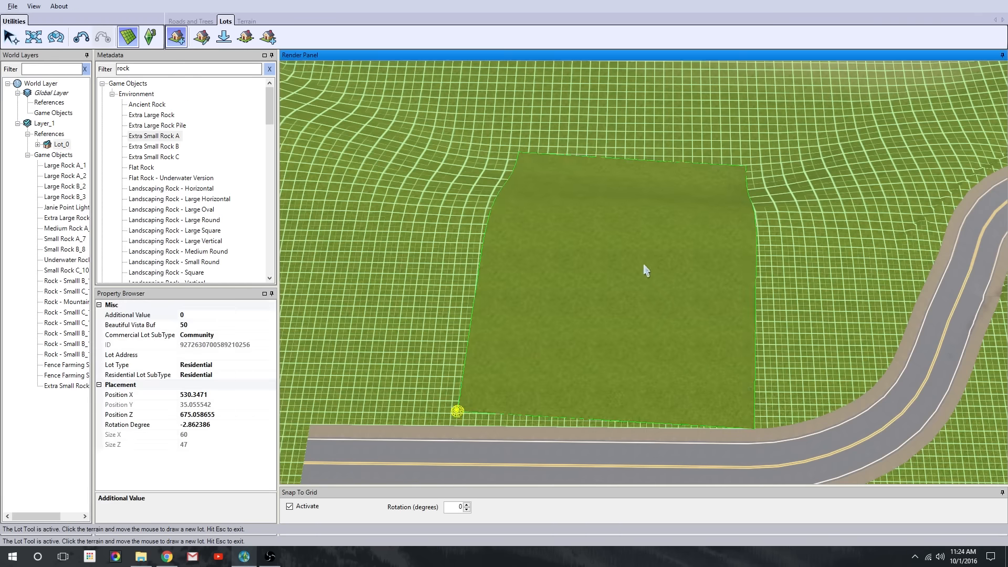
key("ctrl+z")
Draw a 38 by 64 lot with its 38-unit side along the straight road and its depth running down the slope
scroll(672, 364, "up", 3)
scroll(804, 386, "up", 3)
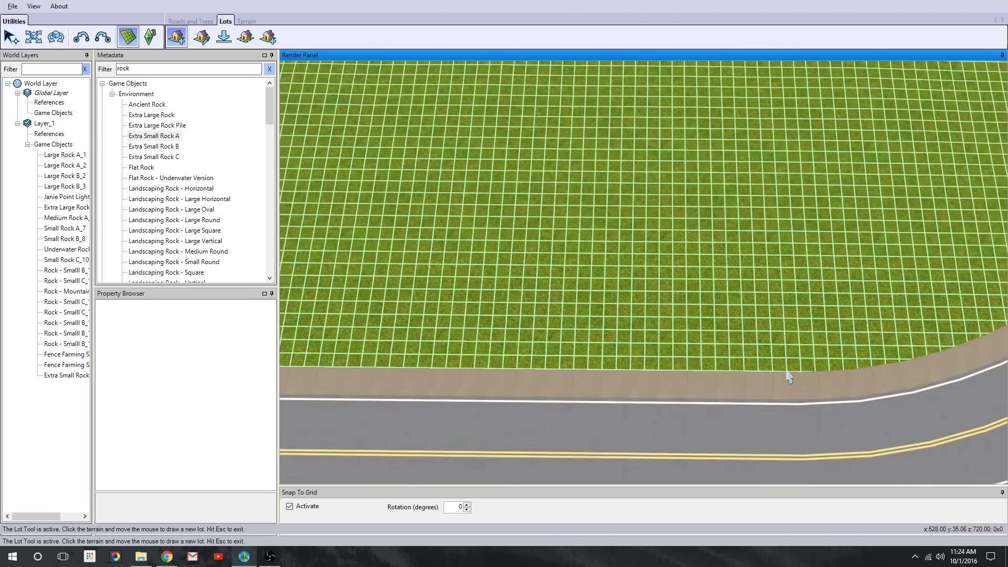
left_click(788, 373)
scroll(360, 326, "down", 3)
scroll(437, 362, "up", 3)
scroll(418, 386, "down", 3)
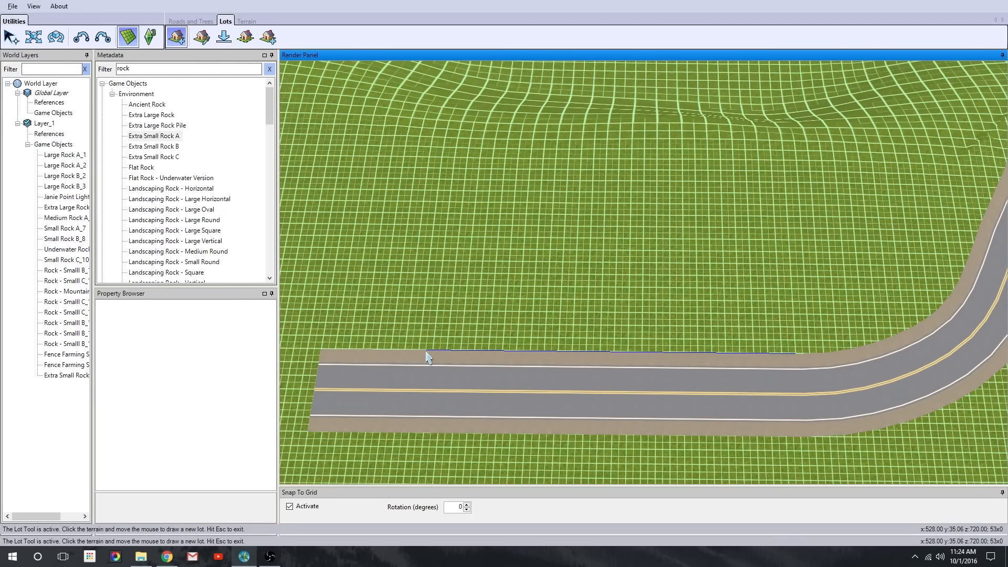
left_click(531, 351)
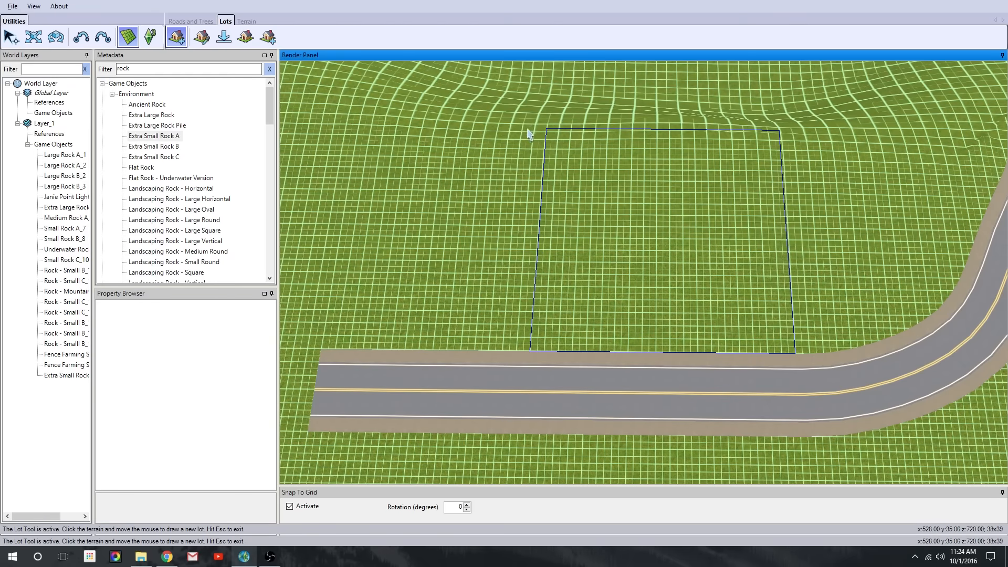
scroll(528, 133, "down", 3)
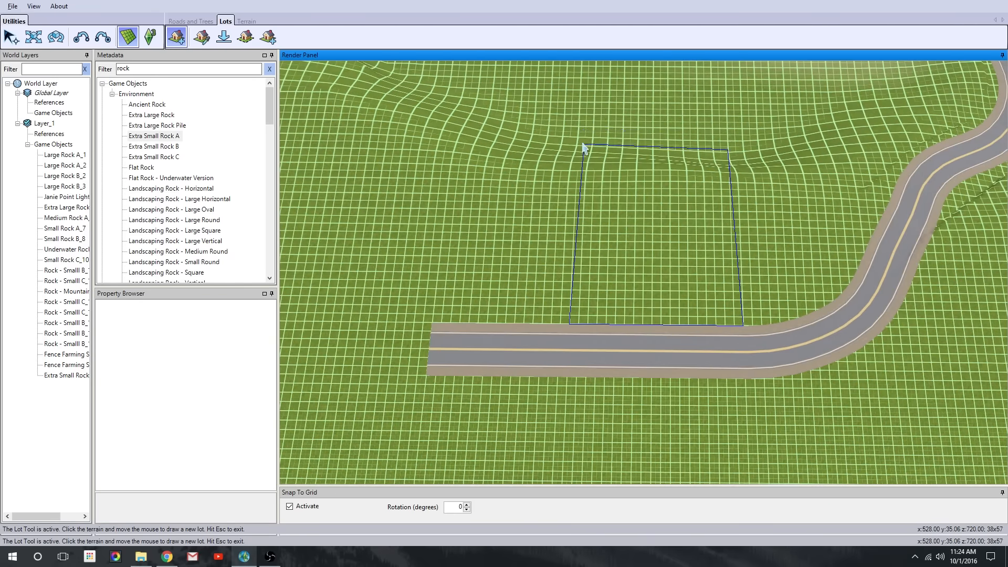
left_click(586, 127)
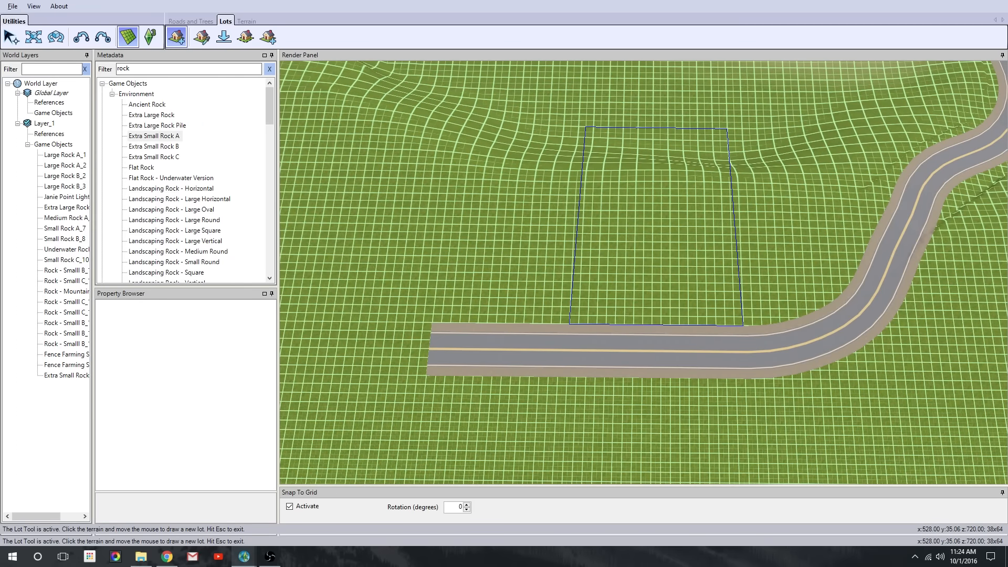
middle_click_drag(586, 127, 718, 389)
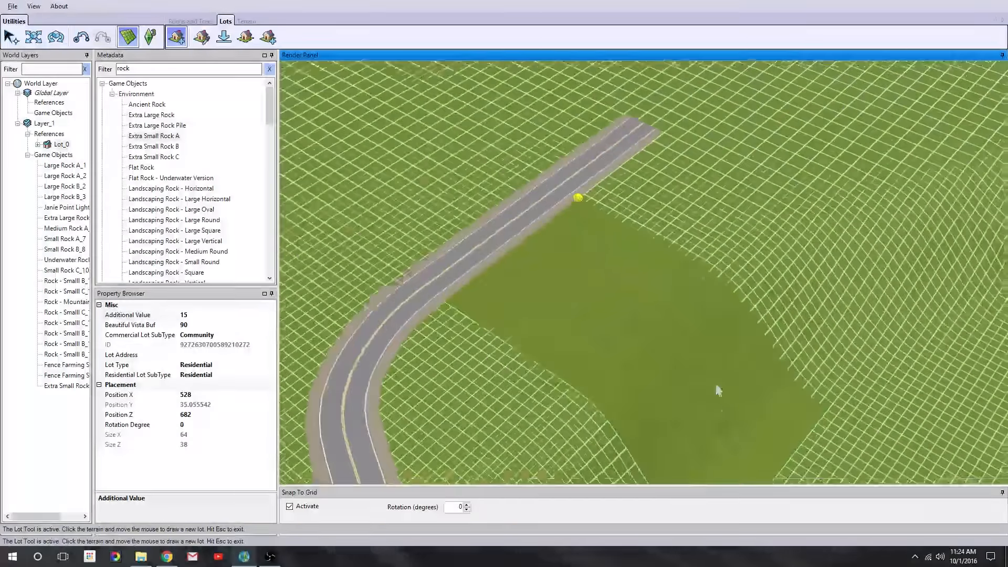
right_click_drag(718, 389, 620, 378)
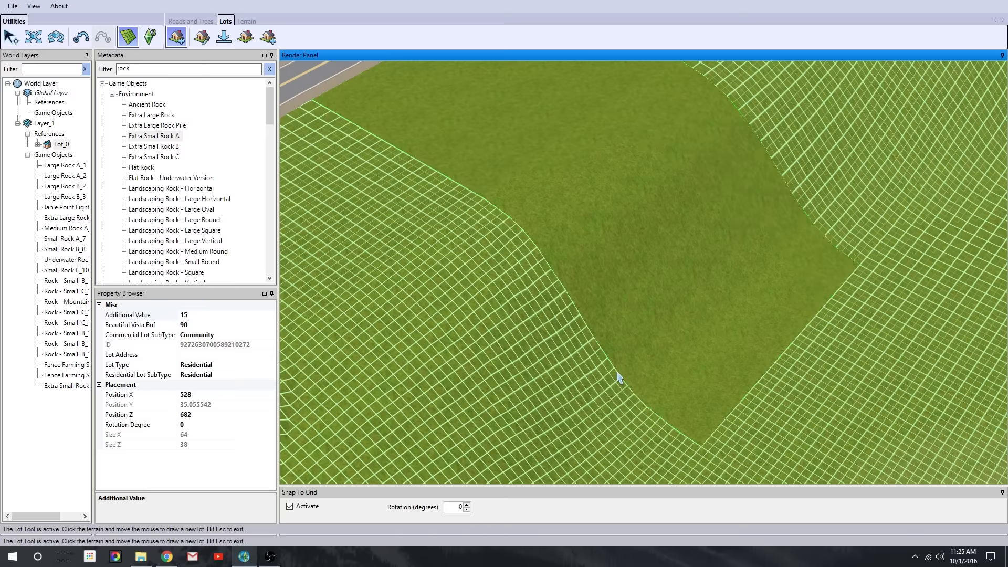
scroll(619, 376, "down", 5)
scroll(621, 373, "up", 5)
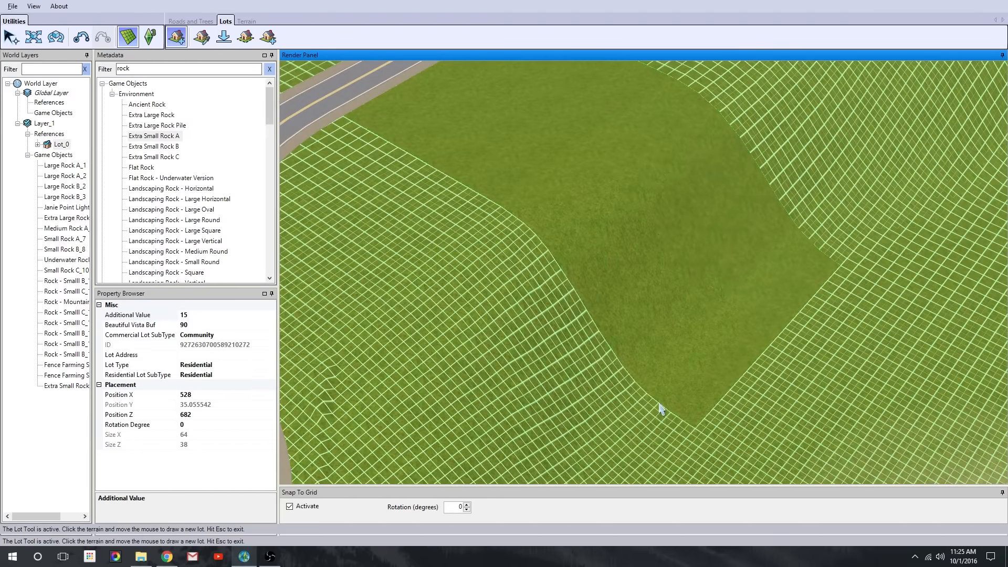
Examine the coastline, the sandy beach and the existing road for a spot for the next lot
scroll(642, 391, "down", 8)
middle_click_drag(649, 422, 647, 315)
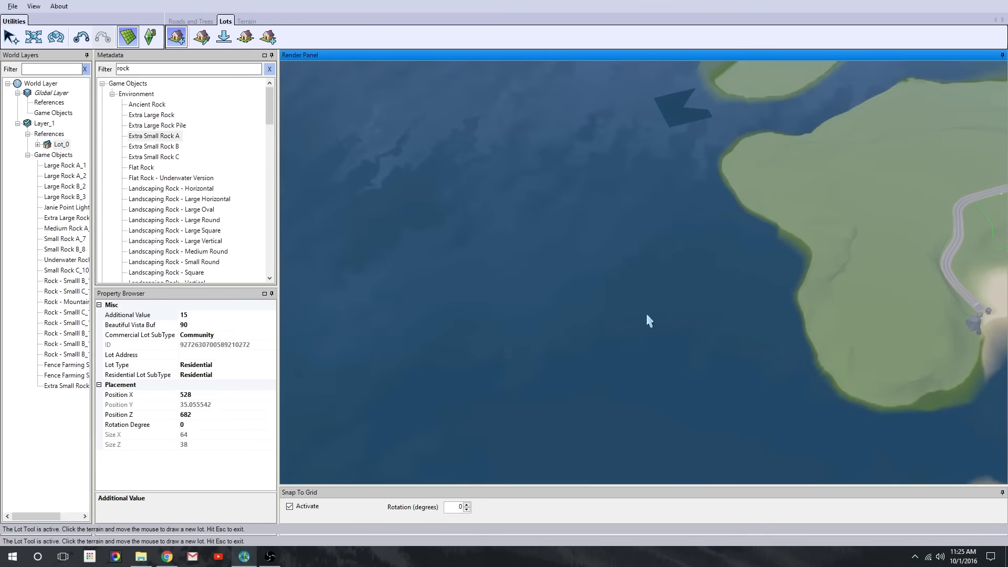
right_click_drag(647, 315, 759, 406)
scroll(665, 370, "up", 1)
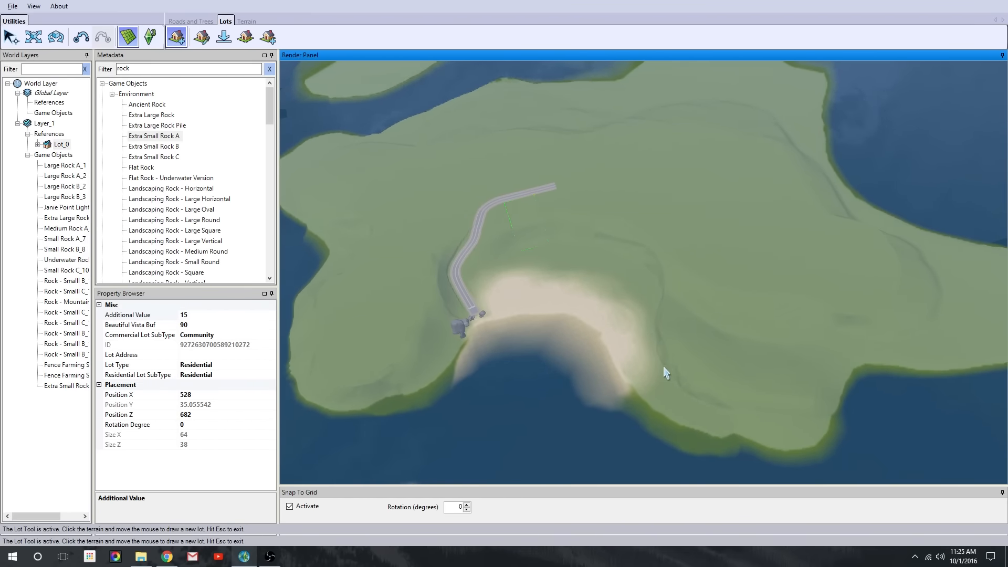
scroll(629, 323, "up", 10)
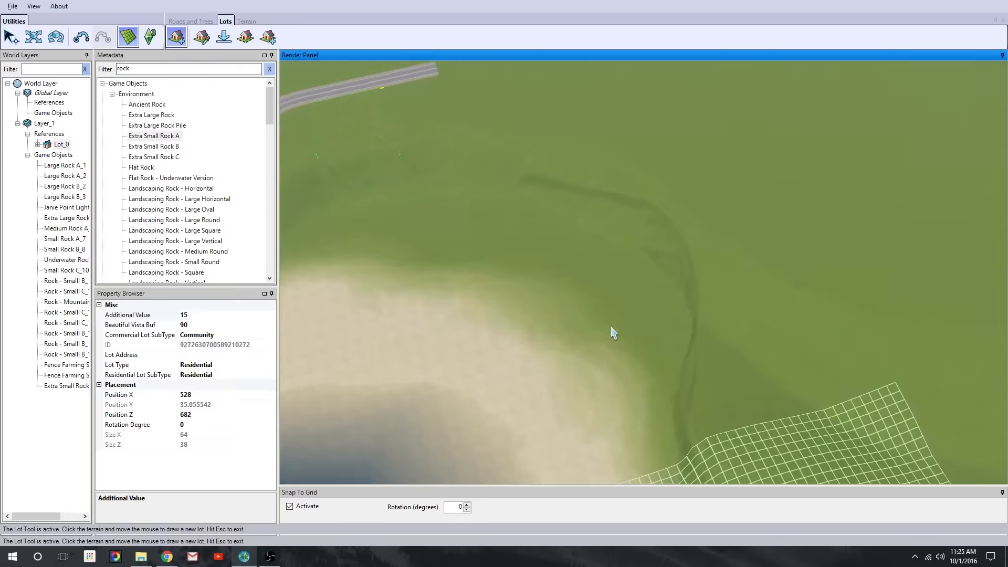
scroll(467, 266, "down", 5)
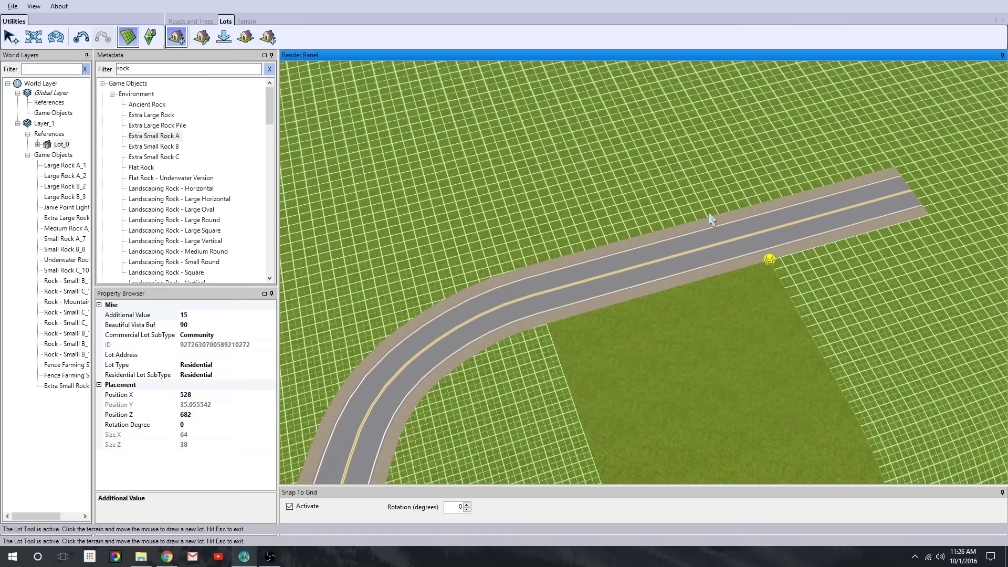
scroll(681, 183, "down", 5)
scroll(409, 314, "up", 3)
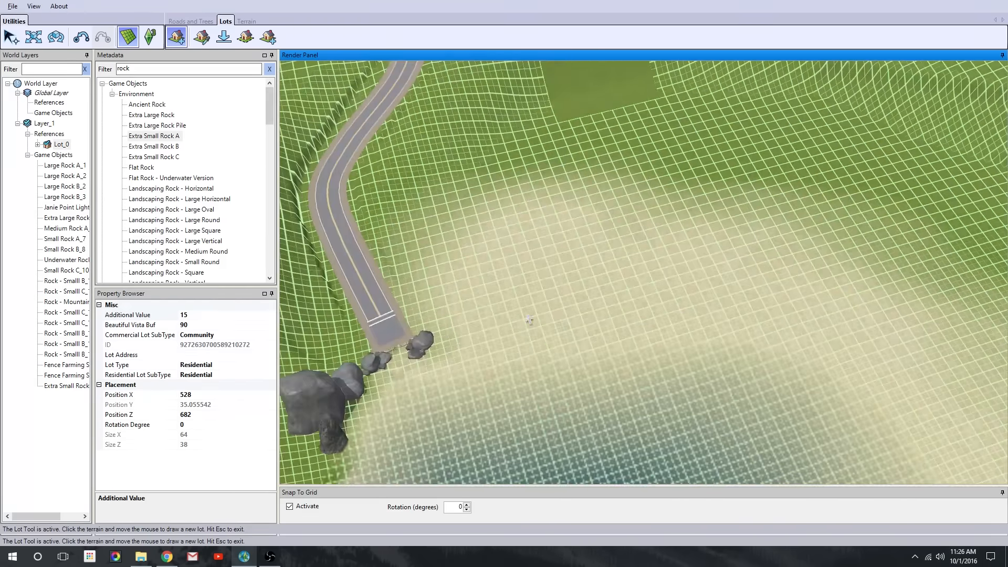
Draw a 64 by 64 residential lot on the sandy beach, check how it sits, and undo it
scroll(529, 319, "down", 2)
left_click(177, 38)
left_click(177, 37)
scroll(588, 319, "down", 2)
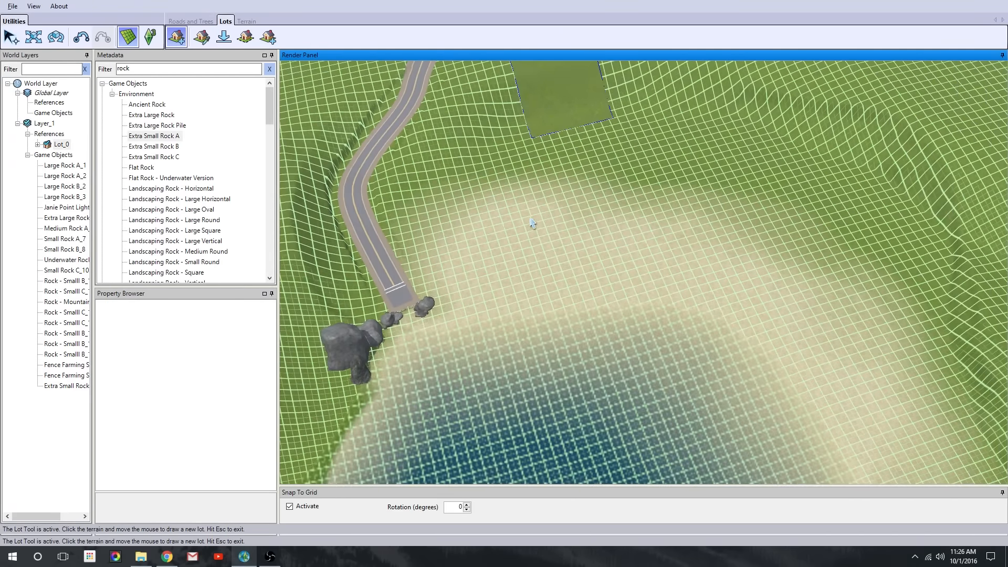
left_click(743, 421)
scroll(671, 369, "up", 5)
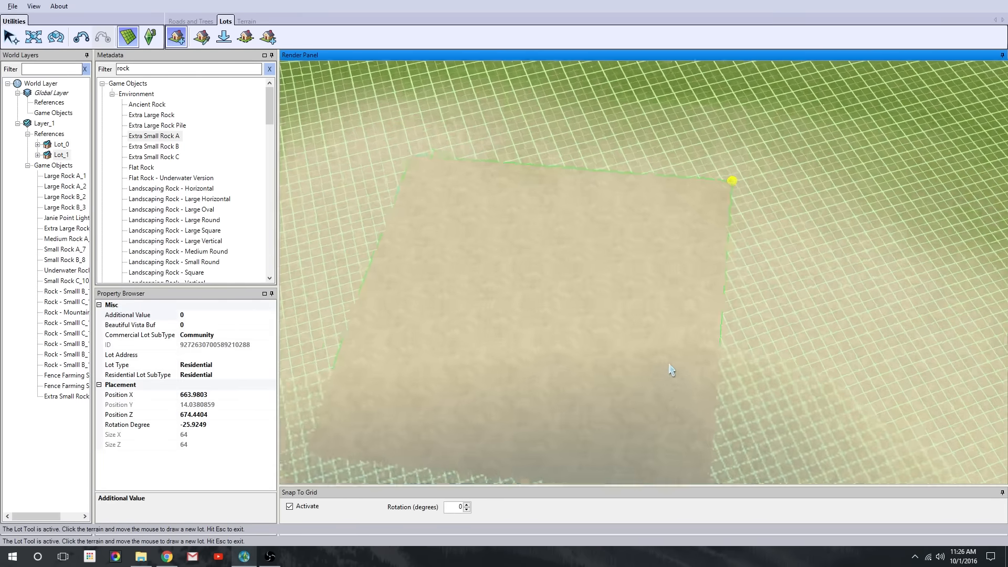
scroll(664, 334, "down", 2)
scroll(665, 330, "down", 6)
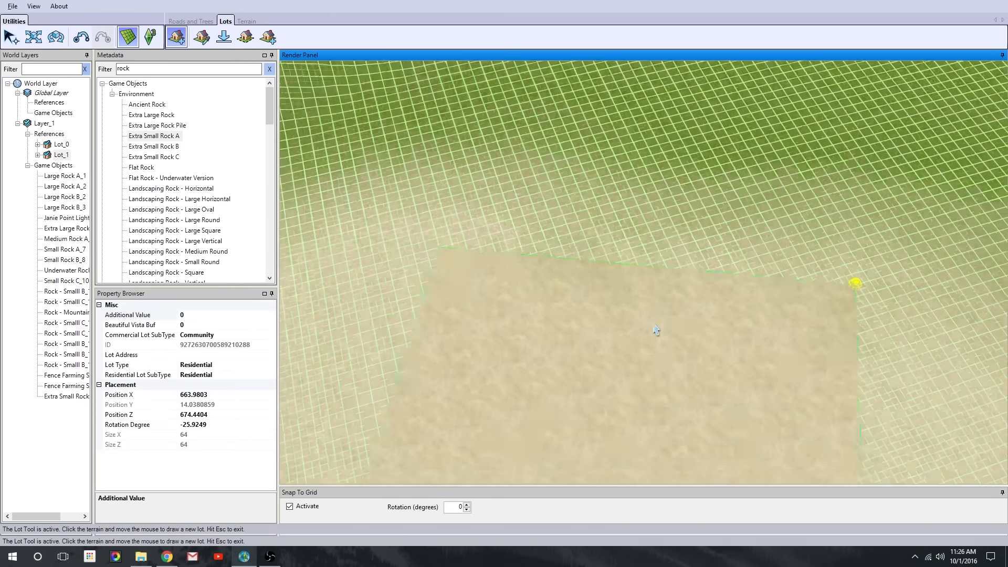
scroll(594, 336, "down", 4)
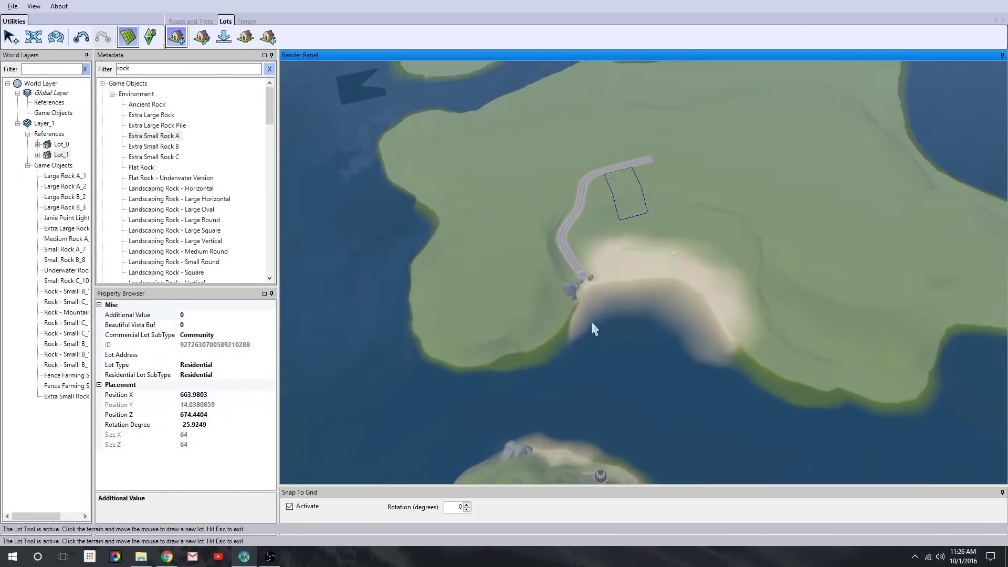
scroll(663, 269, "up", 6)
scroll(653, 274, "up", 3)
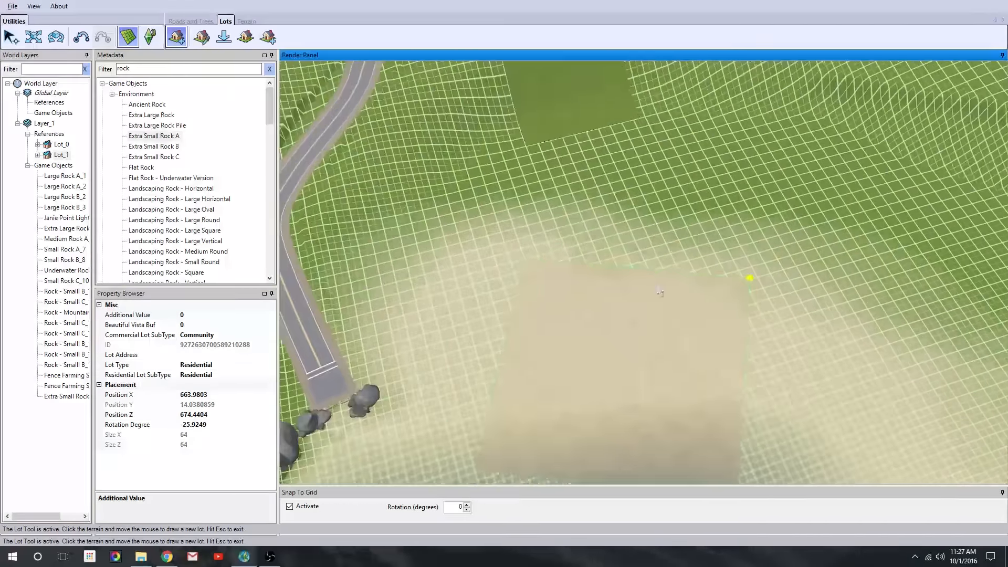
key("ctrl+z")
Draw a 64 by 64 community beach lot on the sand, with Additional Value 20 and Beautiful Vista 100
left_click(523, 205)
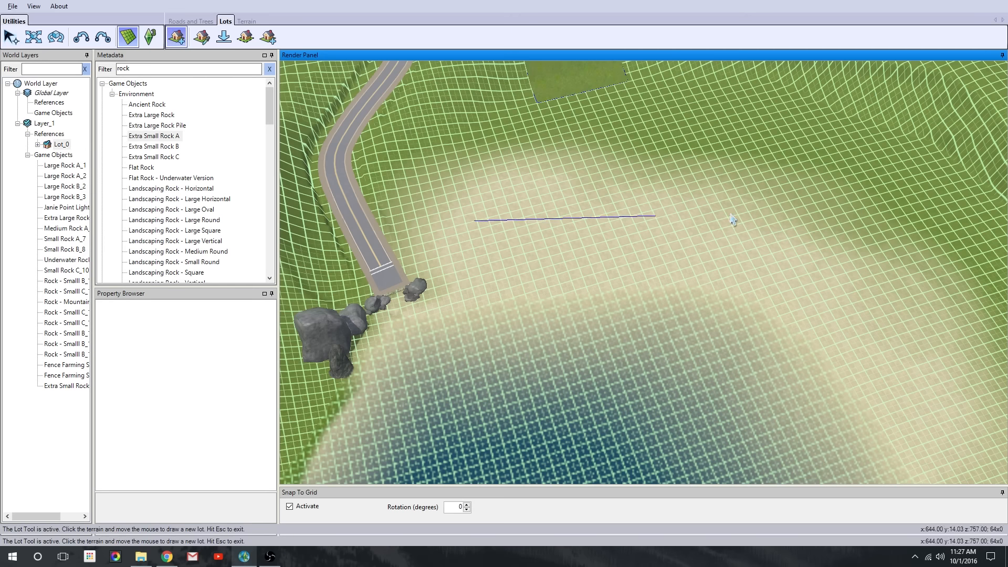
left_click(678, 378)
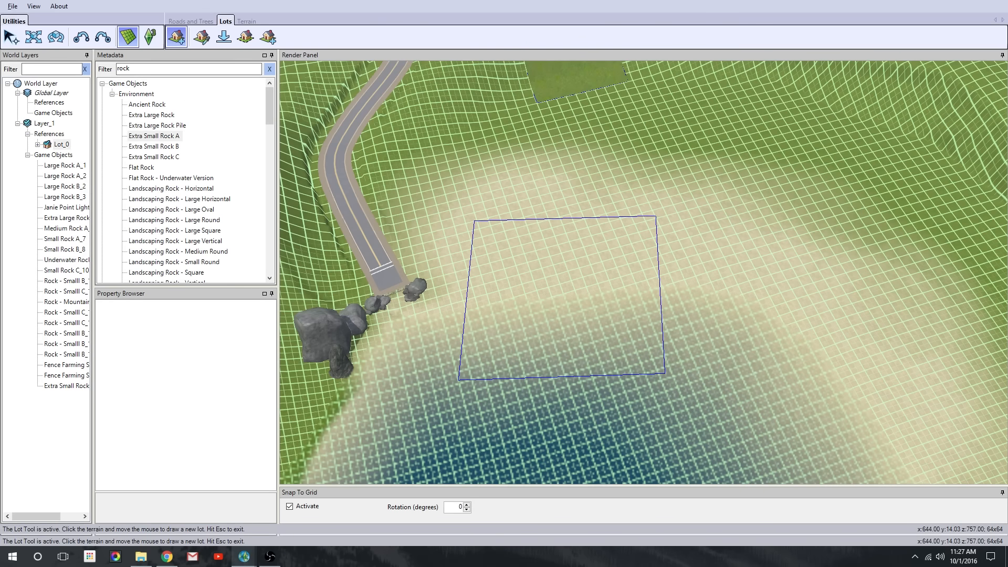
scroll(488, 281, "up", 6)
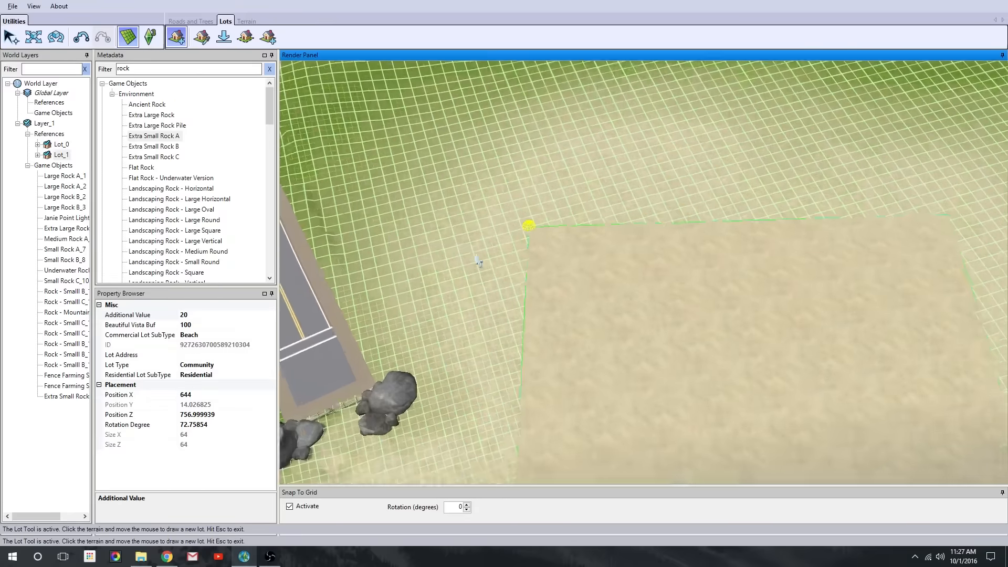
Place a straight road along the full landward side of the beach lot
left_click(223, 37)
scroll(698, 184, "up", 3)
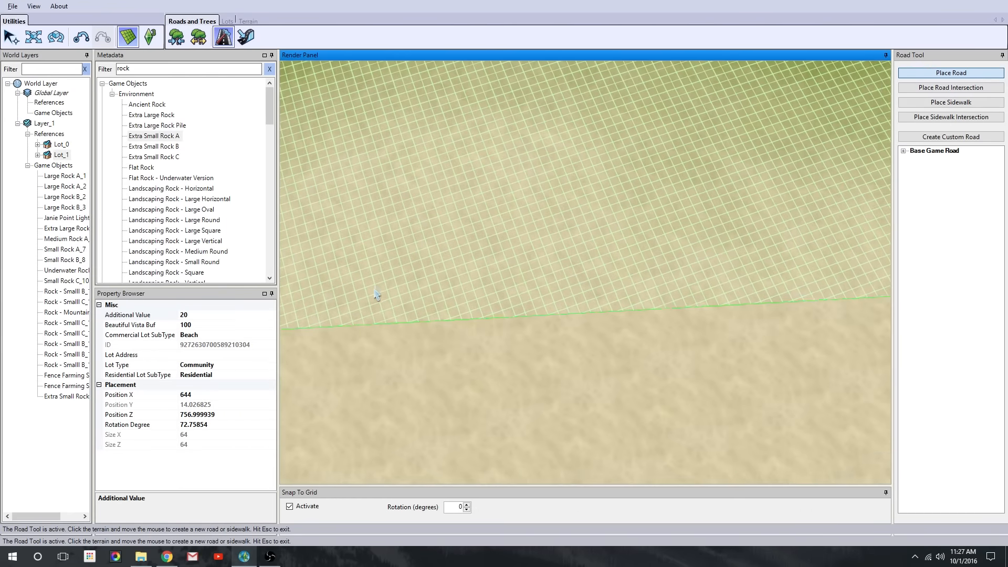
left_click(330, 271)
scroll(861, 254, "down", 2)
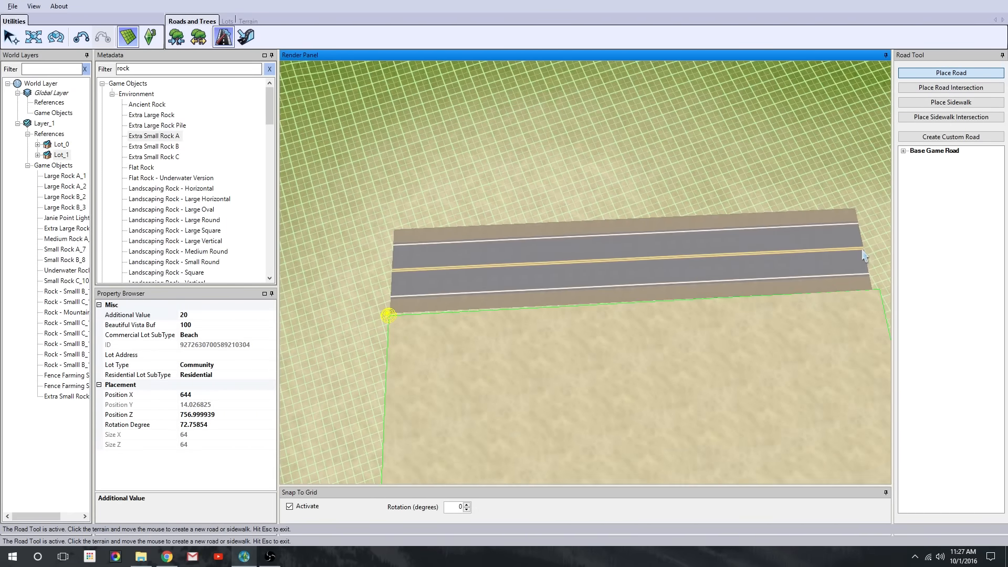
left_click(869, 247)
Extend the beach road's end nearest the main road slightly past the lot's corner
scroll(391, 278, "up", 5)
left_click(458, 180)
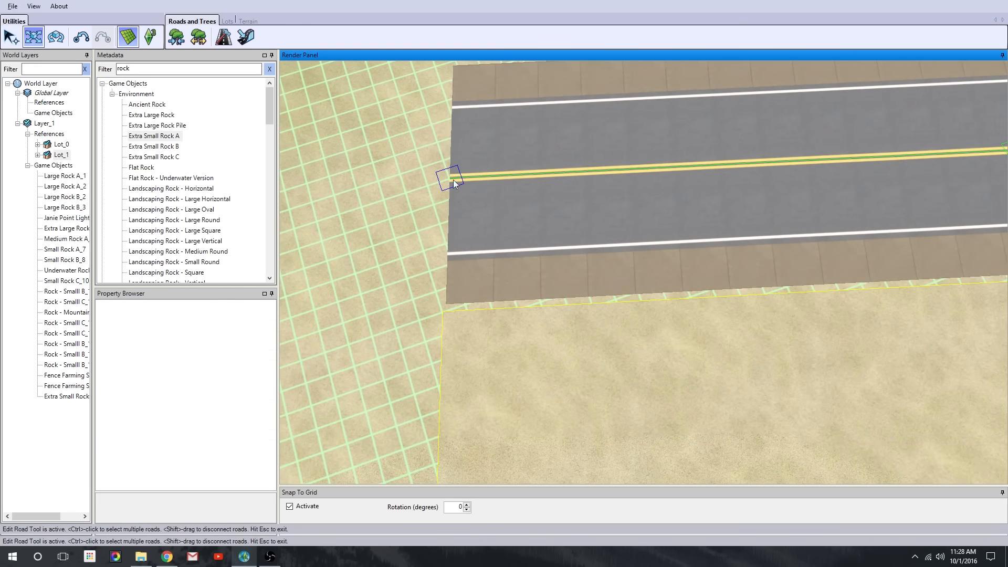
left_click_drag(453, 180, 433, 188)
scroll(688, 376, "down", 4)
scroll(756, 126, "up", 4)
Extend the beach road's far end well past the other corner of the beach lot
left_click_drag(755, 120, 806, 121)
scroll(693, 312, "down", 4)
scroll(756, 287, "up", 5)
scroll(758, 290, "down", 5)
scroll(738, 286, "up", 3)
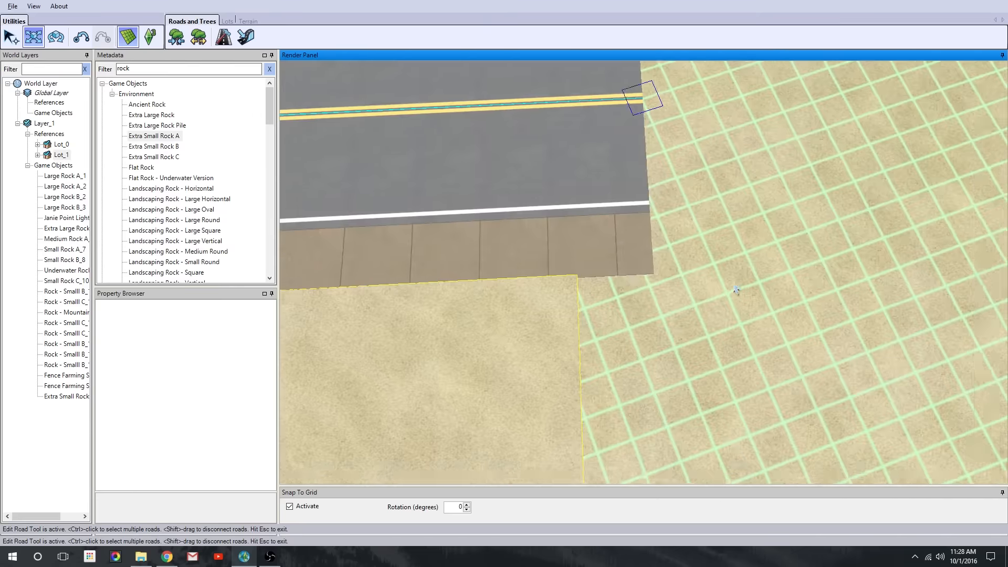
scroll(651, 291, "up", 3)
scroll(650, 290, "down", 4)
left_click_drag(655, 196, 800, 188)
scroll(622, 362, "down", 4)
scroll(622, 366, "up", 4)
scroll(622, 365, "down", 6)
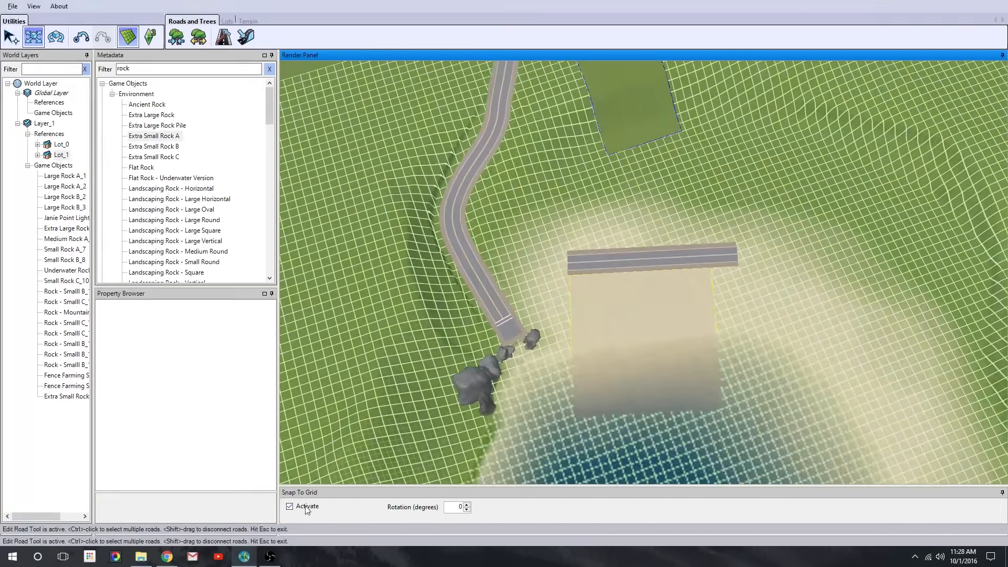
Turn off grid snapping for free placement of the connecting road
left_click(290, 506)
scroll(735, 304, "up", 10)
left_click(229, 32)
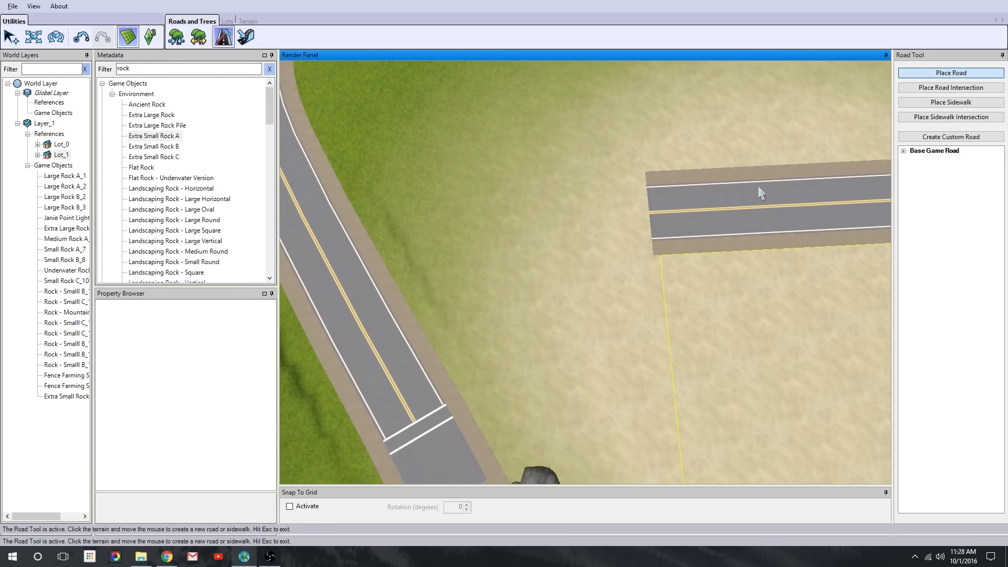
key("Escape")
Try a curved road piece starting near the main road and leading toward the beach road, and undo it
scroll(536, 271, "down", 3)
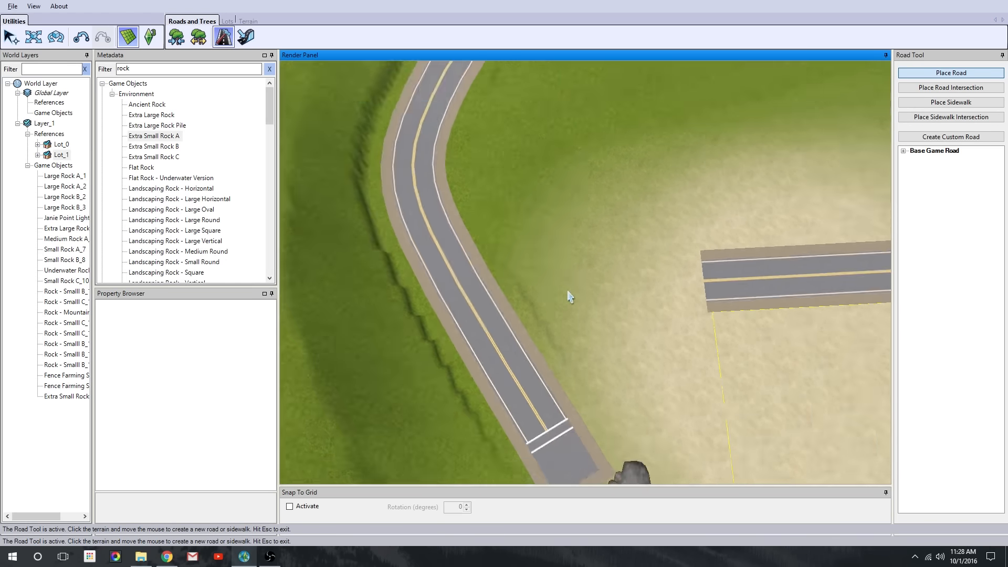
middle_click_drag(567, 292, 690, 142)
scroll(690, 143, "up", 2)
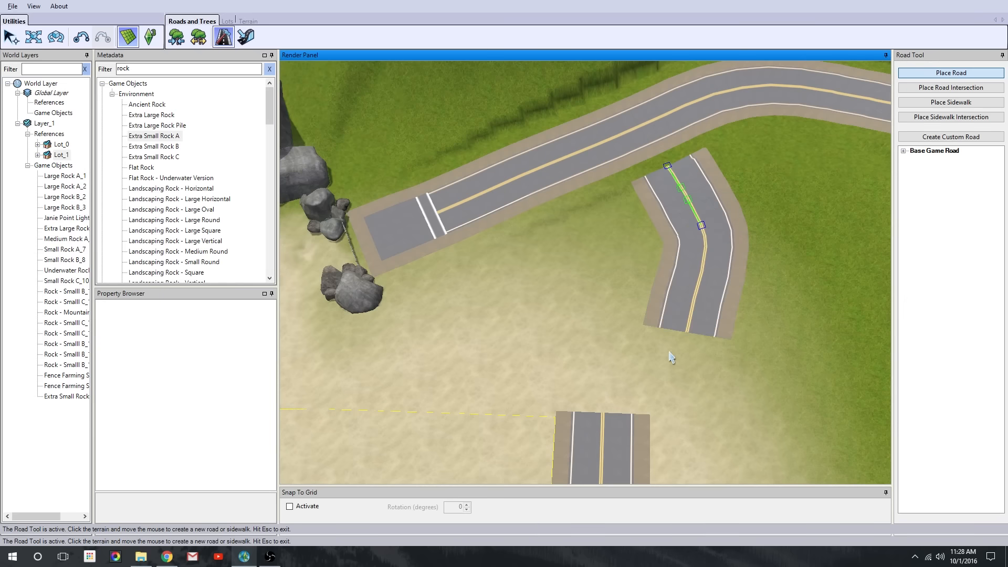
left_click(689, 336)
key("Escape")
right_click_drag(672, 372, 617, 327)
scroll(616, 327, "up", 2)
left_click(33, 37)
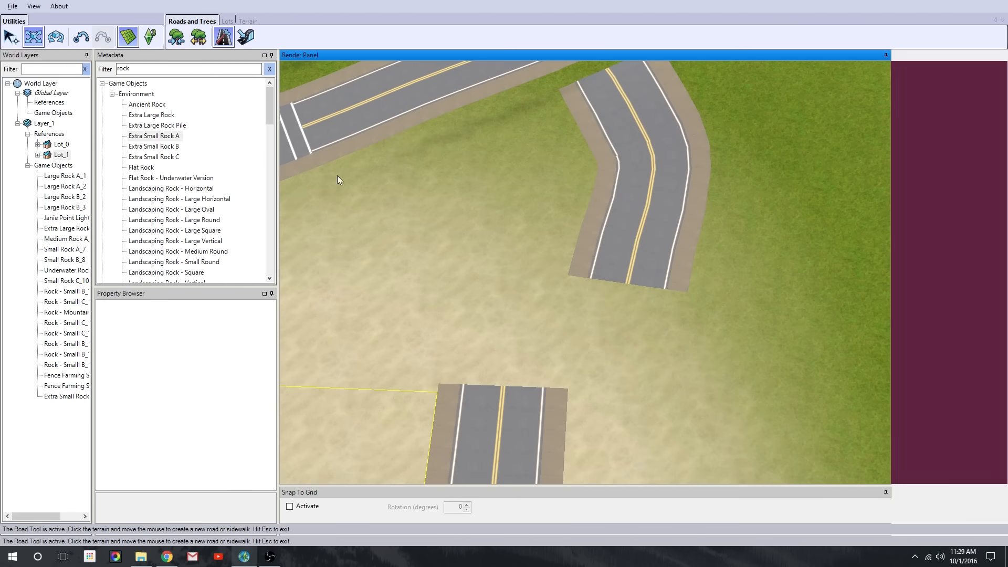
left_click_drag(693, 286, 764, 315)
scroll(596, 152, "down", 2)
key("ctrl+z")
key("ctrl+z")
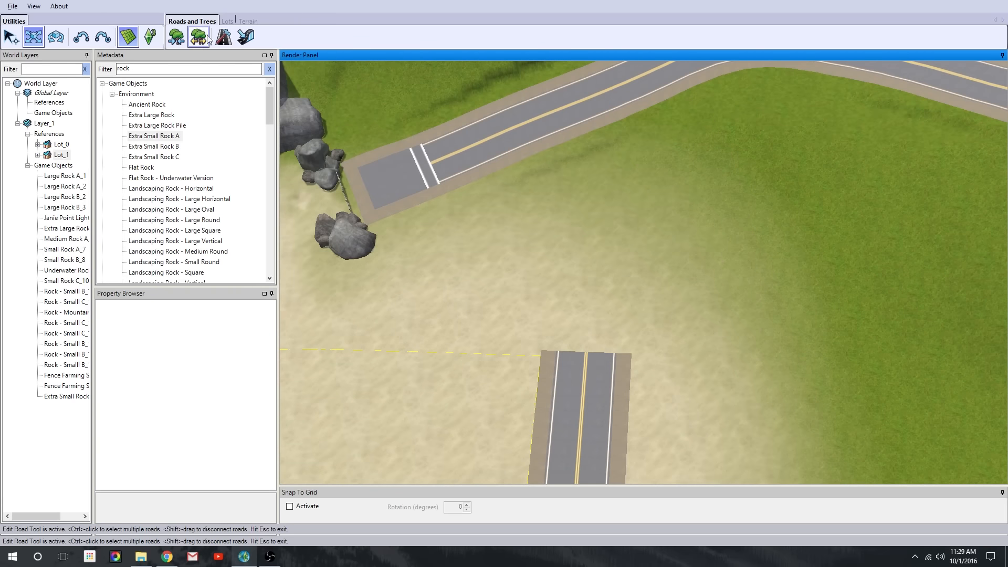
Place a curved road piece from just off the beach road's end up to near the main road
left_click(224, 37)
left_click(542, 293)
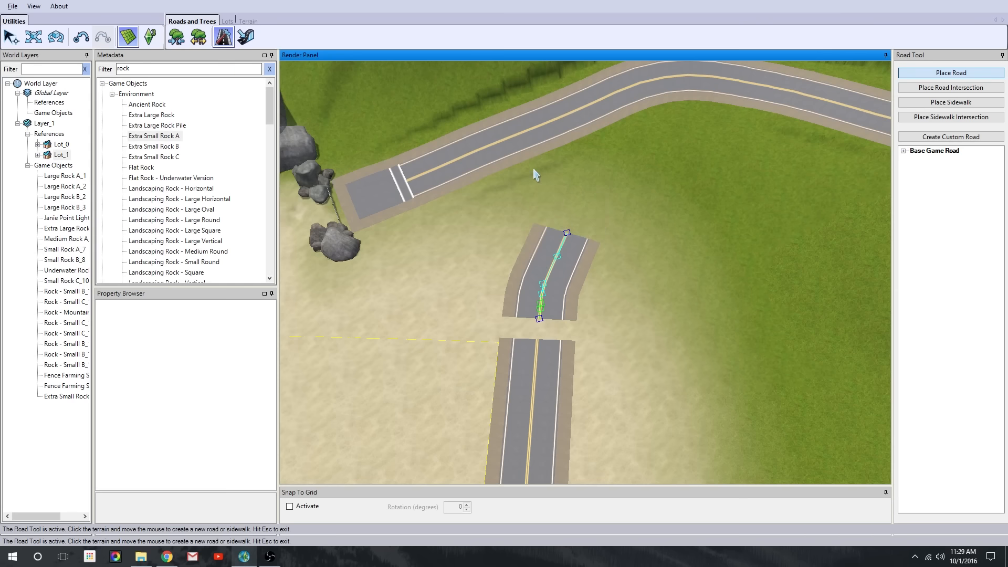
left_click(562, 174)
scroll(563, 178, "up", 3)
scroll(491, 385, "down", 1)
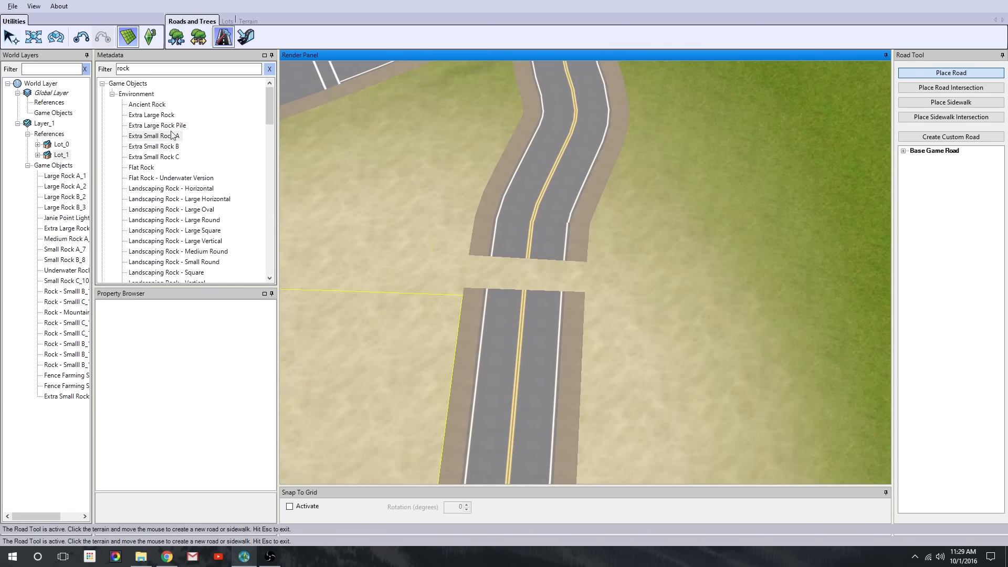
Join the curved piece's lower end to the end of the beach road
left_click(33, 37)
left_click(592, 234)
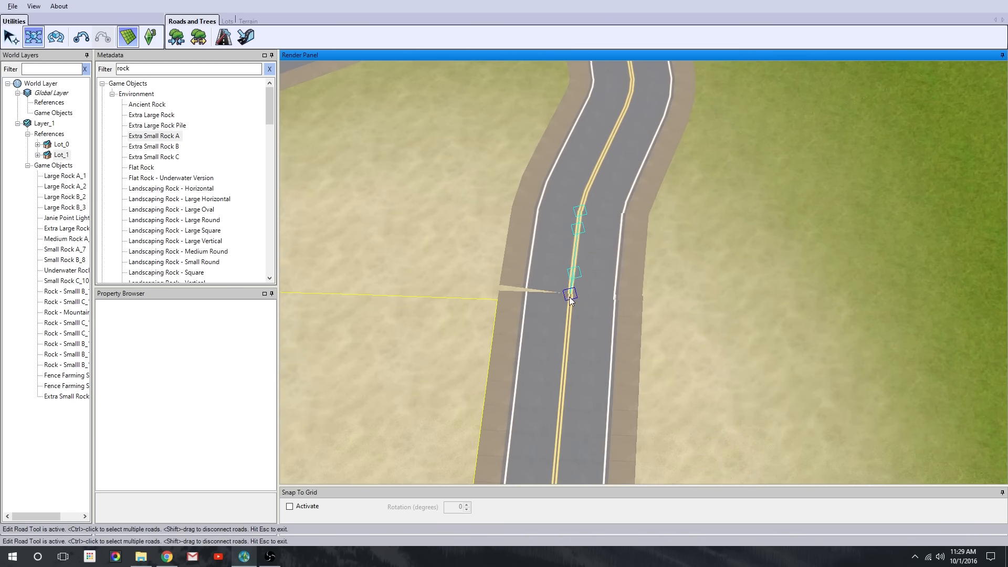
left_click_drag(570, 298, 571, 296)
Reshape the curved connector's upper end so that it faces the straight part of the main road
left_click(628, 87)
right_click_drag(592, 192, 598, 282)
right_click_drag(615, 221, 633, 326)
left_click(661, 223)
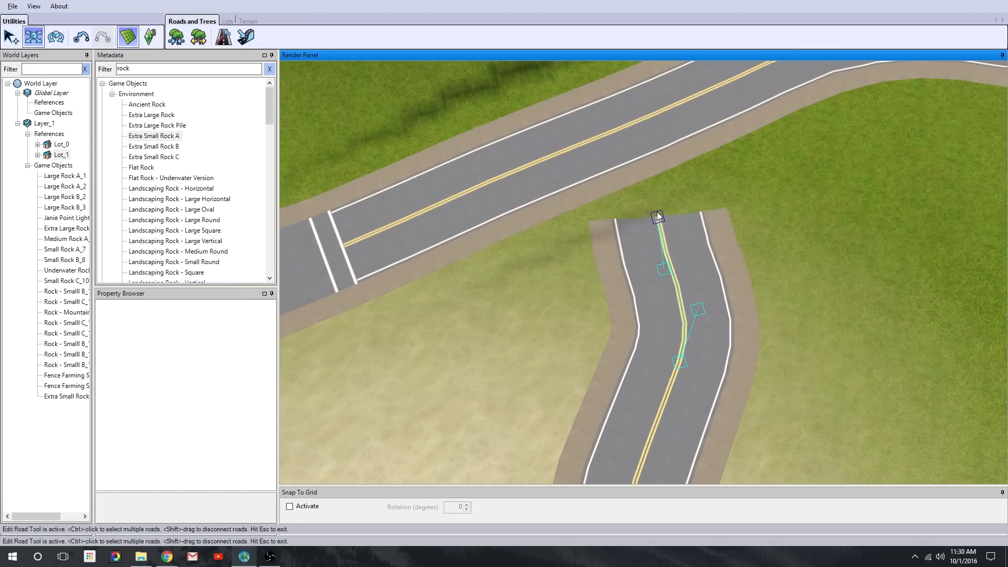
mouse_move(659, 218)
left_mouse_down()
mouse_move(639, 200)
mouse_move(648, 185)
mouse_move(649, 216)
left_mouse_up()
scroll(697, 363, "down", 3)
scroll(677, 210, "down", 2)
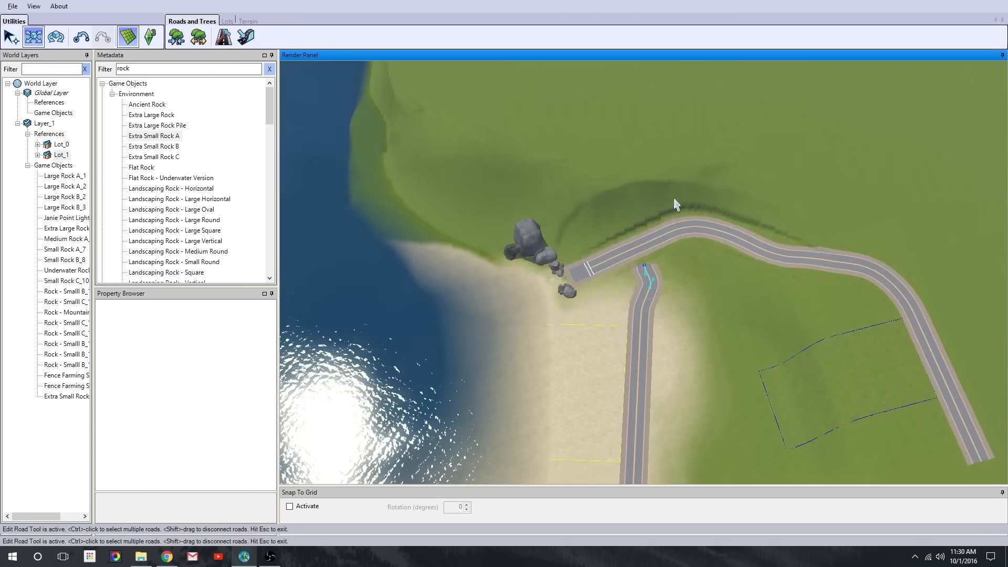
Try a road intersection on the main road opposite the connector's end, and undo it
scroll(614, 292, "up", 5)
left_click(223, 37)
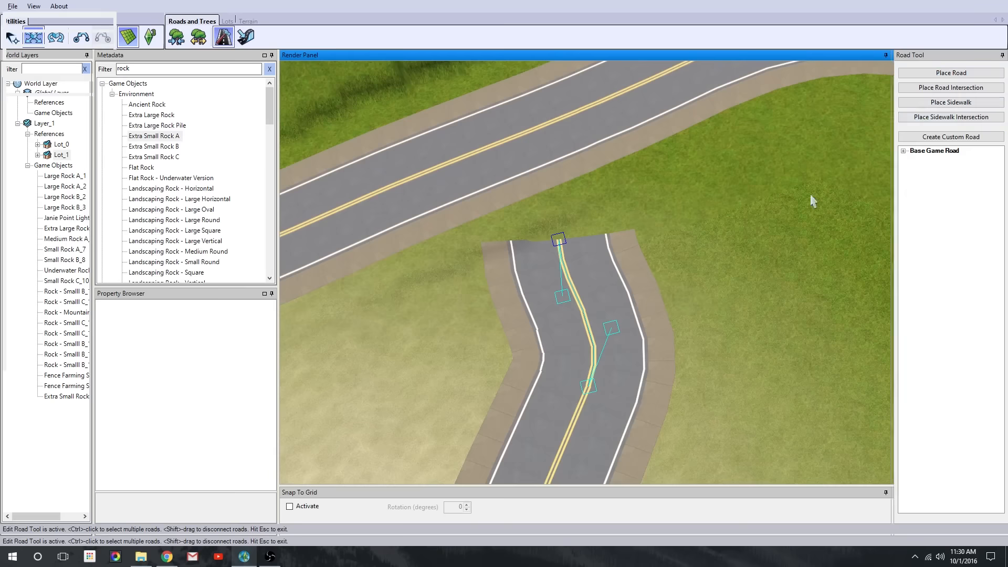
left_click(488, 152)
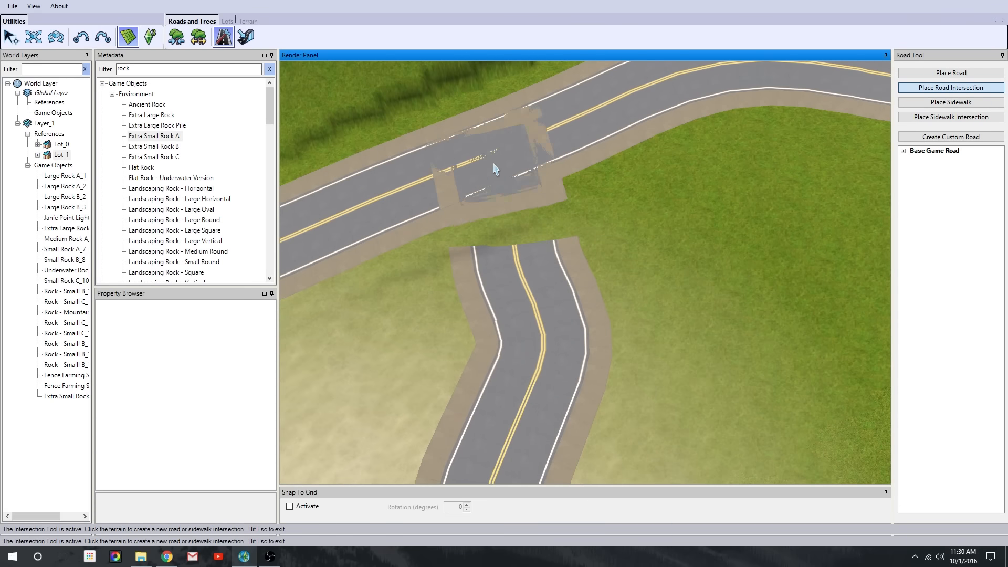
key("Escape")
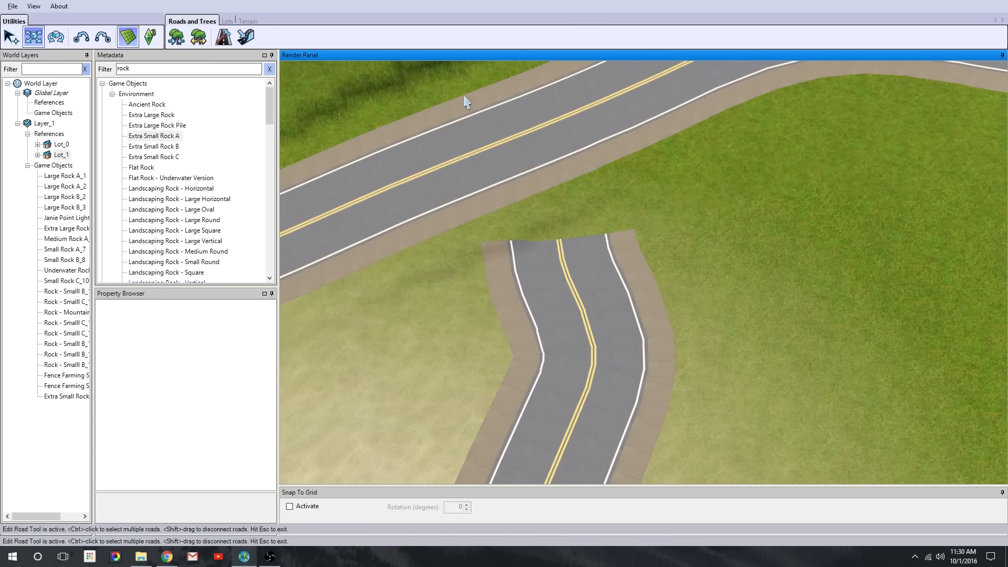
Disconnect the main road from its end square and pull its end back to just before the beach connector
scroll(567, 282, "down", 4)
scroll(612, 311, "up", 2)
scroll(613, 296, "down", 2)
left_click(586, 258)
scroll(682, 351, "down", 3)
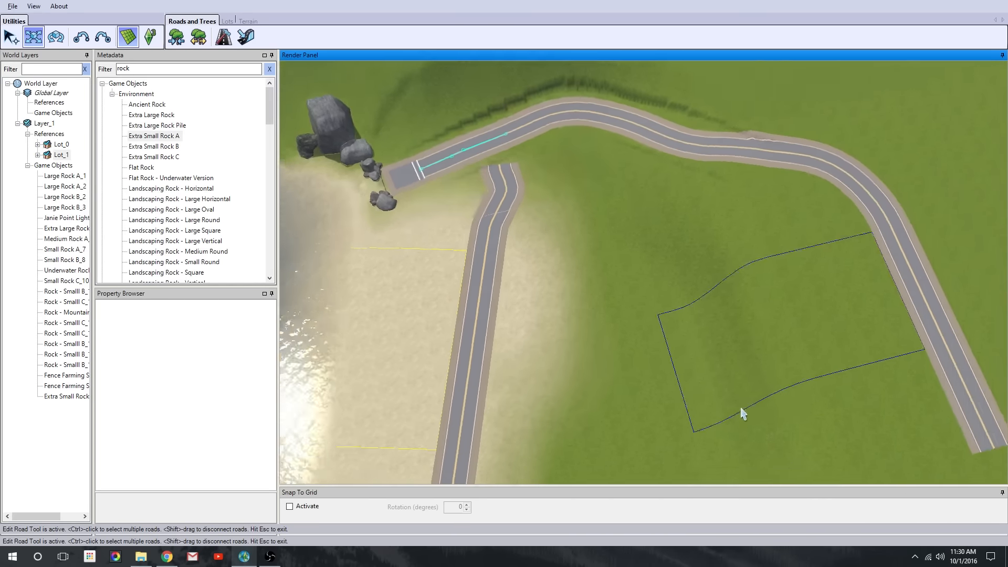
scroll(616, 238, "up", 3)
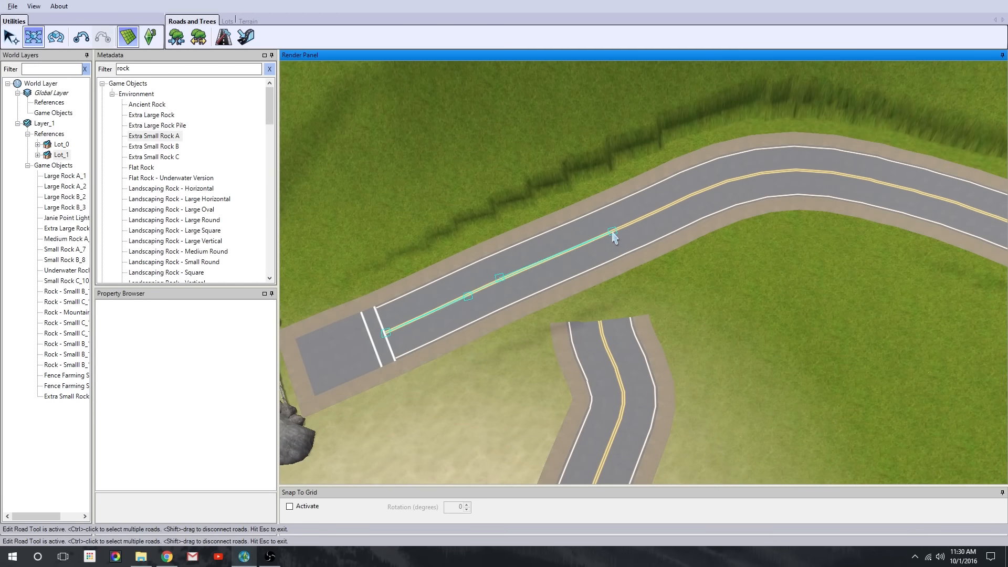
mouse_move(612, 232)
left_mouse_down()
mouse_move(616, 269)
mouse_move(613, 234)
left_mouse_up()
scroll(702, 274, "down", 2)
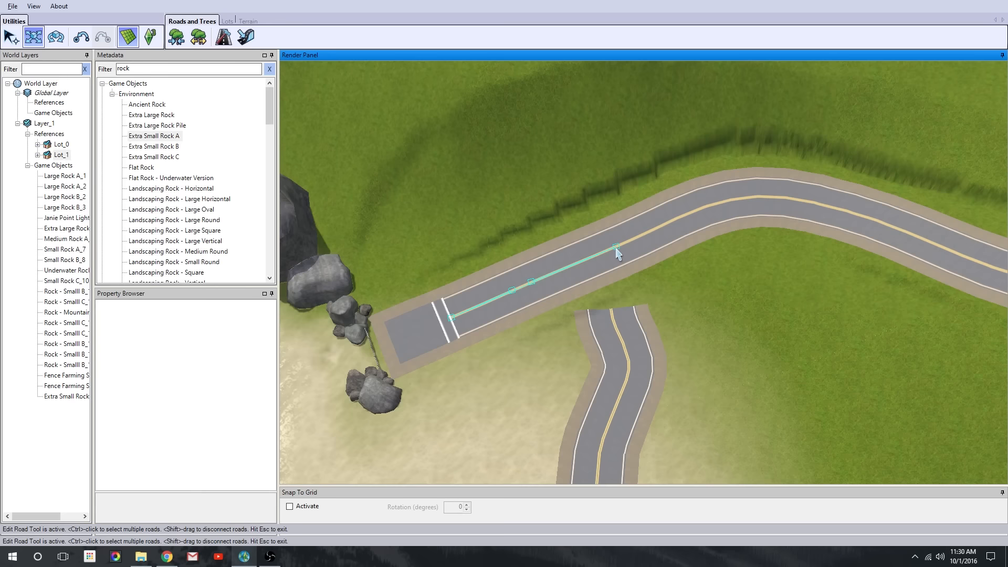
scroll(616, 248, "down", 2)
middle_click_drag(616, 248, 516, 391)
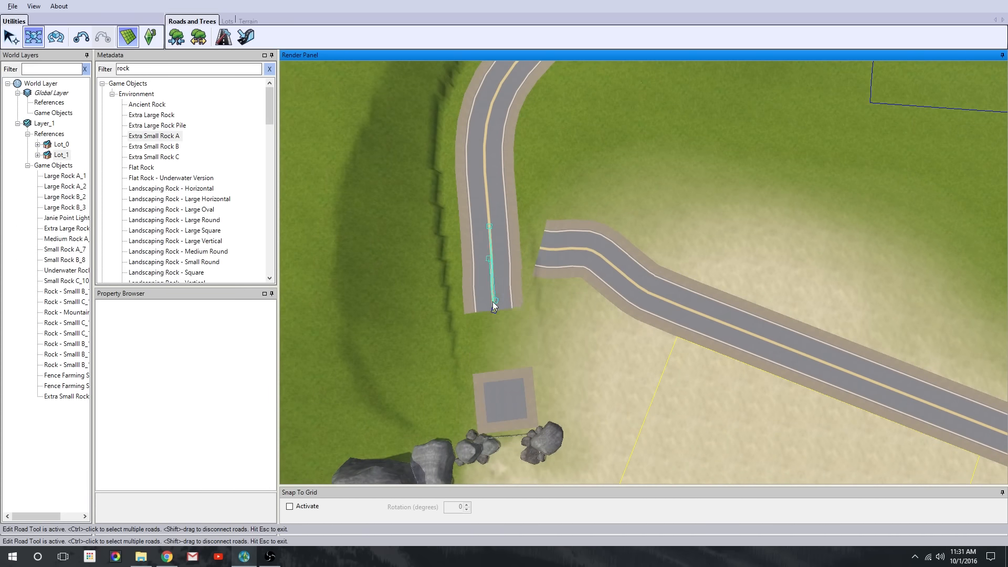
Place a road intersection and attach it to the shortened end of the main road
left_click(223, 37)
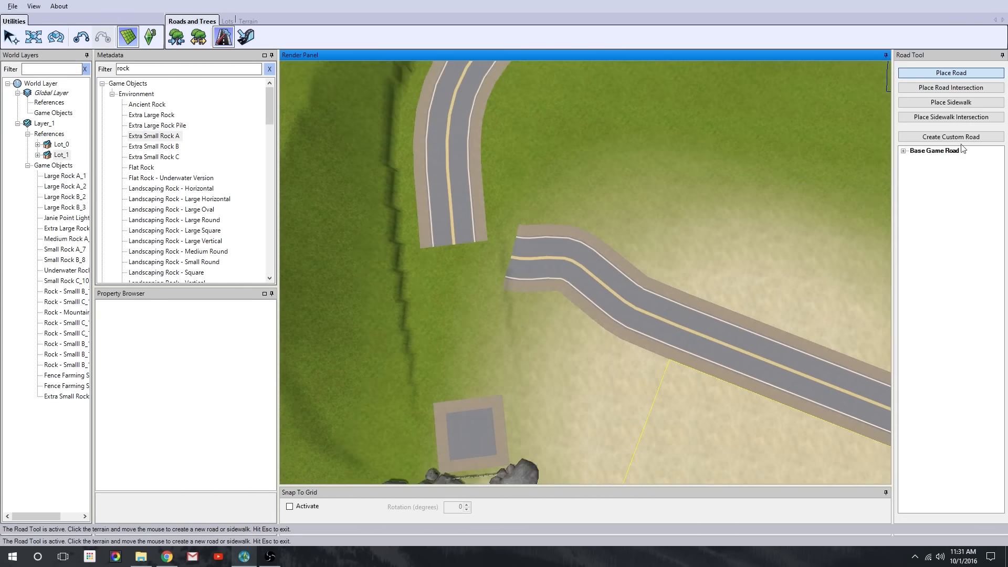
left_click(951, 87)
left_click(449, 286)
scroll(465, 282, "up", 2)
scroll(466, 281, "up", 2)
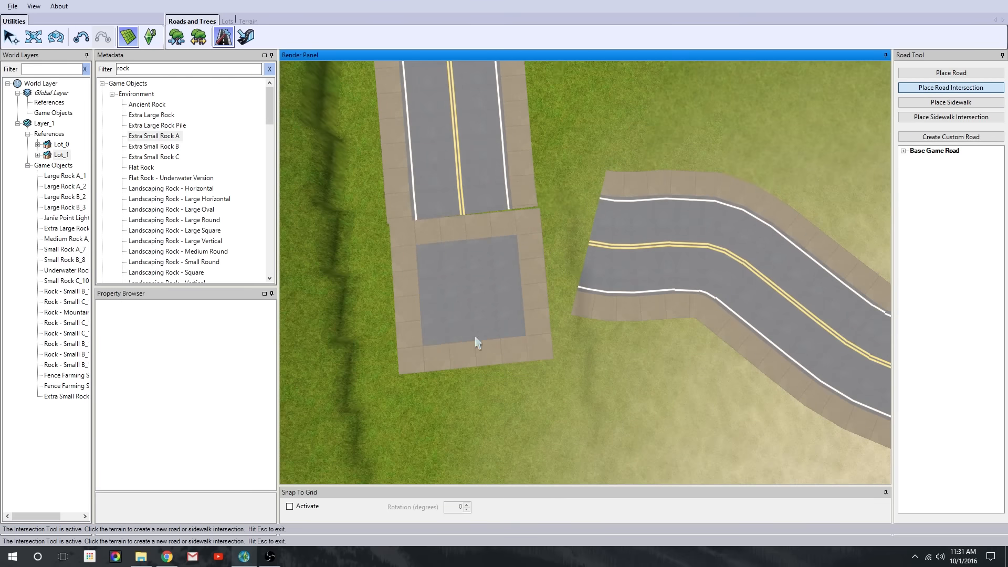
left_click(475, 339)
Reshape the beach connector's free end so that it points towards the side of the new intersection
left_click(683, 241)
left_click_drag(649, 239, 609, 276)
left_click_drag(710, 263, 706, 240)
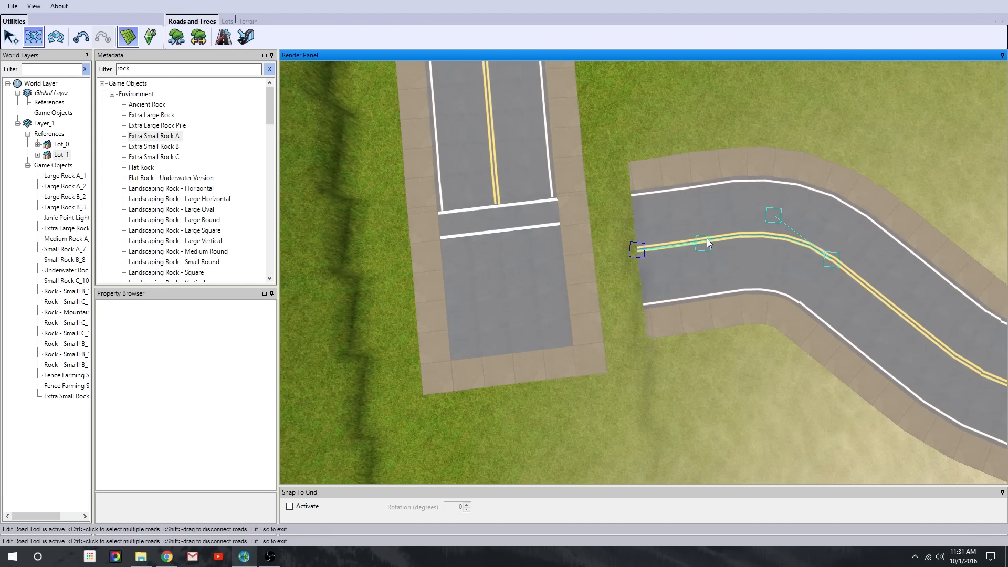
left_click_drag(639, 248, 487, 289)
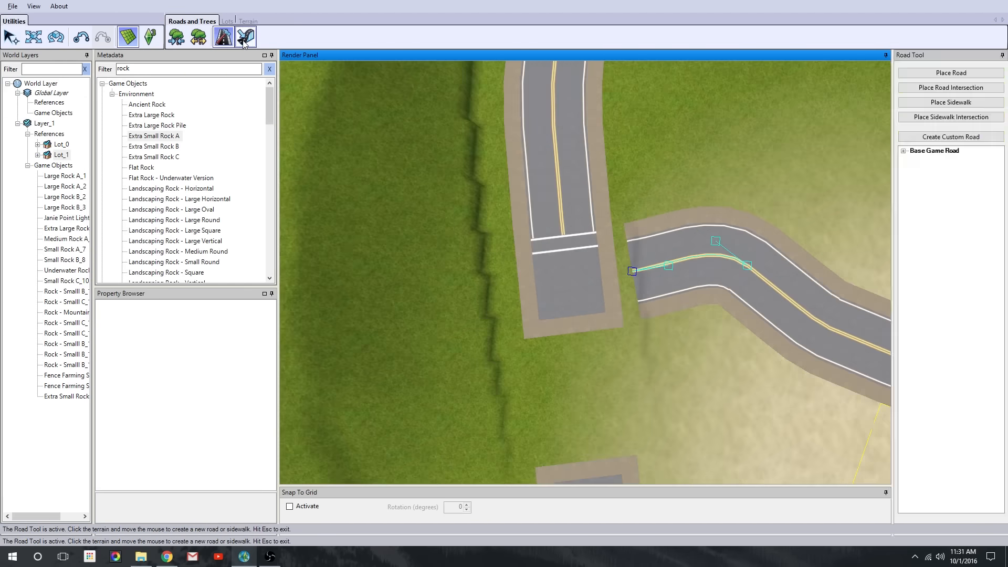
left_click(245, 37)
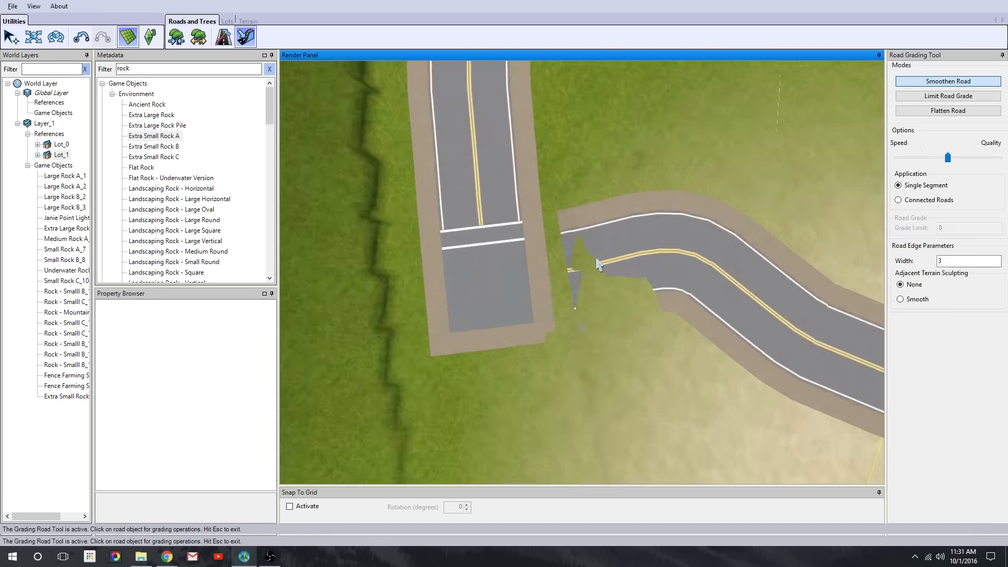
key("Escape")
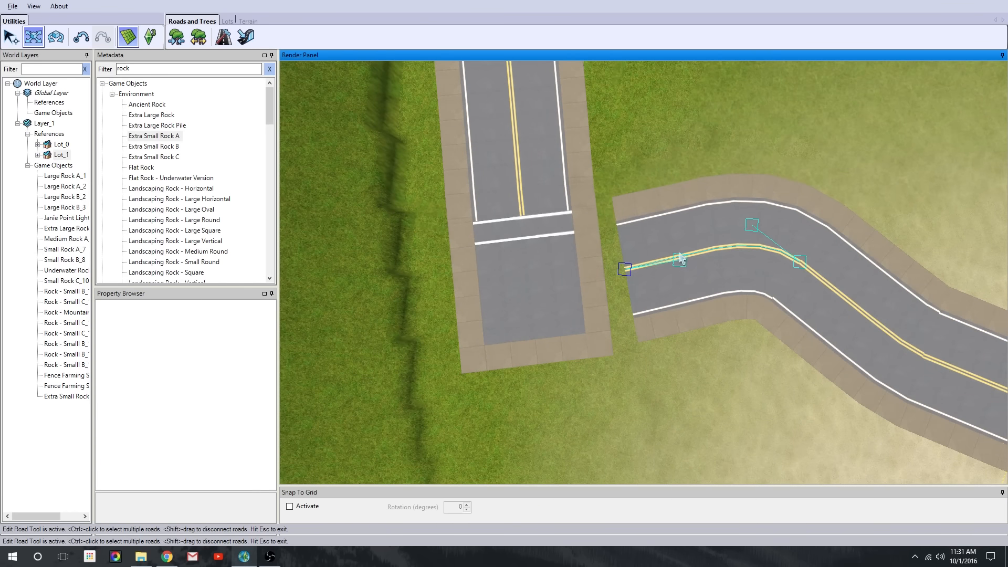
Join the connector's end to the intersection and reattach the main road's end to its adjacent side
left_click_drag(680, 256, 687, 256)
left_click_drag(625, 269, 586, 277)
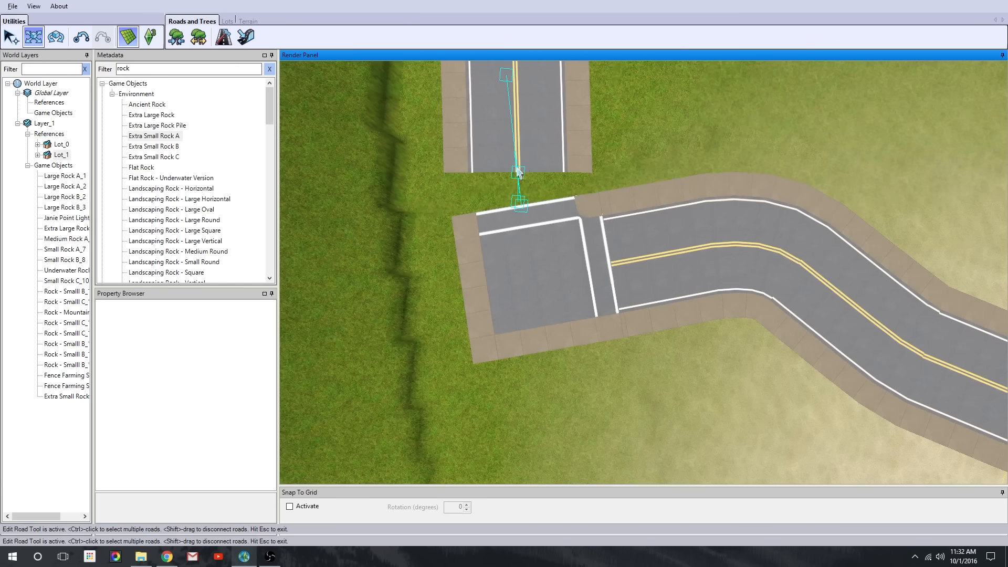
middle_click_drag(612, 386, 652, 398)
scroll(652, 398, "down", 3)
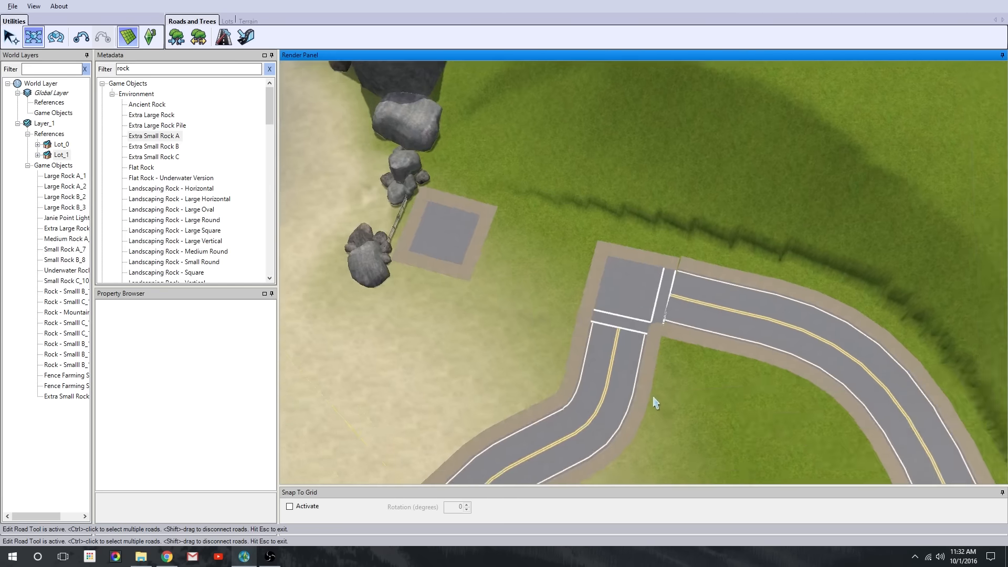
Shift the corner intersection slightly and adjust the connector's curve so that it enters the intersection smoothly
scroll(649, 362, "up", 2)
left_click_drag(633, 274, 615, 270)
left_click_drag(680, 293, 612, 267)
scroll(748, 348, "up", 2)
left_click_drag(751, 319, 711, 301)
middle_click_drag(713, 210, 515, 296)
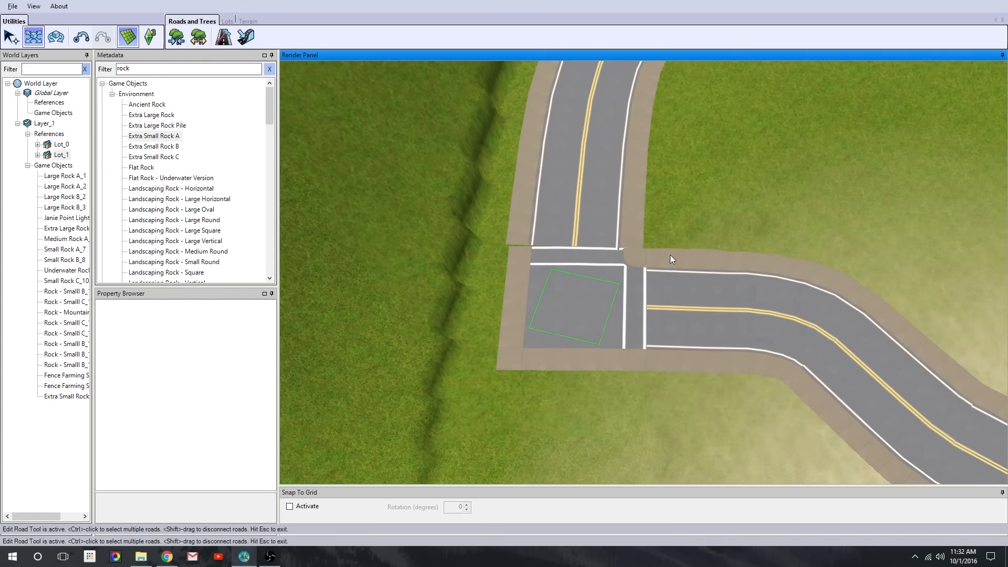
left_click_drag(670, 254, 755, 291)
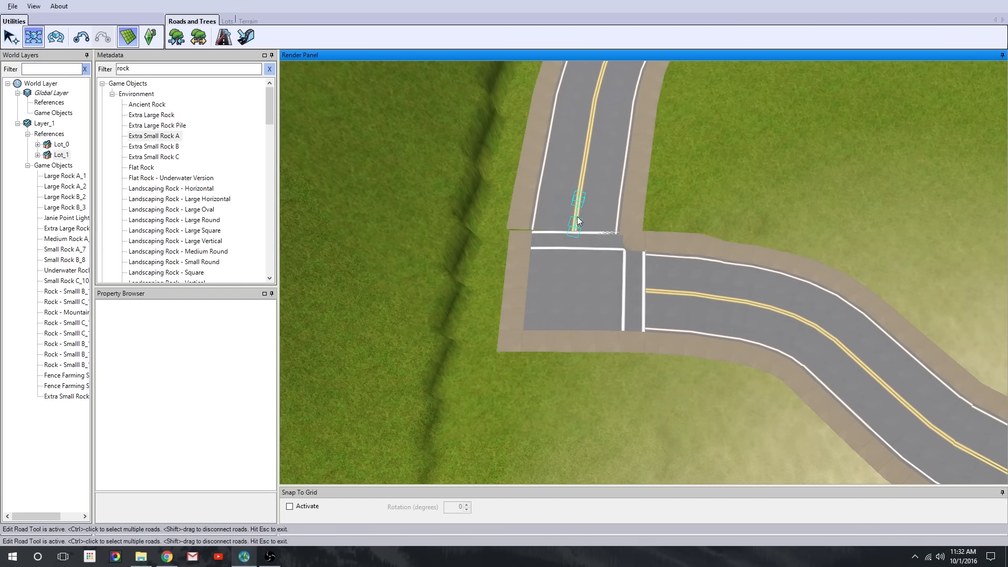
Adjust the curve handles of the main road segment where it meets the intersection
left_click_drag(573, 227, 574, 265)
scroll(589, 176, "up", 3)
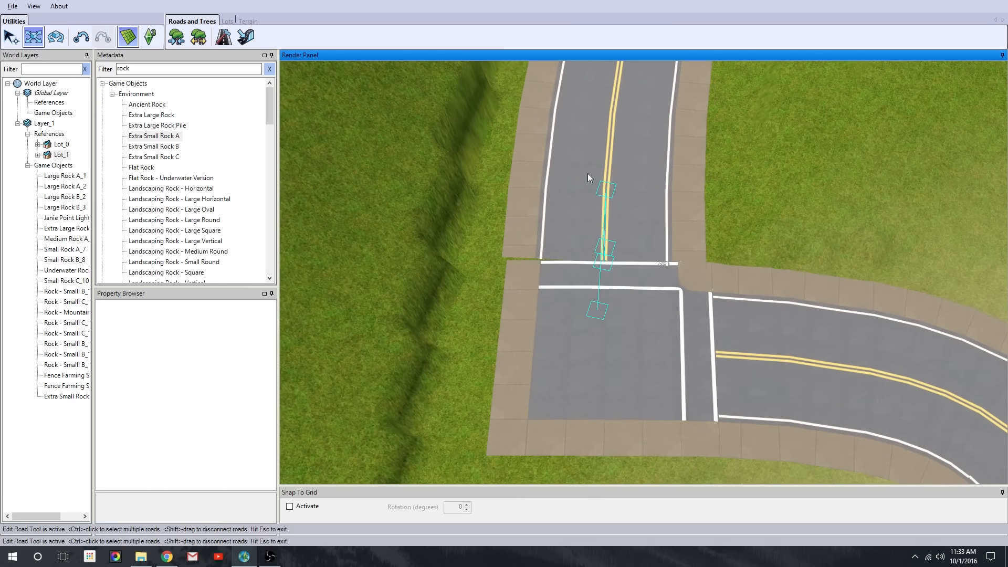
scroll(616, 316, "down", 5)
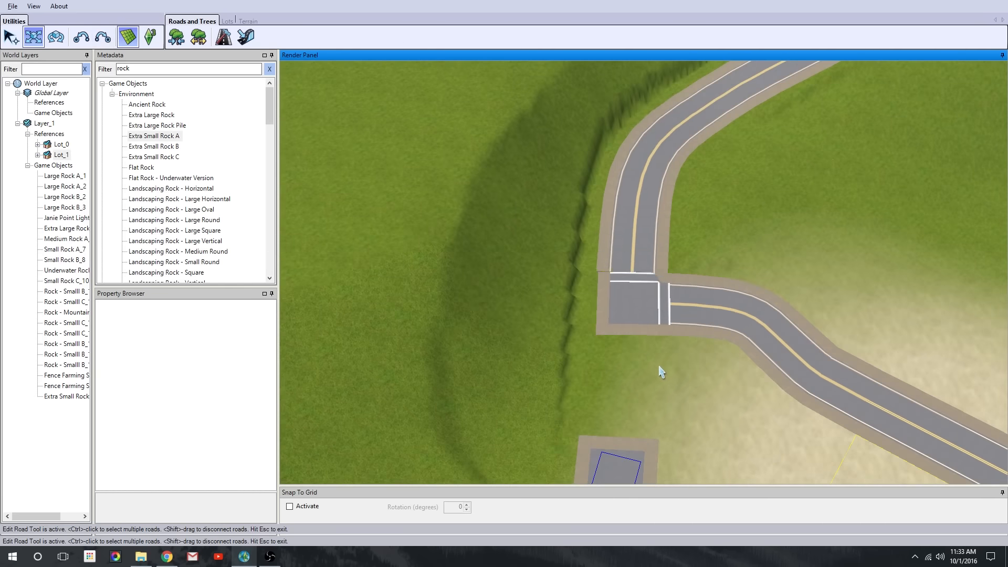
scroll(660, 371, "up", 2)
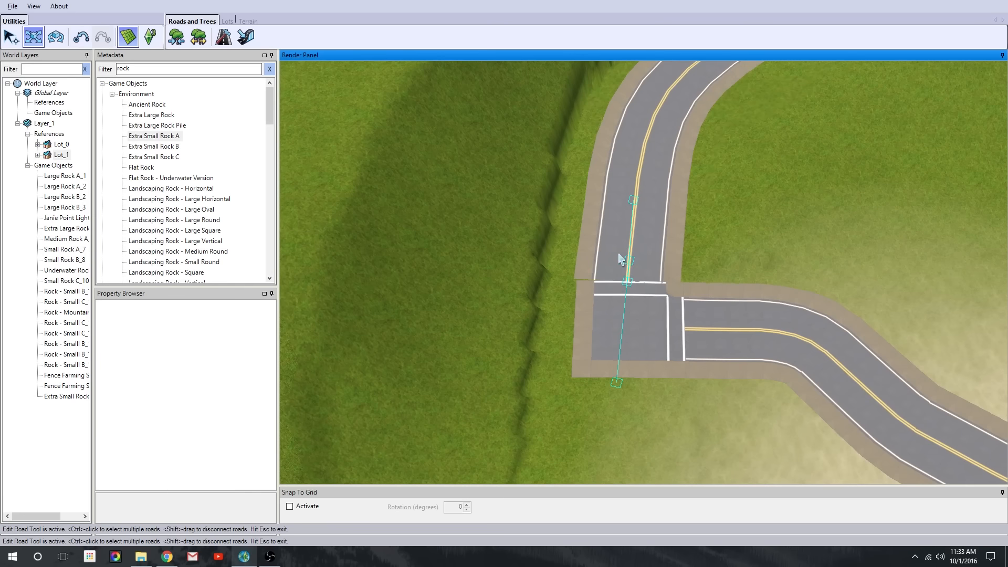
scroll(625, 262, "up", 2)
scroll(561, 268, "up", 2)
left_click(224, 37)
scroll(521, 248, "down", 3)
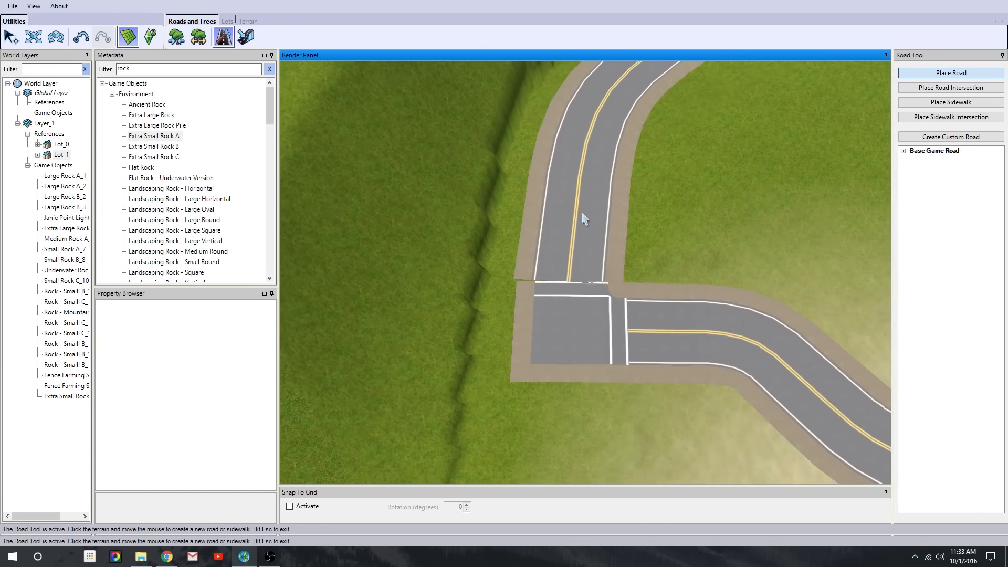
middle_click_drag(585, 219, 412, 185)
key("Escape")
Refine the curve handles of the main road's last segments to even out the bend leading into the intersection
left_click(33, 38)
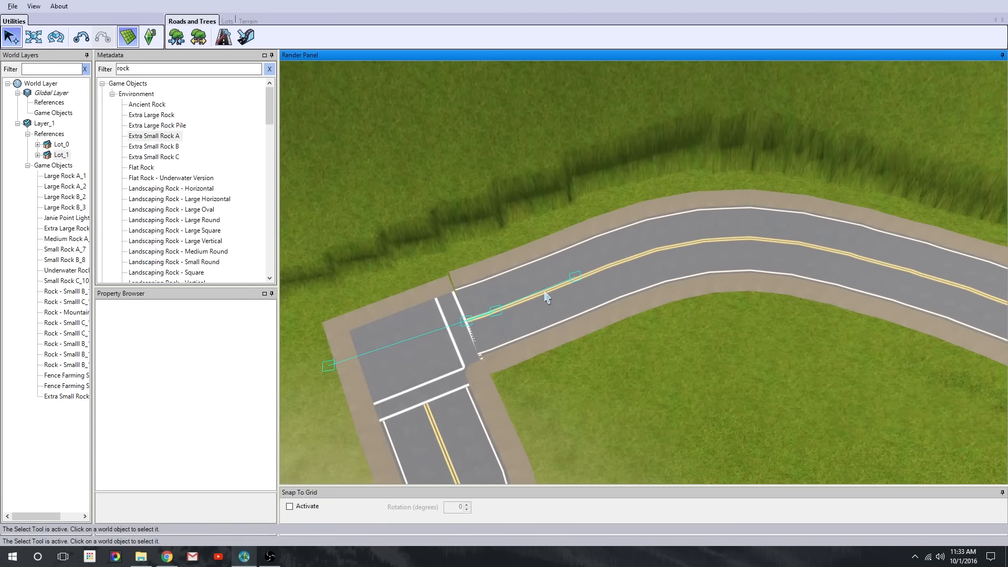
scroll(498, 315, "up", 3)
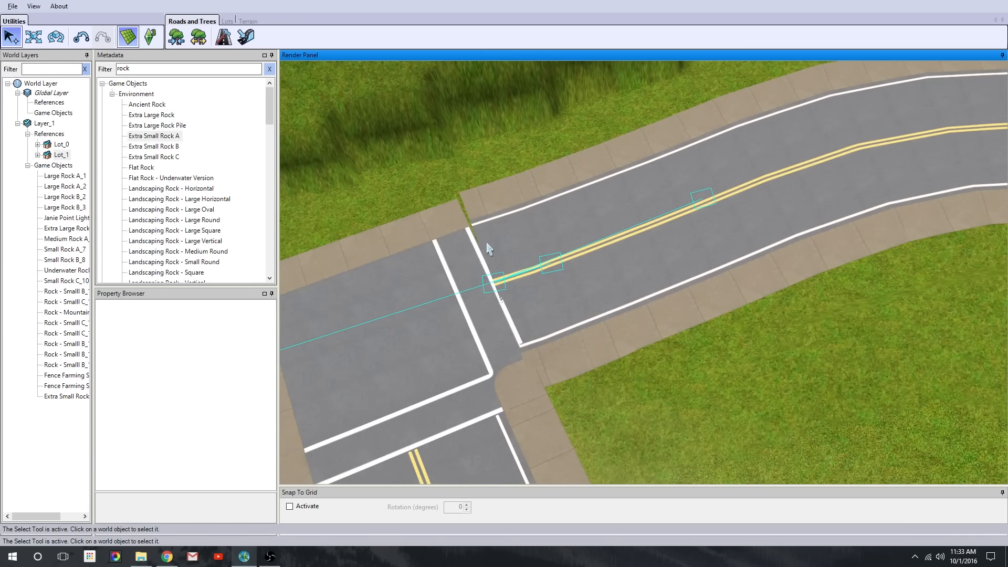
key("Escape")
scroll(558, 257, "down", 3)
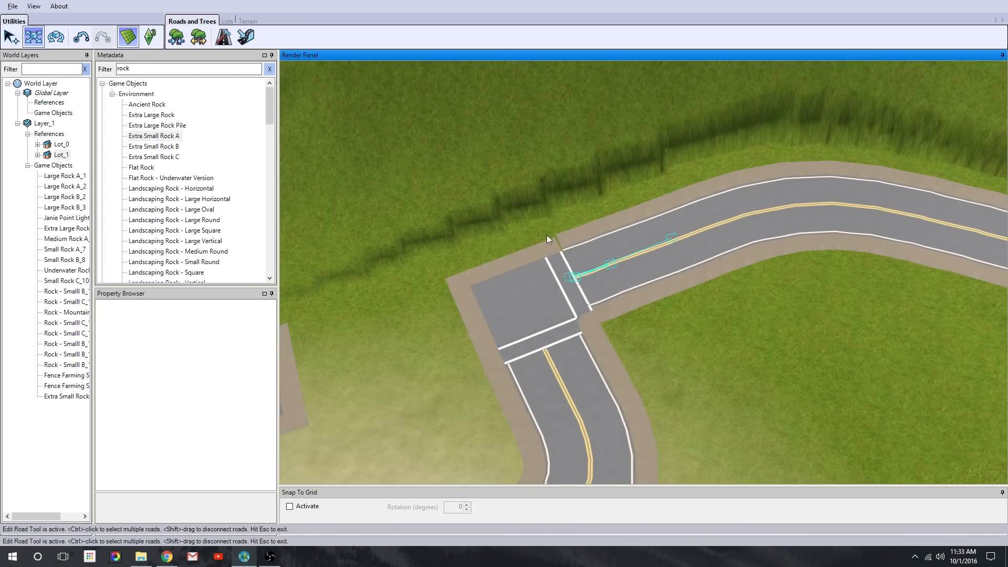
left_click_drag(758, 191, 763, 199)
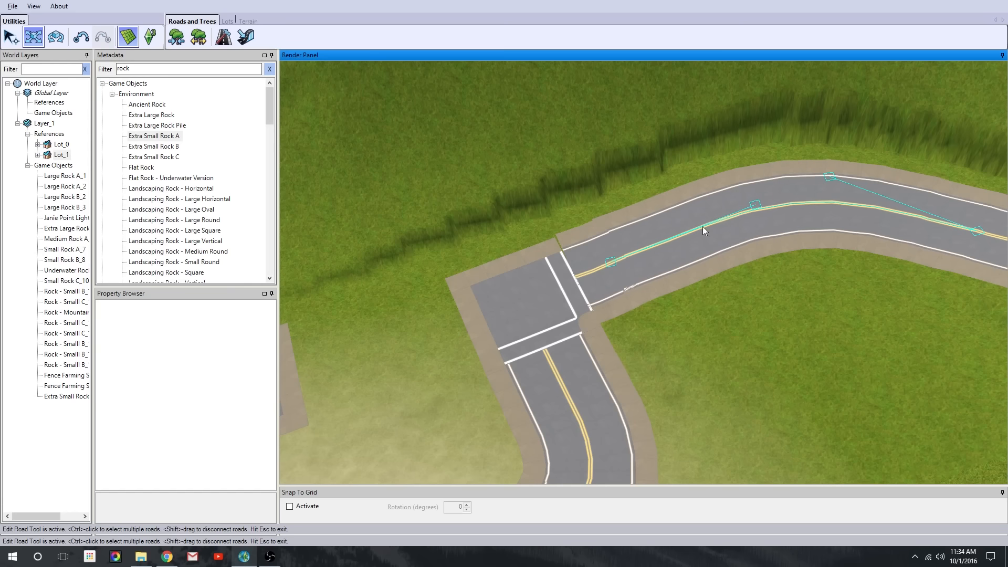
left_click_drag(526, 307, 647, 227)
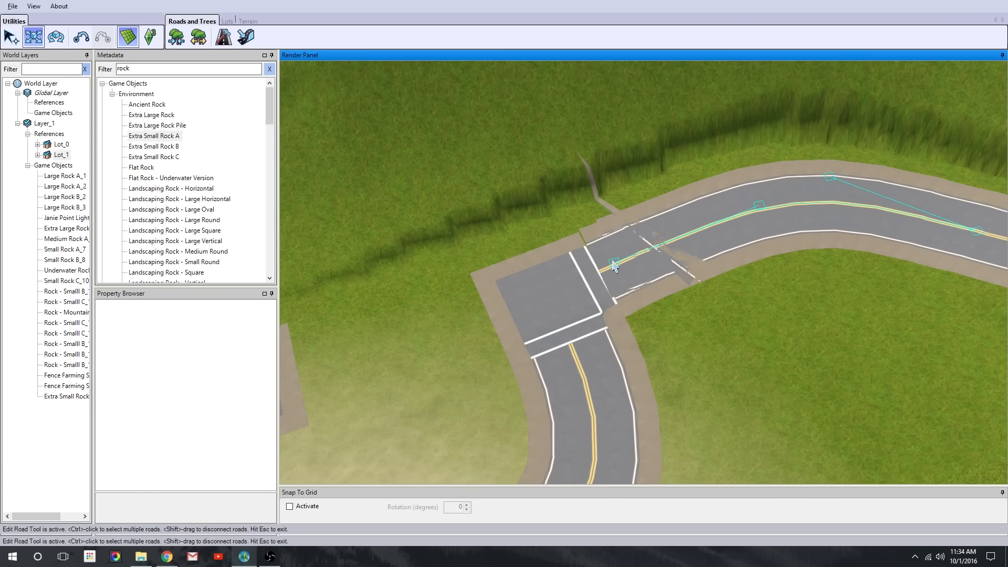
left_click_drag(614, 265, 610, 265)
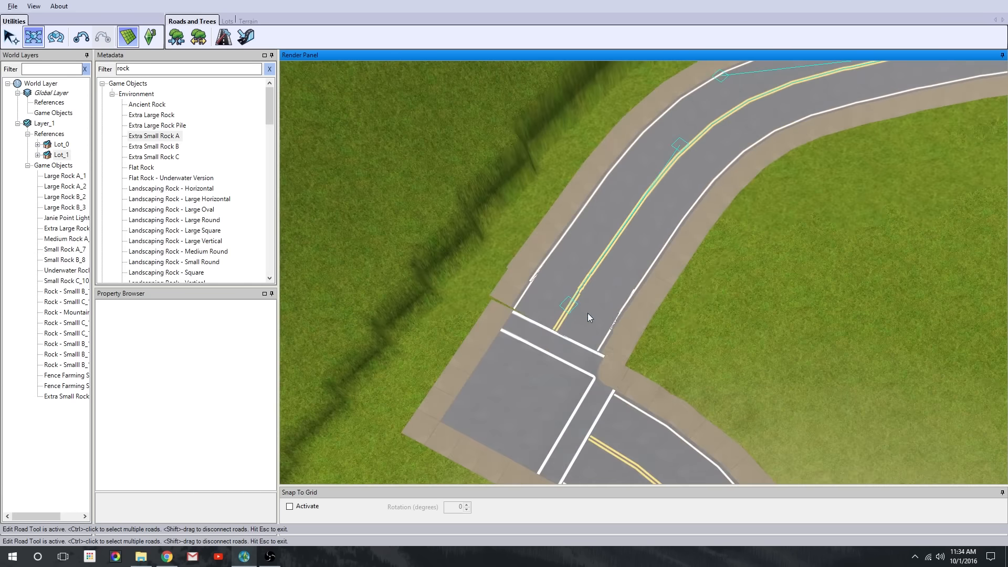